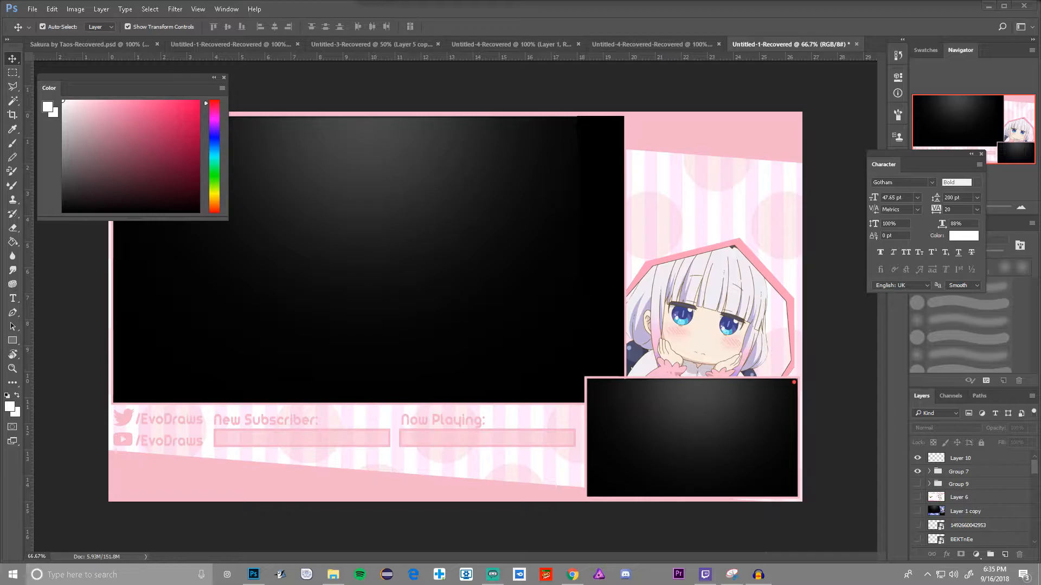
# - Create a new blank document 1920 pixels wide and 1080 pixels high
pyautogui.click(32, 9)
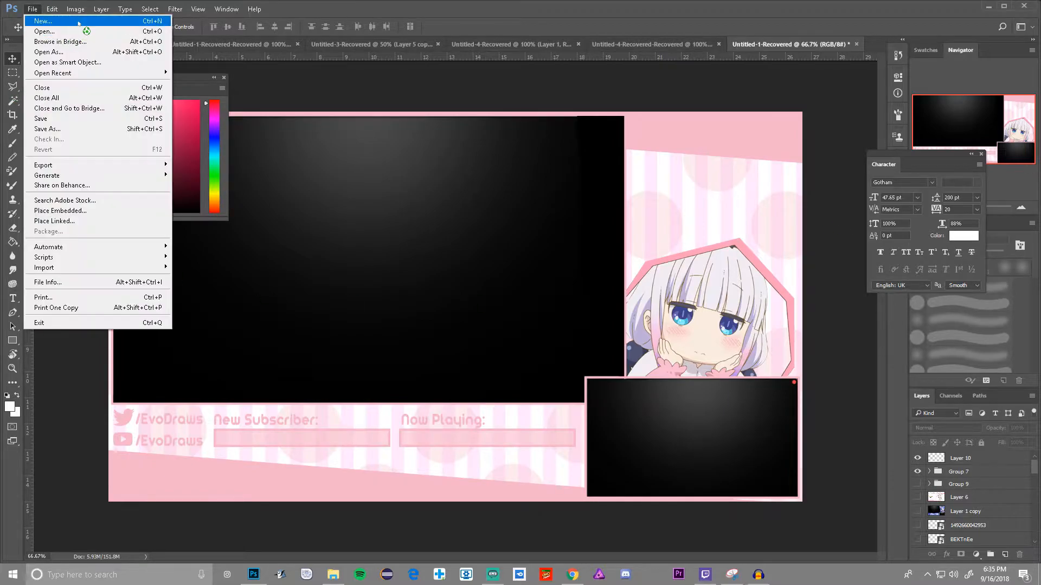
pyautogui.click(42, 19)
pyautogui.doubleClick(483, 188)
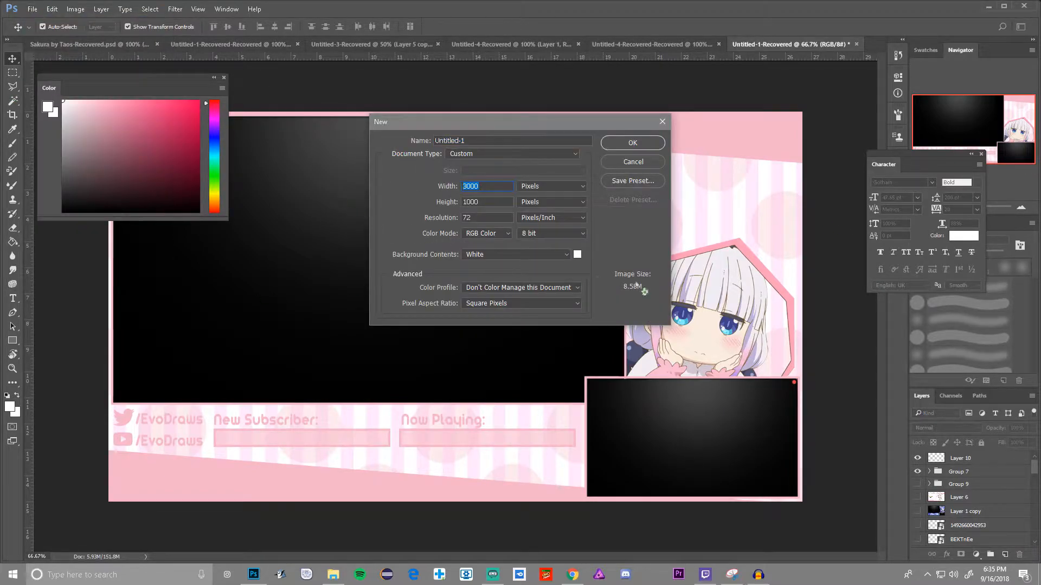
pyautogui.write('1920')
pyautogui.doubleClick(494, 200)
pyautogui.write('1080')
pyautogui.click(632, 143)
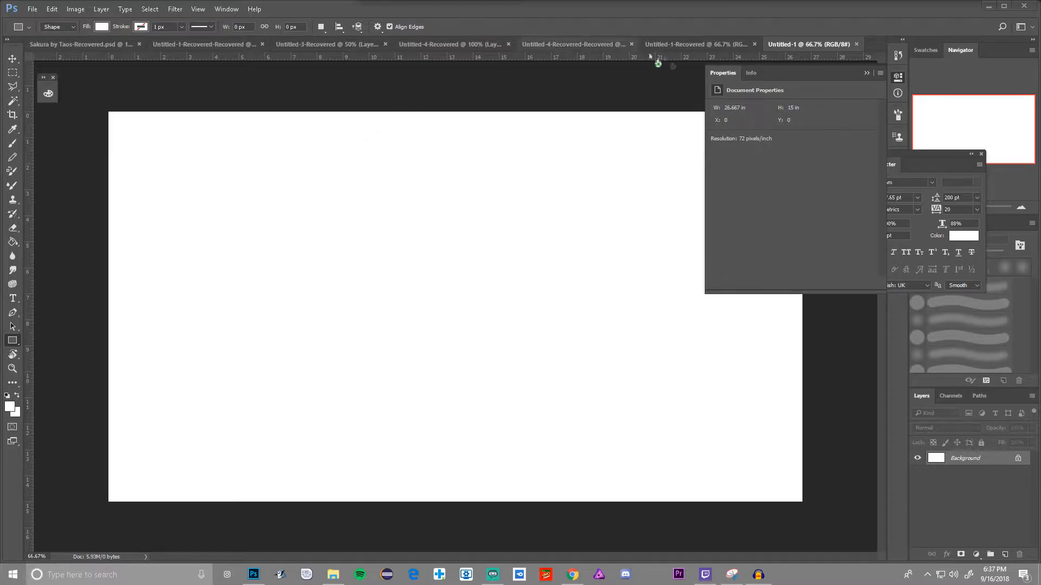
# - In the finished pink overlay document, draw a white rectangle about 1421 by 802 px over the large black screen area on a new layer
pyautogui.click(682, 45)
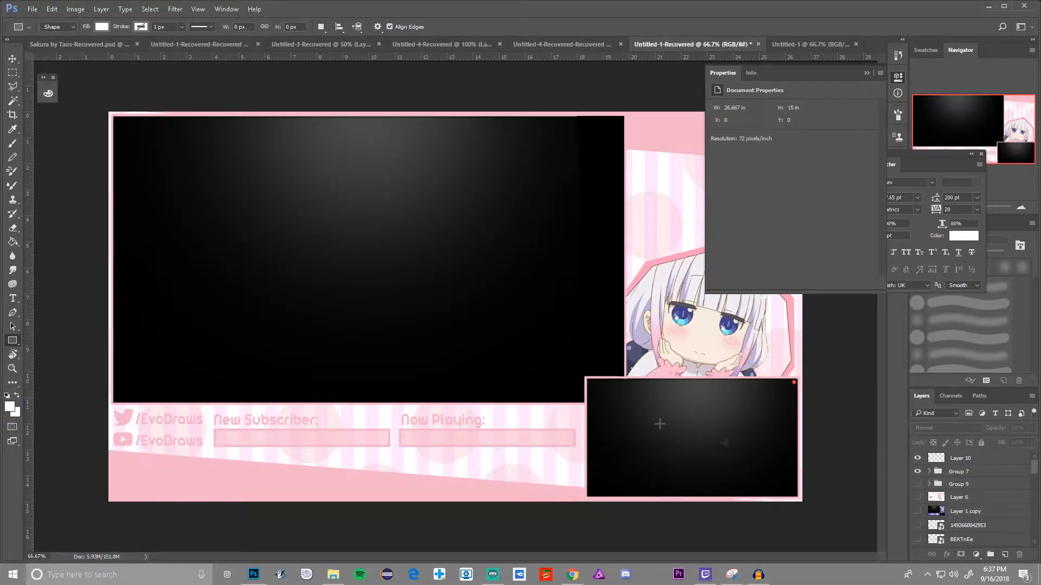
pyautogui.click(1004, 555)
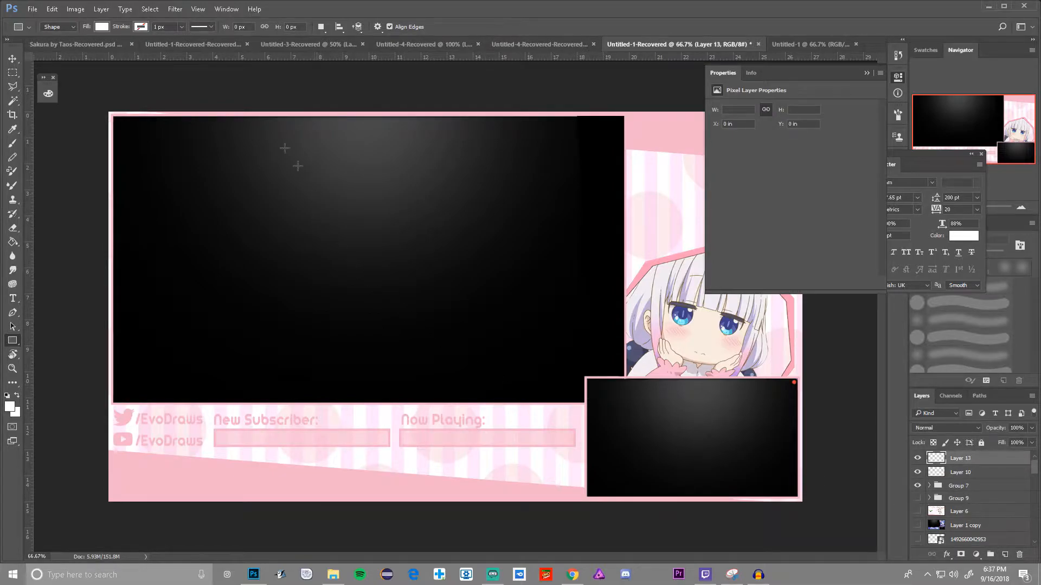
pyautogui.moveTo(111, 114); pyautogui.dragTo(624, 403)
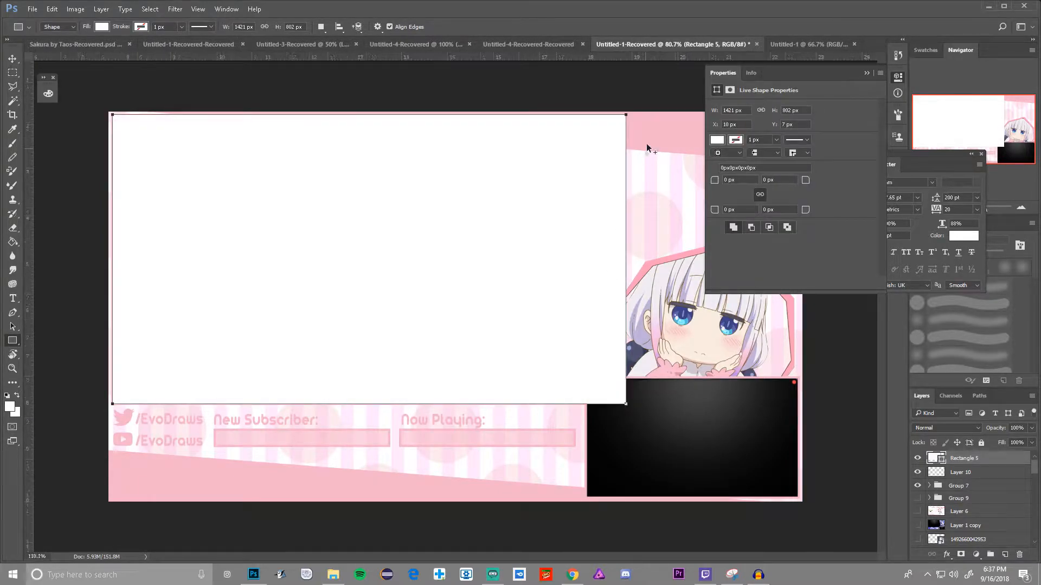
pyautogui.scroll(3, 645, 149)
pyautogui.scroll(-3, 672, 108)
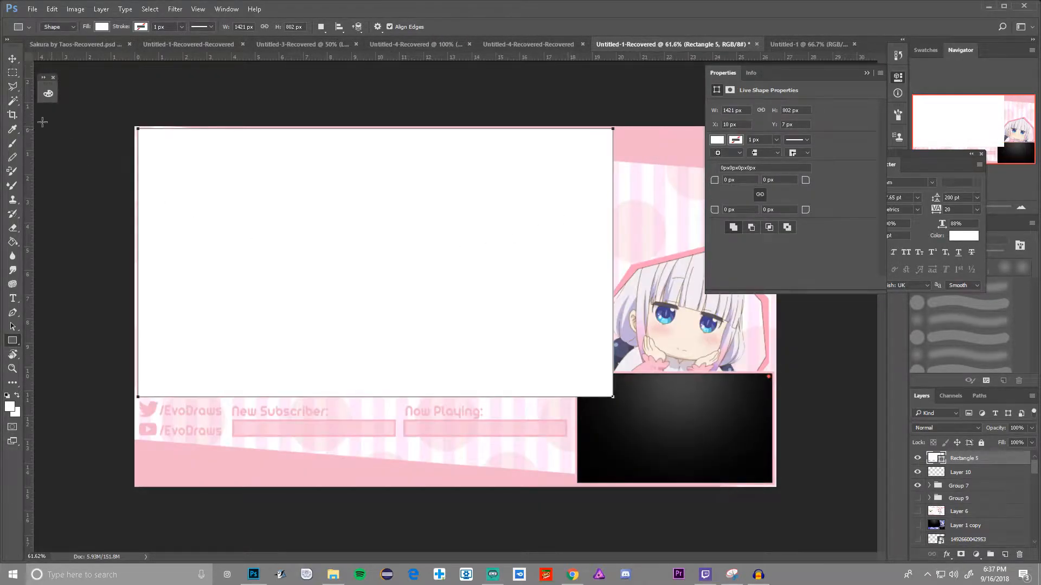
# - Copy the white rectangle into the new 1920 by 1080 document, placing it at about X 14 px, Y 39 px
pyautogui.click(12, 58)
pyautogui.moveTo(493, 271); pyautogui.dragTo(409, 298)
pyautogui.moveTo(200, 258); pyautogui.dragTo(529, 320)
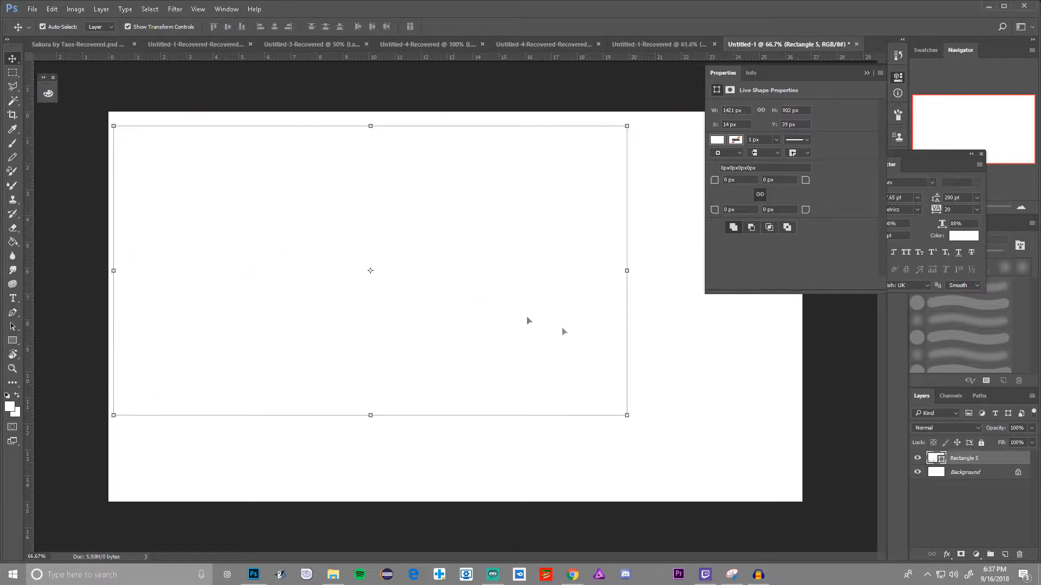
# - Apply a Color Overlay in black (000000) to the rectangle in the new document
pyautogui.rightClick(956, 468)
pyautogui.click(867, 107)
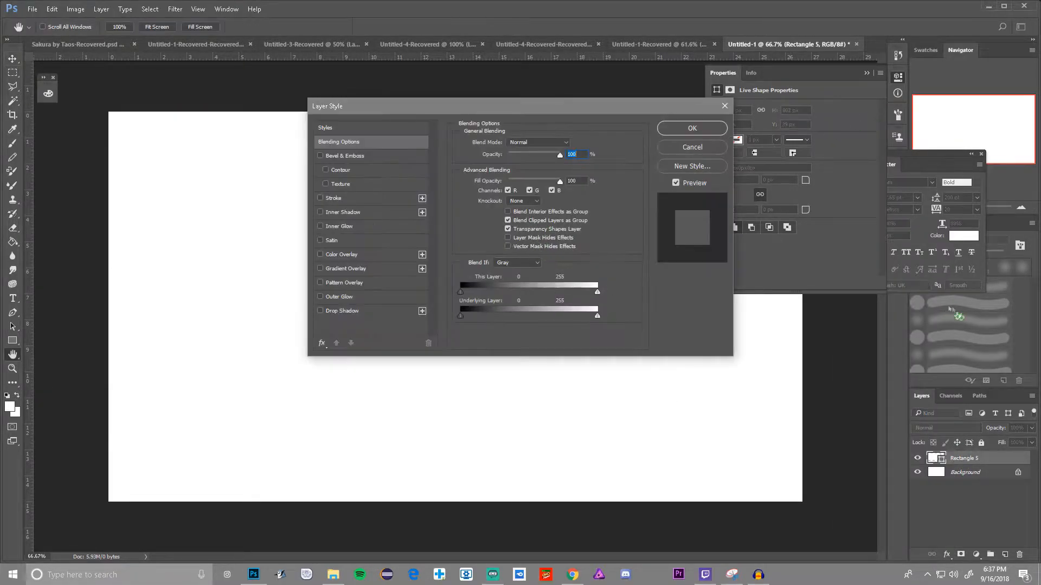
pyautogui.click(320, 254)
pyautogui.click(341, 255)
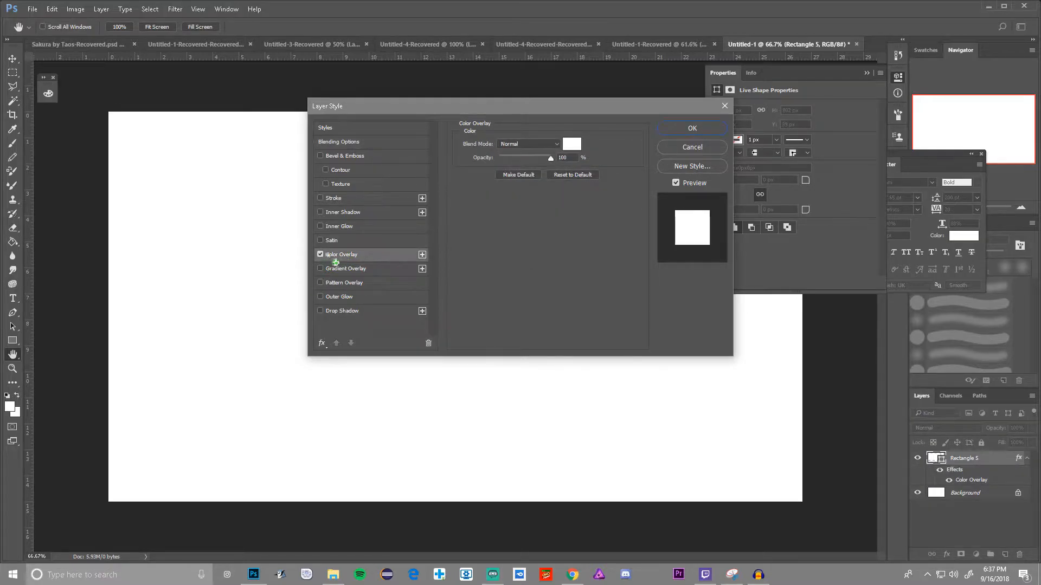
pyautogui.click(565, 148)
pyautogui.click(127, 388)
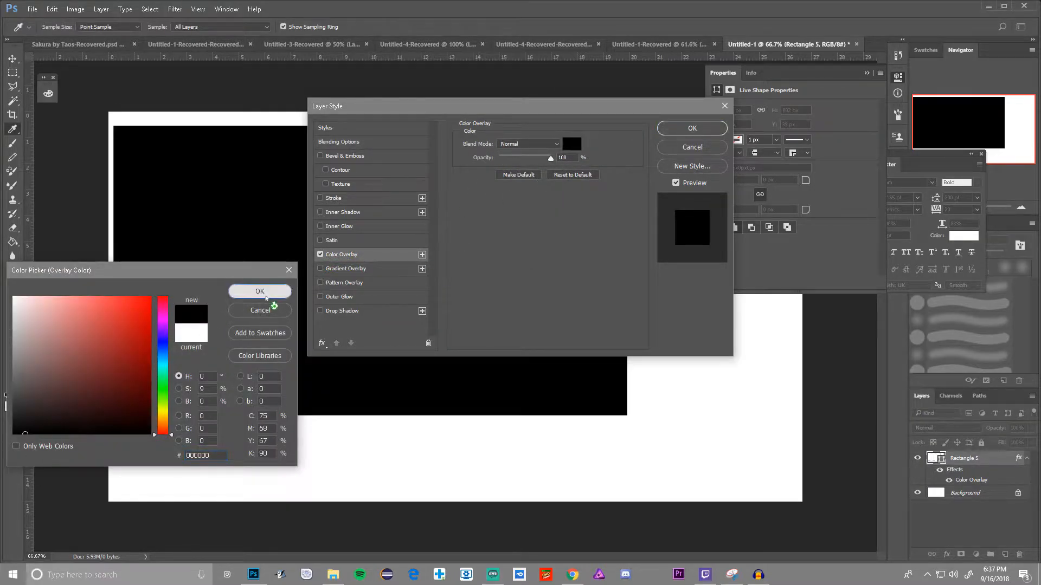
pyautogui.click(262, 291)
pyautogui.click(688, 129)
# - Move the black rectangle up to about X 14 px, Y 12 px and hide its Color Overlay effect
pyautogui.moveTo(304, 202); pyautogui.dragTo(335, 184)
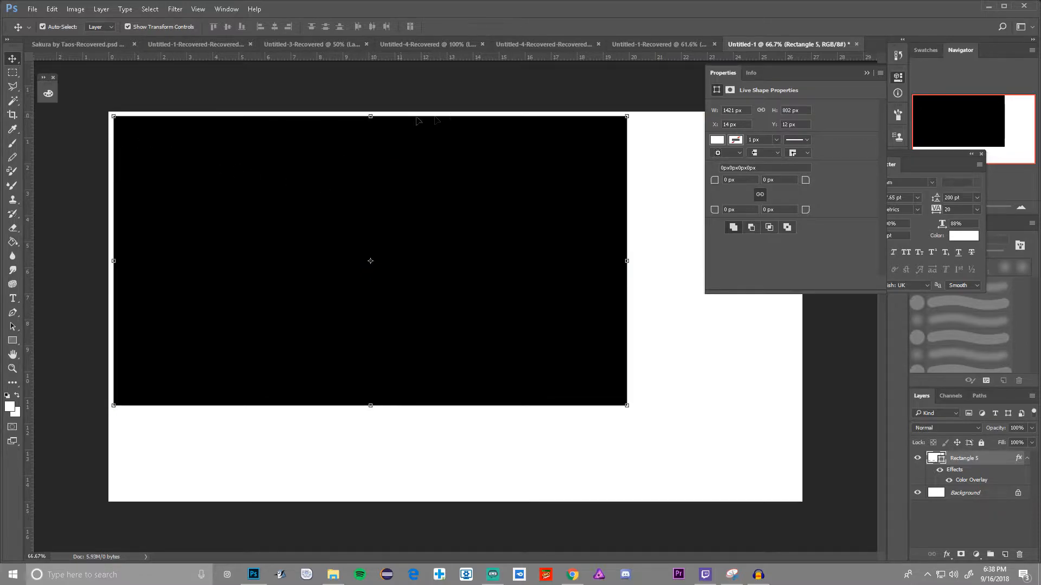
pyautogui.scroll(-3, 671, 187)
pyautogui.click(867, 74)
pyautogui.scroll(3, 597, 269)
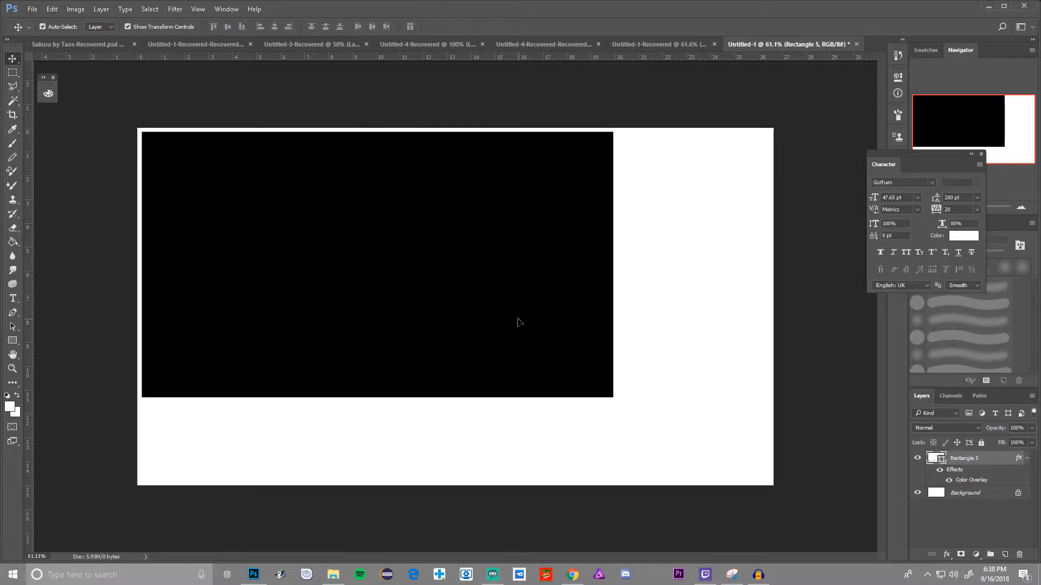
pyautogui.scroll(-1, 576, 297)
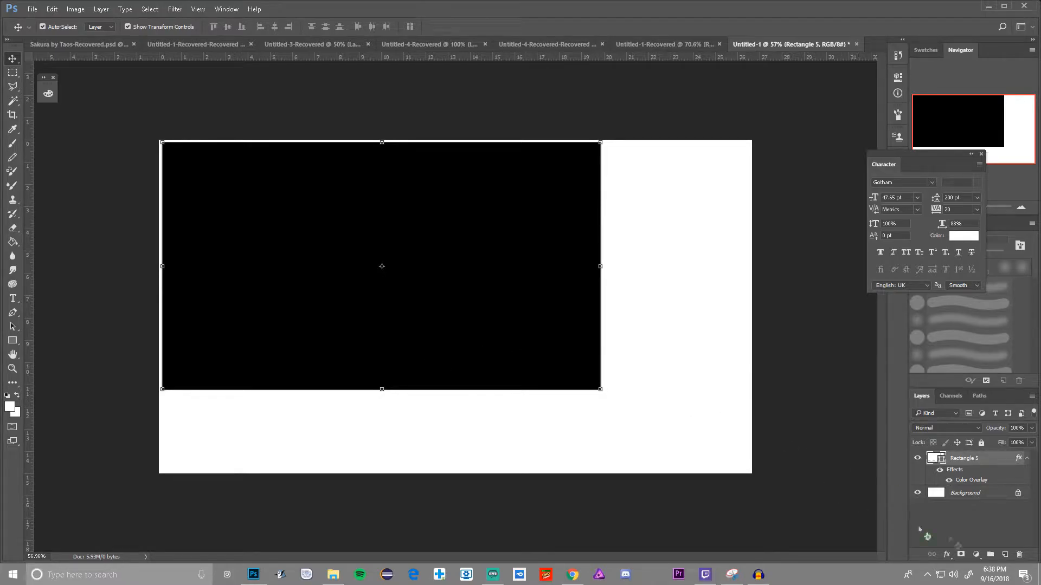
pyautogui.click(948, 480)
pyautogui.rightClick(964, 460)
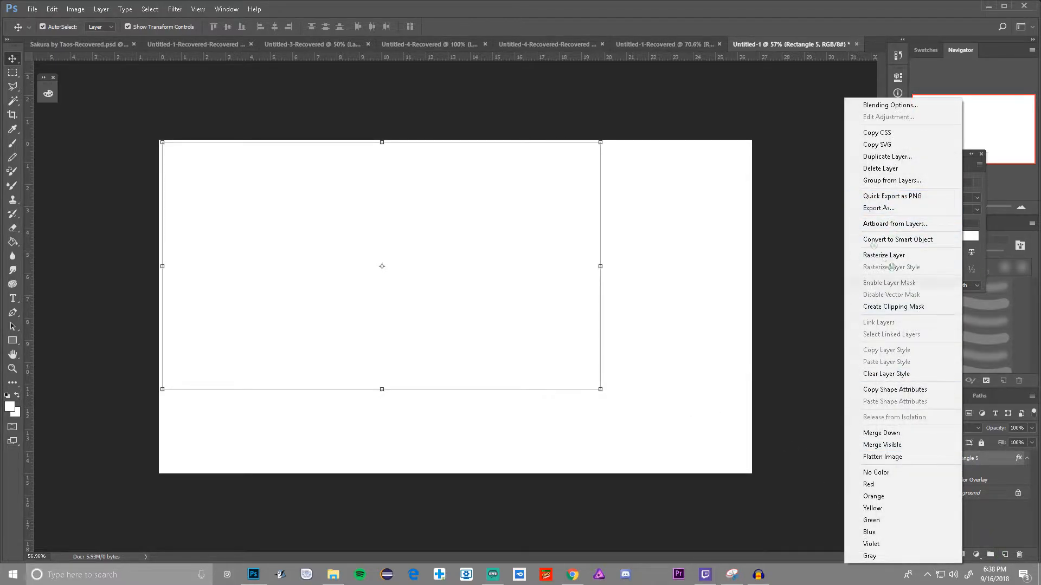
pyautogui.click(889, 105)
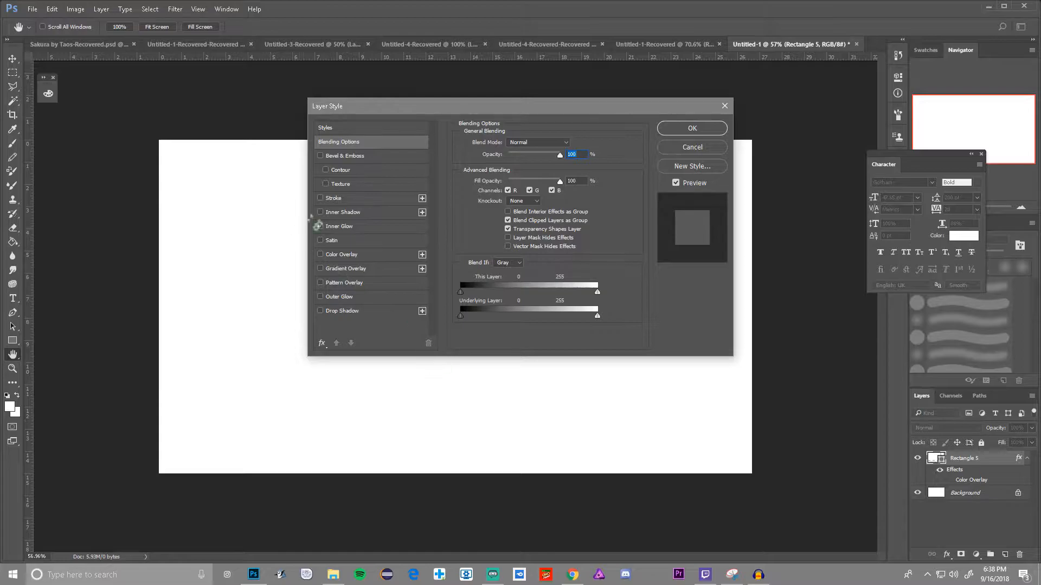
pyautogui.click(321, 199)
pyautogui.click(353, 199)
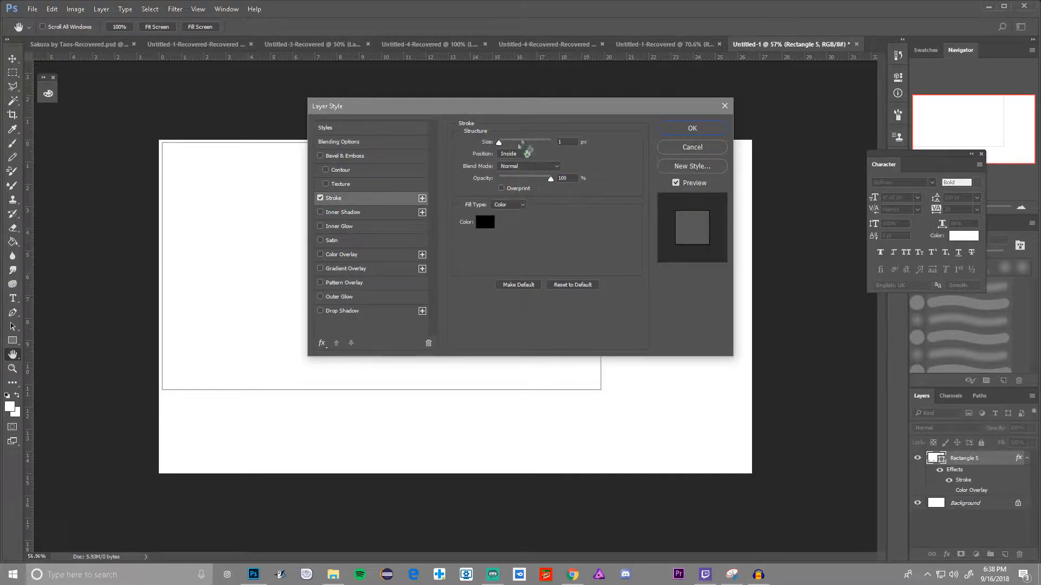
pyautogui.click(568, 142)
pyautogui.write('4')
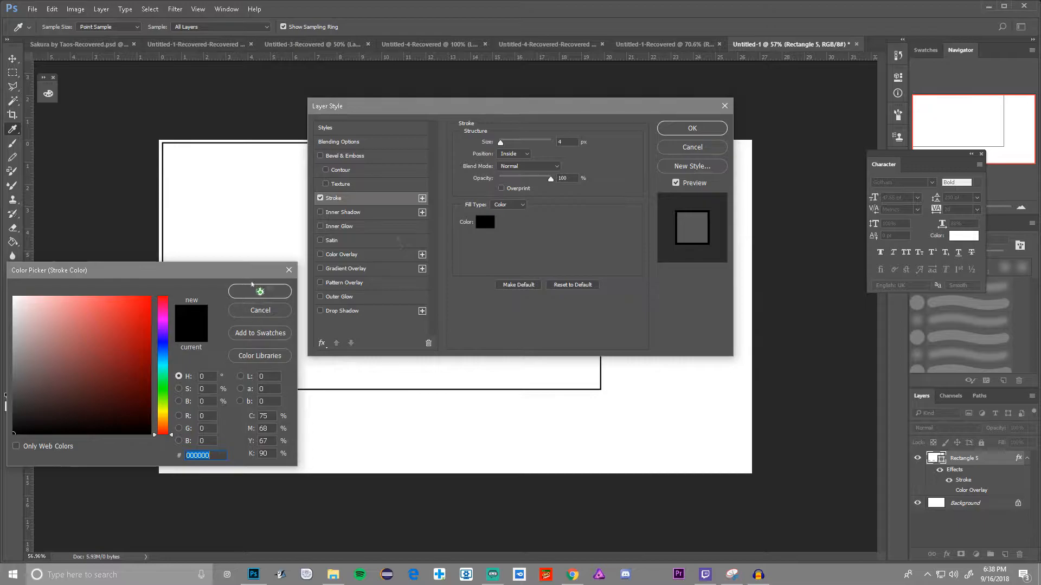
pyautogui.click(256, 310)
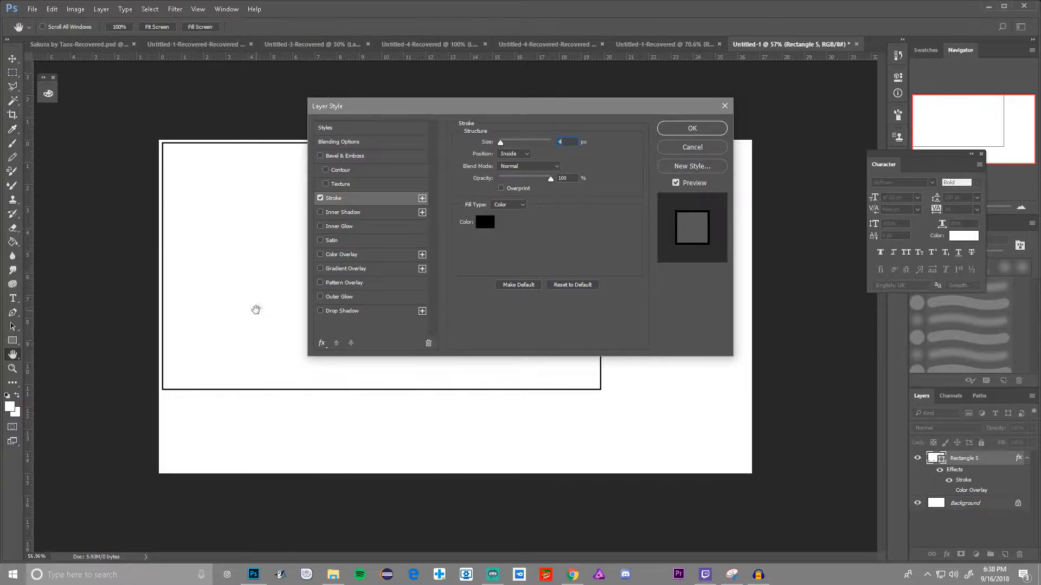
pyautogui.click(694, 148)
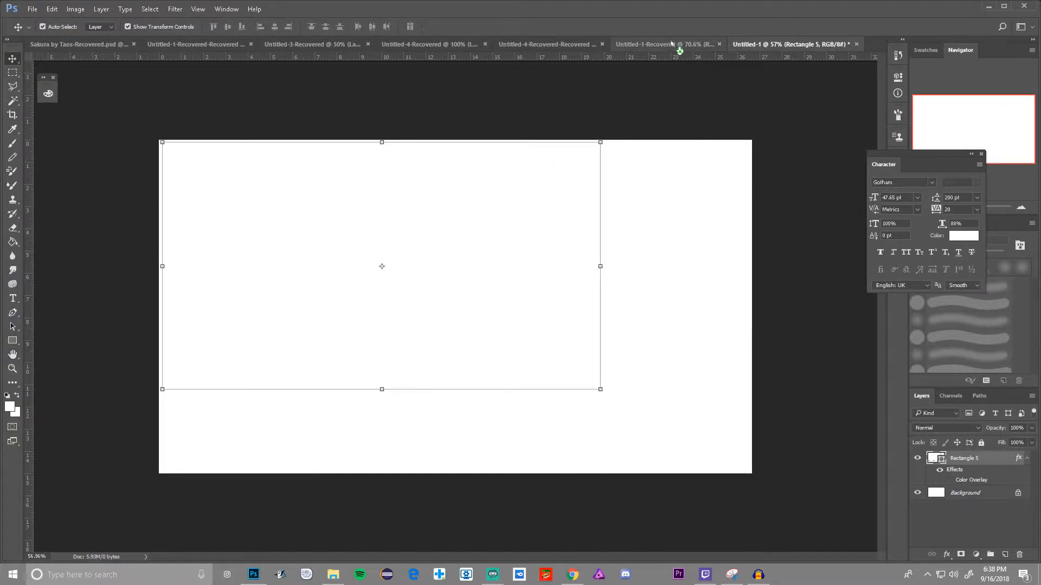
# - Sample the pink band colour f4b5c8 from the finished overlay document as the foreground colour
pyautogui.click(672, 43)
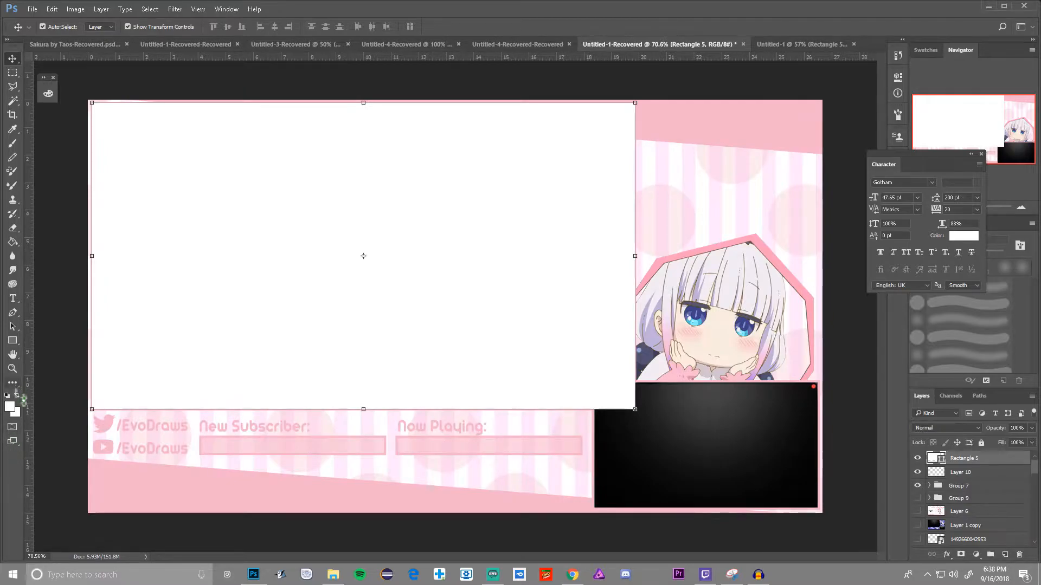
pyautogui.click(11, 405)
pyautogui.click(335, 477)
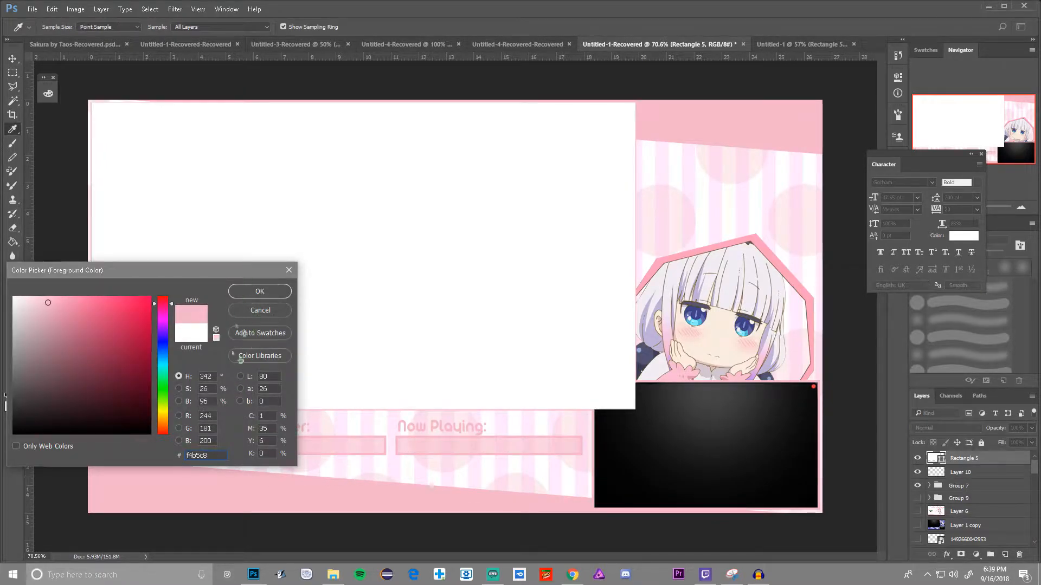
pyautogui.click(260, 291)
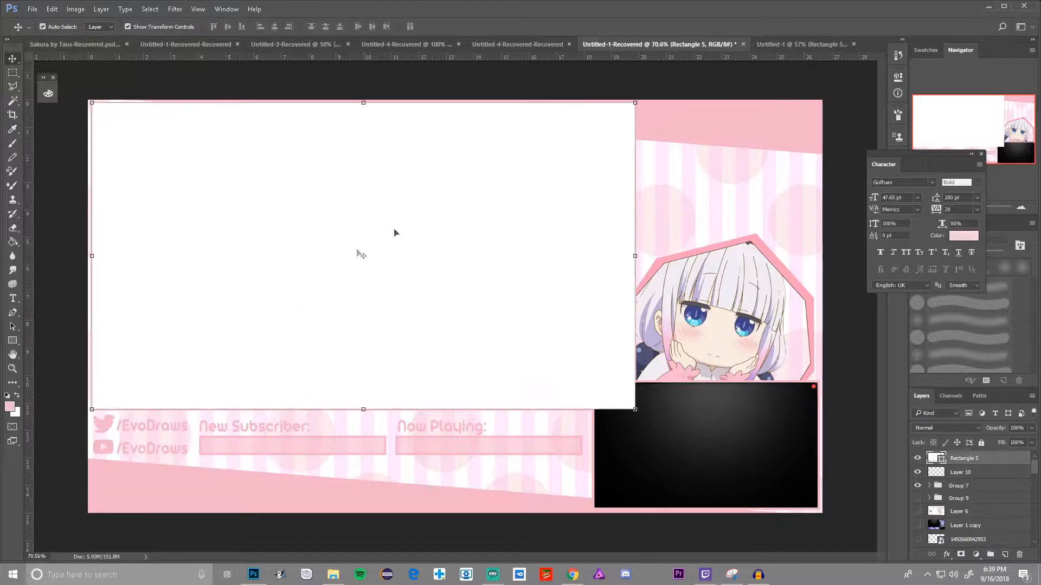
# - Add a 6 px inside Stroke in colour f4b5c8 to the rectangle in the new document
pyautogui.click(800, 45)
pyautogui.rightClick(973, 458)
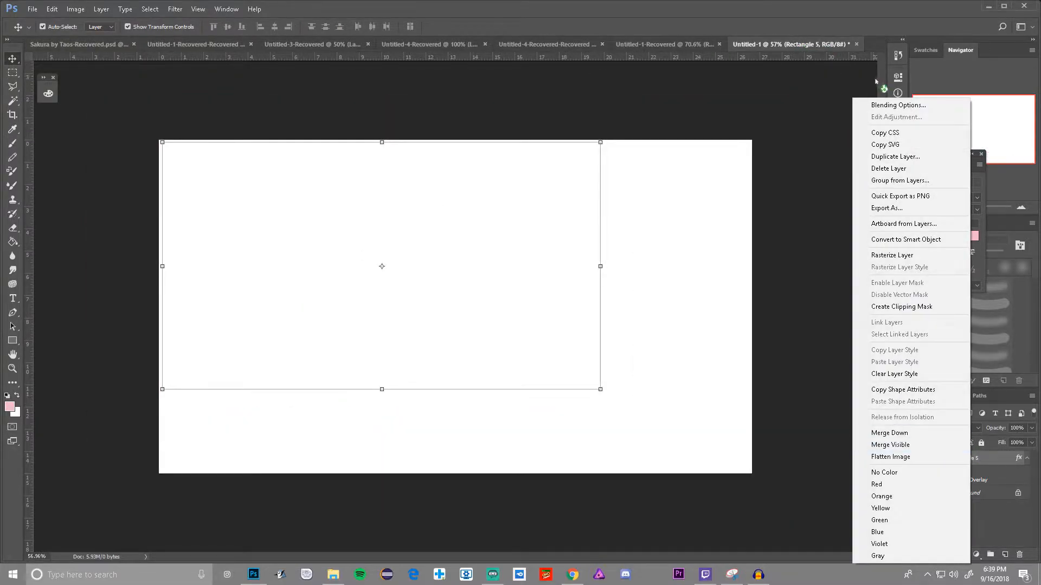
pyautogui.click(898, 105)
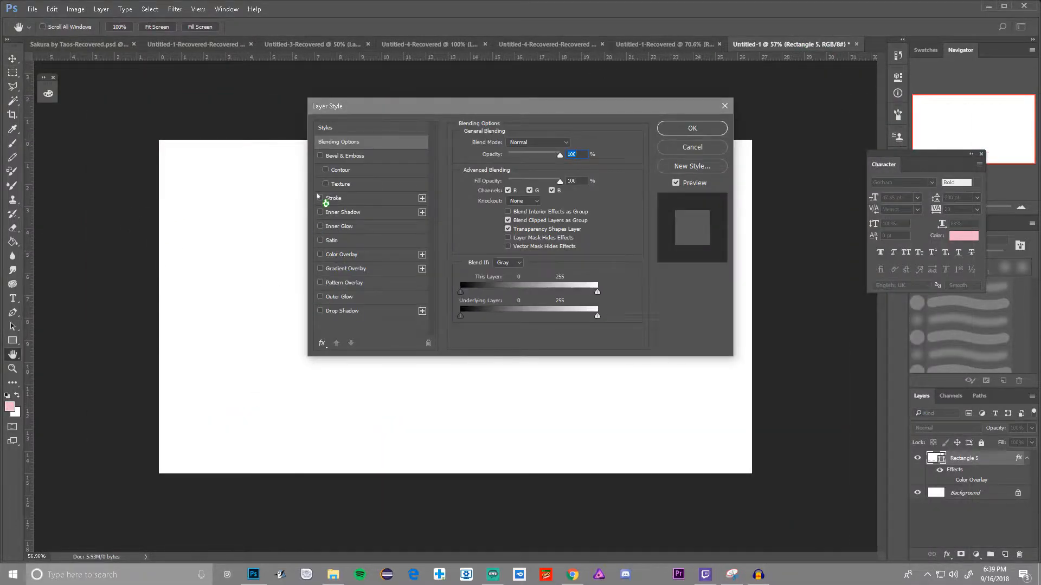
pyautogui.click(319, 197)
pyautogui.doubleClick(564, 142)
pyautogui.write('4')
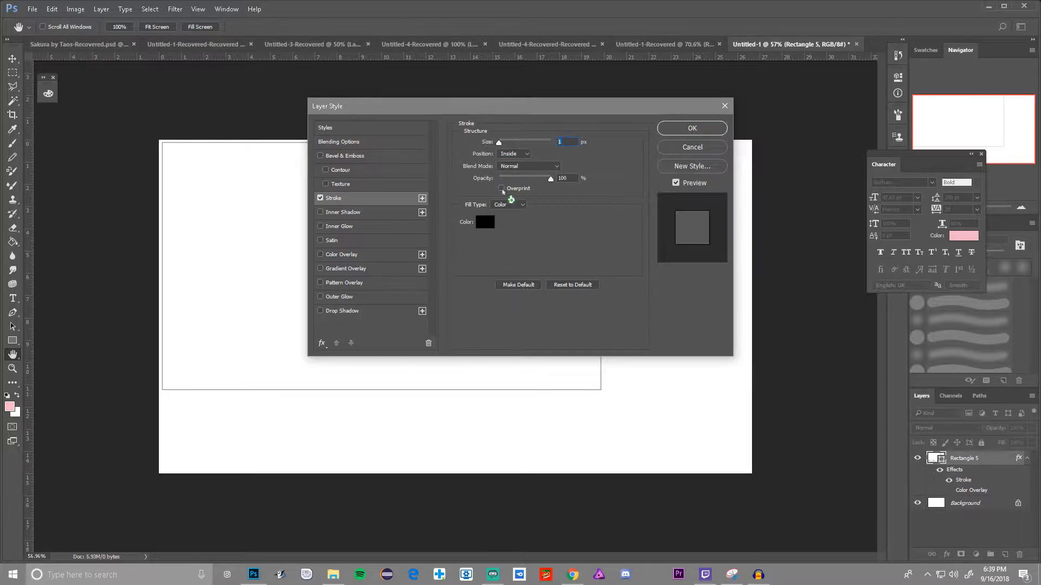
pyautogui.click(485, 223)
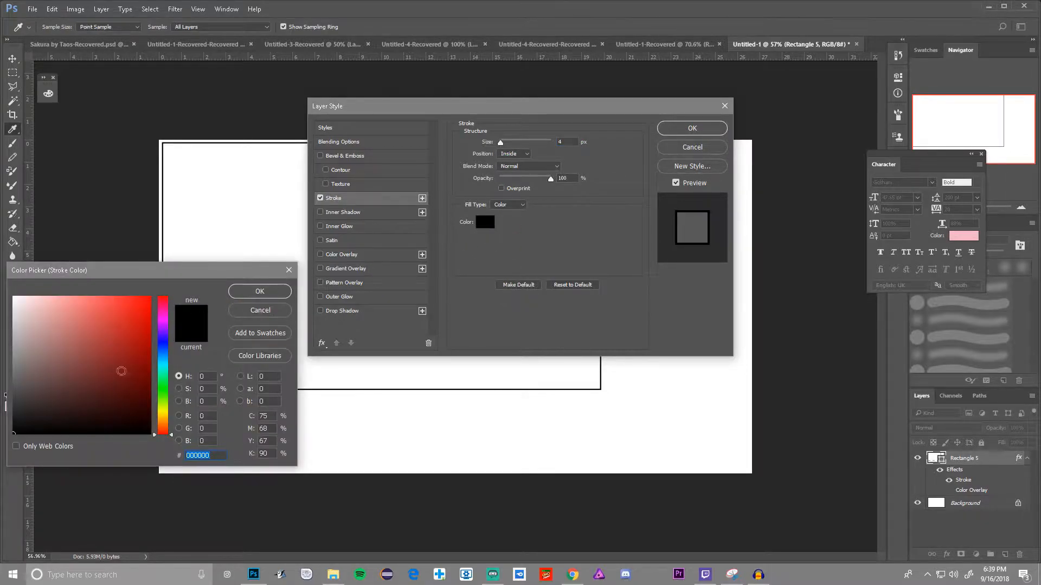
pyautogui.write('f4b5c8')
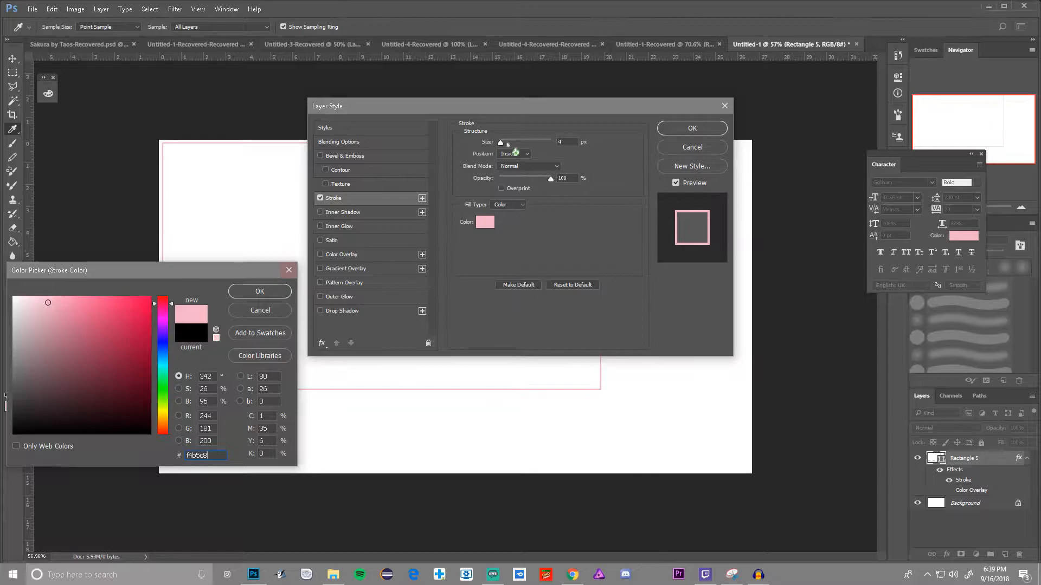
pyautogui.click(260, 291)
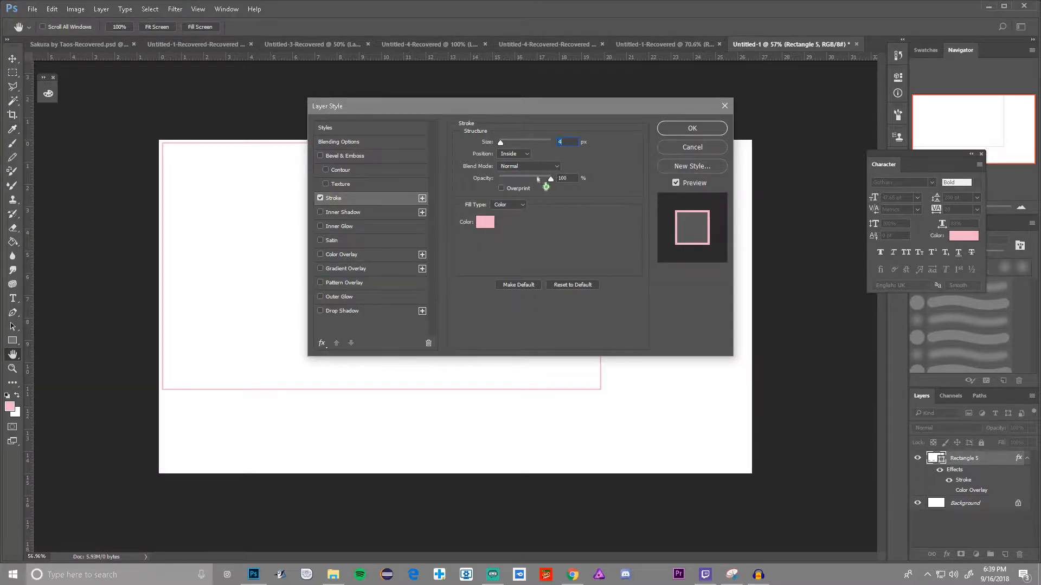
pyautogui.write('7')
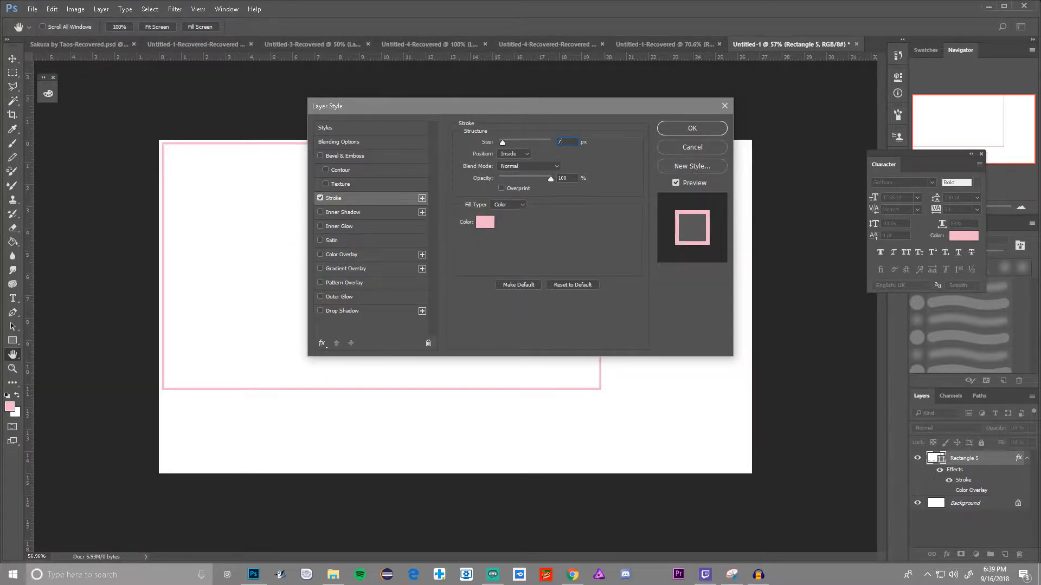
pyautogui.write('6')
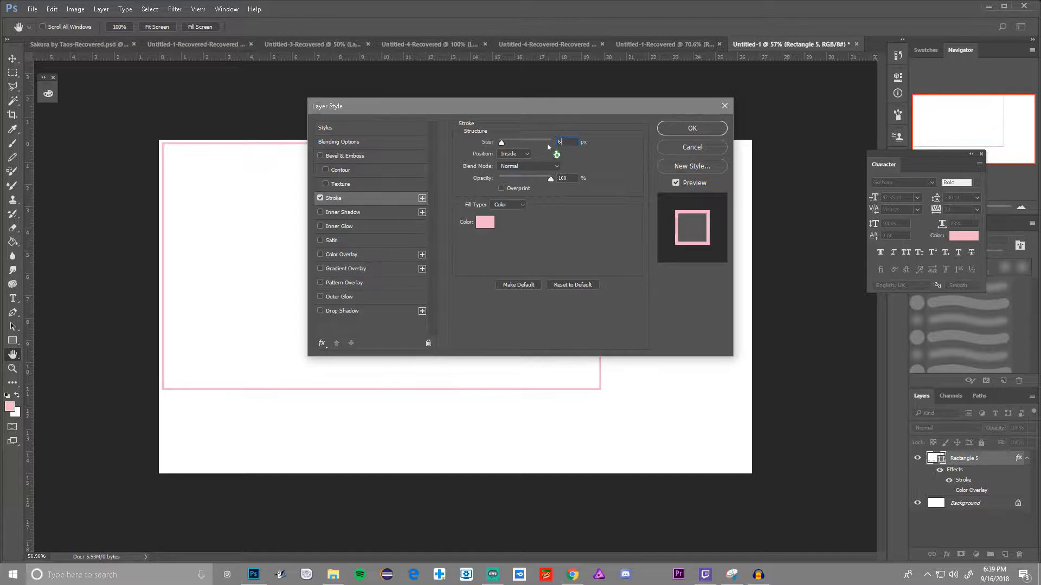
pyautogui.click(692, 127)
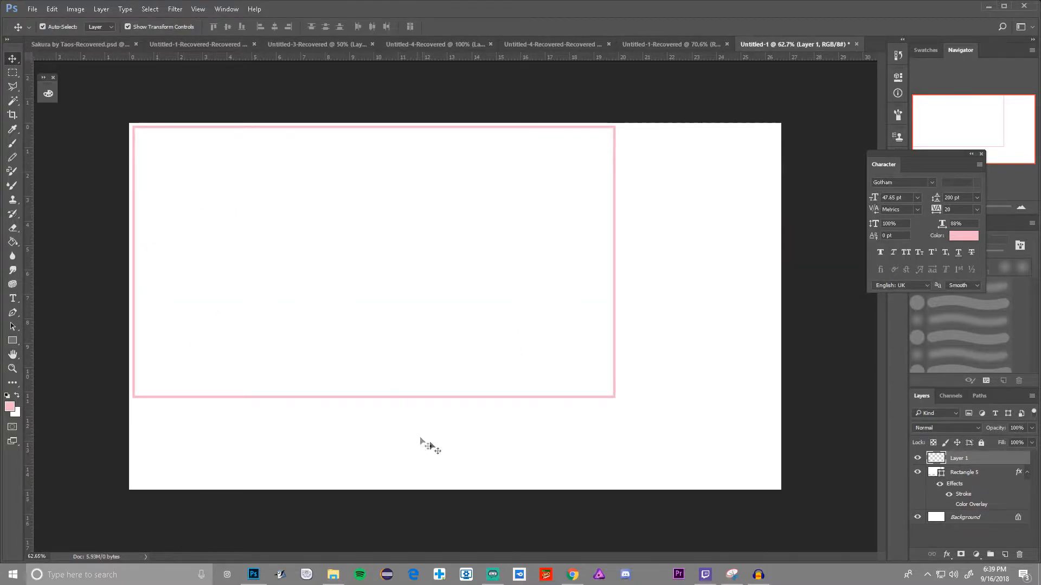
# - Select the pink-stroked rectangle's layer, then return to the finished overlay document and hide the white rectangle layer there
pyautogui.scroll(-1, 372, 379)
pyautogui.click(949, 473)
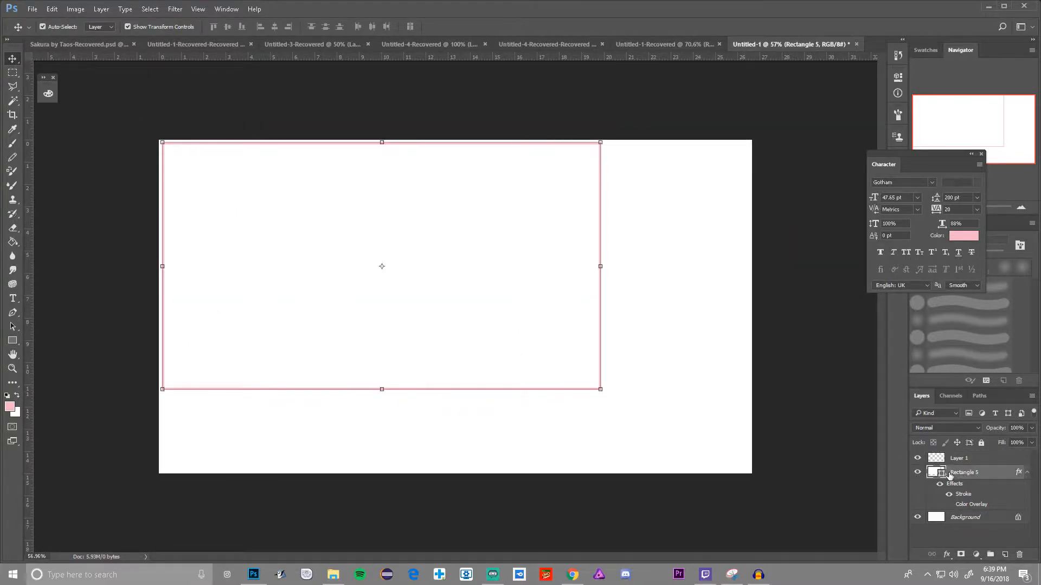
pyautogui.moveTo(604, 72); pyautogui.dragTo(309, 293)
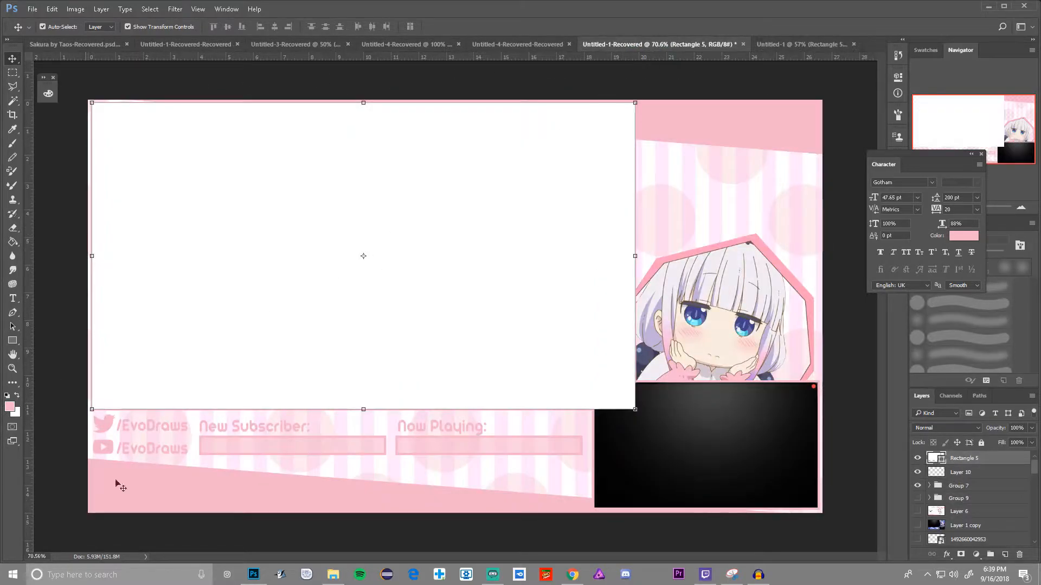
pyautogui.click(917, 459)
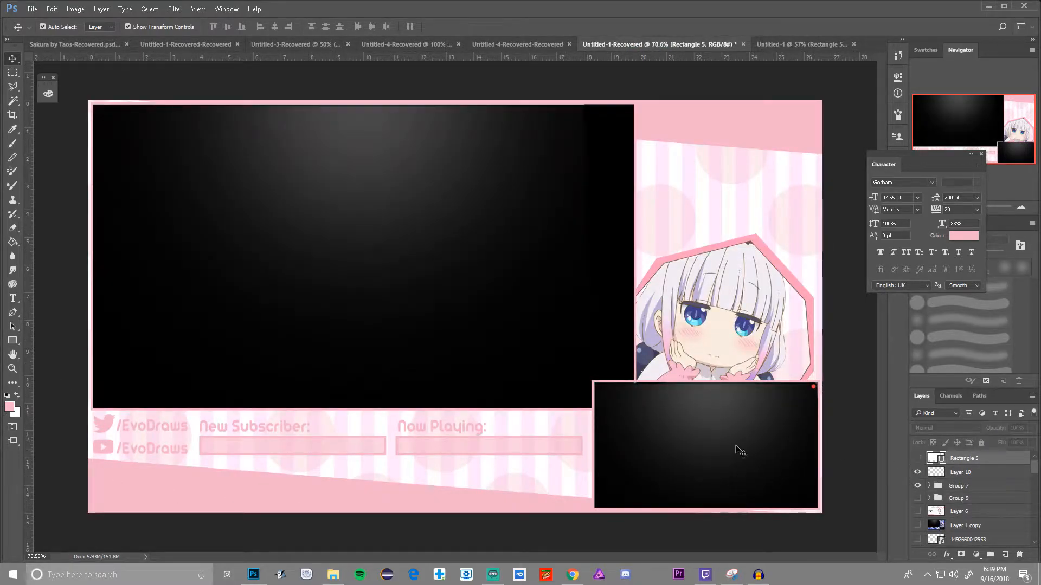
# - Show the white rectangle layer and scale it to about 41.3% by 42.3%, fitted exactly over the webcam frame
pyautogui.click(917, 458)
pyautogui.moveTo(265, 225); pyautogui.dragTo(700, 455)
pyautogui.scroll(-3, 688, 453)
pyautogui.moveTo(804, 503); pyautogui.dragTo(649, 418)
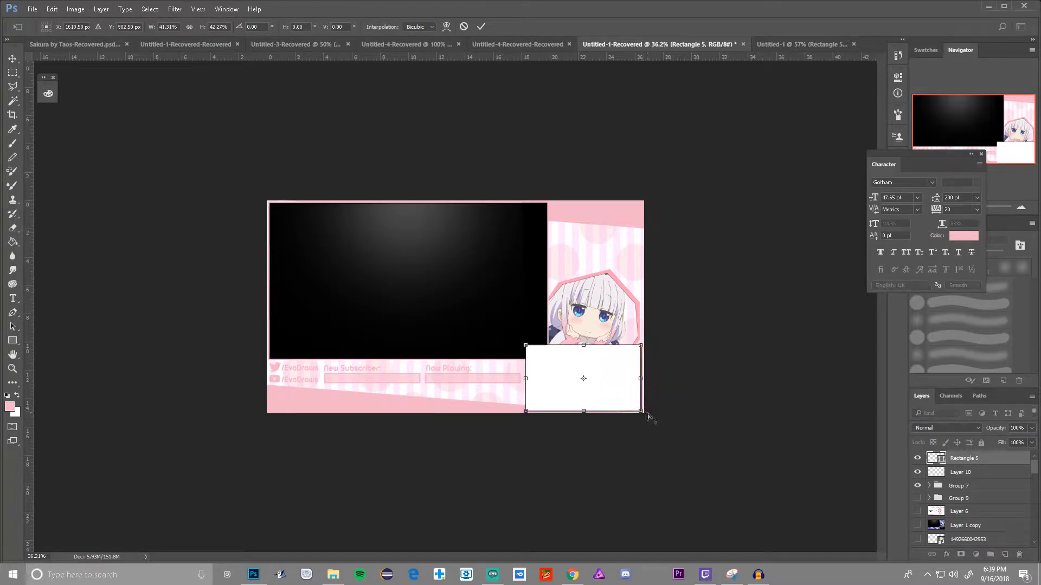
pyautogui.scroll(6, 667, 460)
pyautogui.scroll(-2, 741, 489)
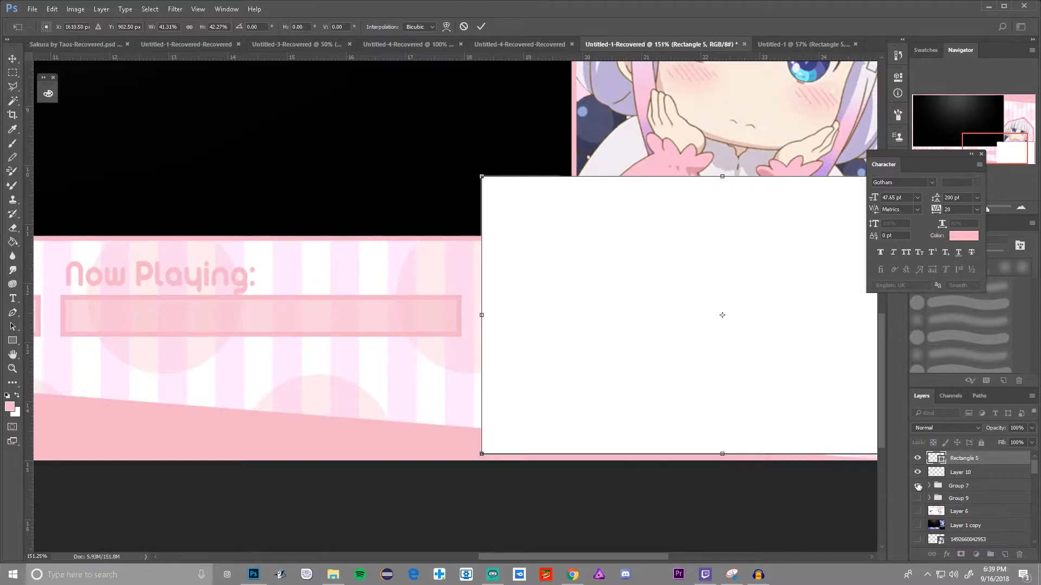
pyautogui.scroll(-5, 542, 317)
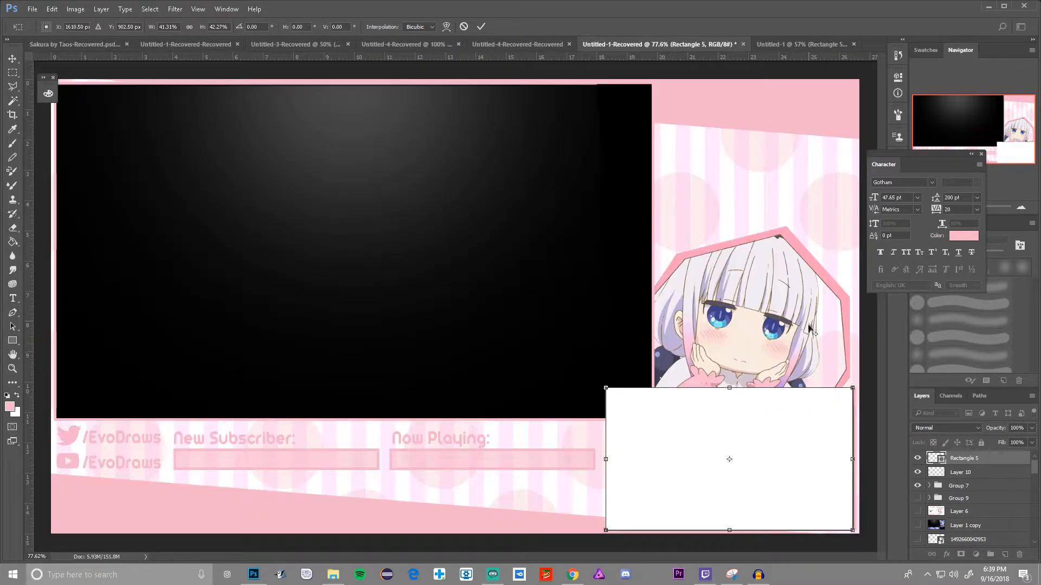
pyautogui.scroll(4, 740, 436)
pyautogui.moveTo(741, 437); pyautogui.dragTo(727, 455)
pyautogui.scroll(-4, 777, 490)
pyautogui.scroll(4, 741, 477)
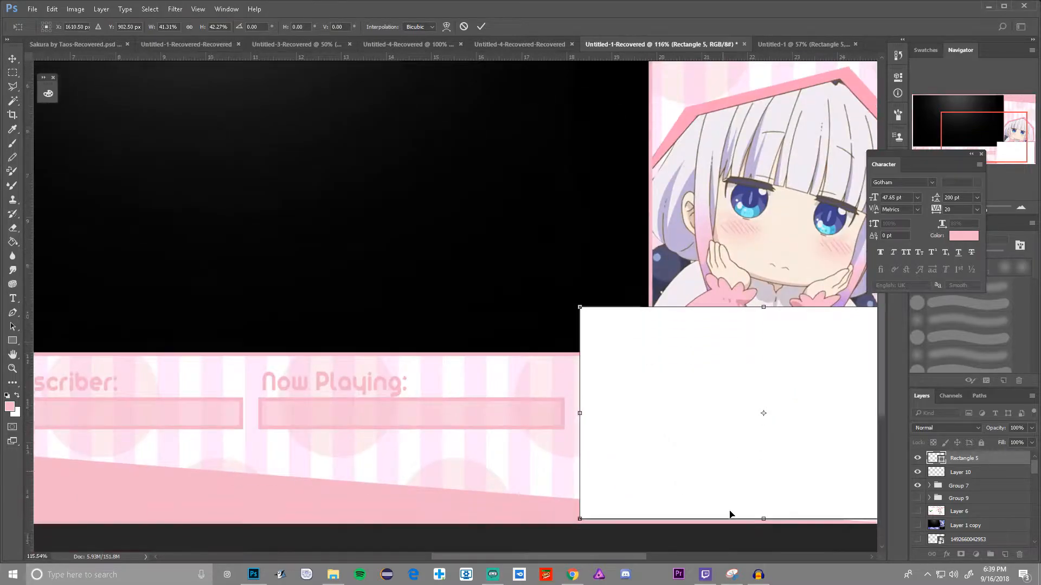
pyautogui.click(763, 487)
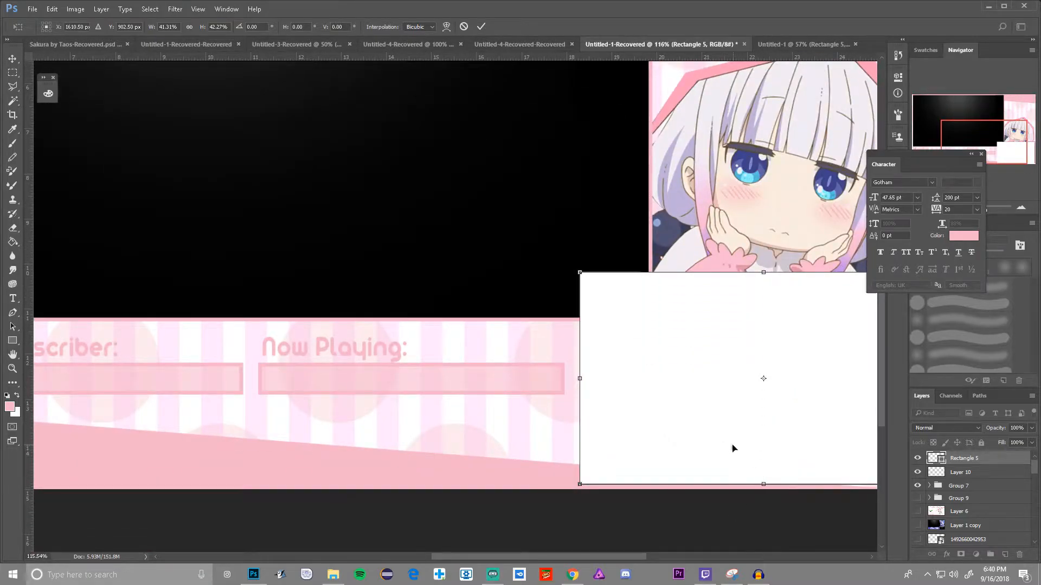
pyautogui.scroll(-4, 721, 453)
pyautogui.press('Return')
pyautogui.scroll(2, 704, 451)
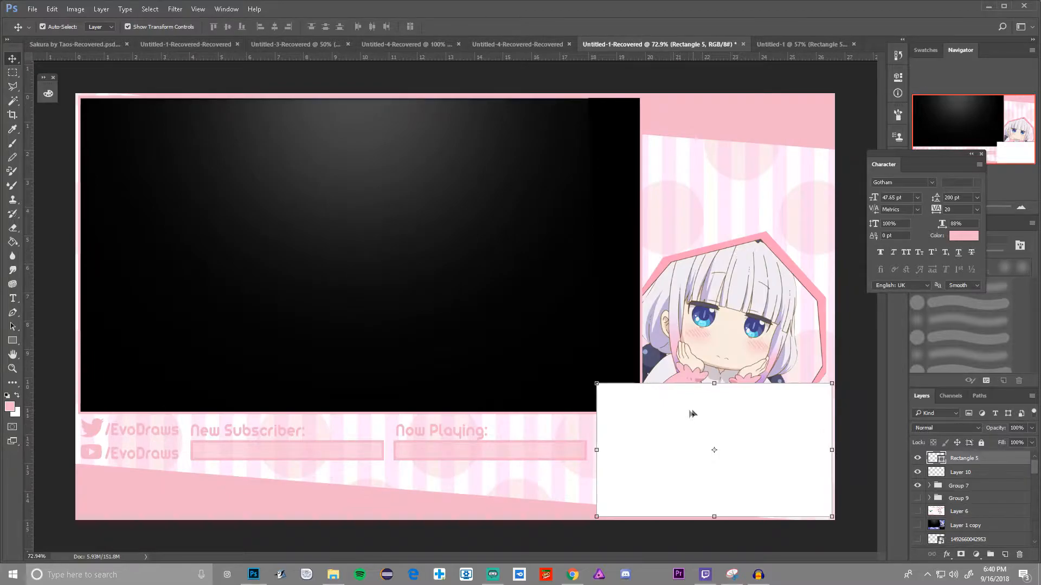
# - Copy the fitted white rectangle into the new document and give it a 7 px inside Stroke in pink
pyautogui.moveTo(662, 411); pyautogui.dragTo(605, 422)
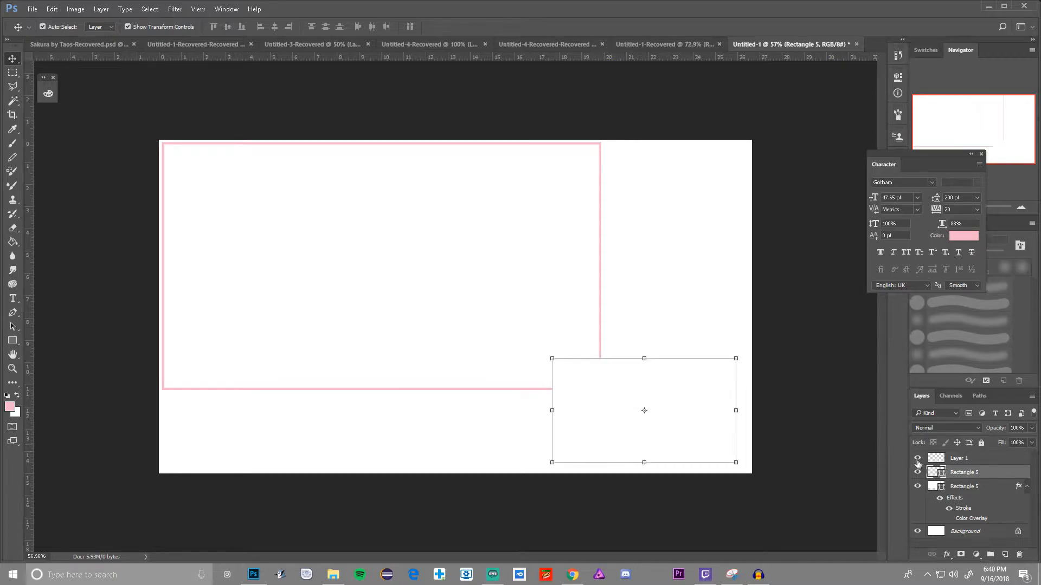
pyautogui.rightClick(955, 474)
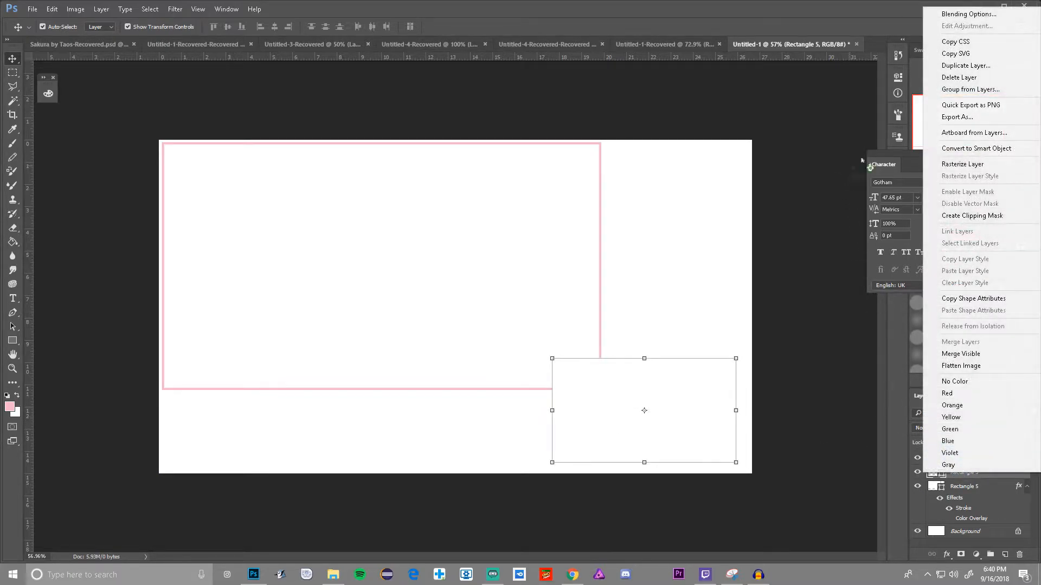
pyautogui.click(969, 15)
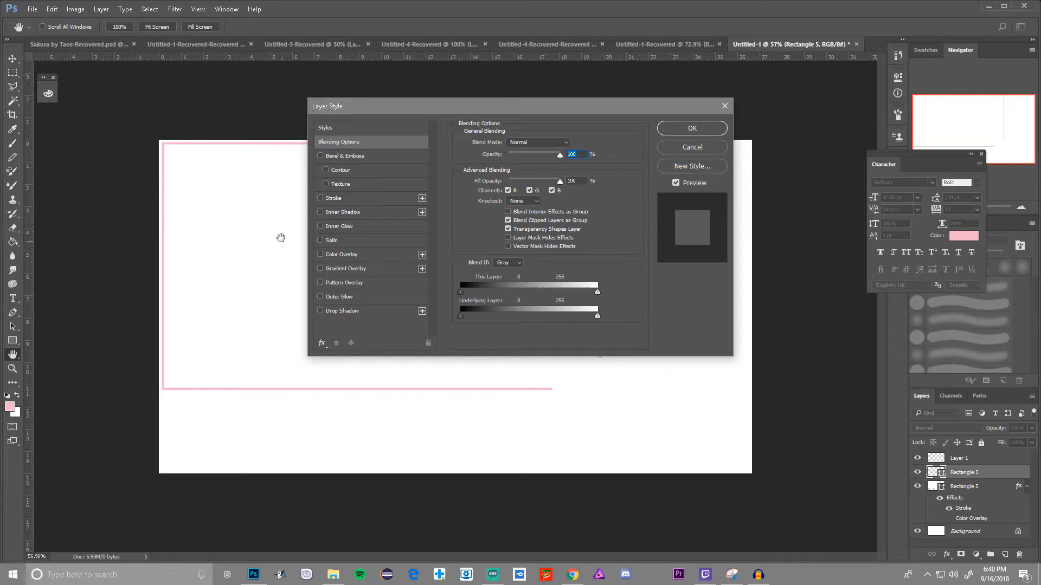
pyautogui.click(321, 199)
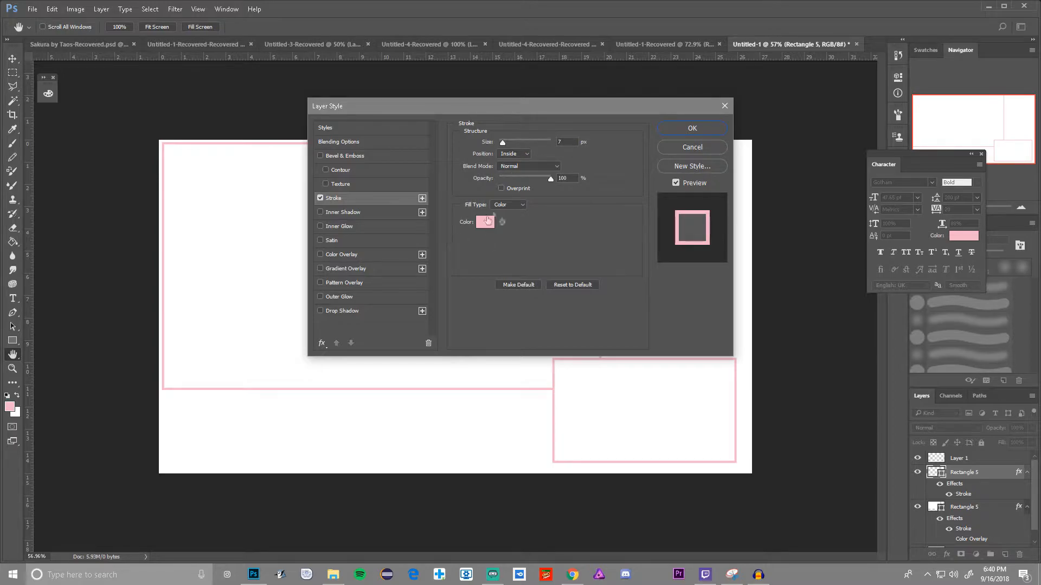
pyautogui.click(674, 128)
# - Move the small pink-stroked rectangle into the canvas's bottom-right corner, leaving a narrow margin at the edges
pyautogui.press('v')
pyautogui.hotkey('ctrl', '+')
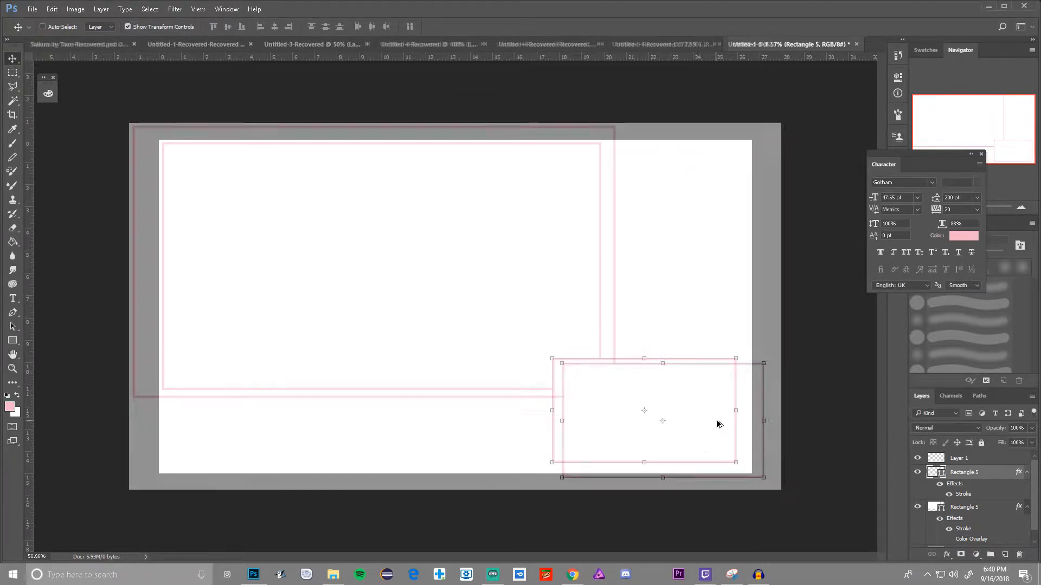
pyautogui.scroll(4, 720, 425)
pyautogui.scroll(-2, 719, 425)
pyautogui.moveTo(599, 557); pyautogui.dragTo(661, 562)
pyautogui.scroll(-2, 667, 505)
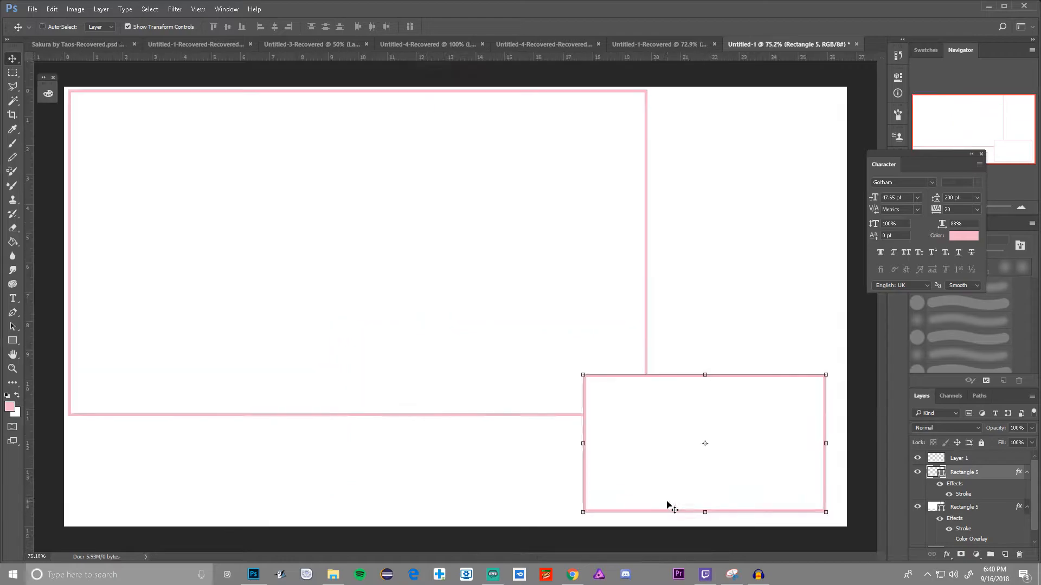
pyautogui.scroll(3, 672, 509)
pyautogui.scroll(-1, 708, 481)
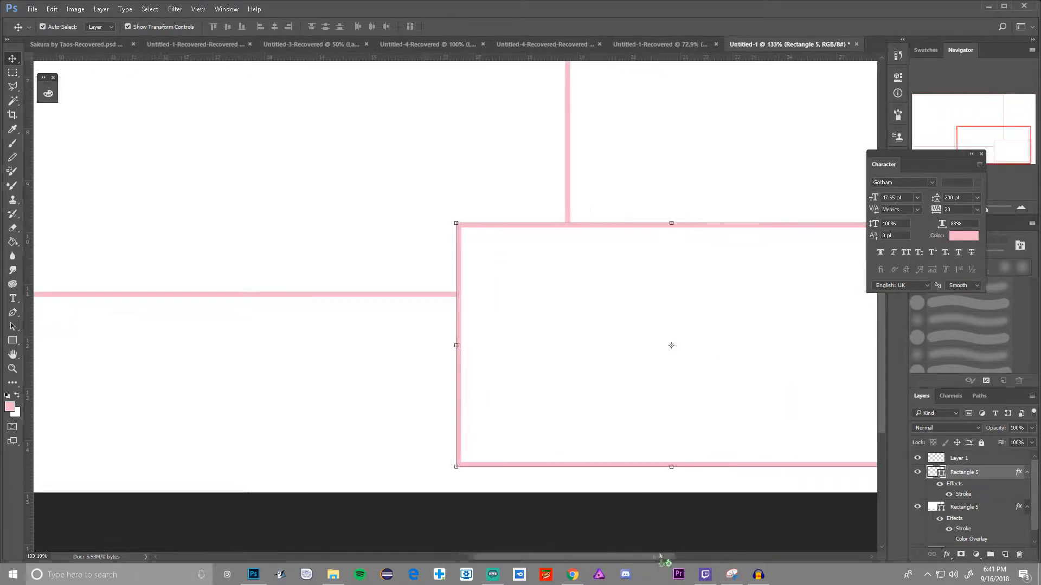
pyautogui.moveTo(660, 557); pyautogui.dragTo(696, 557)
pyautogui.moveTo(644, 444); pyautogui.dragTo(667, 450)
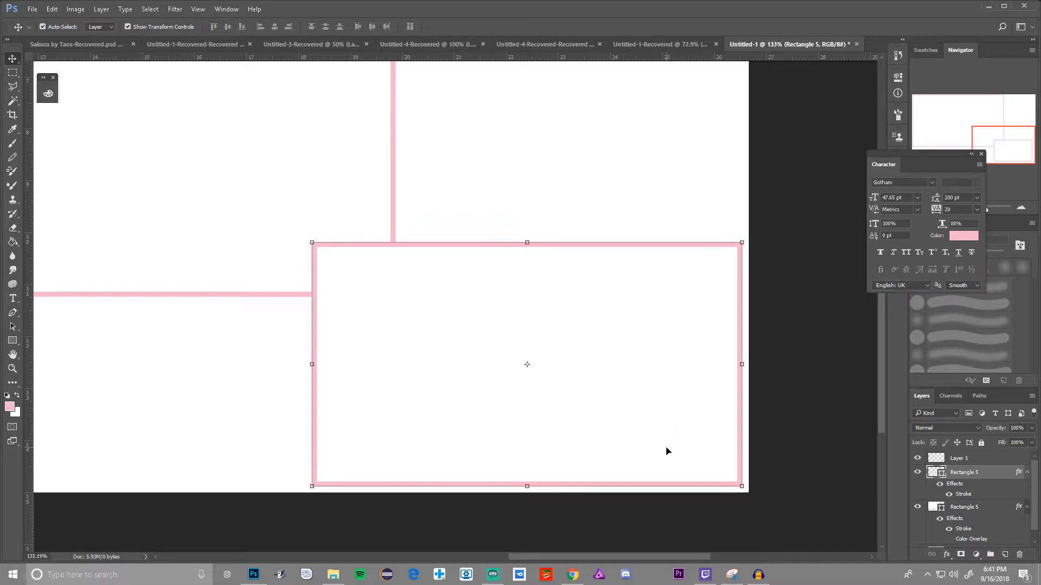
pyautogui.scroll(-3, 567, 436)
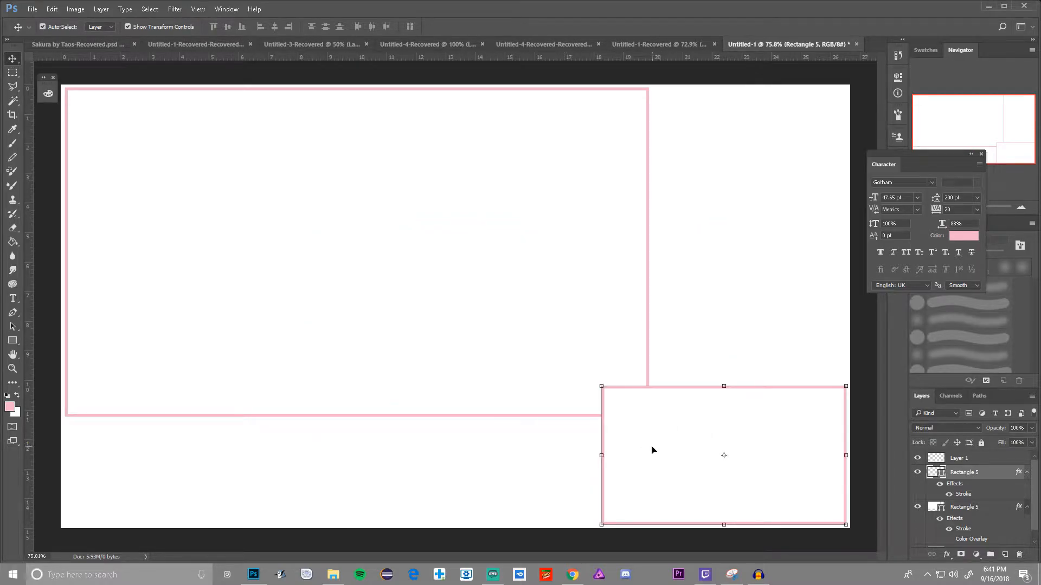
pyautogui.scroll(3, 777, 505)
pyautogui.scroll(-3, 759, 494)
pyautogui.scroll(-4, 748, 457)
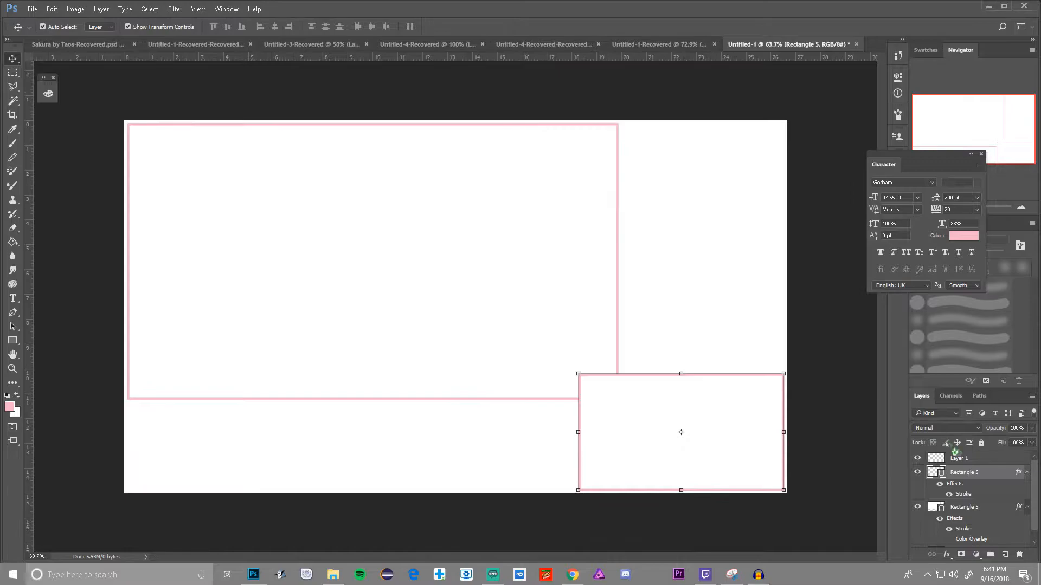
# - Set the Fill of both pink-stroked rectangle layers to 0%, keeping only their strokes
pyautogui.click(1033, 443)
pyautogui.moveTo(1030, 455); pyautogui.dragTo(942, 455)
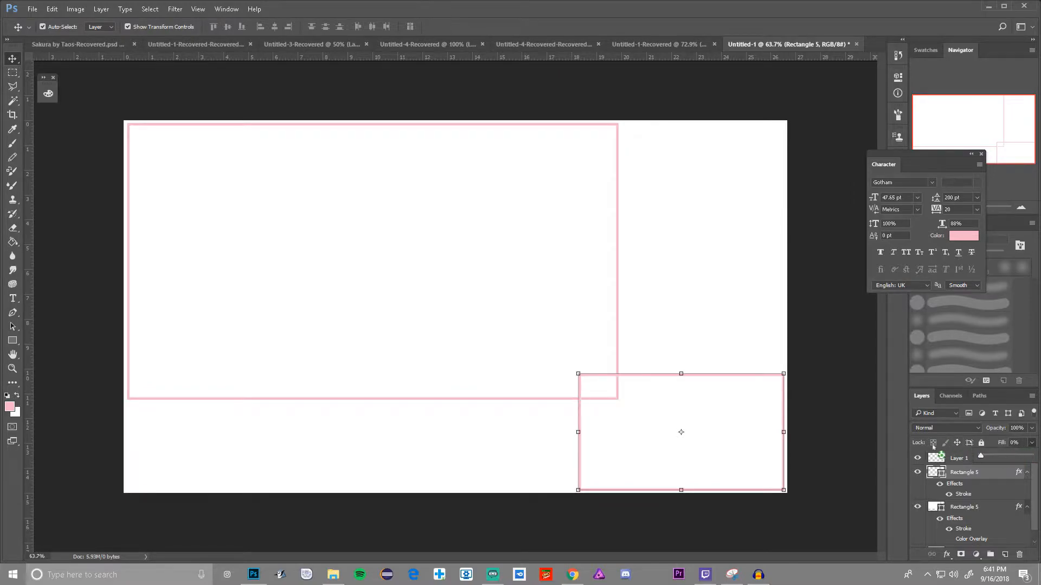
pyautogui.click(943, 508)
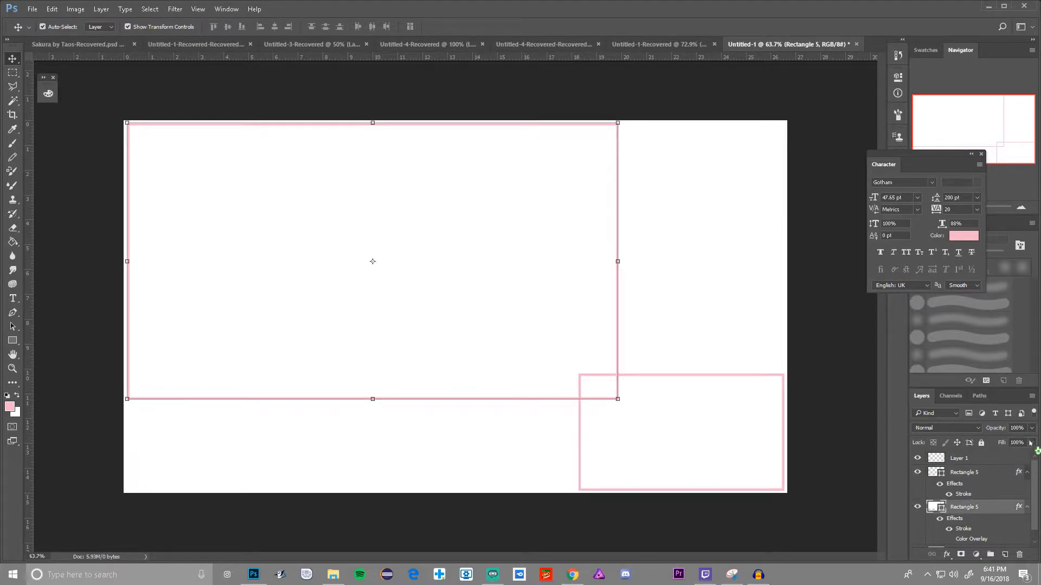
pyautogui.scroll(-1, 976, 488)
# - Convert the Background into a regular layer and hide it
pyautogui.click(917, 541)
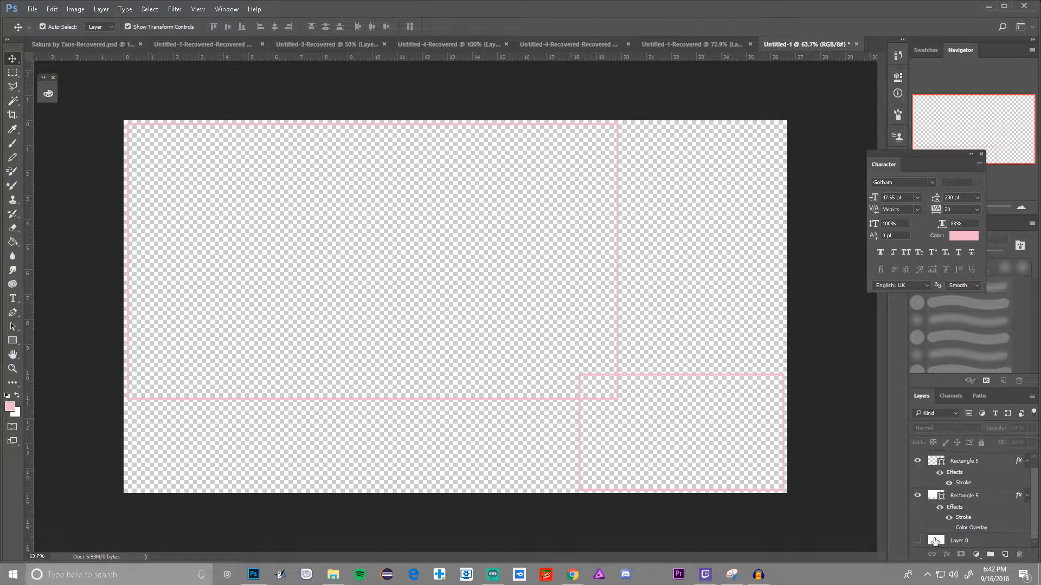
pyautogui.moveTo(934, 541); pyautogui.dragTo(933, 548)
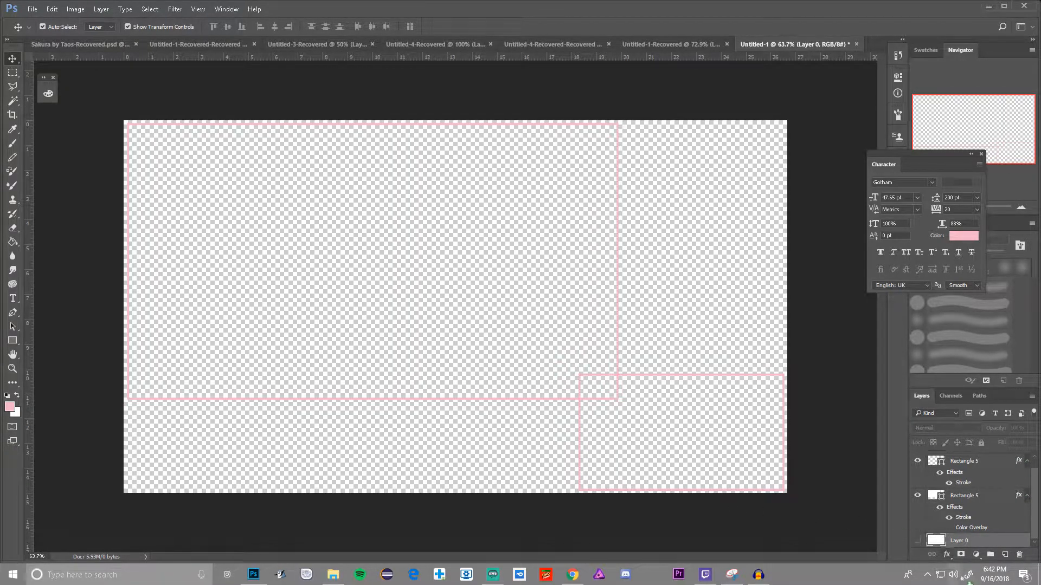
pyautogui.scroll(1, 959, 519)
pyautogui.scroll(-1, 959, 520)
pyautogui.click(919, 542)
pyautogui.click(917, 541)
# - Duplicate the large pink-stroked rectangle's layer and hide the original
pyautogui.click(936, 495)
pyautogui.click(918, 495)
pyautogui.click(917, 495)
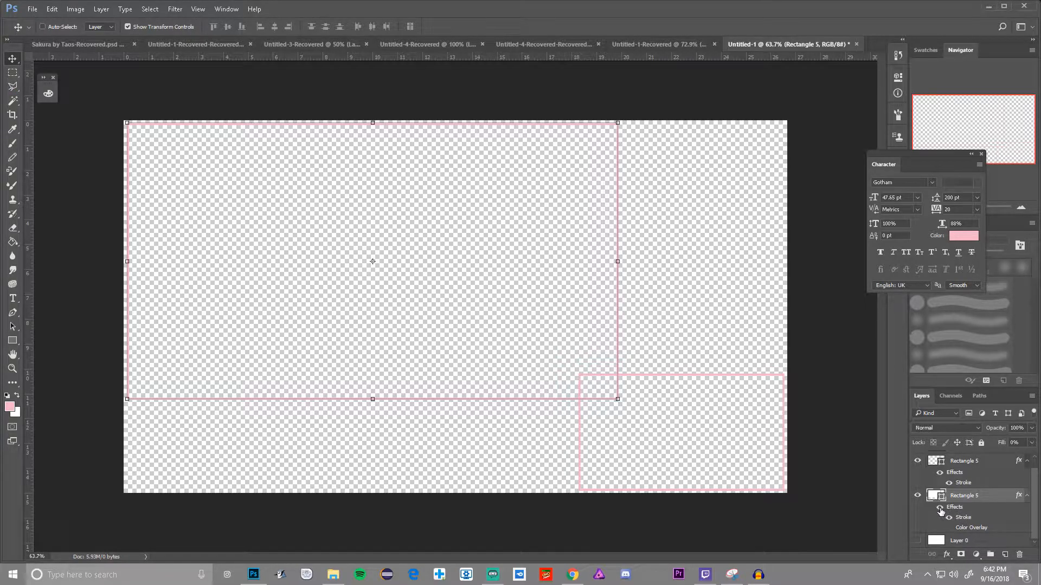
pyautogui.hotkey('ctrl', 'j')
# - Outline the large frame's corner inside the webcam frame with the Polygonal Lasso and try to delete it from the copy
pyautogui.click(13, 87)
pyautogui.scroll(5, 677, 439)
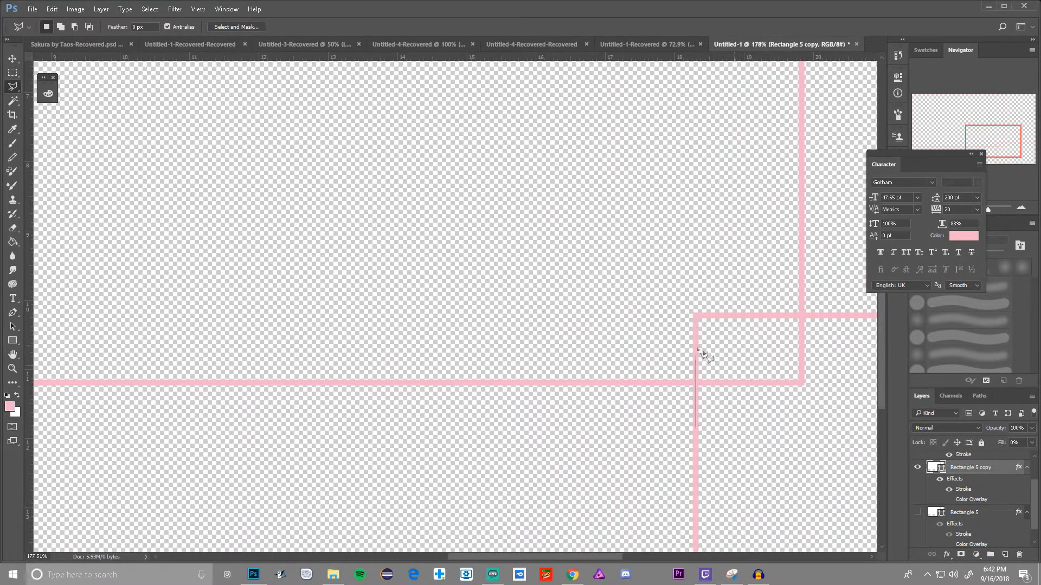
pyautogui.click(697, 315)
pyautogui.click(814, 315)
pyautogui.click(814, 415)
pyautogui.click(698, 429)
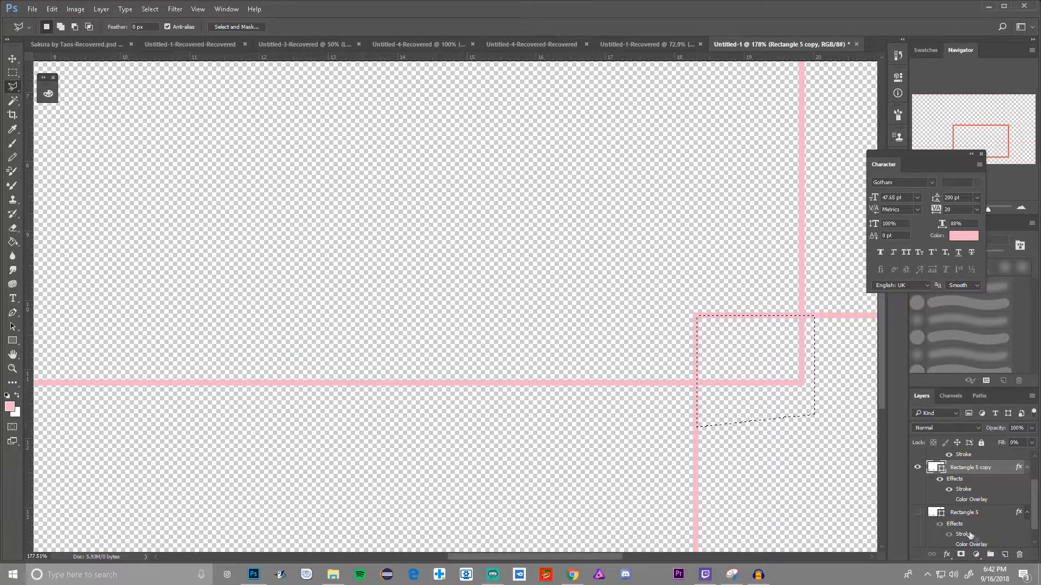
pyautogui.press('Delete')
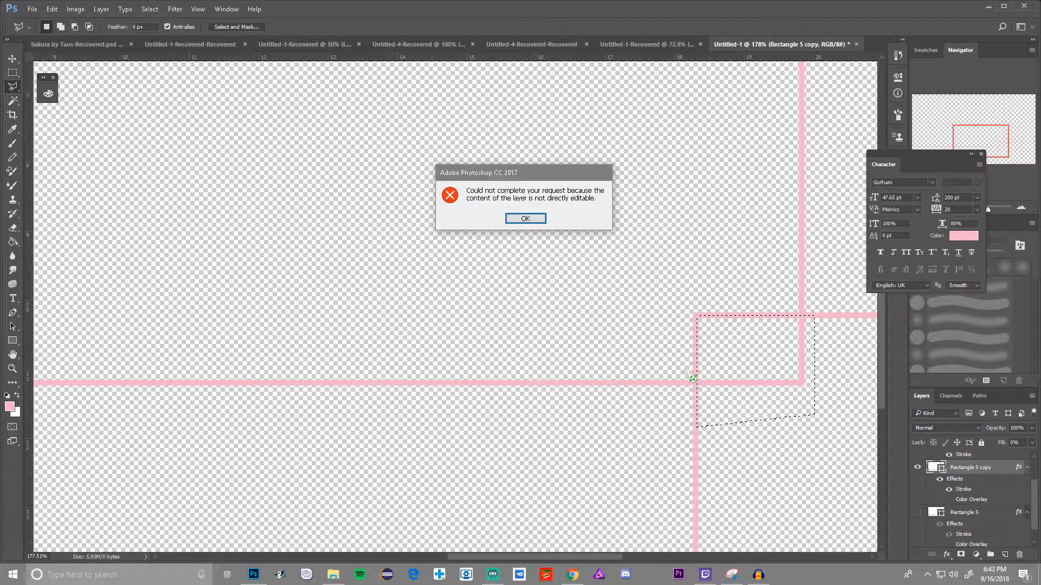
pyautogui.click(525, 218)
# - Rasterize the large rectangle's copy and delete the selected corner that overlaps the webcam frame
pyautogui.rightClick(966, 468)
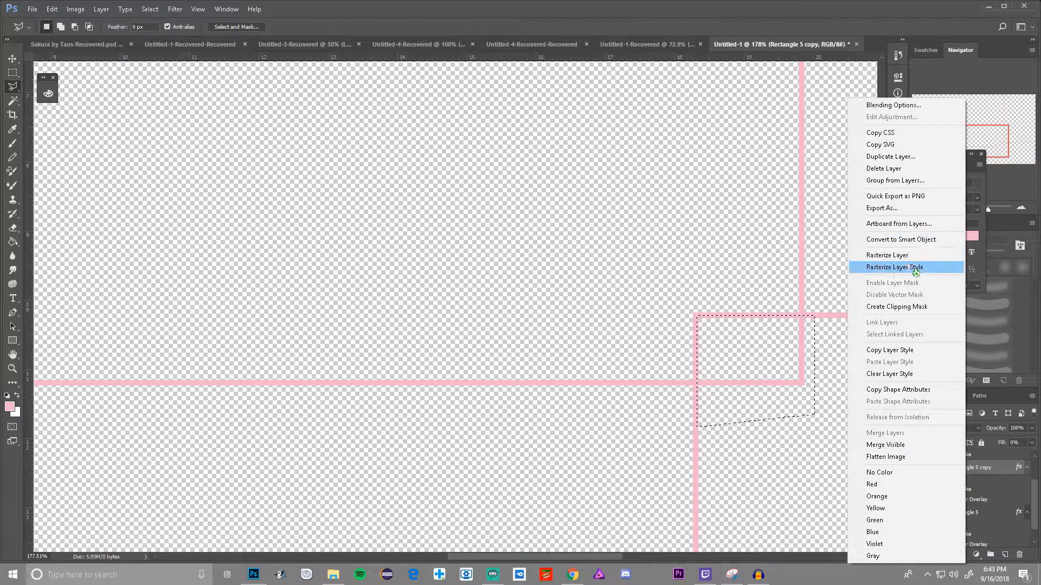
pyautogui.click(912, 266)
pyautogui.press('Delete')
pyautogui.hotkey('ctrl', 'd')
pyautogui.scroll(-5, 724, 373)
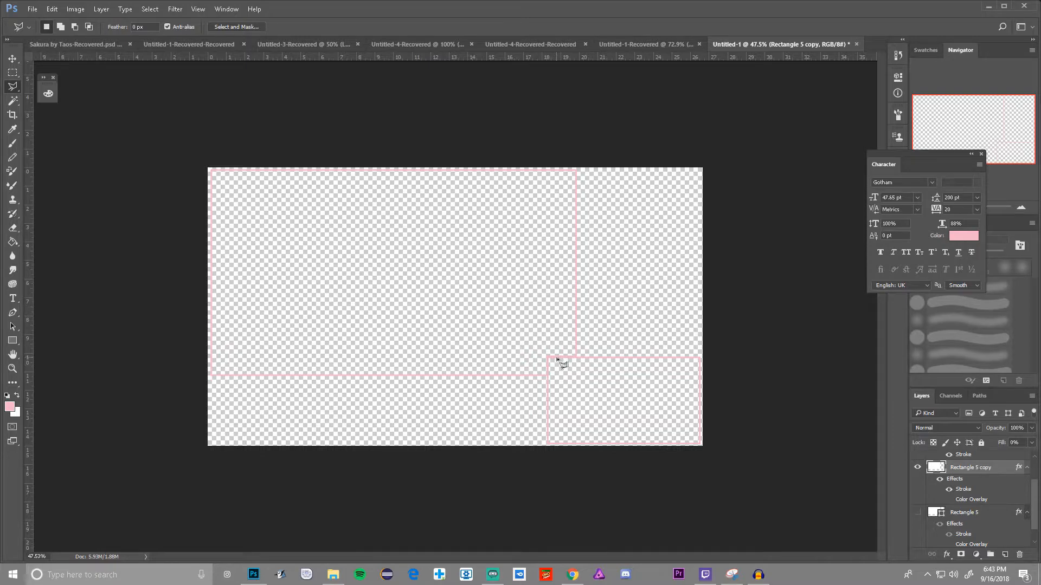
pyautogui.scroll(3, 545, 342)
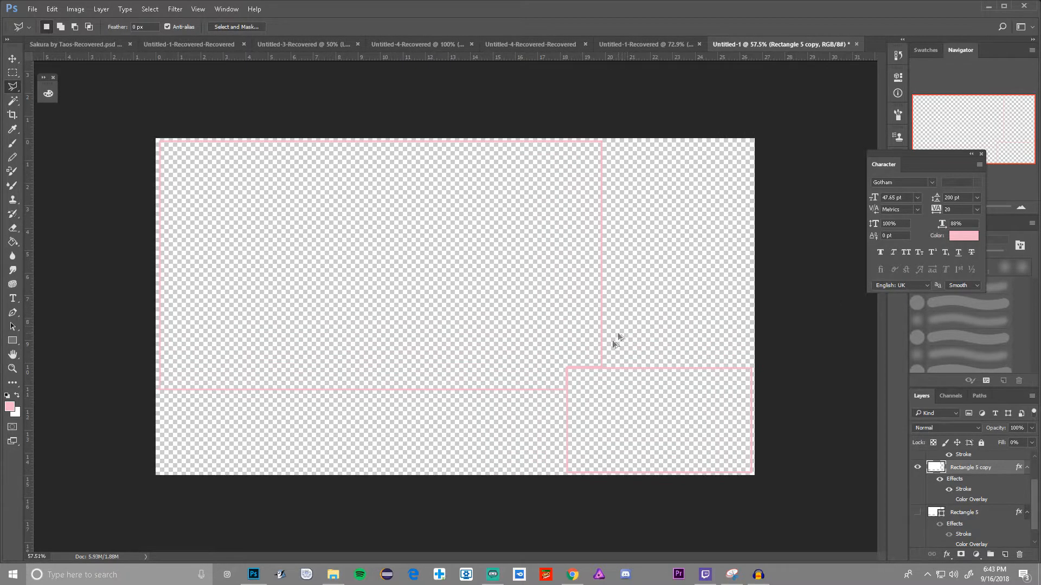
pyautogui.scroll(-3, 604, 379)
pyautogui.scroll(2, 719, 345)
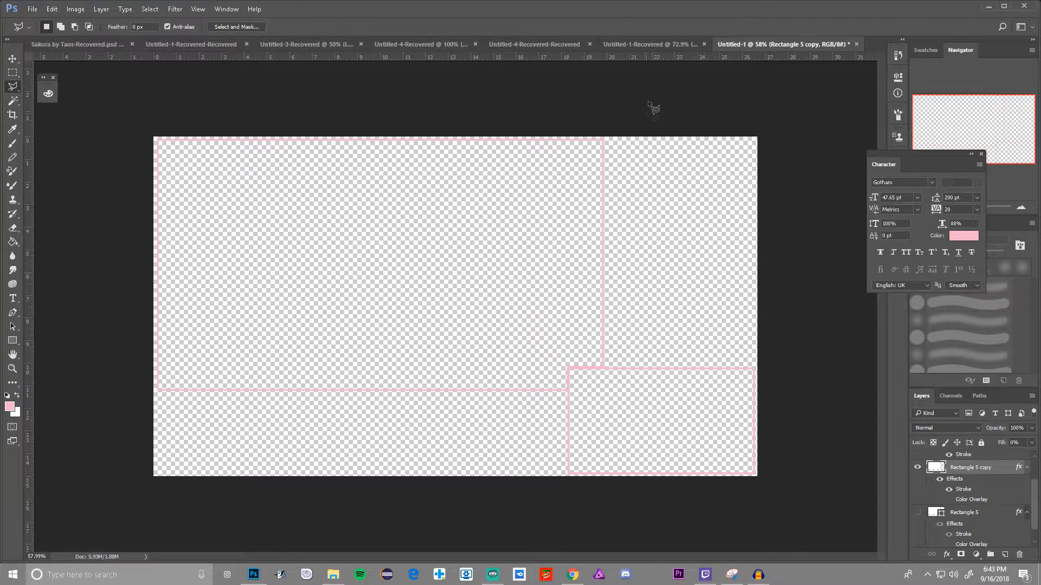
# - Add a new layer above the hidden large rectangle and set the foreground colour to pale pink f6f1f3
pyautogui.click(973, 515)
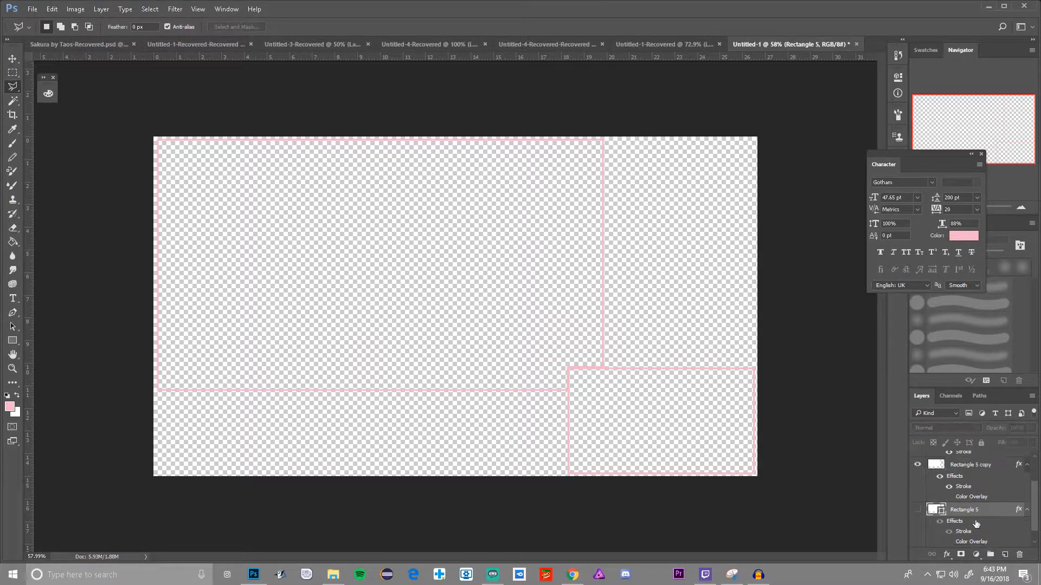
pyautogui.click(1005, 554)
pyautogui.click(12, 340)
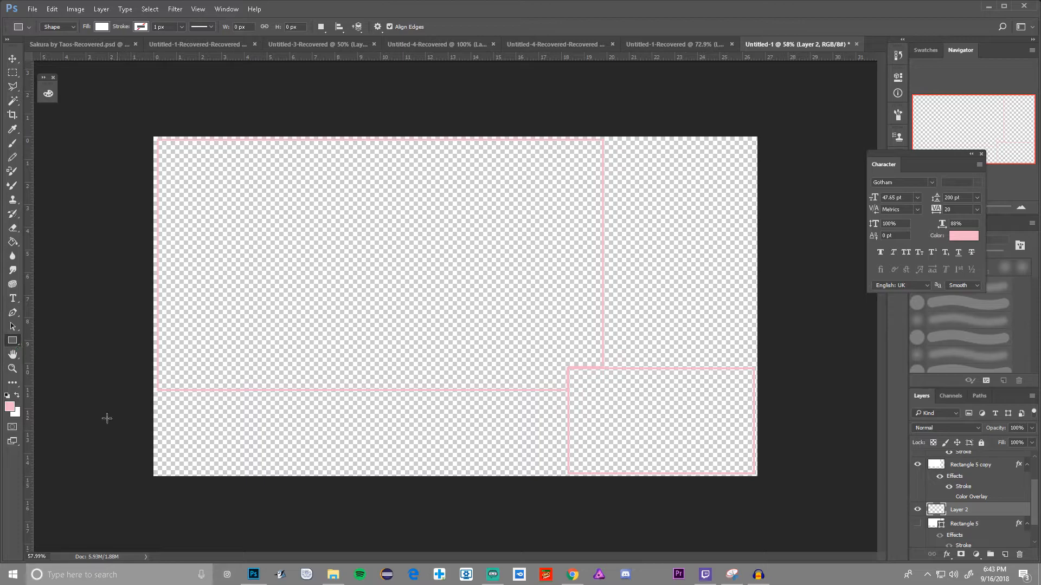
pyautogui.click(17, 395)
pyautogui.click(9, 406)
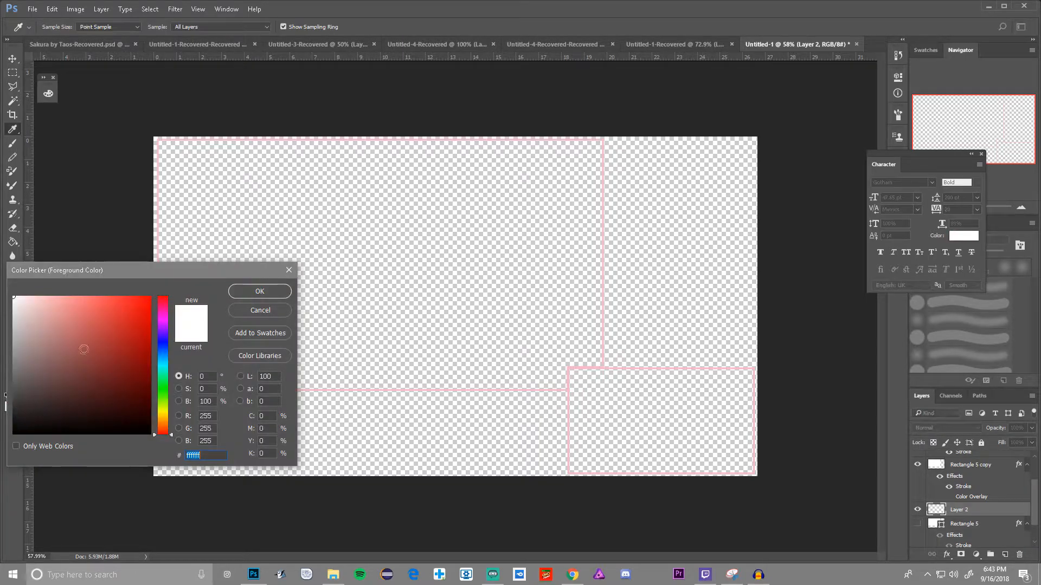
pyautogui.click(516, 387)
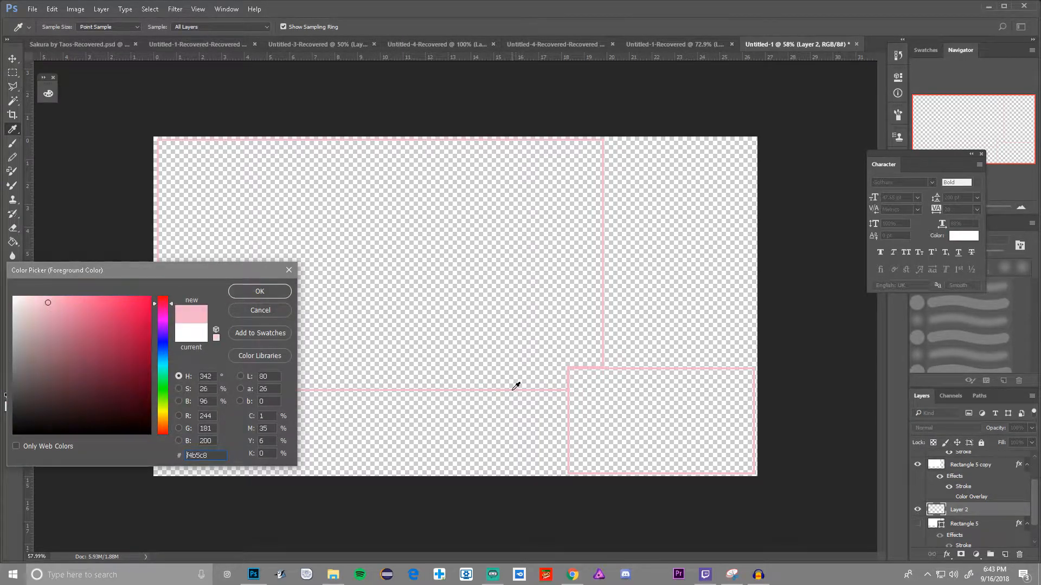
pyautogui.moveTo(48, 302); pyautogui.dragTo(16, 301)
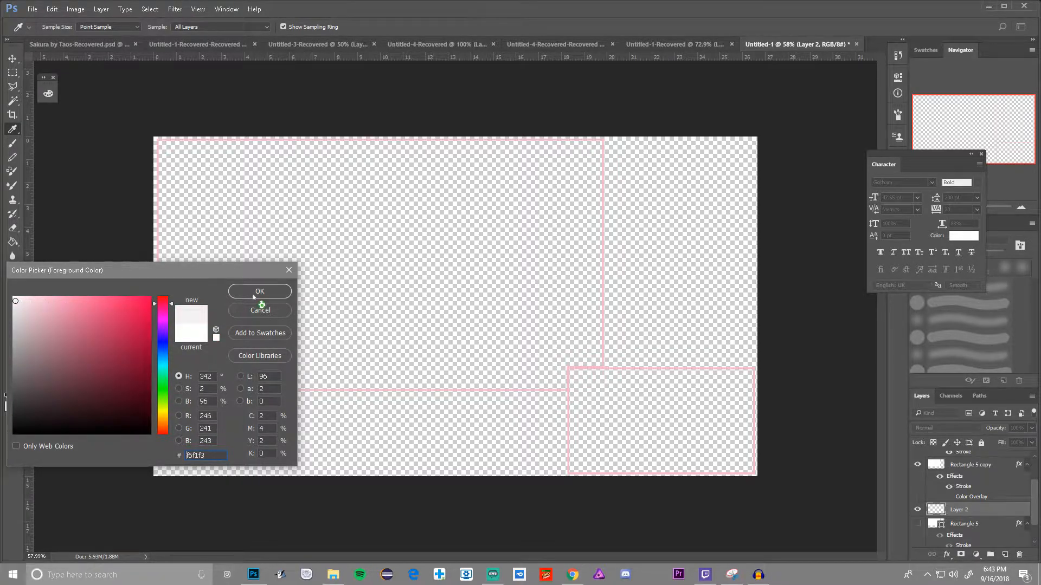
pyautogui.click(254, 293)
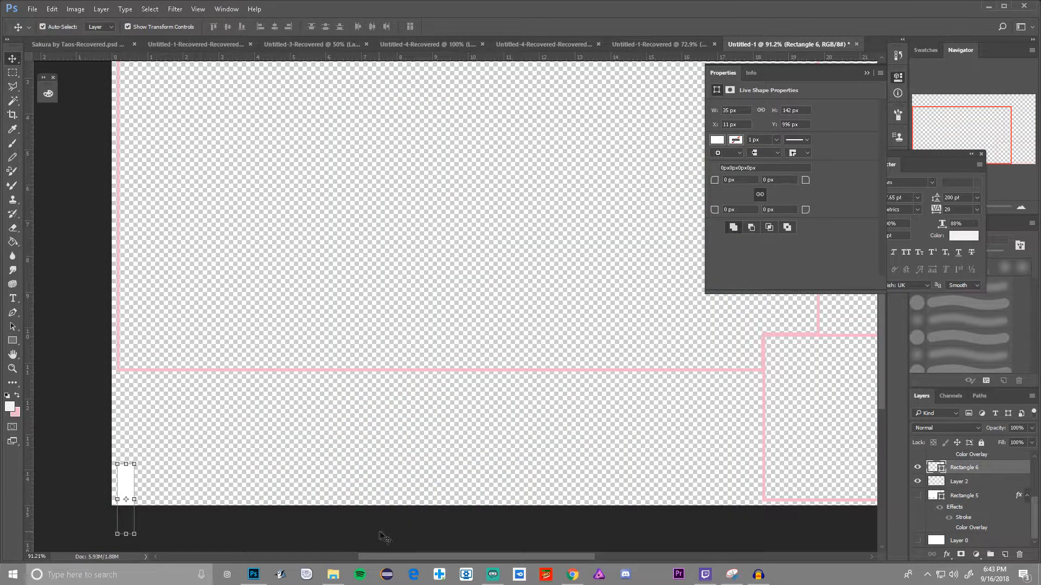
# - Move the narrow 35 by 142 px rectangle into the canvas's bottom-left corner at X 0 px, Y 938 px
pyautogui.moveTo(388, 557); pyautogui.dragTo(331, 555)
pyautogui.moveTo(330, 503); pyautogui.dragTo(323, 464)
pyautogui.scroll(5, 325, 451)
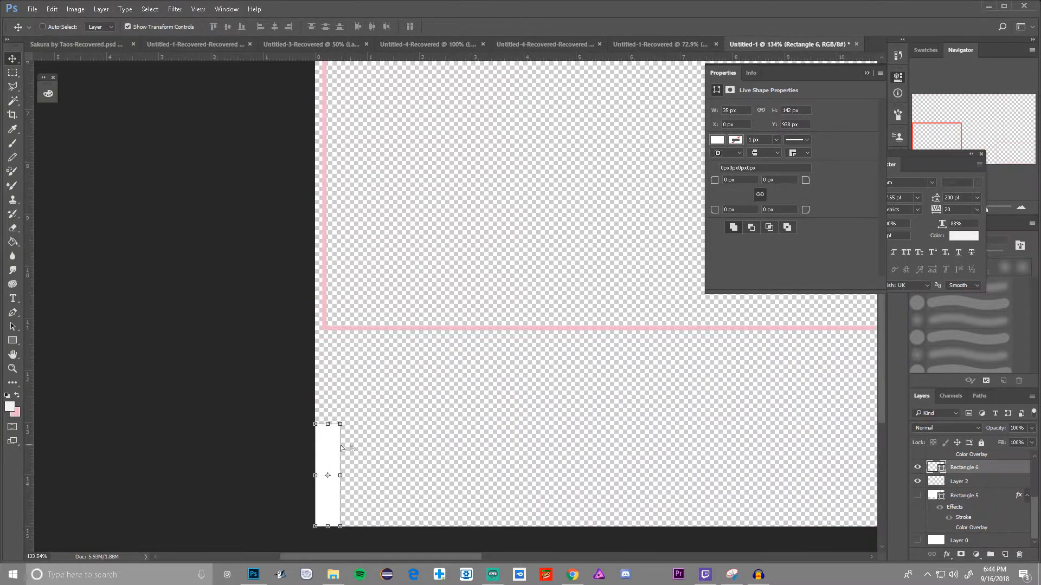
# - Stretch the narrow 35 px wide rectangle upward to the full canvas height of 1080 px and apply the transform
pyautogui.moveTo(325, 406); pyautogui.dragTo(341, 6)
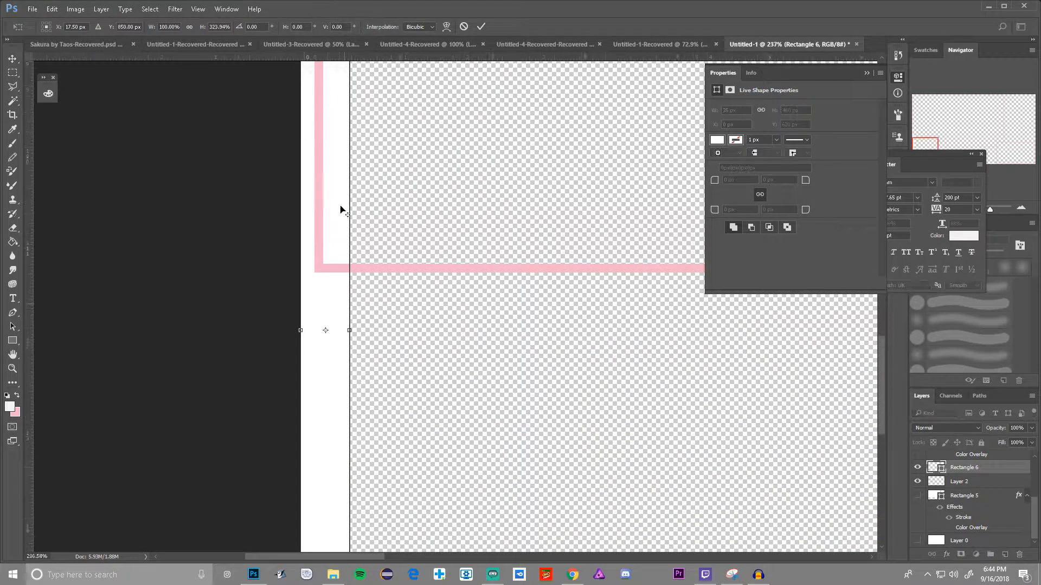
pyautogui.scroll(-5, 342, 209)
pyautogui.scroll(3, 341, 201)
pyautogui.moveTo(333, 195); pyautogui.dragTo(335, 95)
pyautogui.scroll(-6, 365, 167)
pyautogui.scroll(5, 177, 275)
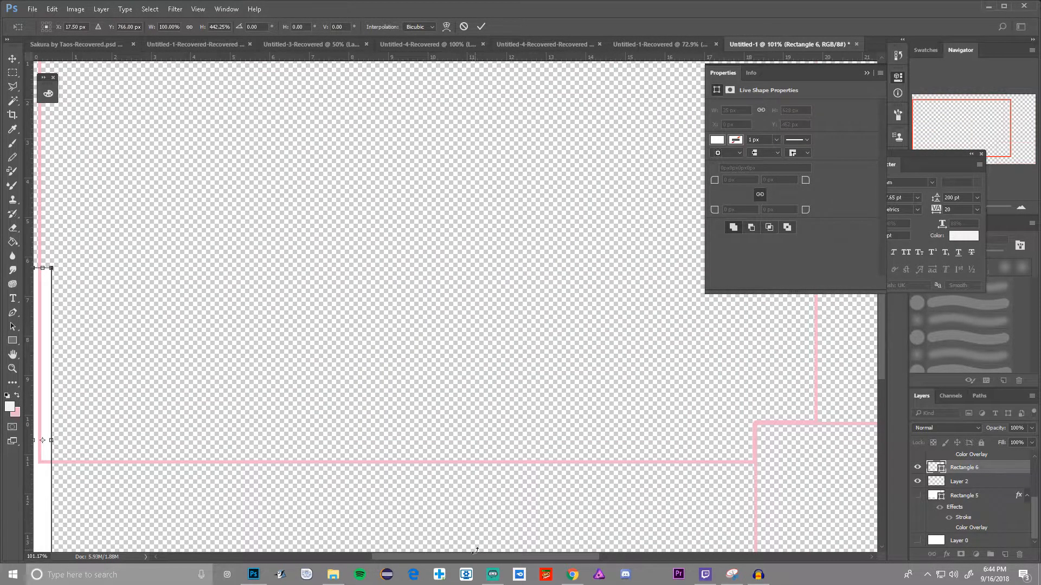
pyautogui.hscroll(-5, 475, 551)
pyautogui.scroll(3, 339, 372)
pyautogui.moveTo(333, 389); pyautogui.dragTo(333, 142)
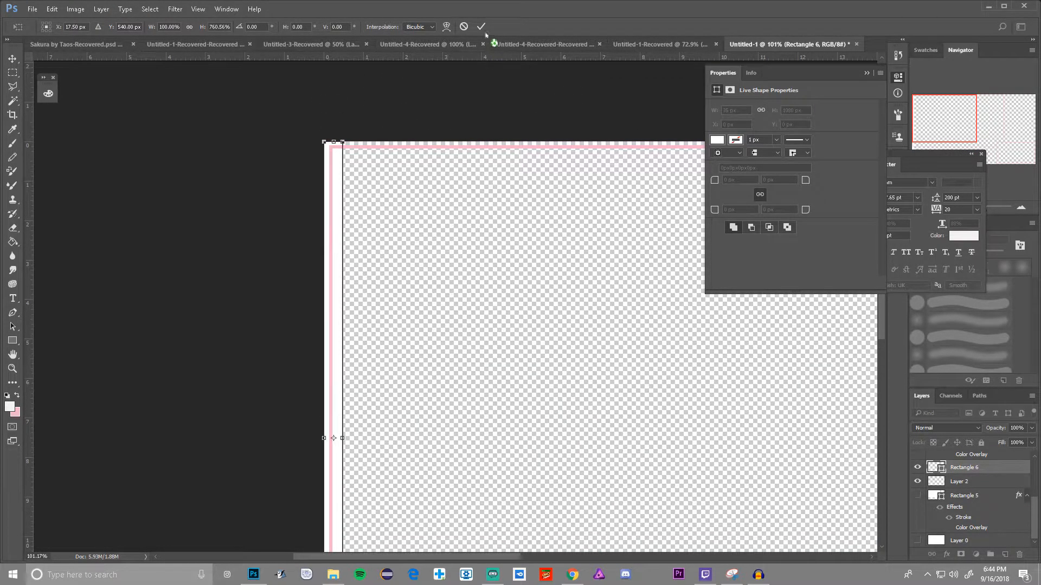
pyautogui.scroll(-4, 433, 233)
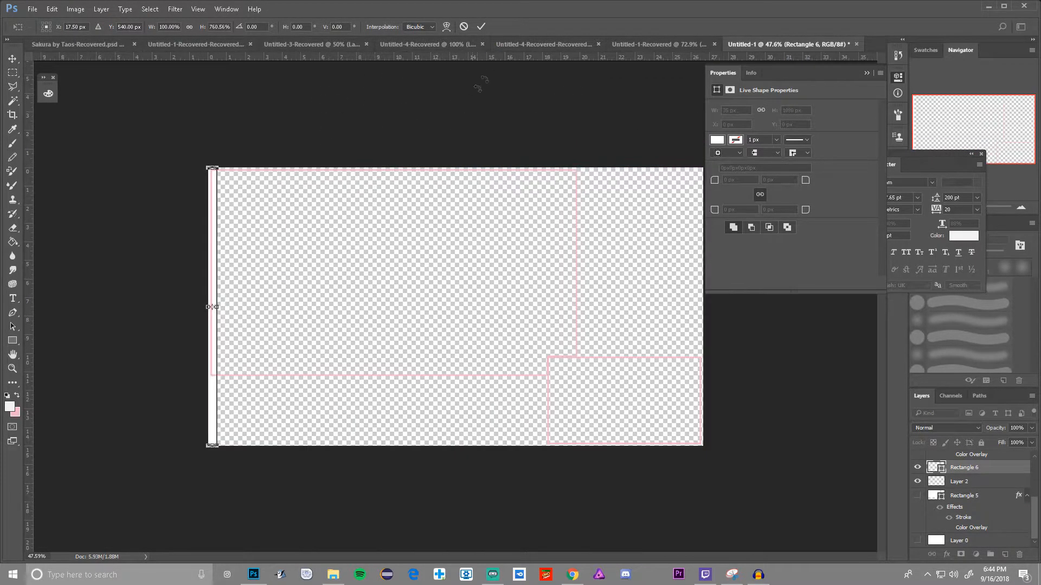
pyautogui.click(481, 26)
# - Duplicate the white stripe and place the copy directly beside it at X 35 px
pyautogui.scroll(4, 383, 277)
pyautogui.scroll(4, 347, 494)
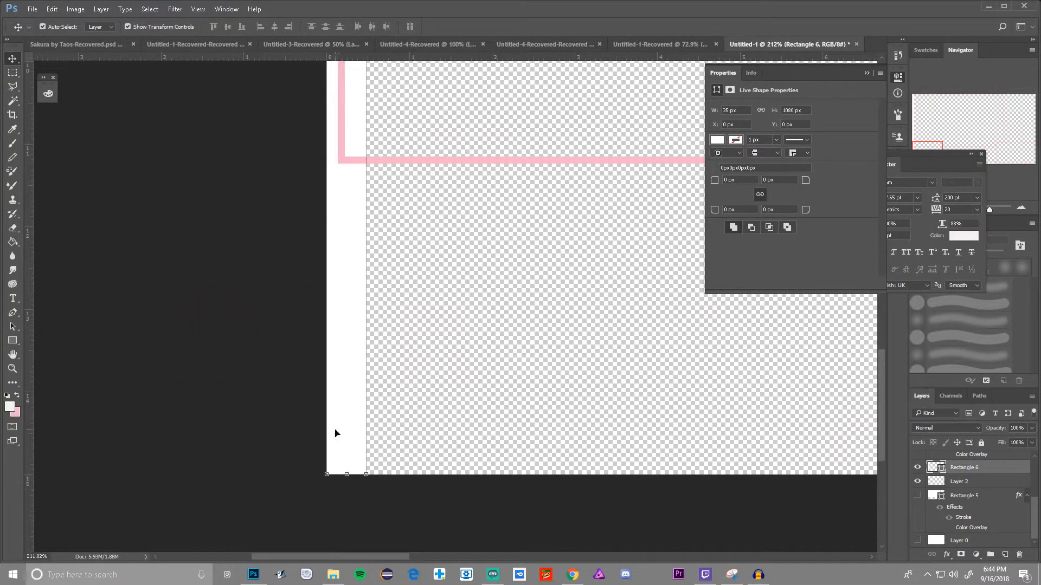
pyautogui.moveTo(335, 430); pyautogui.dragTo(380, 434)
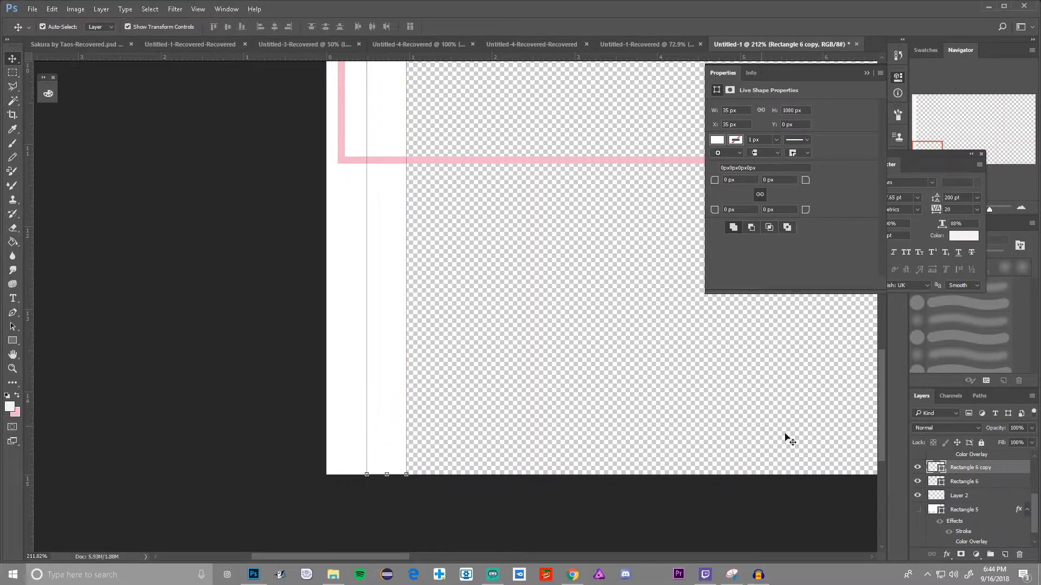
# - Add a Color Overlay to the stripe copy, using the pink sampled from the frame outline
pyautogui.rightClick(958, 468)
pyautogui.click(876, 110)
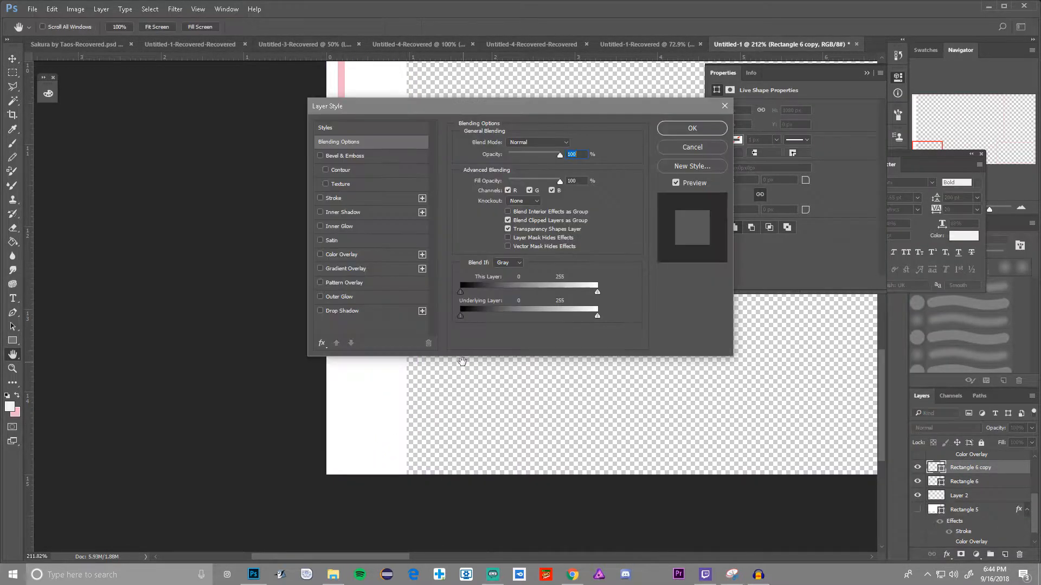
pyautogui.click(320, 254)
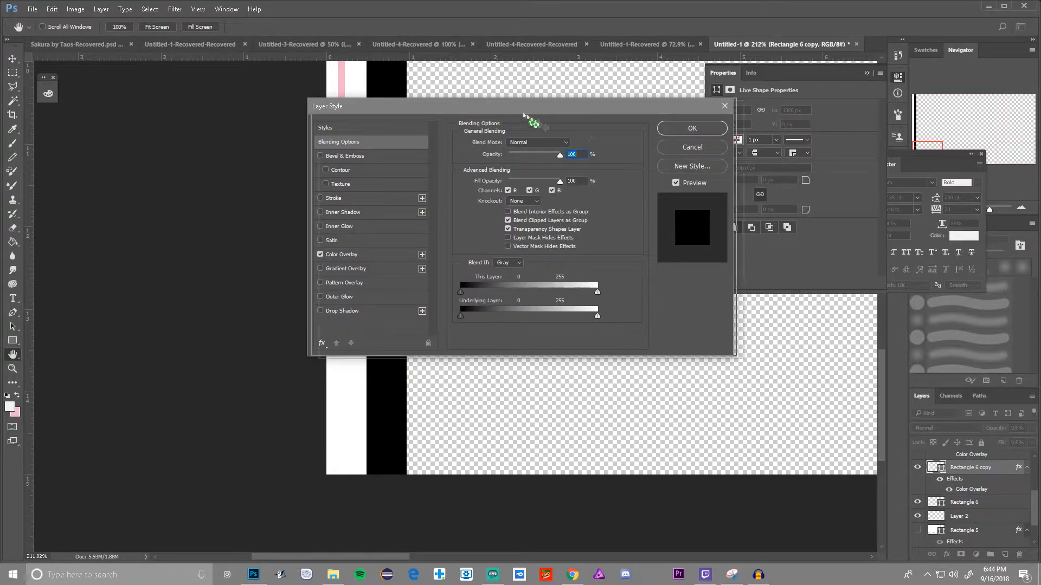
pyautogui.moveTo(527, 112); pyautogui.dragTo(892, 195)
pyautogui.click(713, 352)
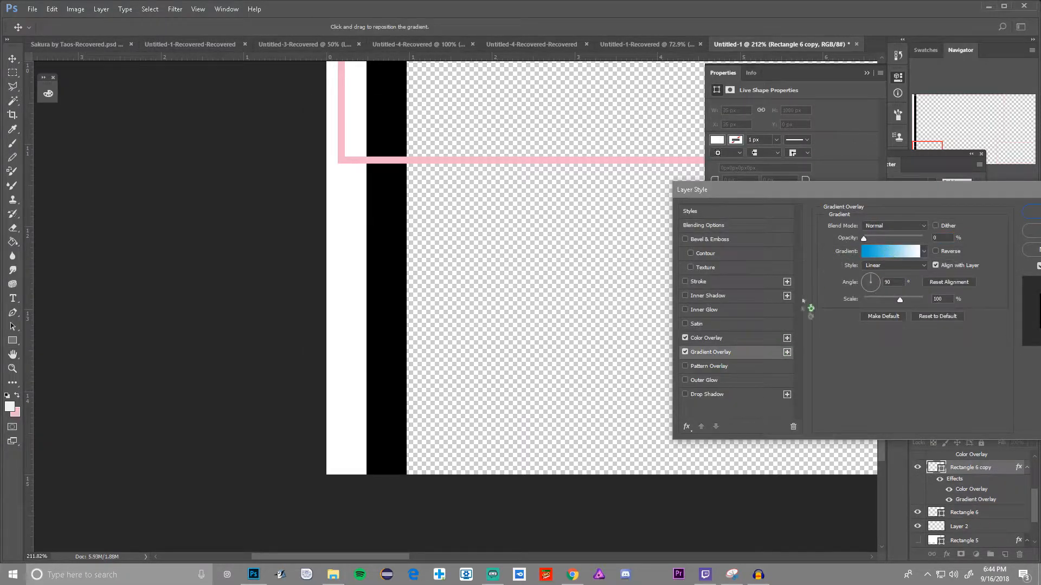
pyautogui.click(685, 353)
pyautogui.click(706, 338)
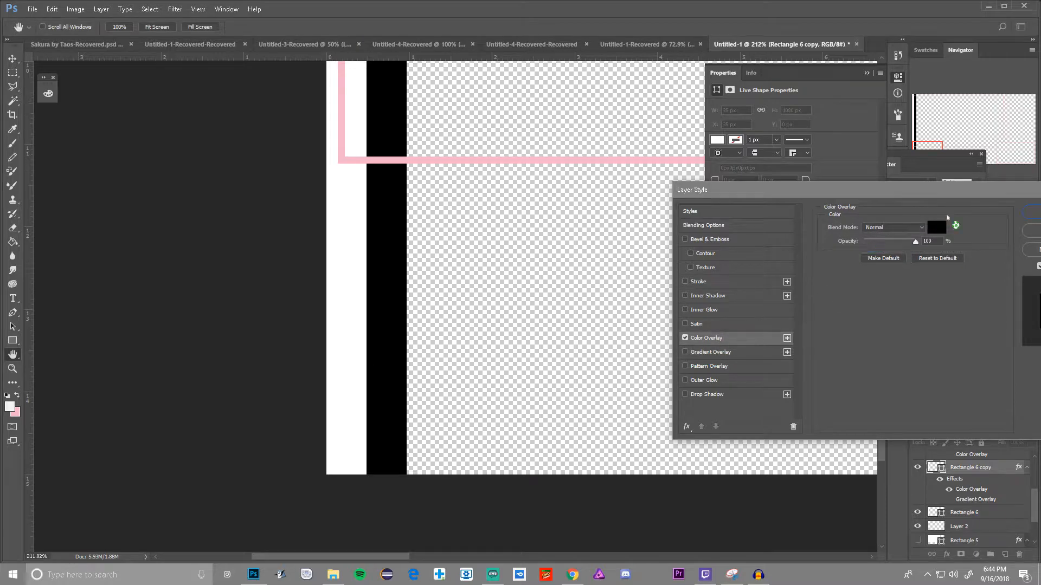
pyautogui.click(936, 227)
pyautogui.click(483, 157)
pyautogui.click(260, 291)
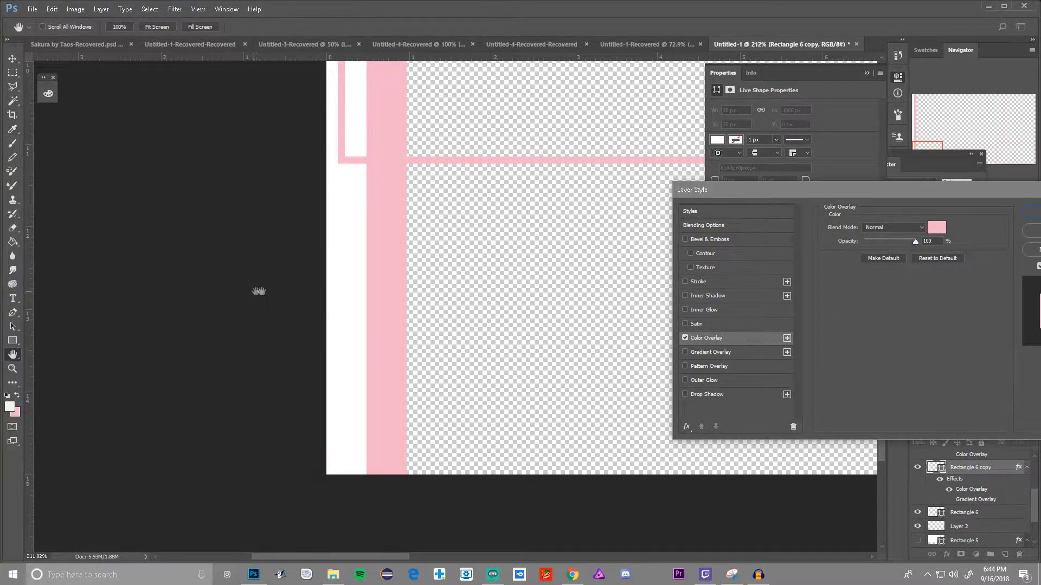
# - Lighten the stripe copy's overlay colour to pale pink feebf1 and apply the layer style
pyautogui.click(936, 227)
pyautogui.moveTo(47, 303); pyautogui.dragTo(21, 297)
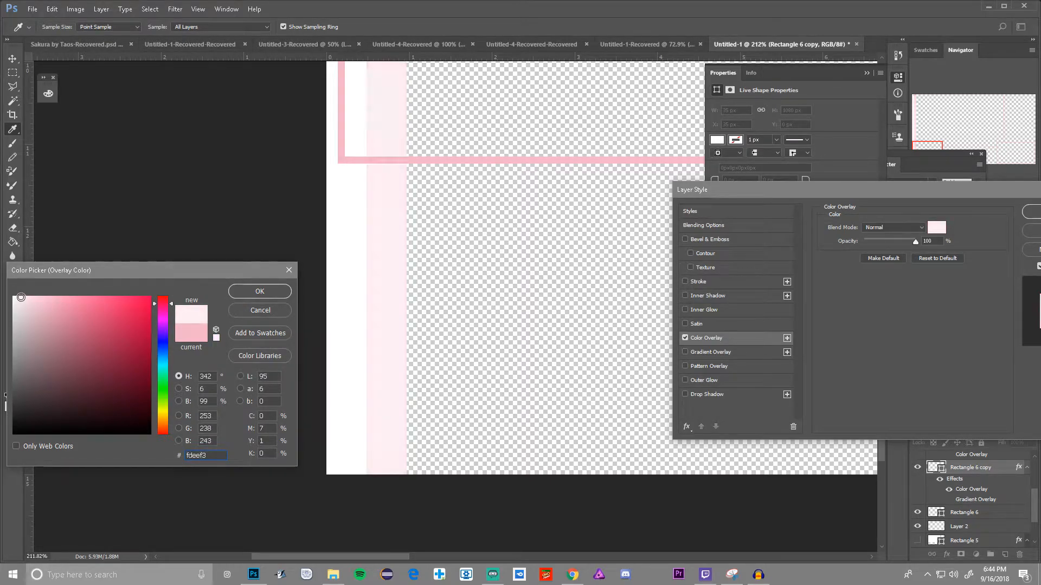
pyautogui.click(242, 294)
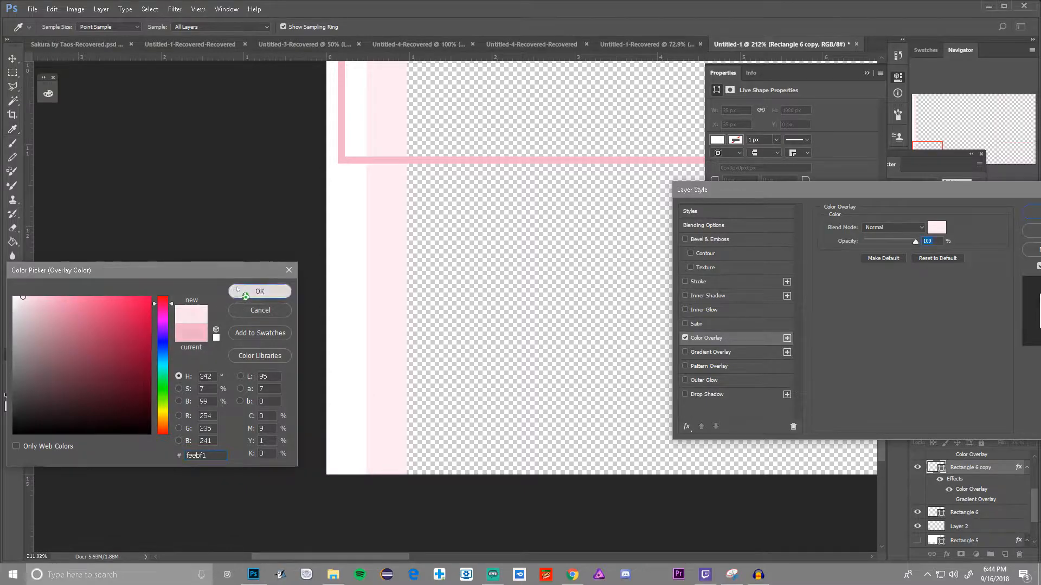
pyautogui.scroll(-5, 488, 256)
pyautogui.scroll(-4, 516, 232)
pyautogui.scroll(3, 354, 291)
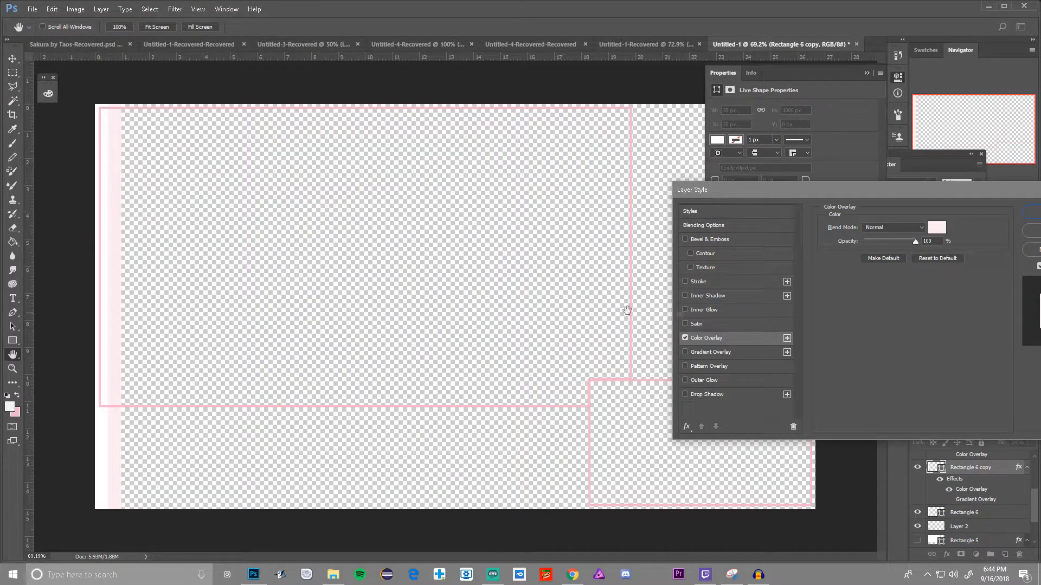
pyautogui.click(1035, 214)
# - Select the white stripe together with the pink stripe and group the two layers
pyautogui.press('v')
pyautogui.click(963, 504)
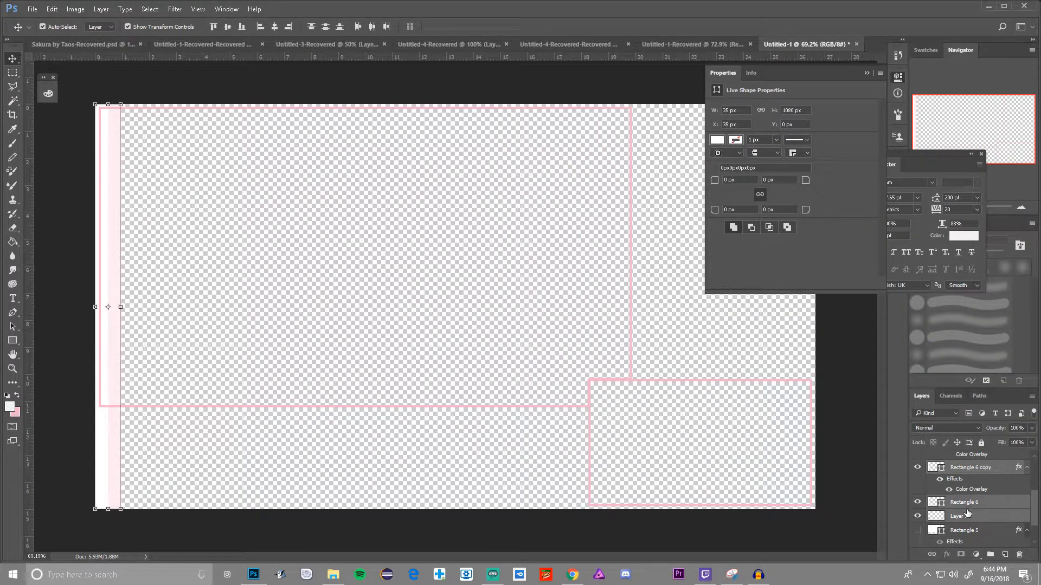
pyautogui.hotkey('ctrl', 'g')
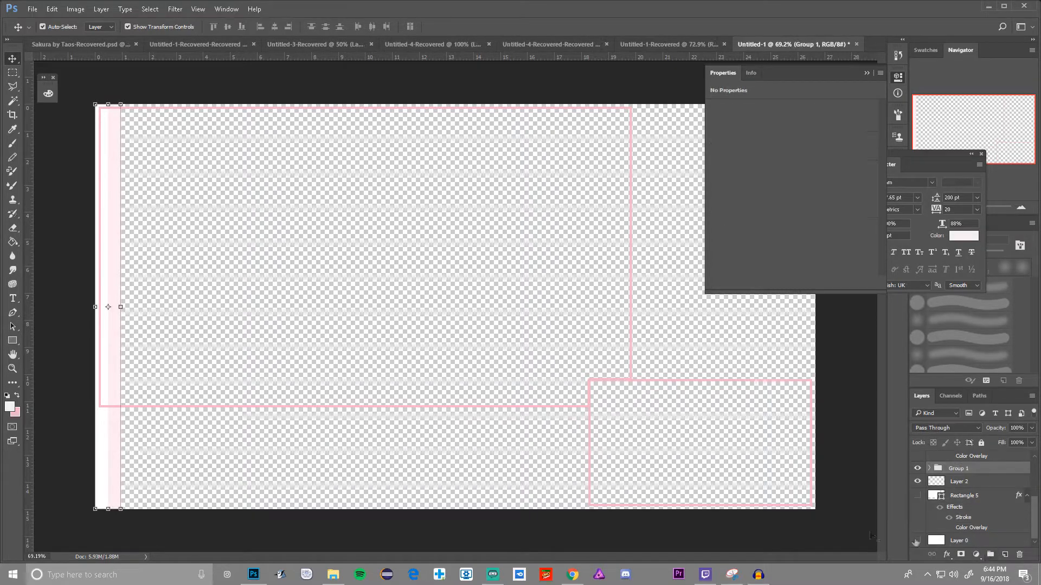
# - Duplicate the two-stripe group three times, placing the copies edge to edge to the right of the original
pyautogui.scroll(2, 80, 277)
pyautogui.scroll(2, 80, 277)
pyautogui.scroll(-2, 545, 527)
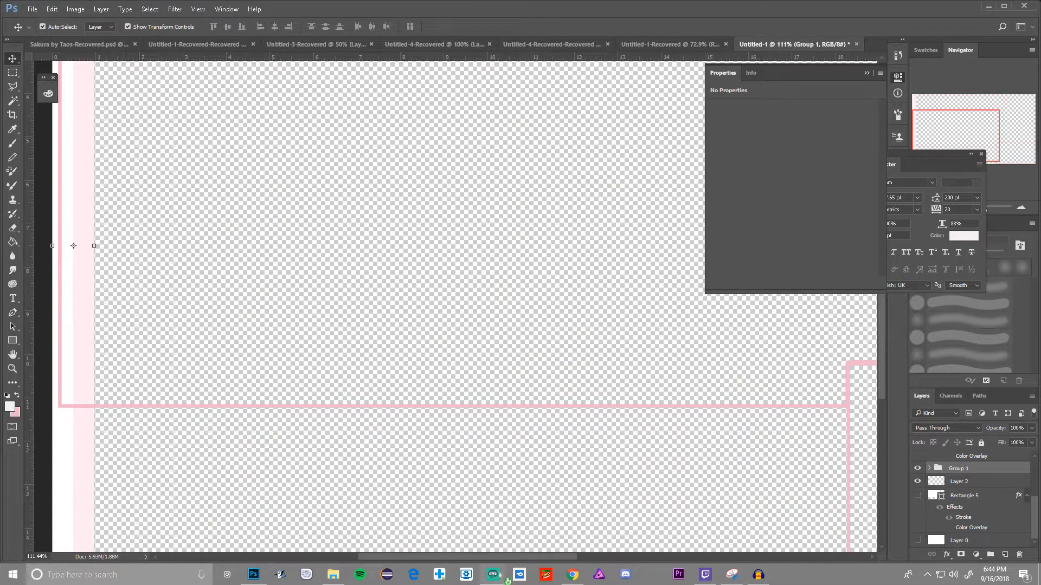
pyautogui.moveTo(400, 557); pyautogui.dragTo(345, 556)
pyautogui.scroll(-2, 279, 489)
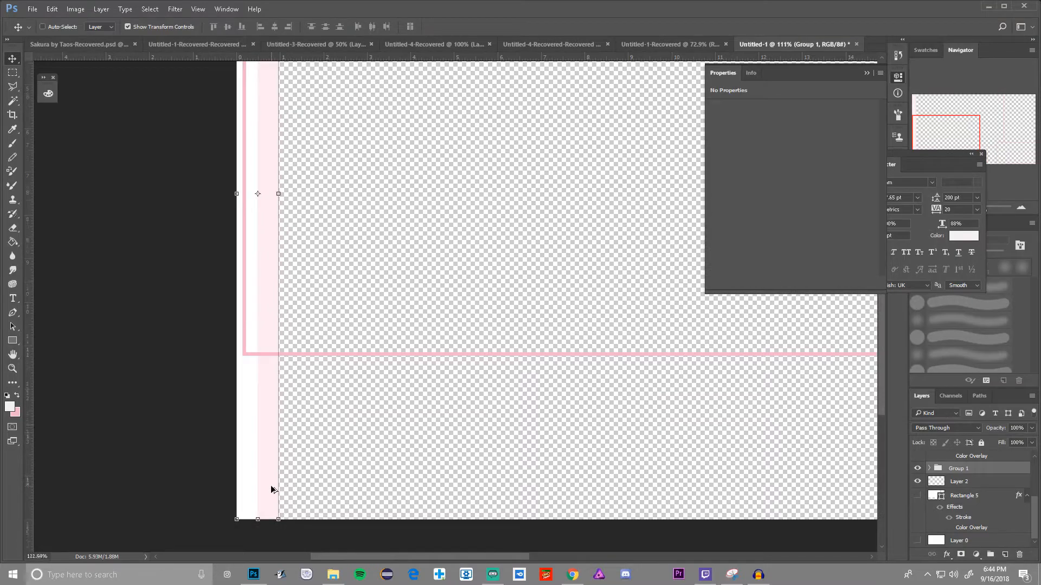
pyautogui.scroll(7, 270, 487)
pyautogui.scroll(-2, 404, 439)
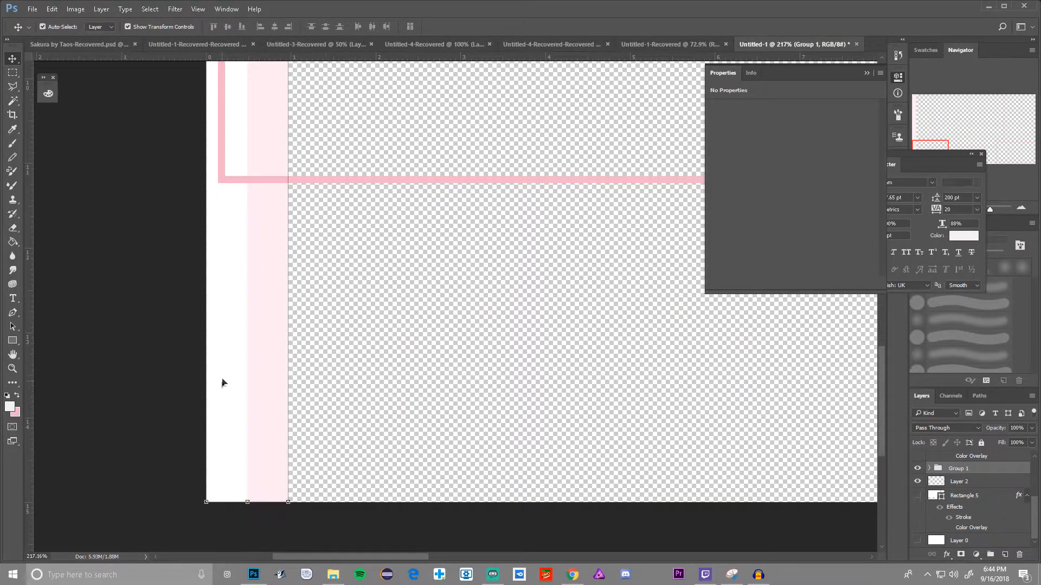
pyautogui.moveTo(229, 364); pyautogui.dragTo(339, 360)
pyautogui.hotkey('ctrl', 'z')
pyautogui.click(954, 467)
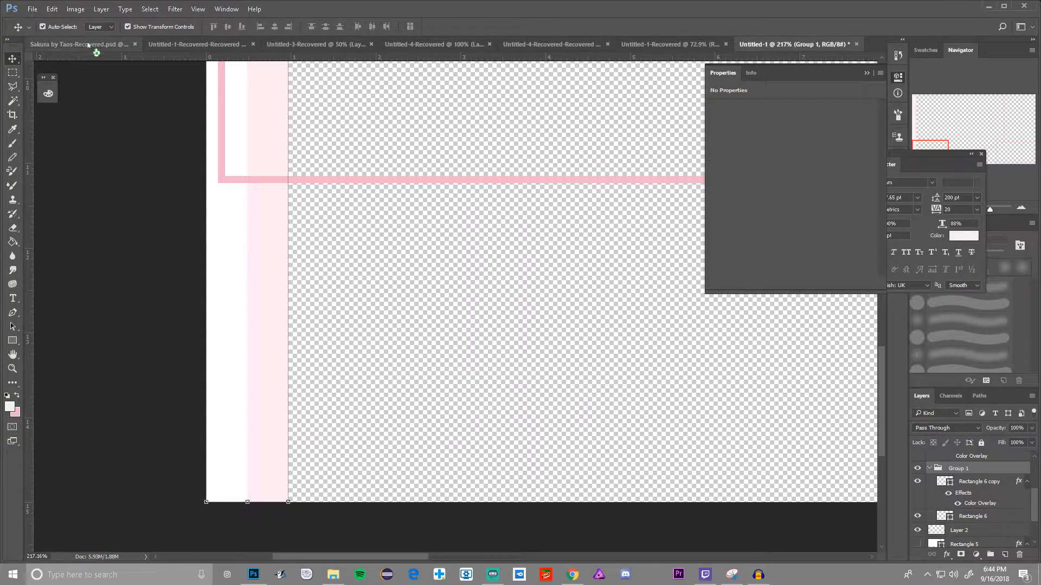
pyautogui.moveTo(274, 375); pyautogui.dragTo(491, 389)
# - Select all four two-stripe groups and combine them into one group
pyautogui.scroll(-5, 954, 494)
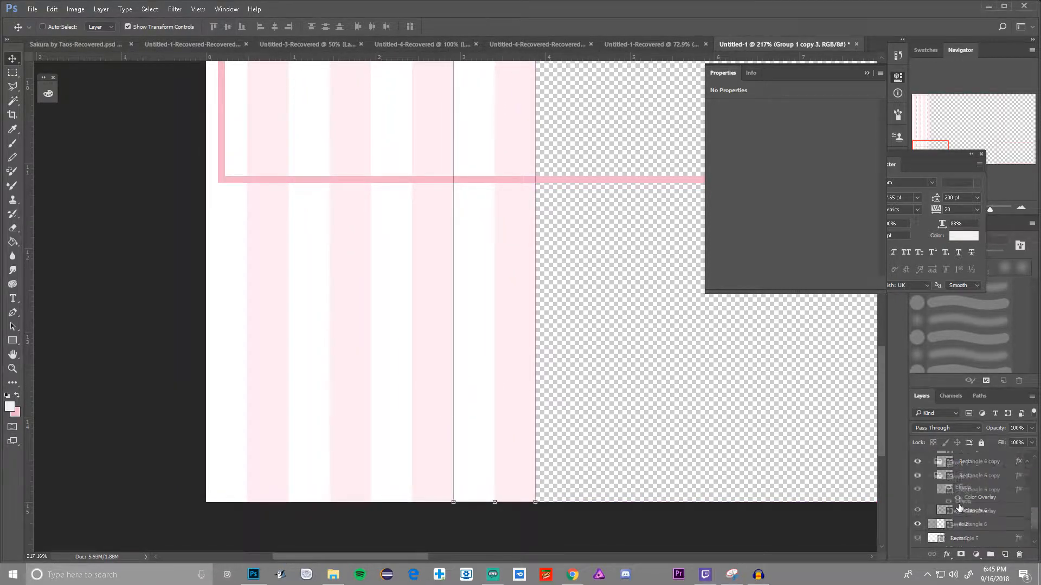
pyautogui.scroll(1, 956, 490)
pyautogui.click(959, 483)
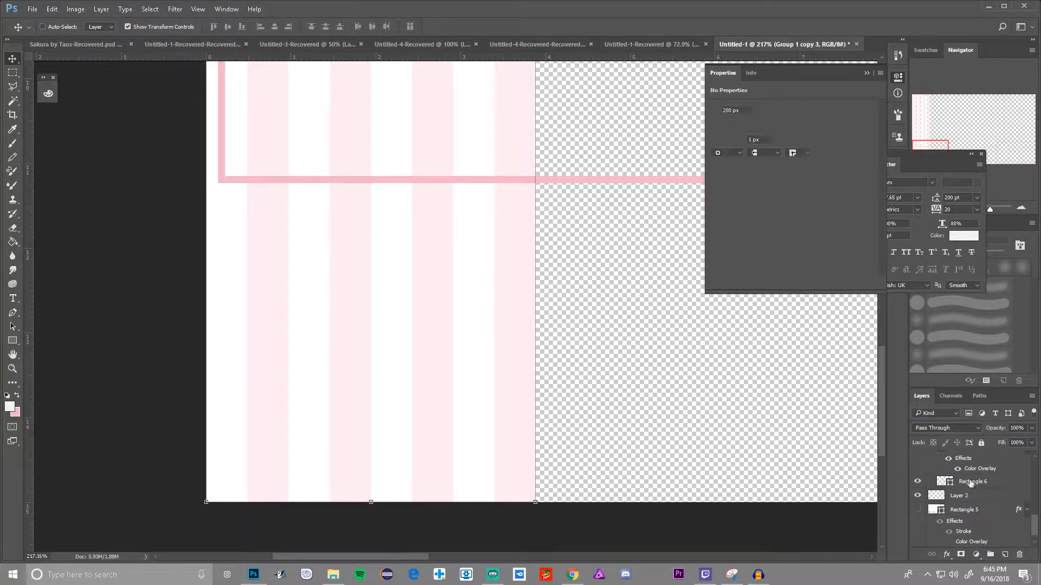
pyautogui.click(989, 555)
# - Duplicate the eight-stripe group directly beside itself and group the original with its copy
pyautogui.scroll(-3, 658, 445)
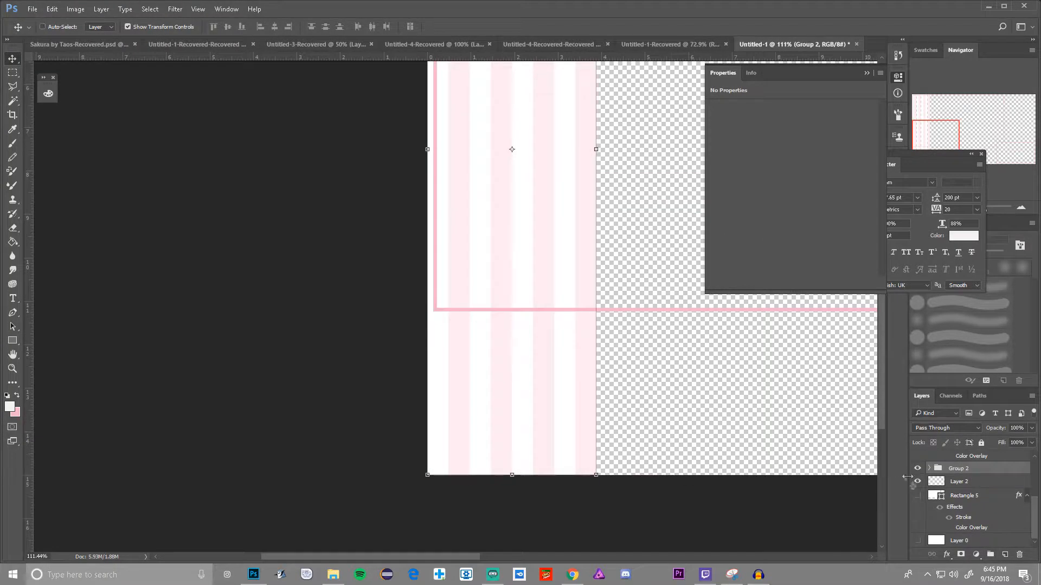
pyautogui.scroll(2, 969, 486)
pyautogui.moveTo(531, 415); pyautogui.dragTo(700, 412)
pyautogui.scroll(-2, 685, 421)
pyautogui.scroll(-1, 960, 504)
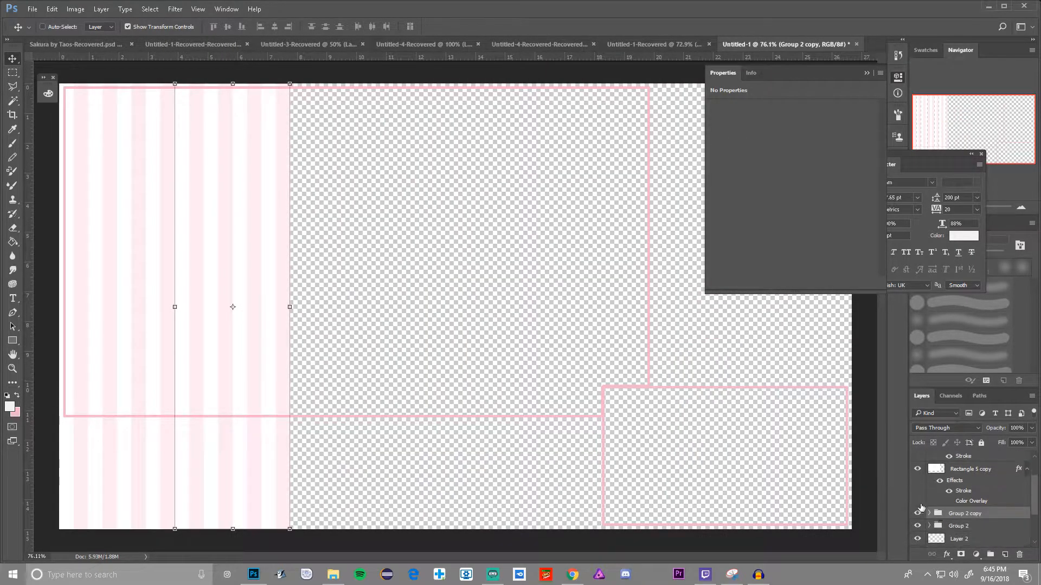
pyautogui.keyDown('ctrl'); pyautogui.click(945, 523); pyautogui.keyUp('ctrl')
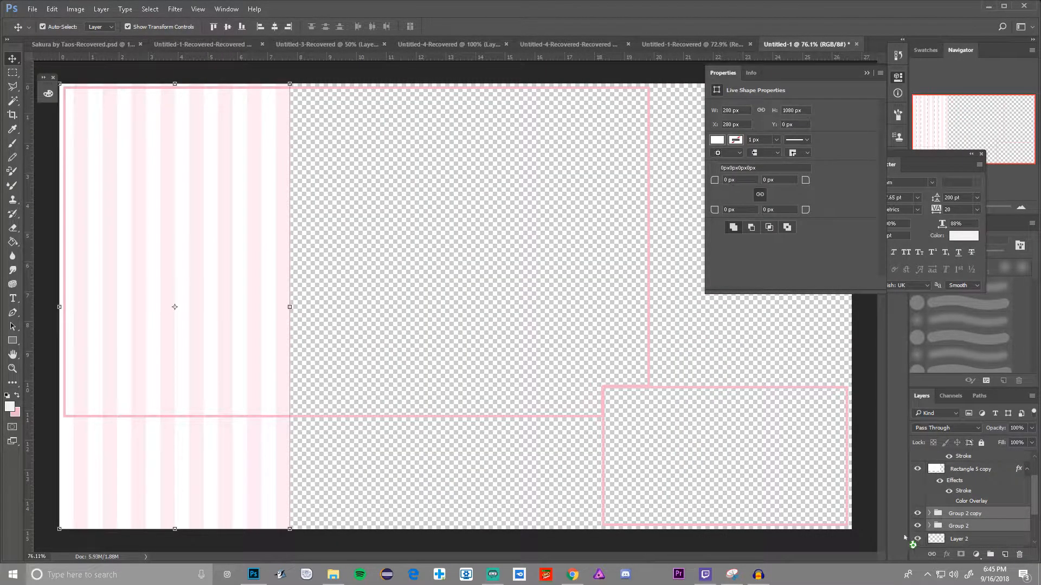
pyautogui.hotkey('ctrl', 'g')
# - Duplicate the sixteen-stripe group three times edge to edge so the stripes cover the whole canvas width
pyautogui.moveTo(233, 449); pyautogui.dragTo(465, 457)
pyautogui.moveTo(437, 460); pyautogui.dragTo(666, 465)
pyautogui.scroll(-4, 651, 460)
pyautogui.moveTo(622, 448); pyautogui.dragTo(781, 446)
pyautogui.scroll(4, 779, 438)
pyautogui.scroll(-5, 662, 406)
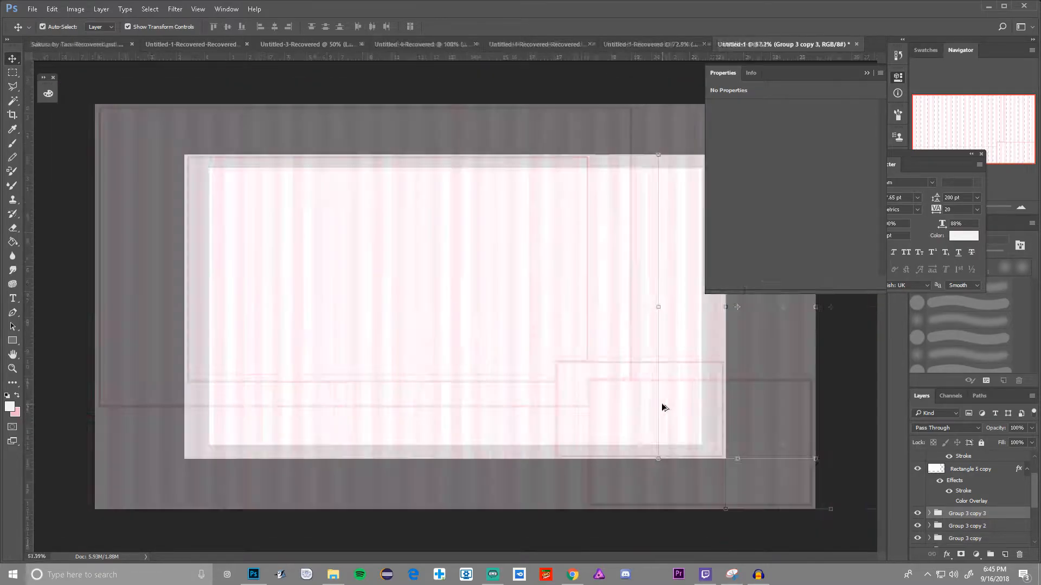
# - Collapse the shape properties and combine all four sixteen-stripe groups into a single group
pyautogui.click(867, 74)
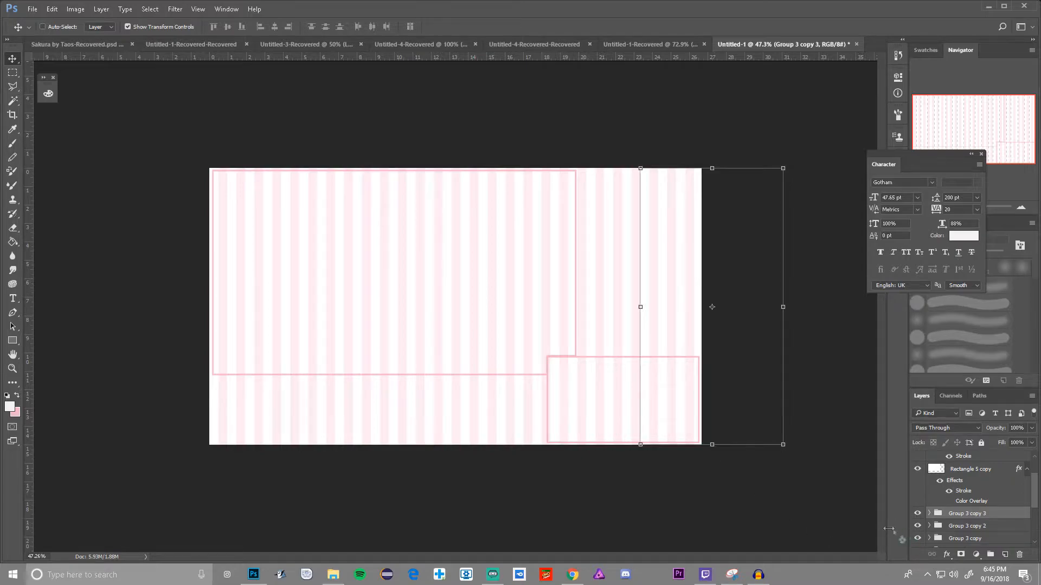
pyautogui.scroll(-1, 954, 512)
pyautogui.keyDown('shift'); pyautogui.click(960, 523); pyautogui.keyUp('shift')
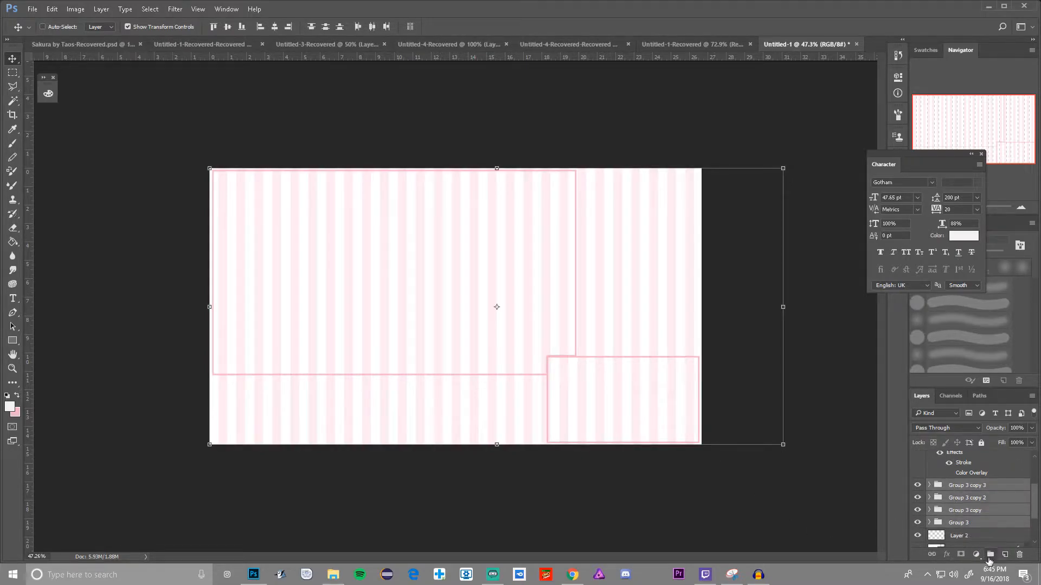
pyautogui.click(990, 555)
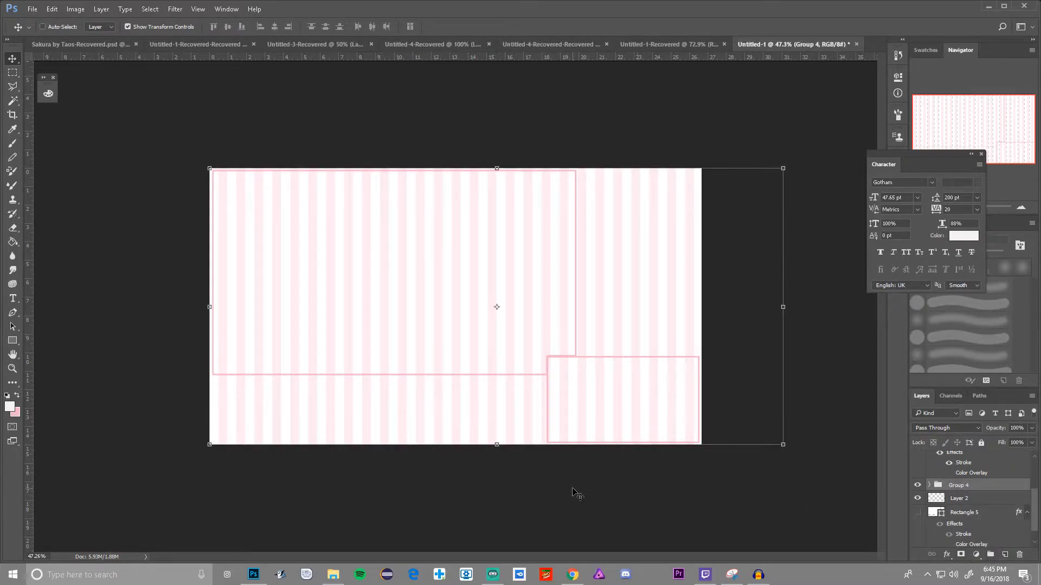
# - Duplicate the complete stripe group, merging the copy into one layer and hiding the original group
pyautogui.hotkey('ctrl', 'j')
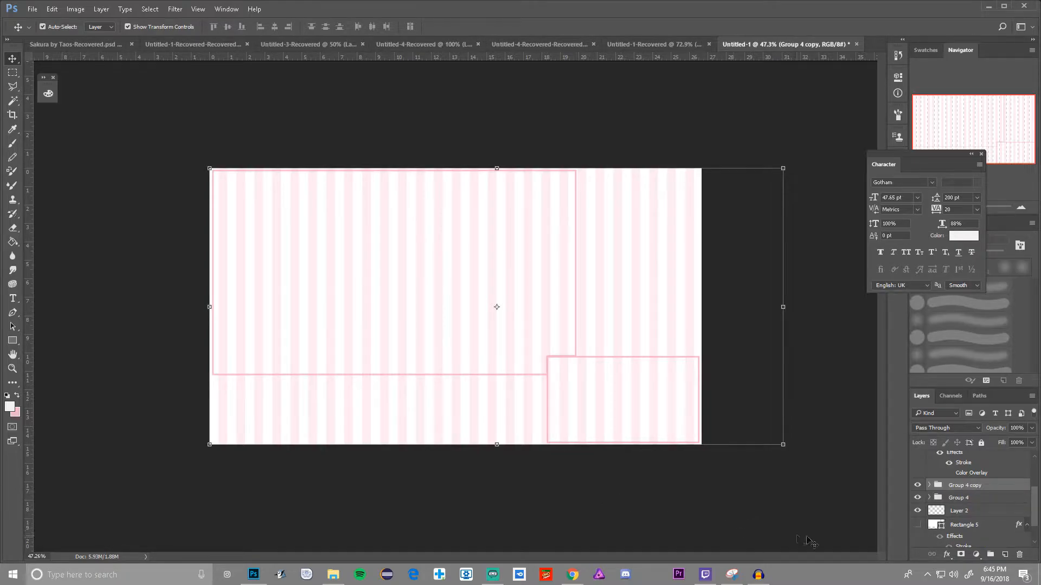
pyautogui.hotkey('ctrl', 'e')
pyautogui.rightClick(987, 477)
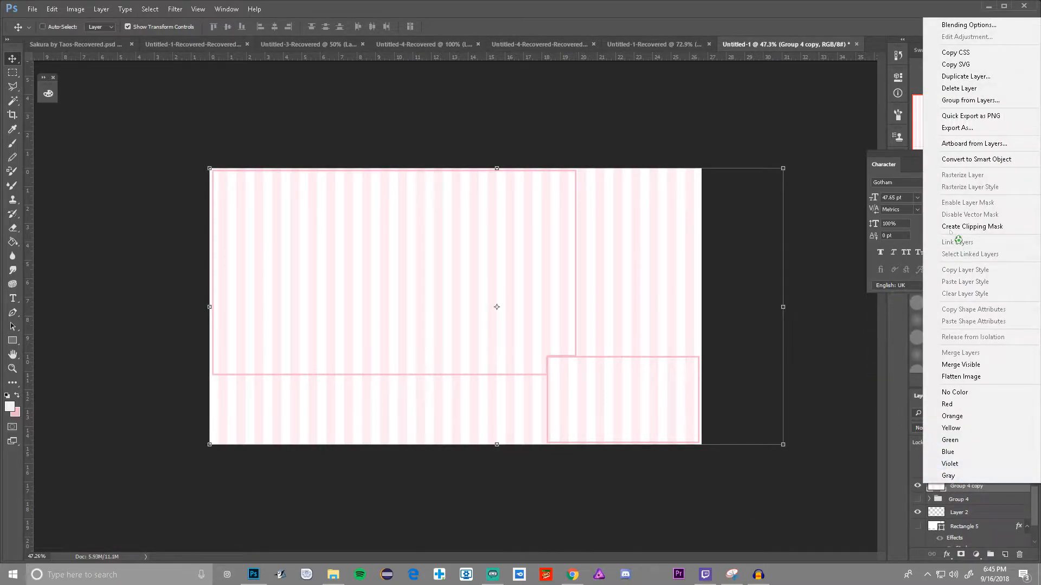
pyautogui.click(847, 274)
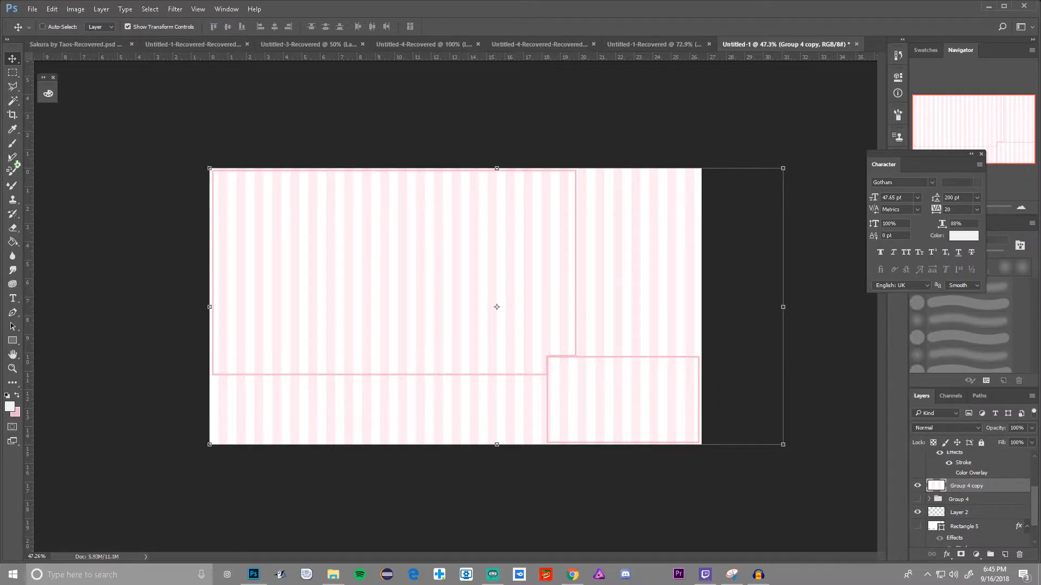
# - Select the large game frame's area with the Rectangular Marquee, delete it from the merged stripe layer and deselect
pyautogui.click(11, 73)
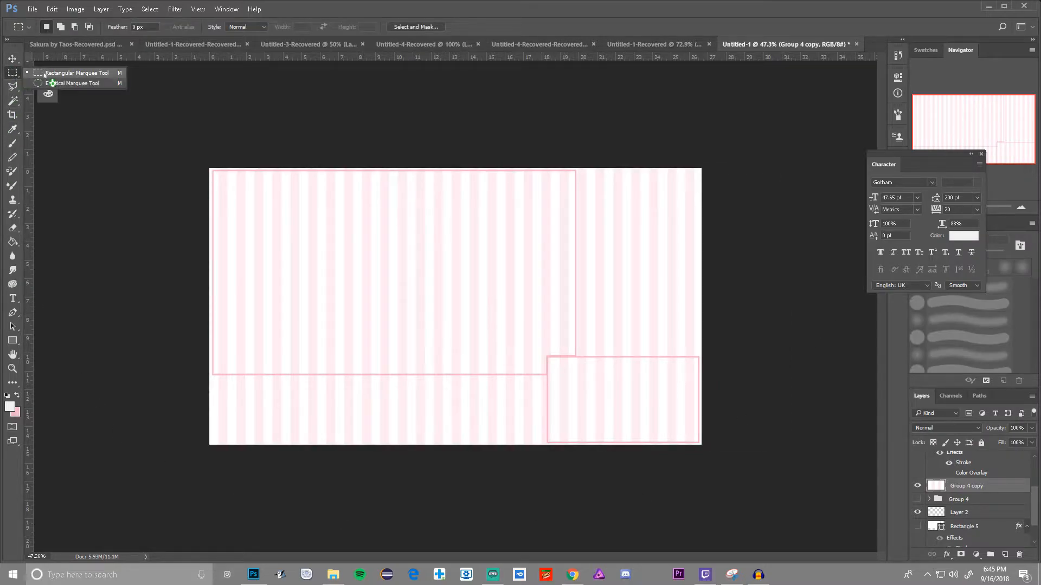
pyautogui.click(5, 75)
pyautogui.moveTo(212, 170); pyautogui.dragTo(576, 376)
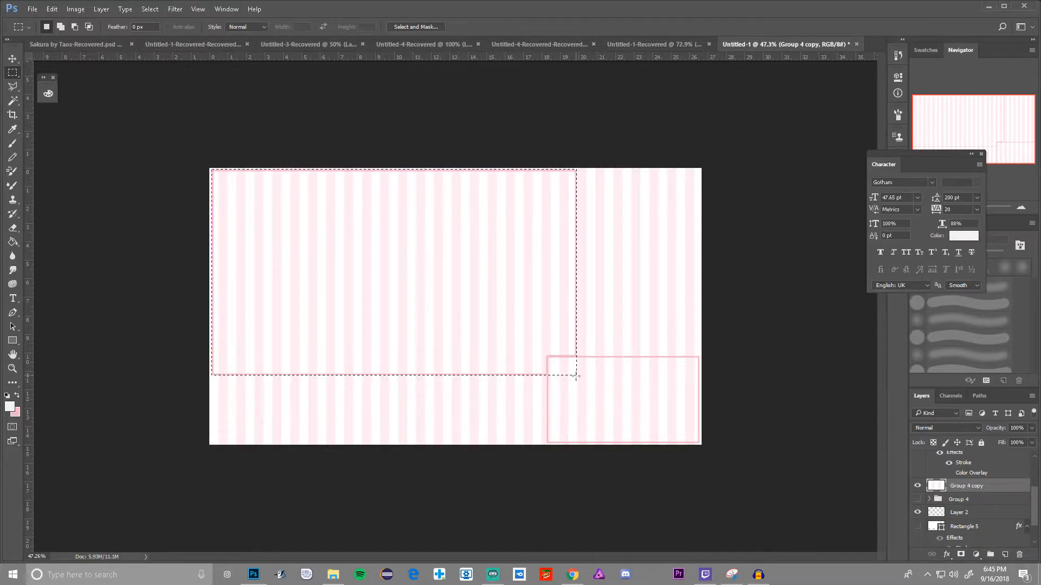
pyautogui.press('Delete')
pyautogui.hotkey('ctrl', 'd')
pyautogui.scroll(2, 671, 392)
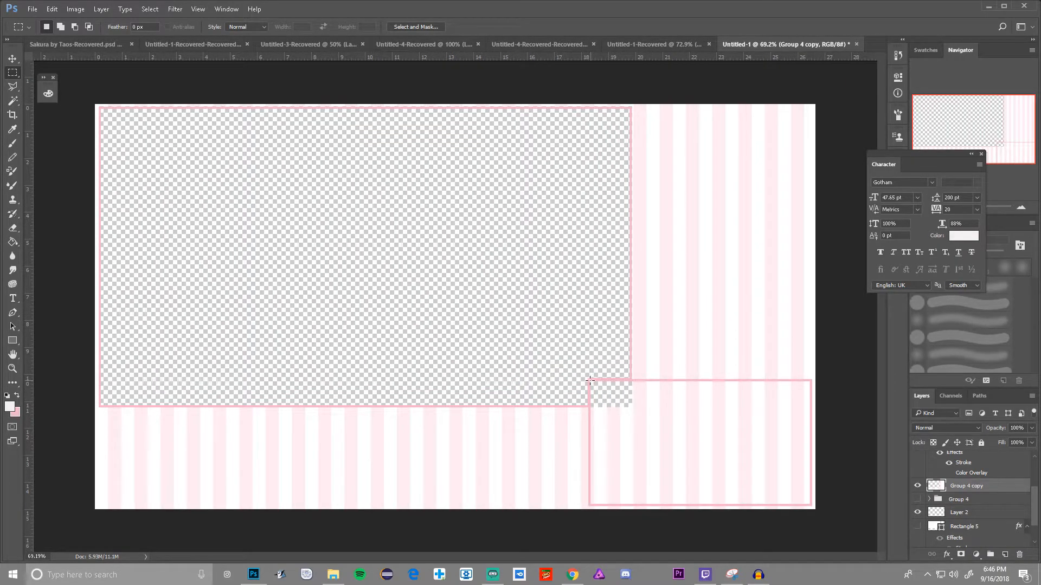
# - Select the webcam frame's area with the Rectangular Marquee, delete it from the merged stripe layer and deselect
pyautogui.moveTo(589, 378); pyautogui.dragTo(776, 490)
pyautogui.click(661, 450)
pyautogui.moveTo(589, 381); pyautogui.dragTo(811, 504)
pyautogui.press('Delete')
pyautogui.hotkey('ctrl', 'd')
pyautogui.scroll(-1, 562, 444)
pyautogui.scroll(-3, 563, 445)
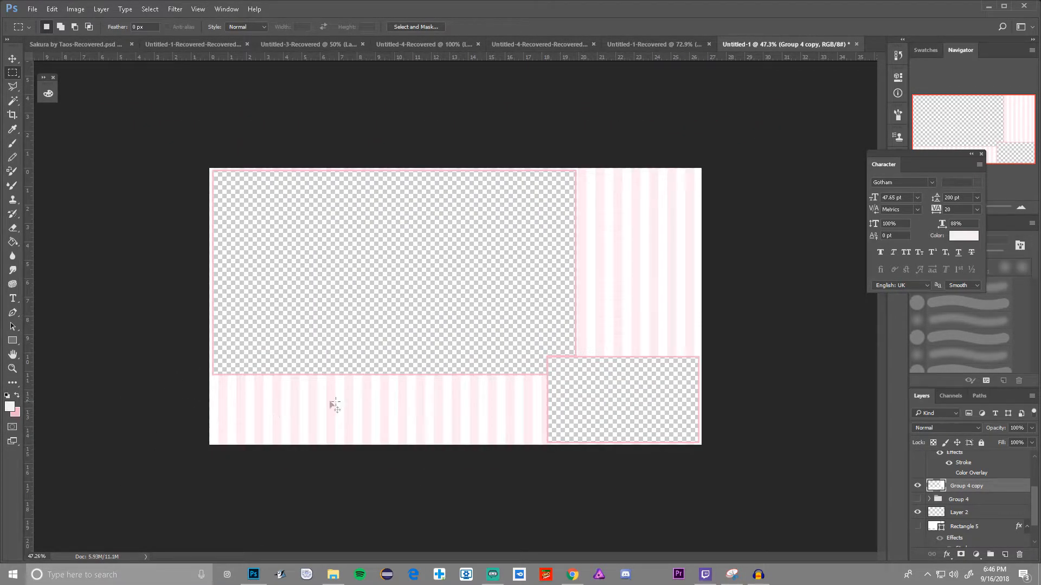
pyautogui.scroll(2, 551, 255)
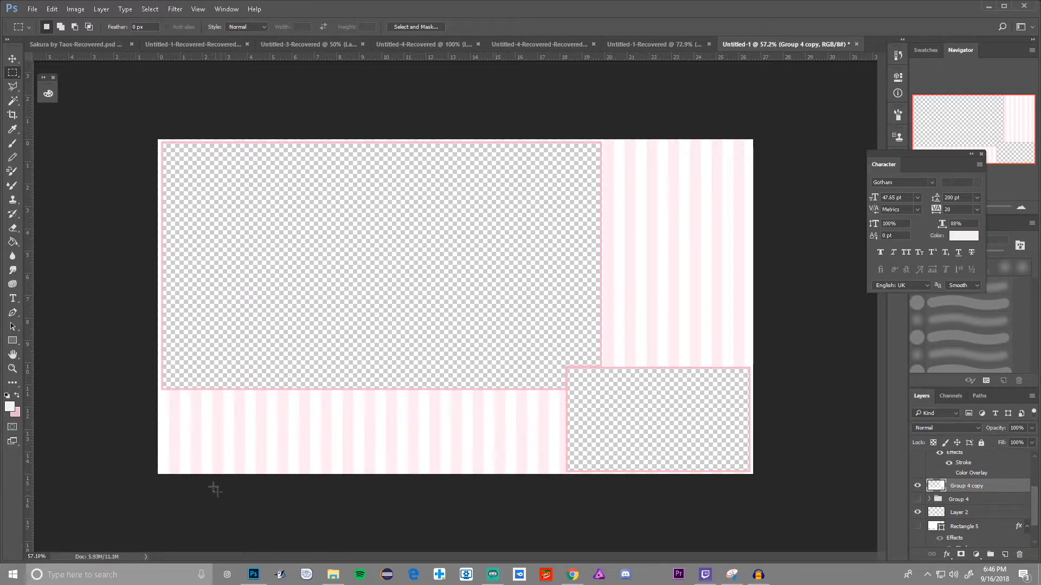
pyautogui.press('l')
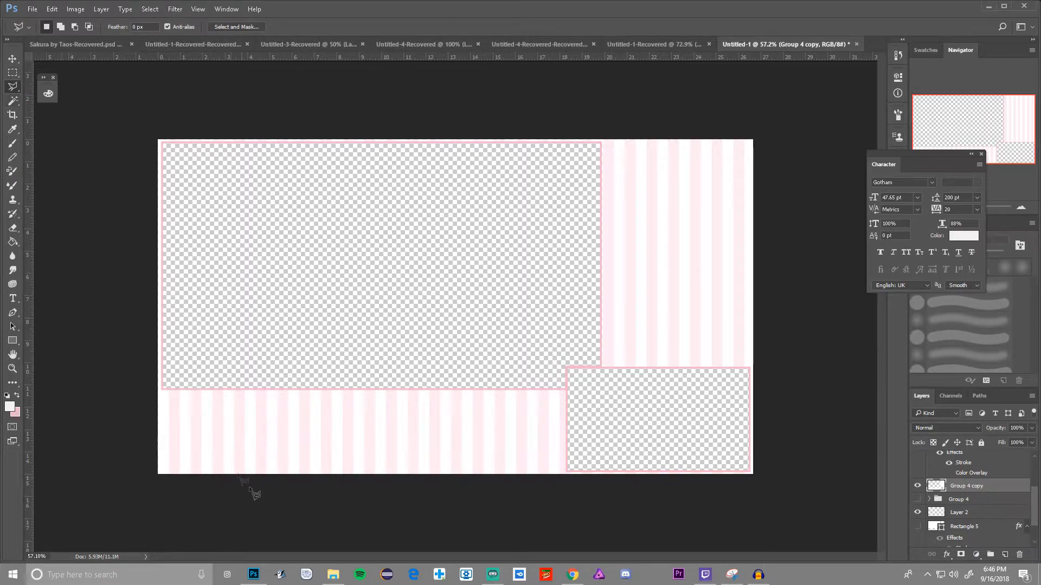
pyautogui.scroll(2, 383, 503)
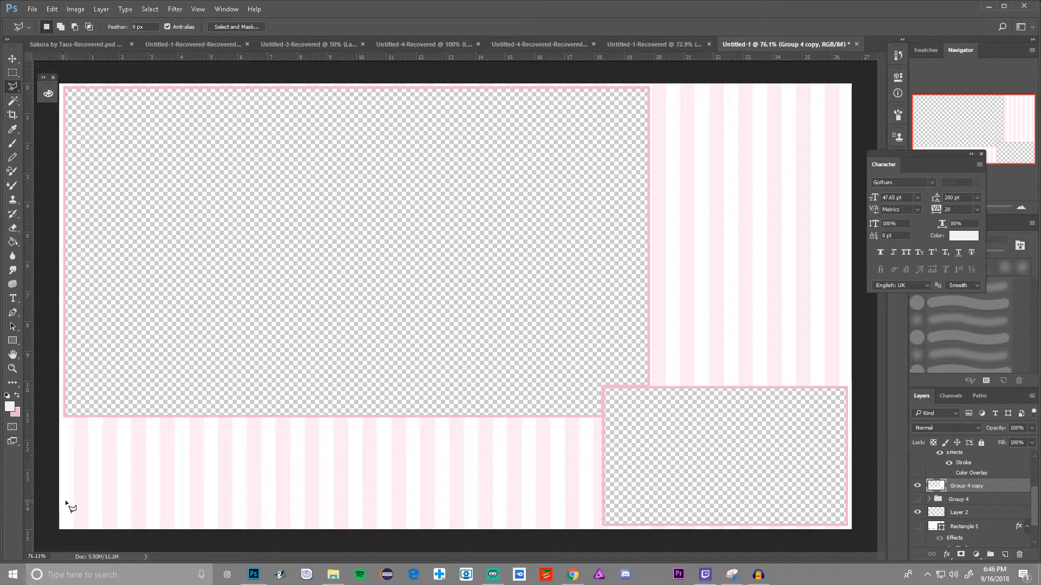
pyautogui.click(51, 493)
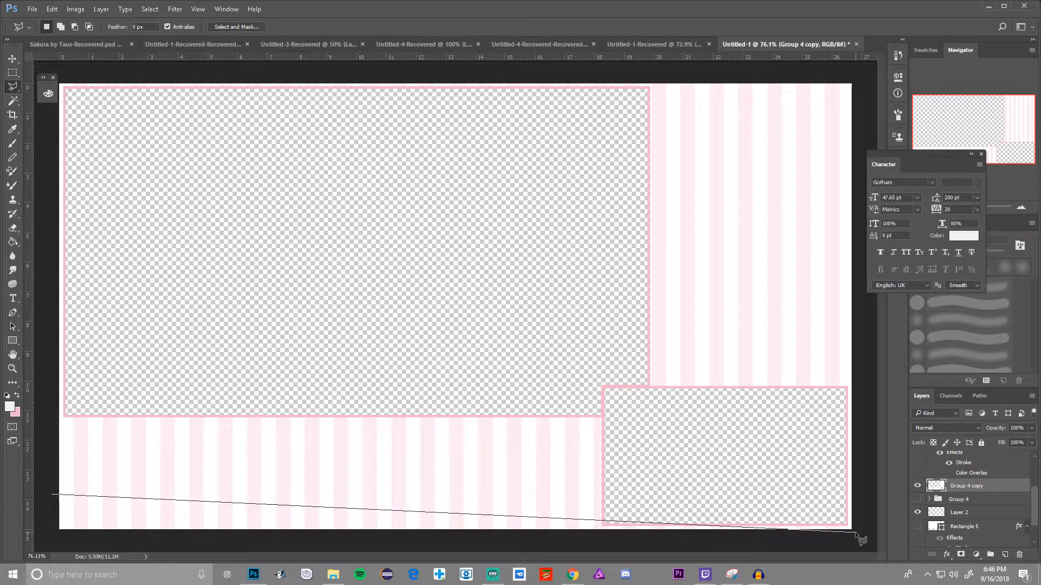
pyautogui.click(855, 529)
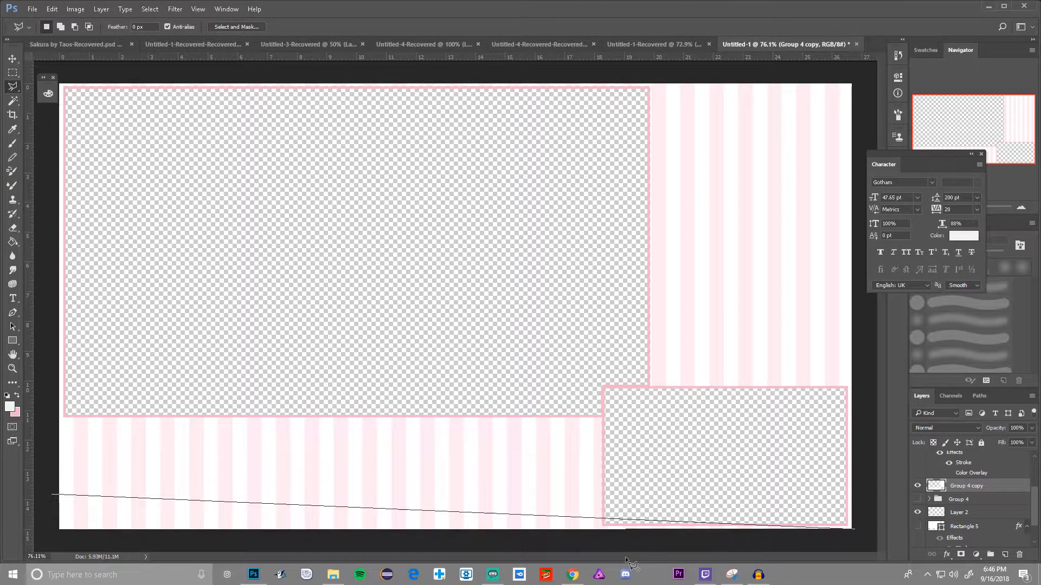
pyautogui.press('Escape')
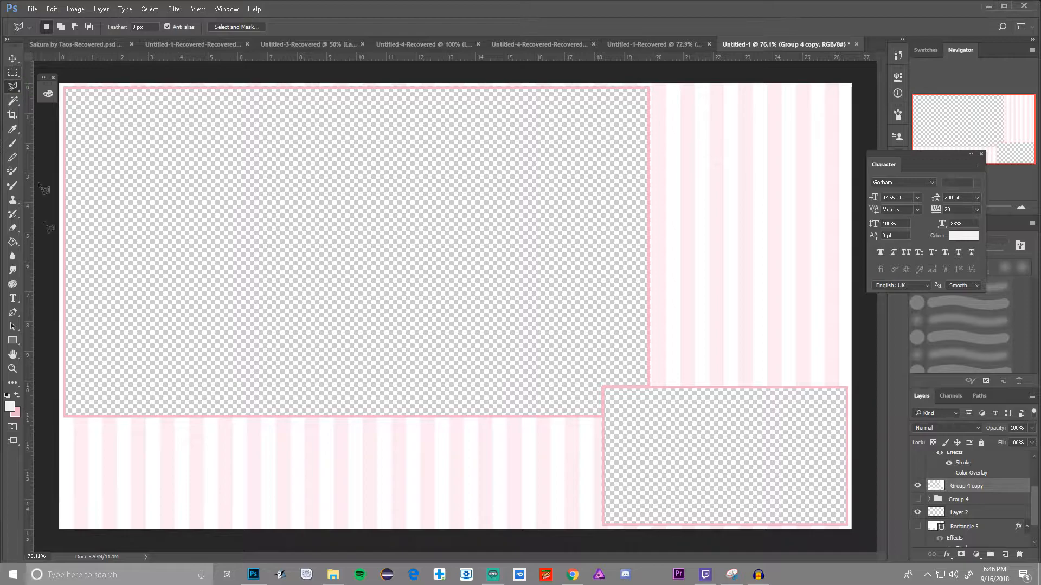
pyautogui.click(52, 493)
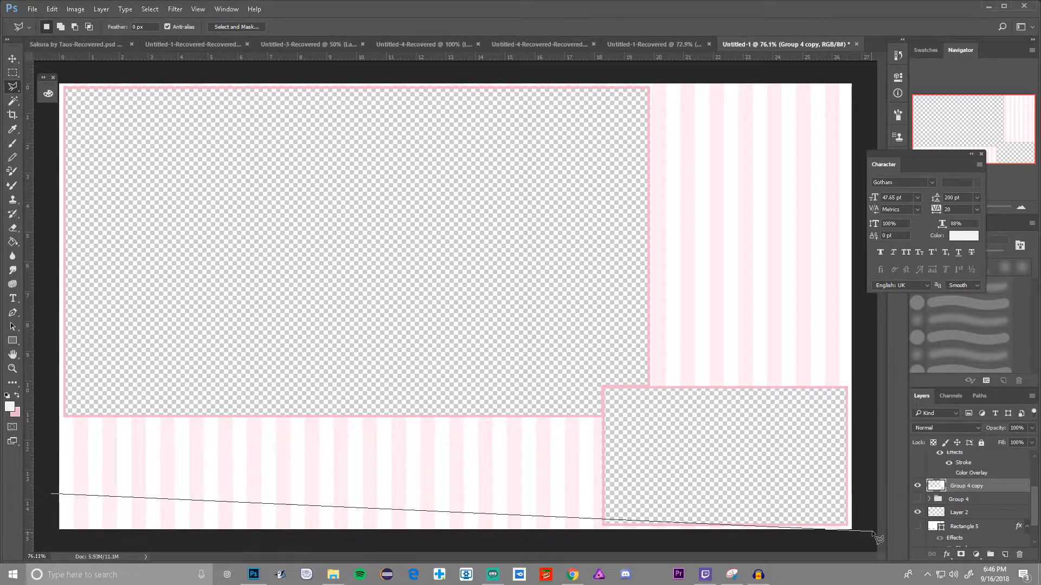
pyautogui.press('Escape')
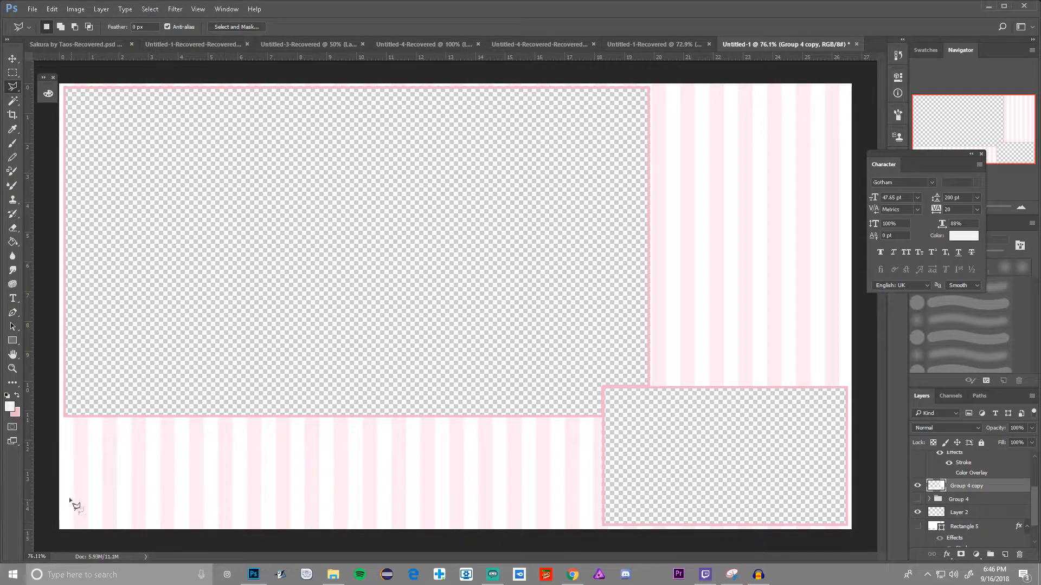
pyautogui.click(56, 470)
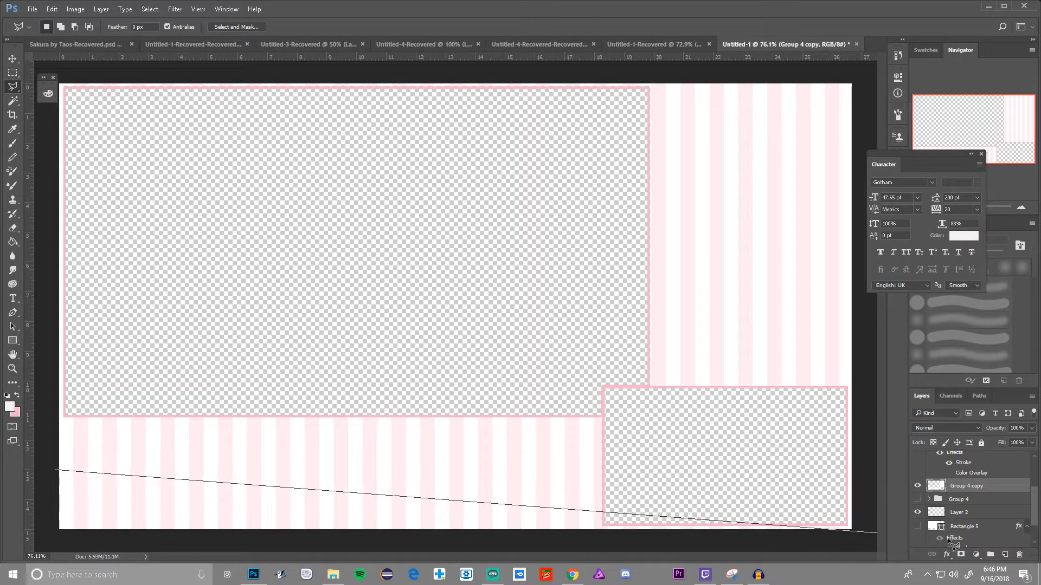
pyautogui.press('Escape')
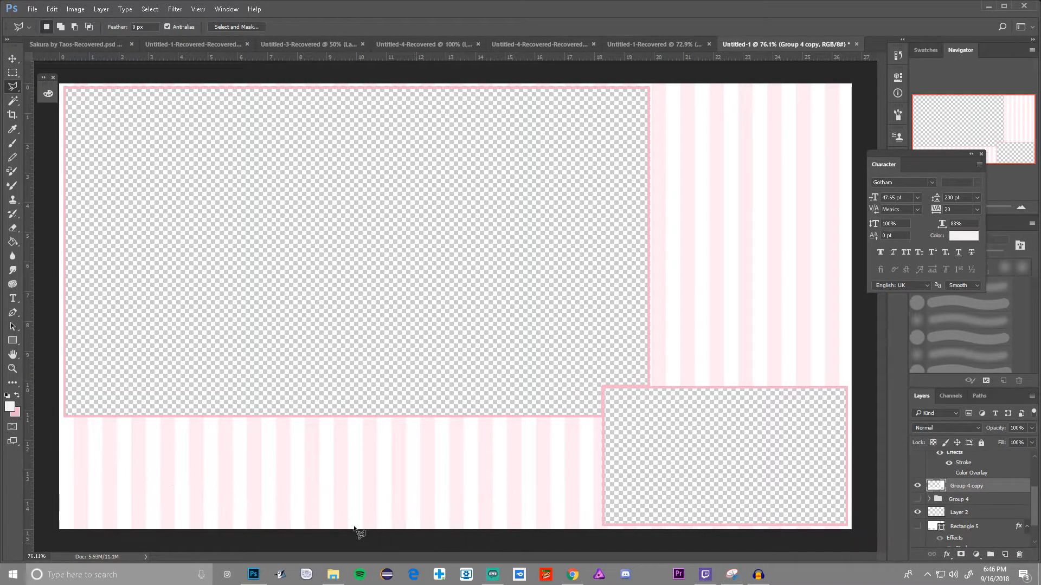
# - Outline a wedge with the Polygonal Lasso along the canvas bottom, sloping from the left edge down to the bottom-right corner
pyautogui.click(55, 473)
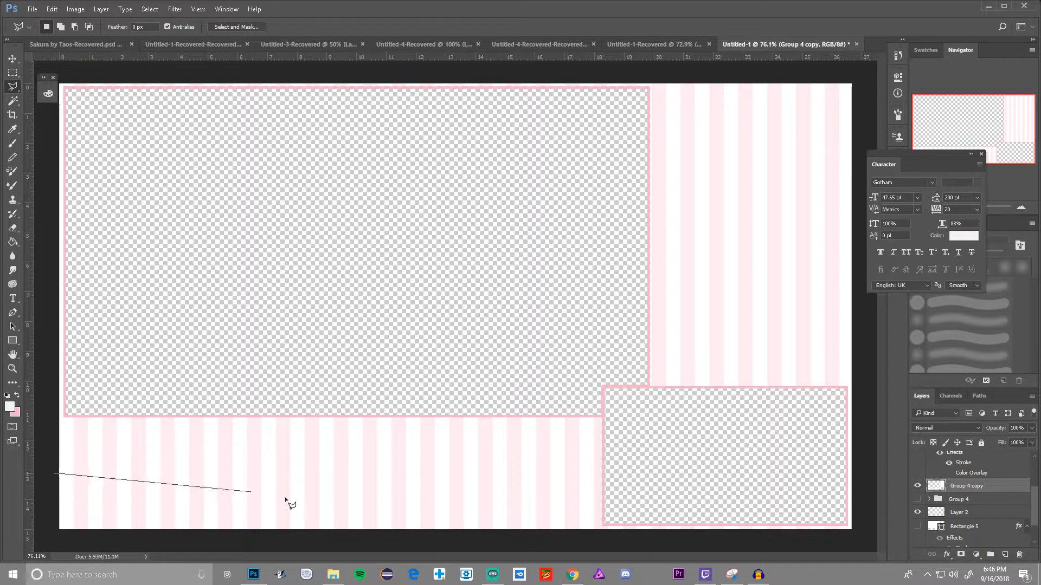
pyautogui.click(873, 532)
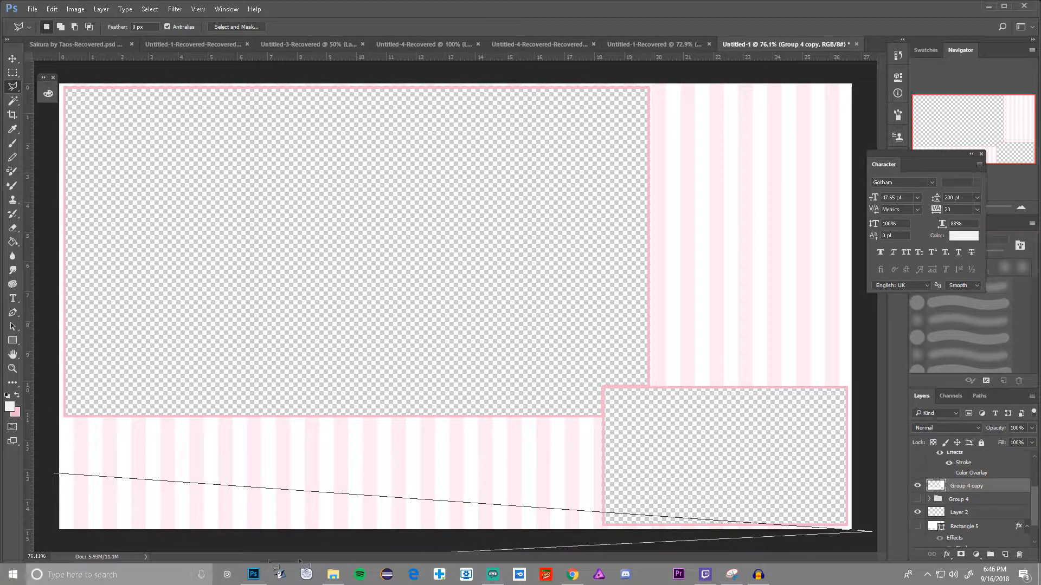
pyautogui.click(43, 540)
pyautogui.click(57, 474)
# - Paint the wedge selection with pink f4b5c8 on a new layer, move that layer to the top of the stack and deselect
pyautogui.press('x')
pyautogui.click(10, 407)
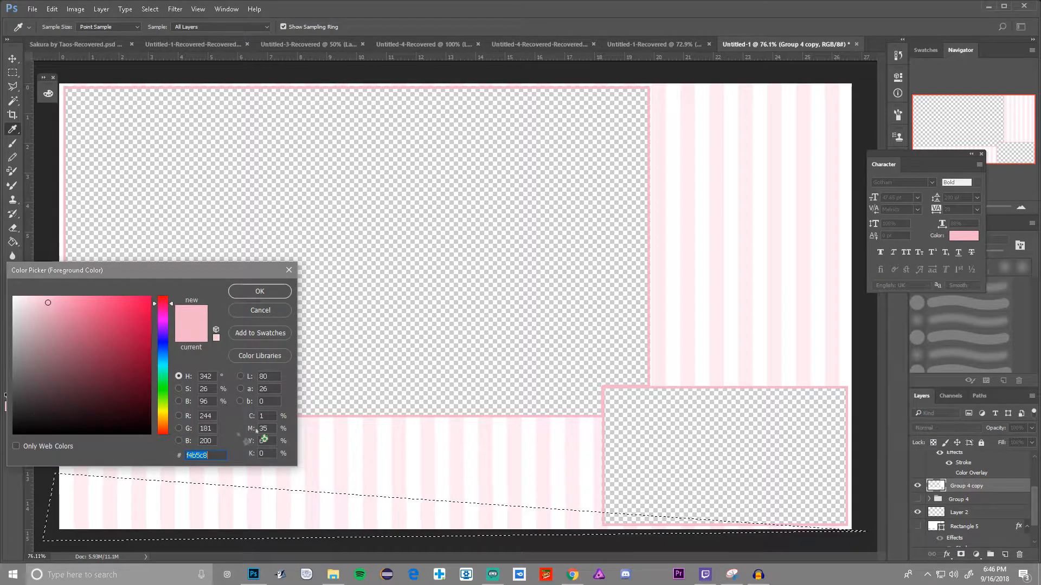
pyautogui.click(260, 291)
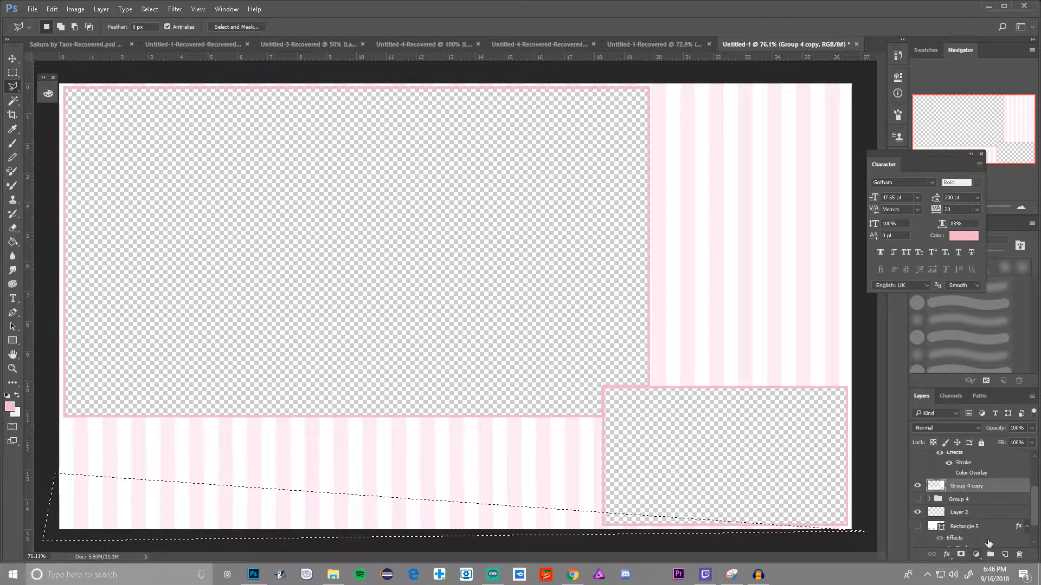
pyautogui.hotkey('ctrl', 'shift', 'alt', 'n')
pyautogui.press('b')
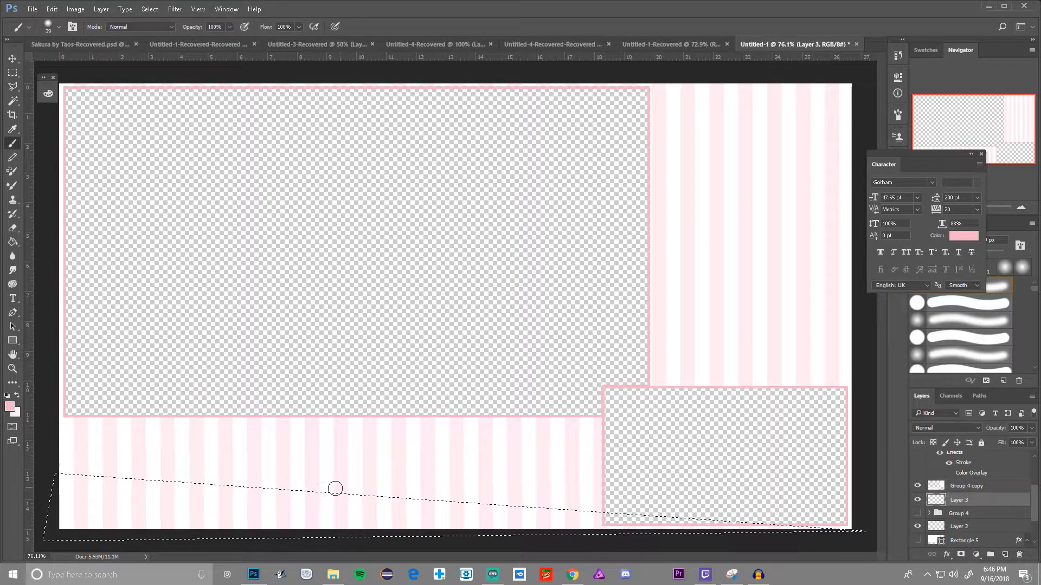
pyautogui.scroll(-2, 537, 516)
pyautogui.moveTo(395, 470)
pyautogui.mouseDown()
pyautogui.moveTo(268, 445)
pyautogui.moveTo(613, 437)
pyautogui.moveTo(167, 407)
pyautogui.moveTo(251, 415)
pyautogui.moveTo(616, 399)
pyautogui.mouseUp()
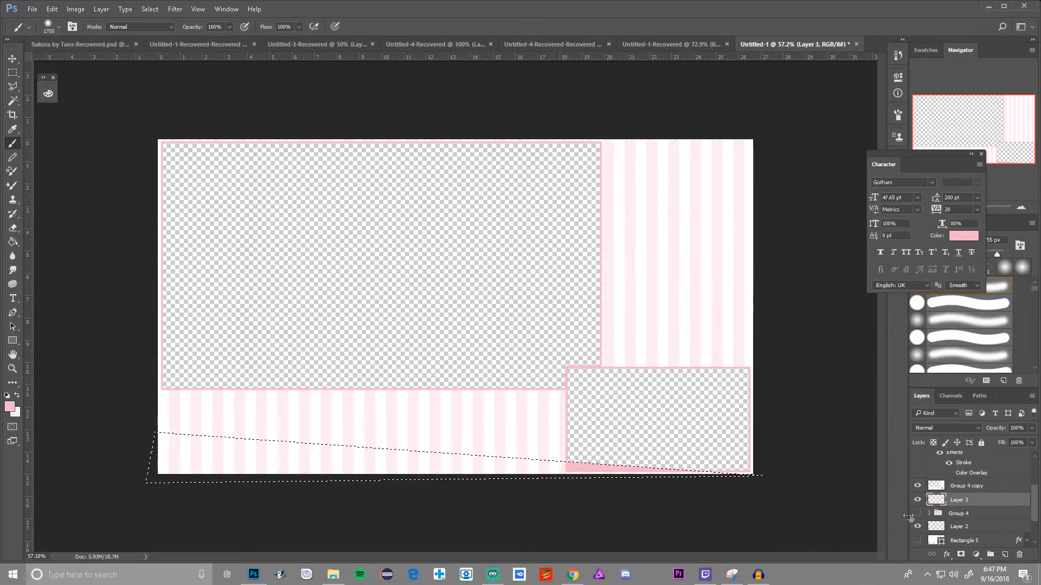
pyautogui.moveTo(960, 500)
pyautogui.mouseDown()
pyautogui.moveTo(959, 397)
pyautogui.moveTo(956, 458)
pyautogui.mouseUp()
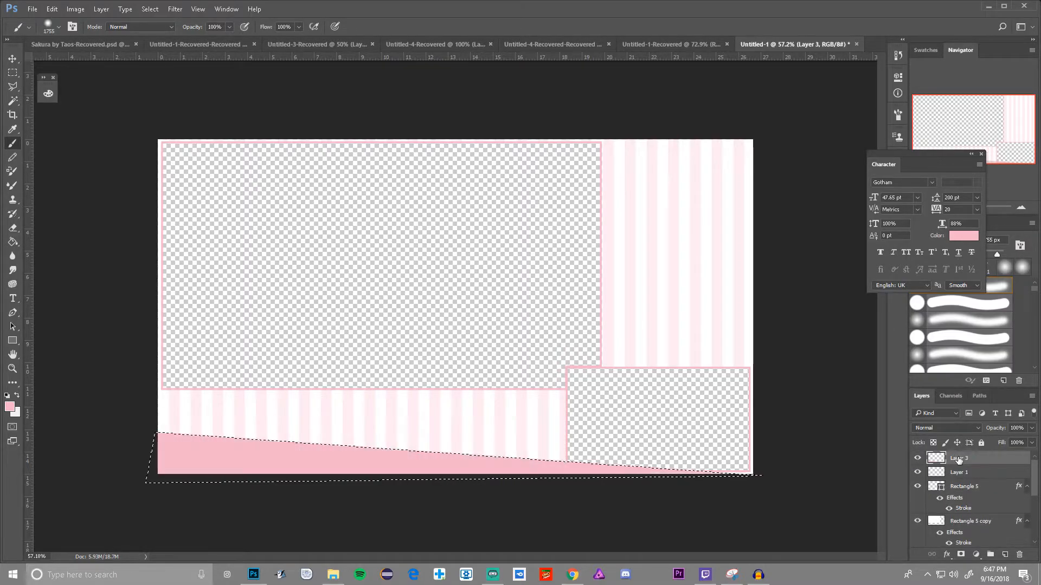
pyautogui.scroll(2, 629, 419)
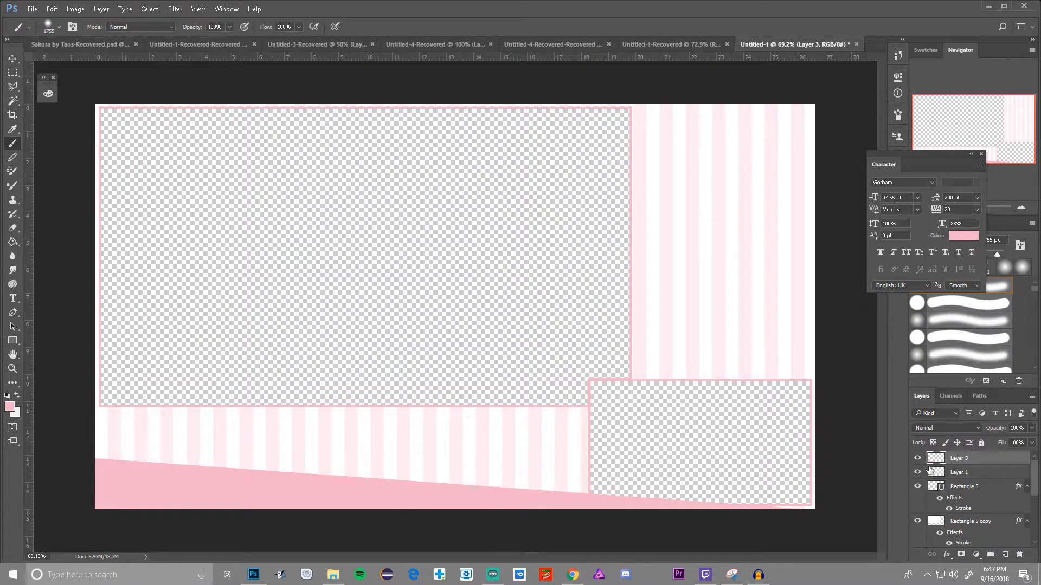
# - Marquee-select the part of the webcam frame overlapped by the pink wedge, delete it from the wedge layer and deselect
pyautogui.click(917, 486)
pyautogui.click(917, 486)
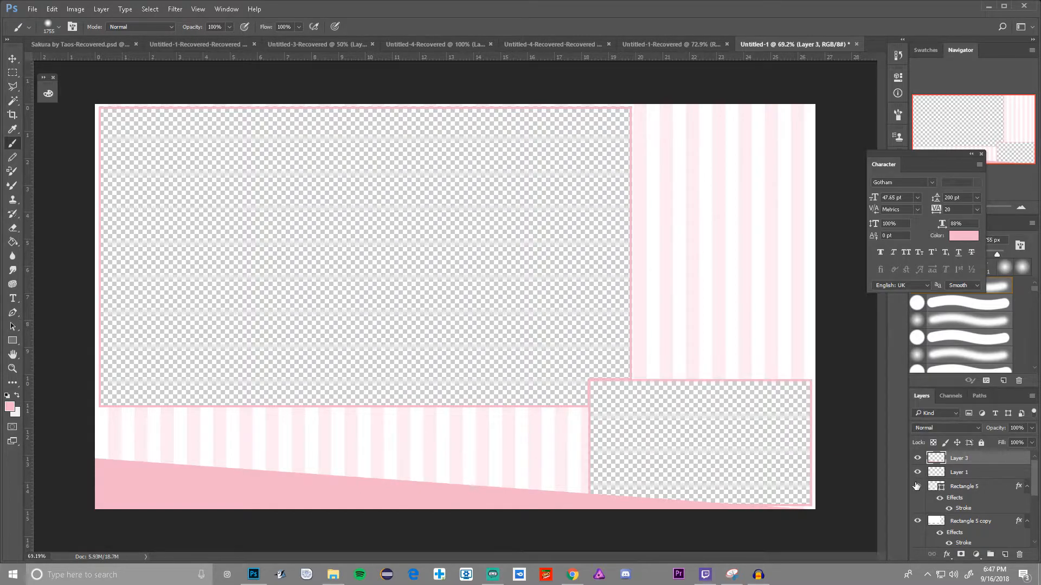
pyautogui.click(951, 485)
pyautogui.click(918, 459)
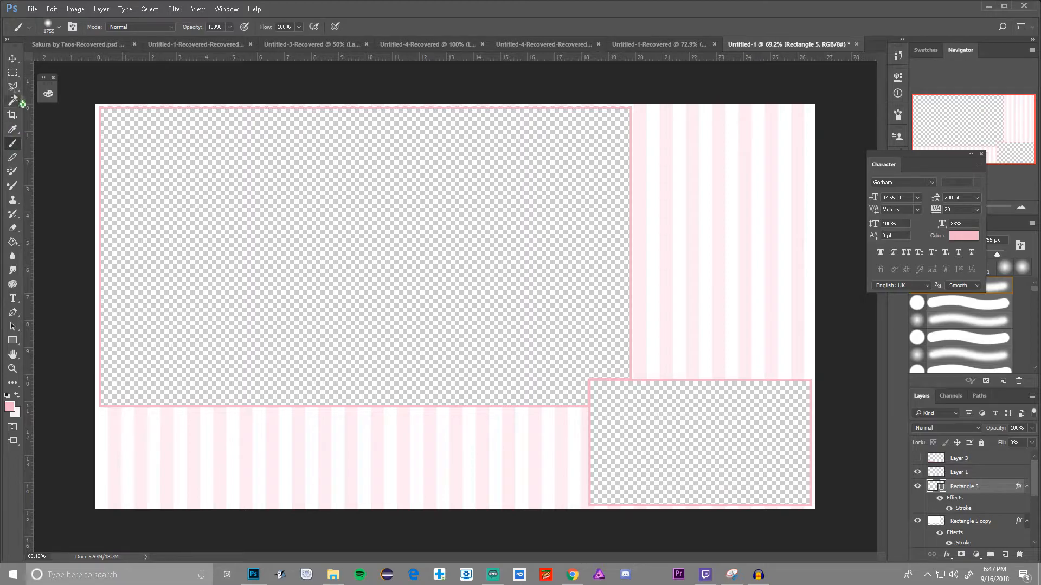
pyautogui.click(14, 76)
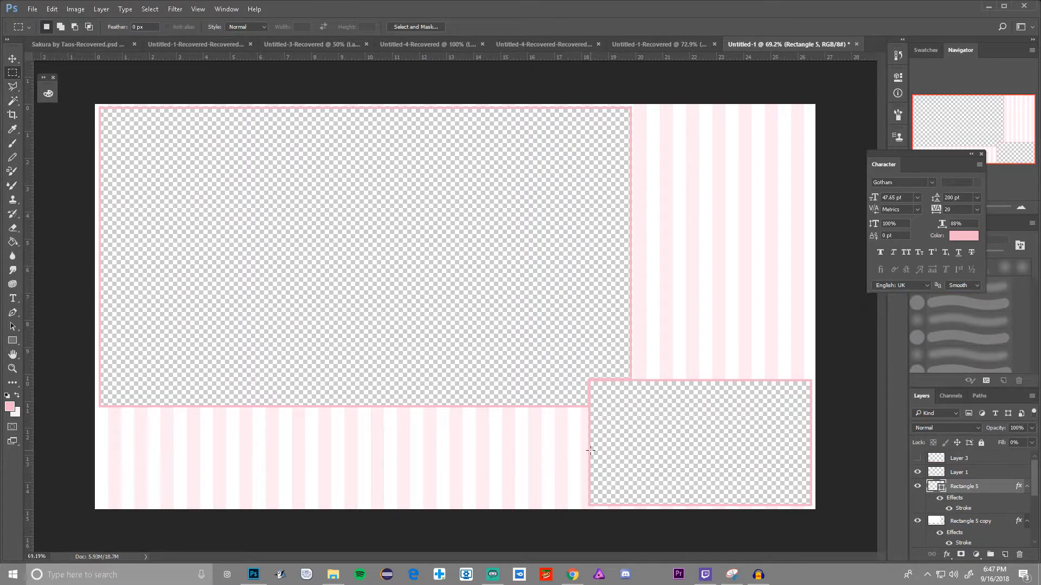
pyautogui.moveTo(590, 453); pyautogui.dragTo(737, 506)
pyautogui.click(918, 458)
pyautogui.click(965, 459)
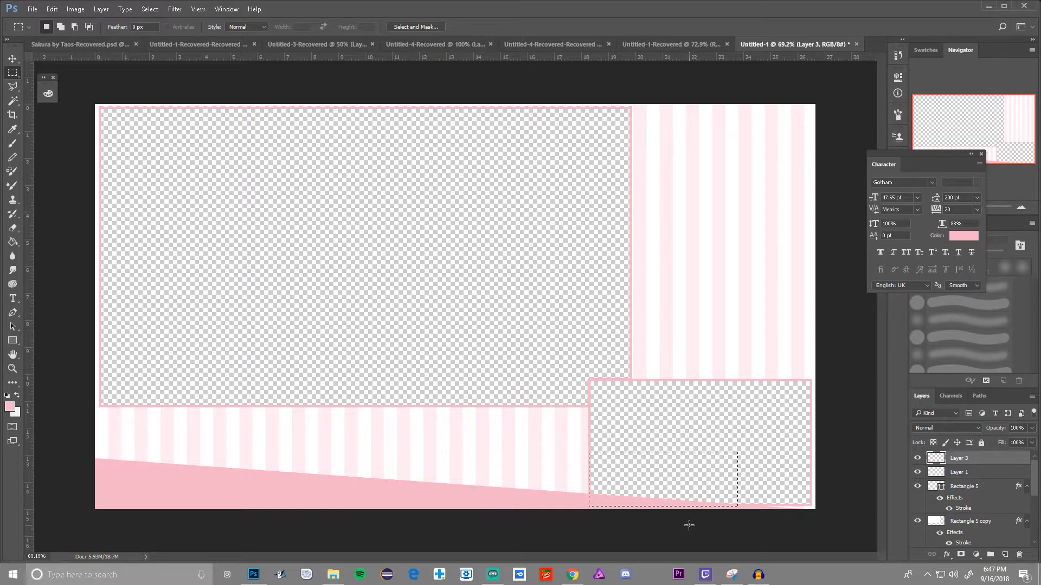
pyautogui.press('Delete')
pyautogui.hotkey('ctrl', 'd')
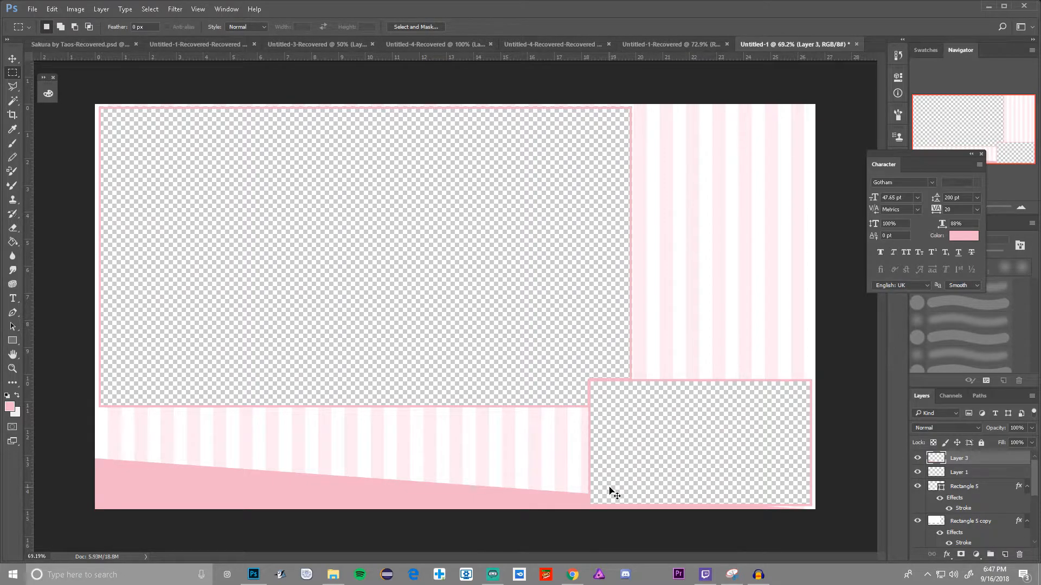
pyautogui.scroll(-1, 613, 493)
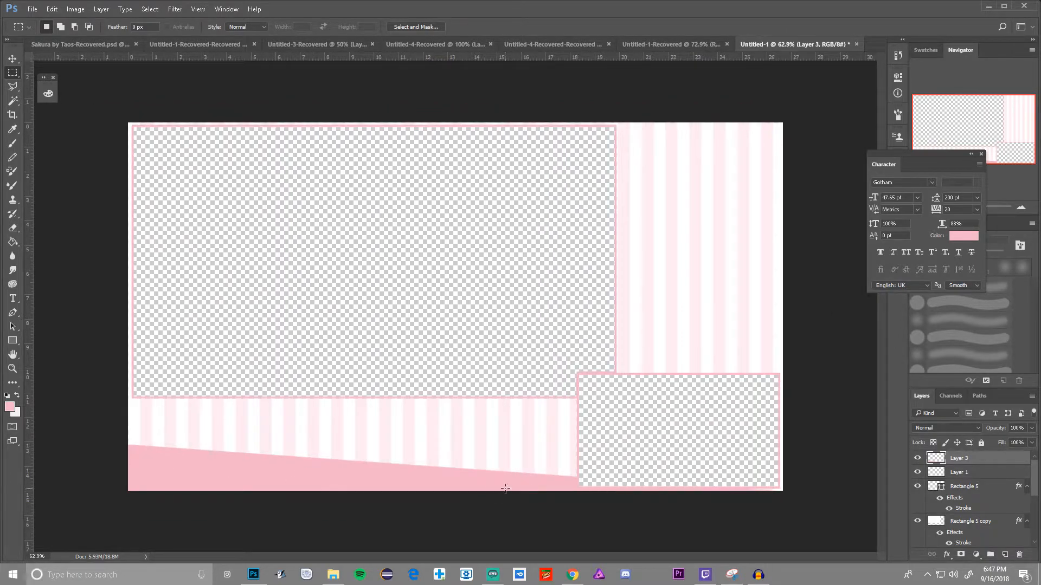
pyautogui.scroll(1, 478, 464)
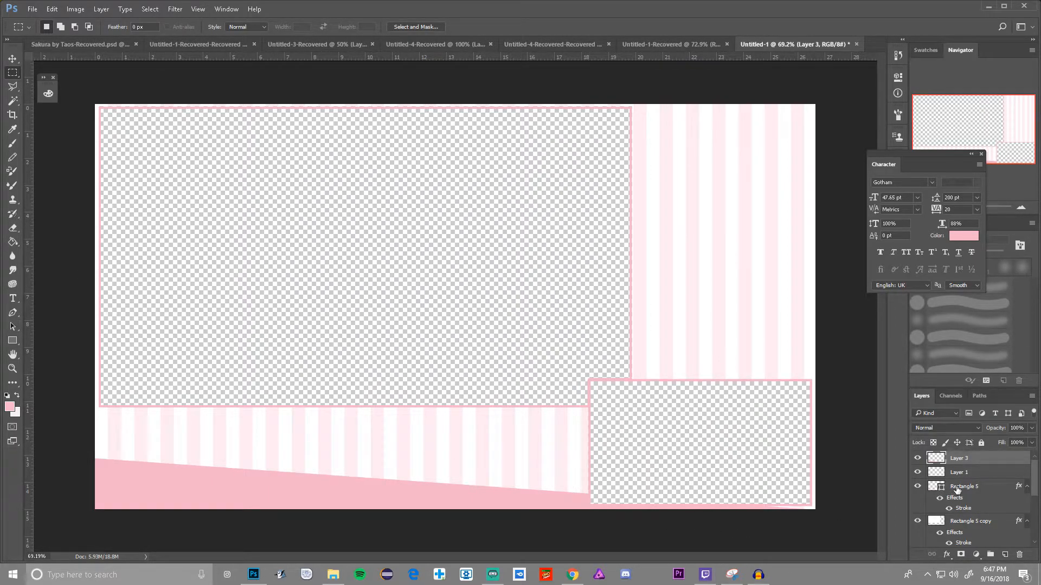
# - Duplicate the pink wedge, flip the copy horizontally and vertically, and place it against the canvas's top-right corner
pyautogui.press('v')
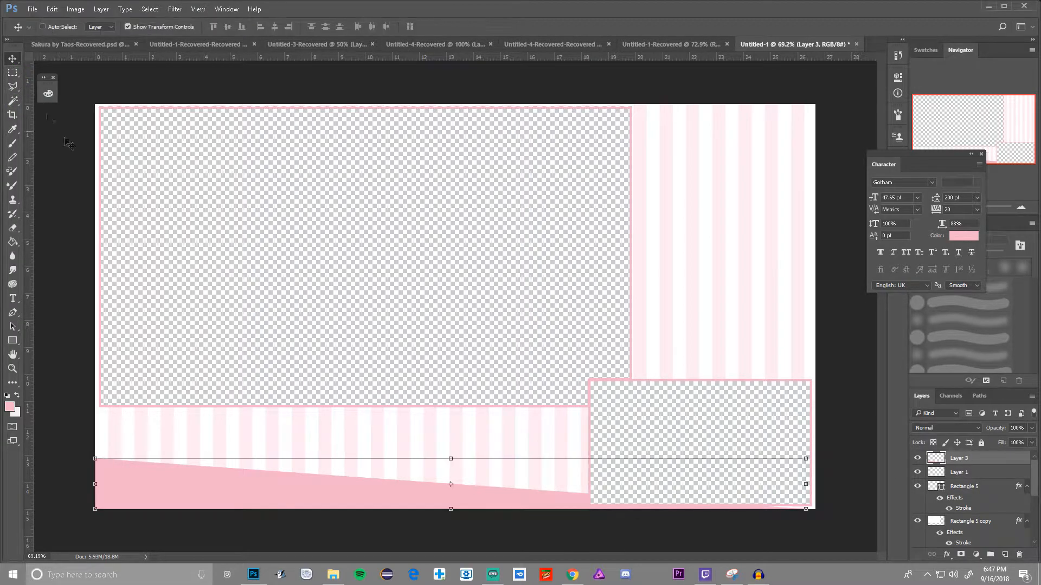
pyautogui.moveTo(395, 493); pyautogui.dragTo(417, 219)
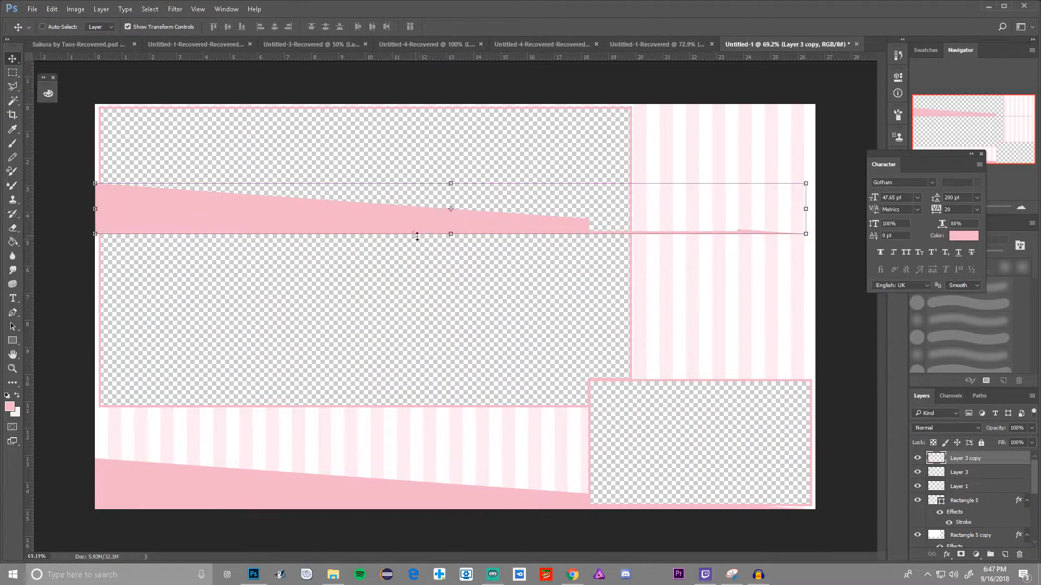
pyautogui.click(461, 237)
pyautogui.rightClick(485, 219)
pyautogui.click(534, 379)
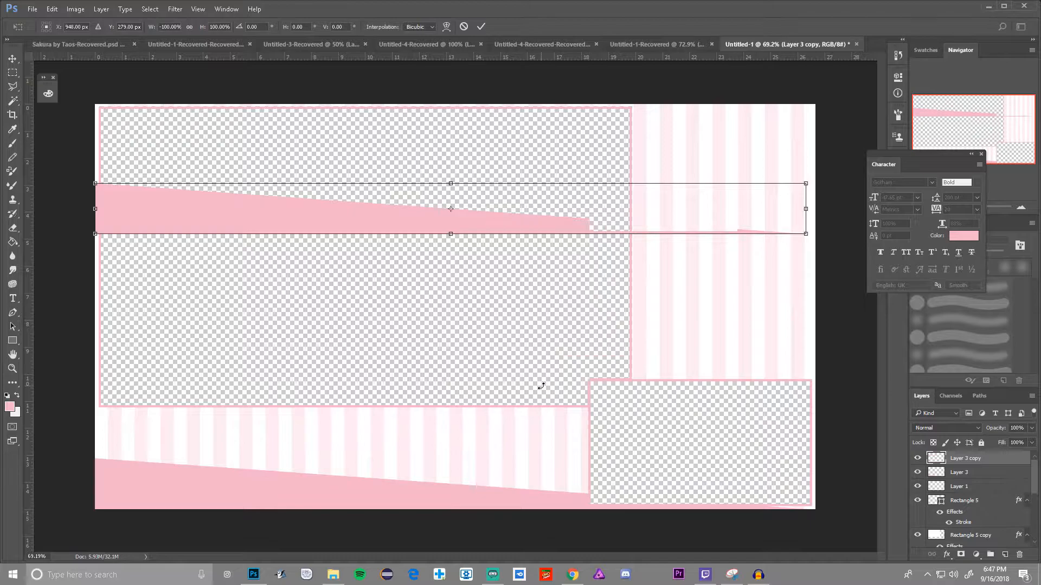
pyautogui.rightClick(682, 222)
pyautogui.click(697, 391)
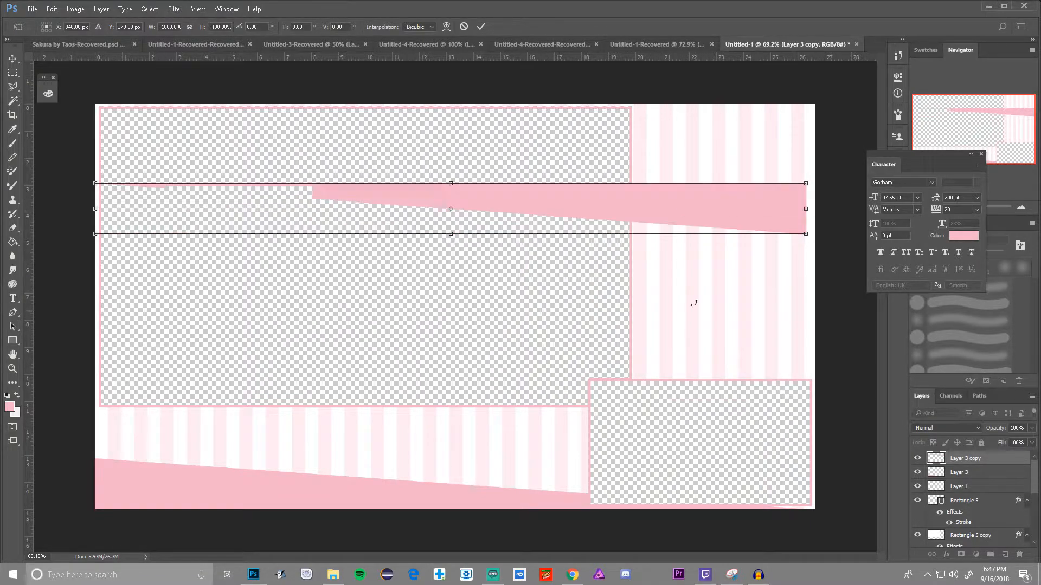
pyautogui.moveTo(746, 202); pyautogui.dragTo(756, 122)
pyautogui.click(480, 26)
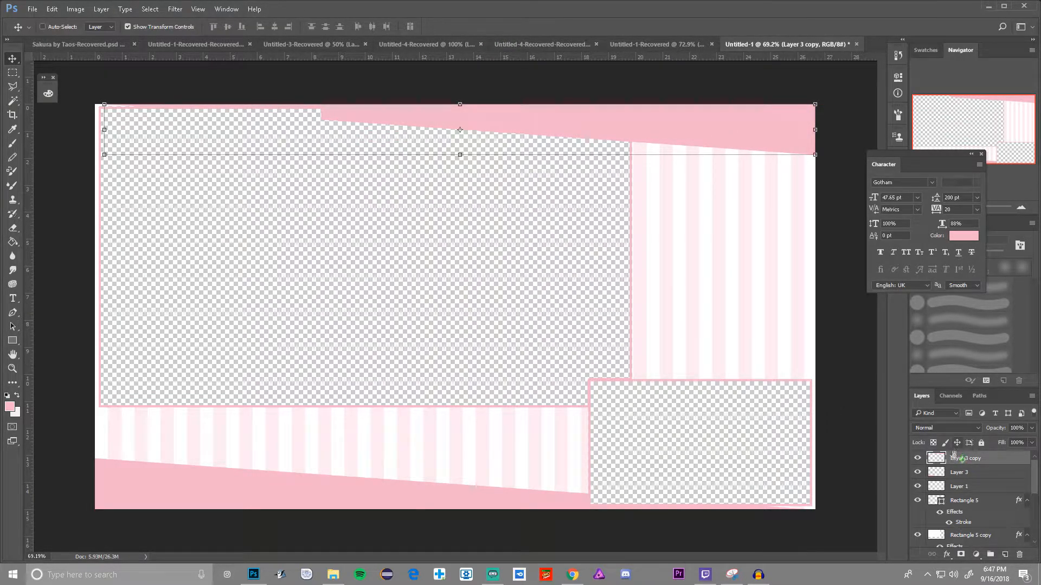
# - Hide the upper pink wedge and marquee-select the upper part of the game frame from its top-left corner across its full width
pyautogui.click(917, 459)
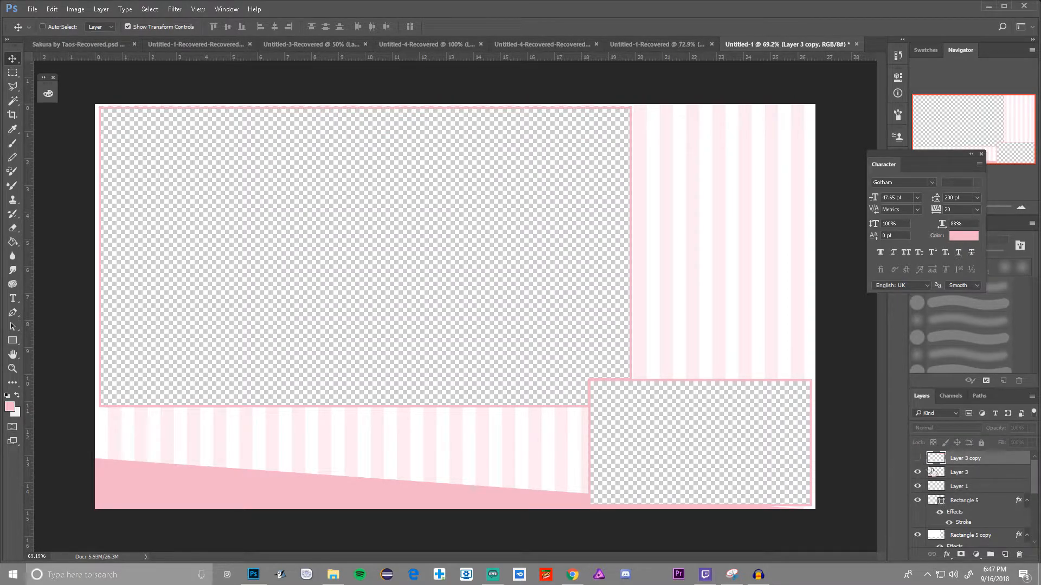
pyautogui.click(943, 487)
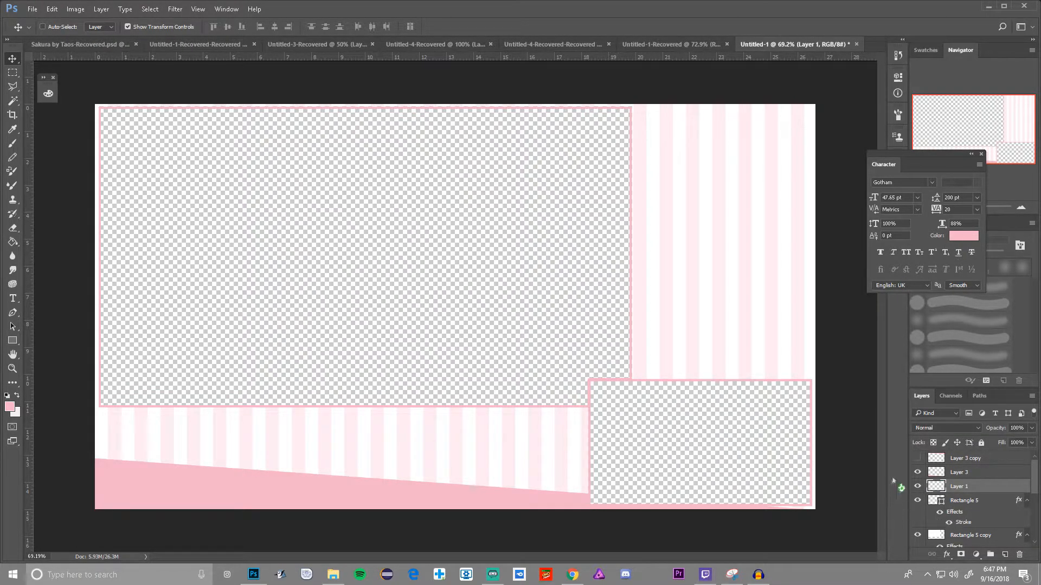
pyautogui.click(917, 472)
pyautogui.click(918, 472)
pyautogui.click(947, 504)
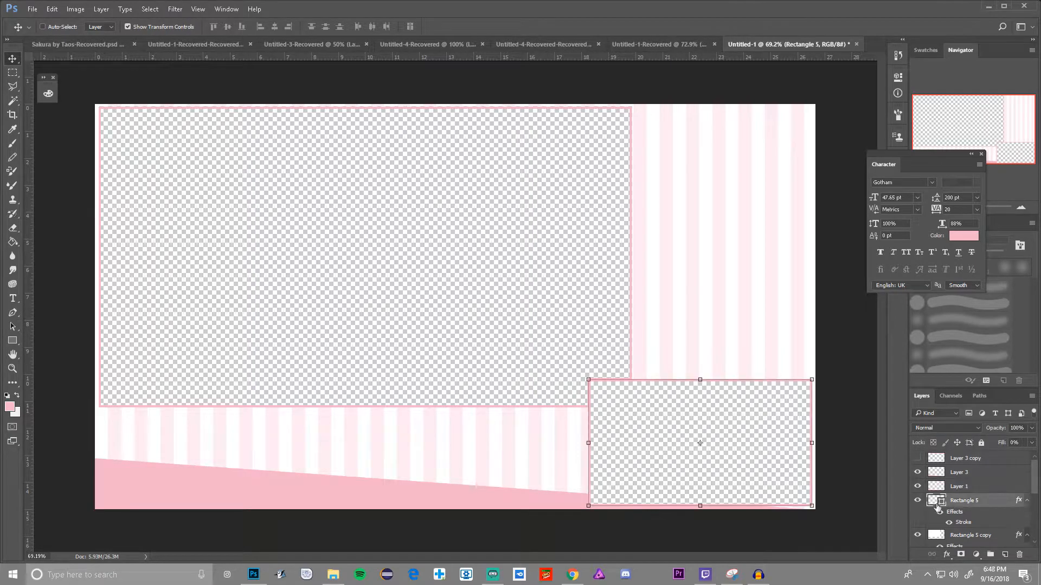
pyautogui.click(918, 500)
pyautogui.click(917, 501)
pyautogui.click(12, 72)
pyautogui.click(990, 547)
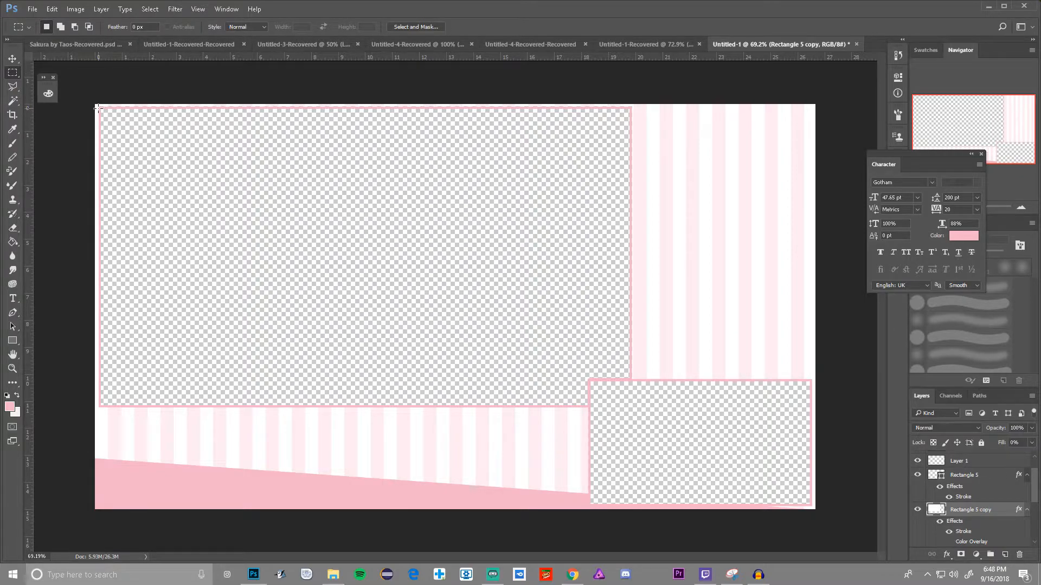
pyautogui.moveTo(99, 107); pyautogui.dragTo(631, 318)
pyautogui.scroll(2, 947, 492)
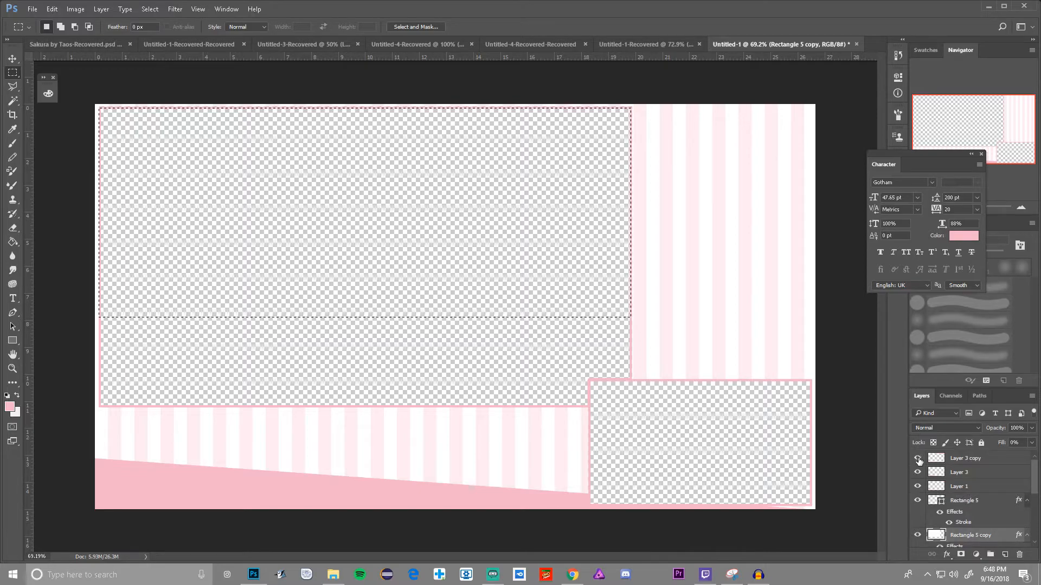
# - Show the upper pink wedge again, delete its selected part overlapping the game frame and deselect
pyautogui.click(917, 459)
pyautogui.click(980, 459)
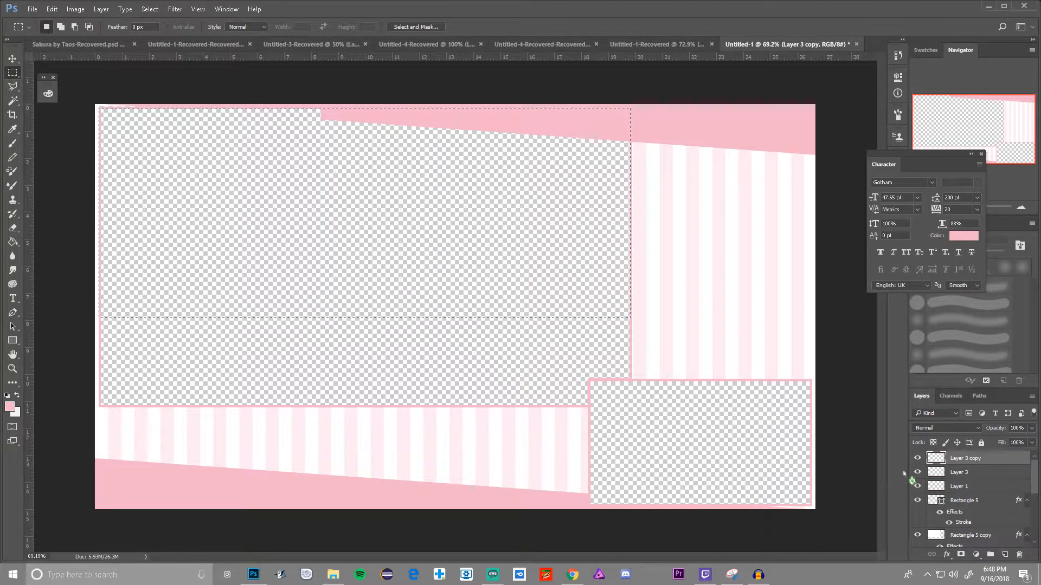
pyautogui.press('Delete')
pyautogui.hotkey('ctrl', 'd')
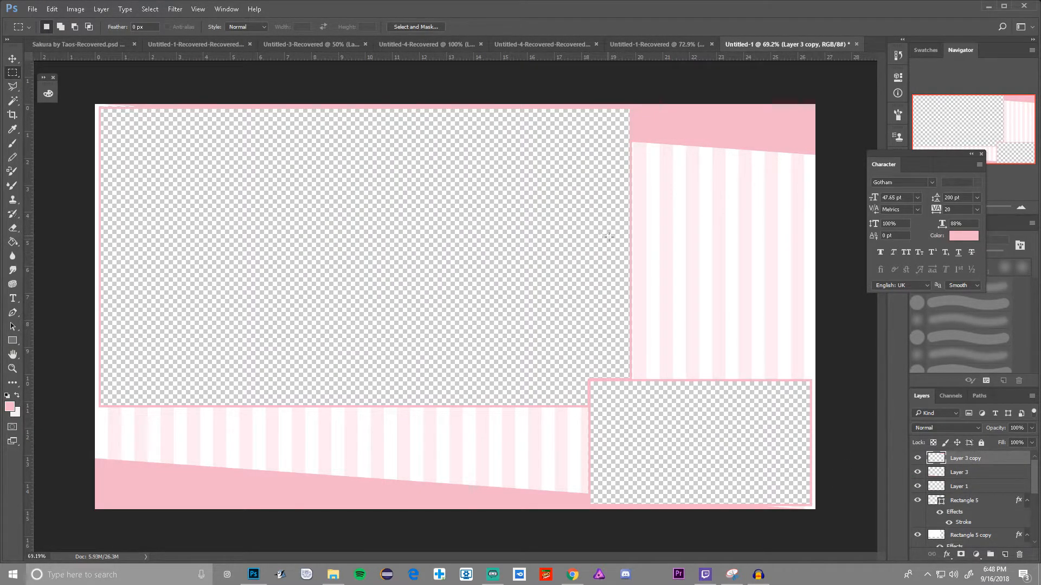
pyautogui.scroll(-3, 602, 234)
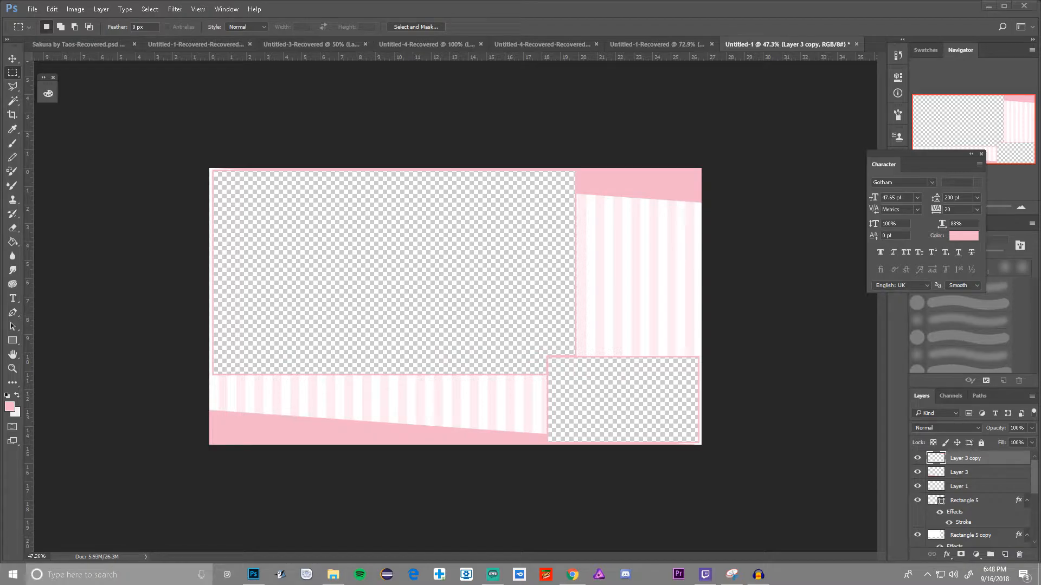
# - Switch to Chrome and search Google Images for "kanna png"
pyautogui.moveTo(1040, 190); pyautogui.dragTo(560, 4)
pyautogui.write('png')
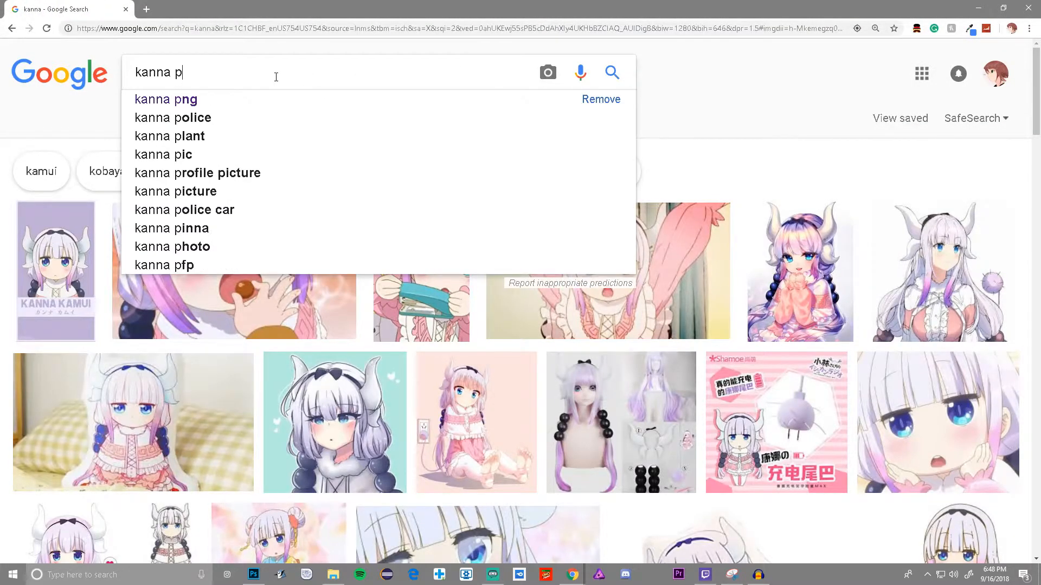
pyautogui.press('Return')
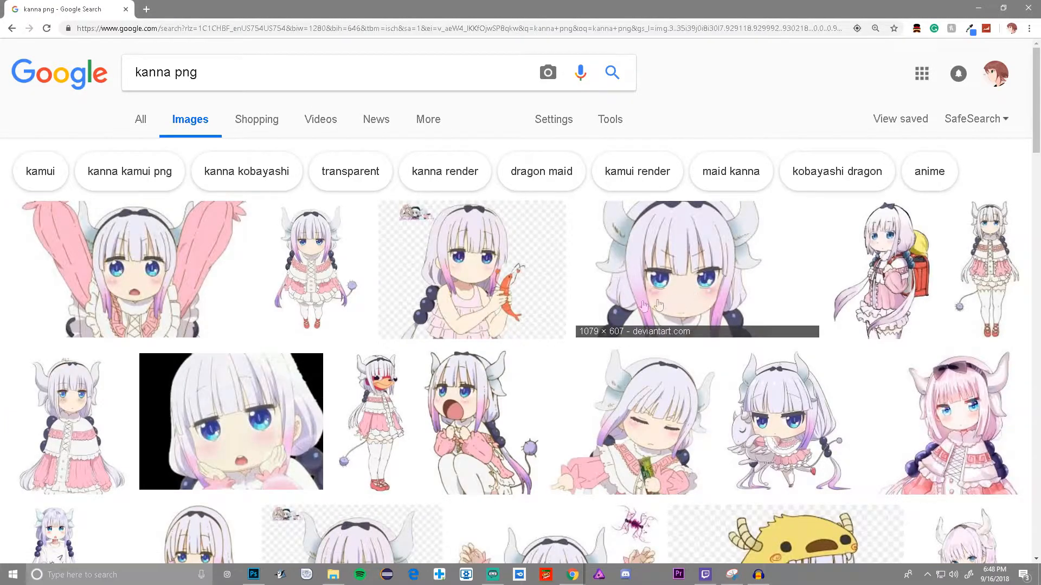
# - Open the kisspng result of the character holding a shrimp and save the image to disk
pyautogui.click(518, 314)
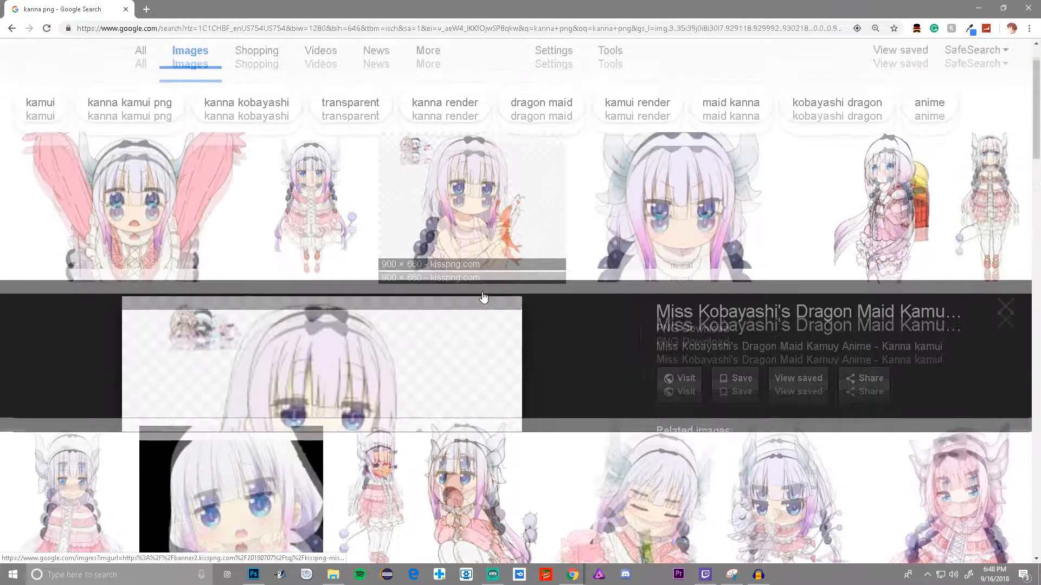
pyautogui.rightClick(398, 312)
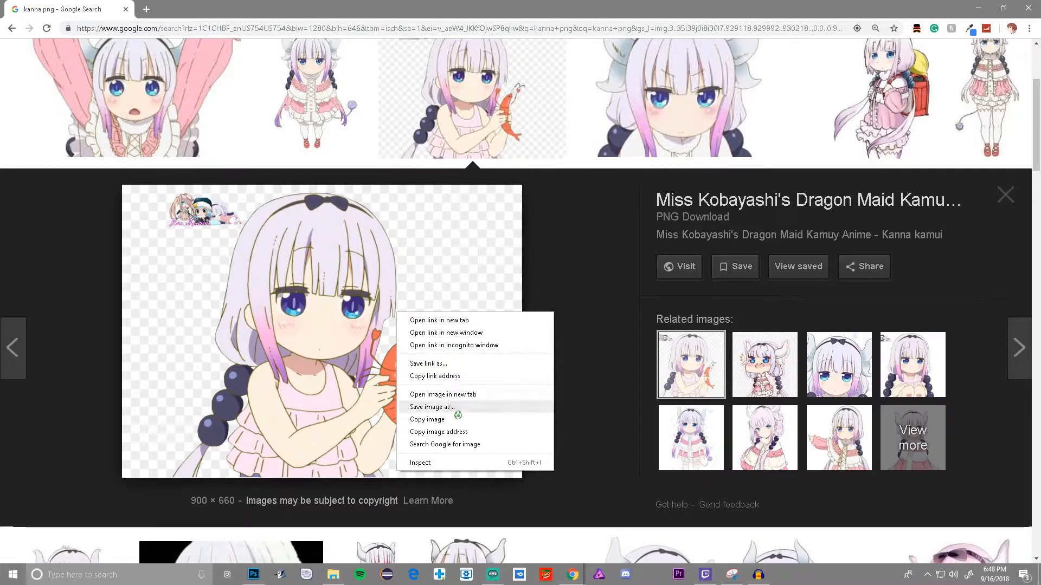
pyautogui.click(439, 408)
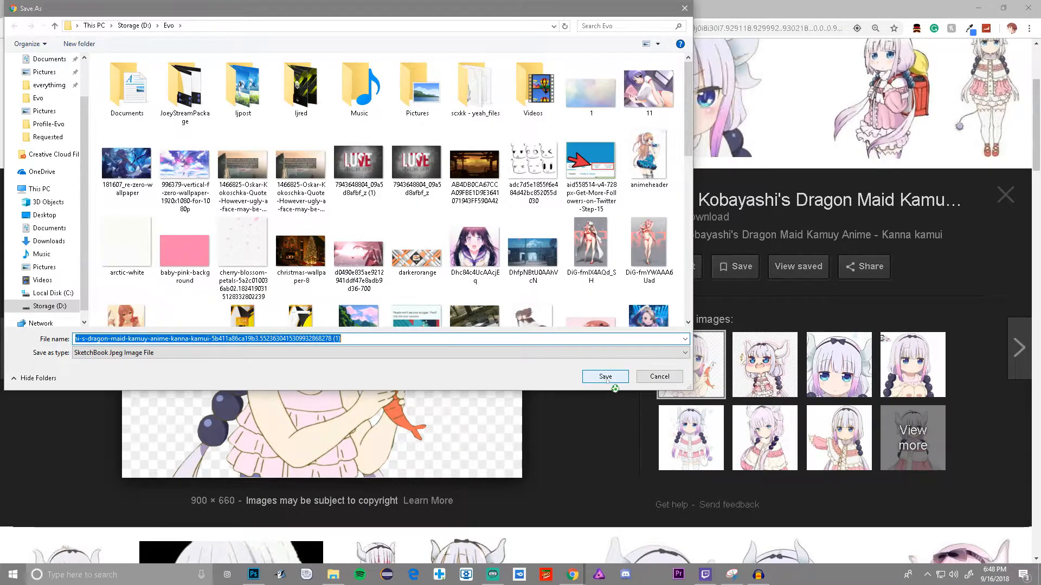
pyautogui.click(605, 381)
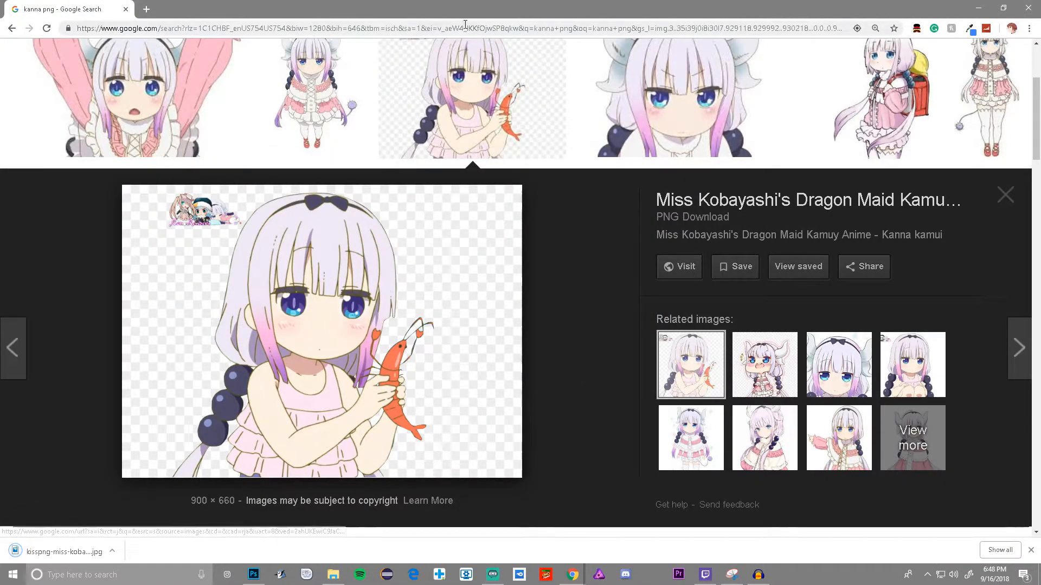
# - Place the saved character image in the Photoshop overlay document and move it onto the striped column beside the game frame
pyautogui.moveTo(54, 293); pyautogui.dragTo(709, 293)
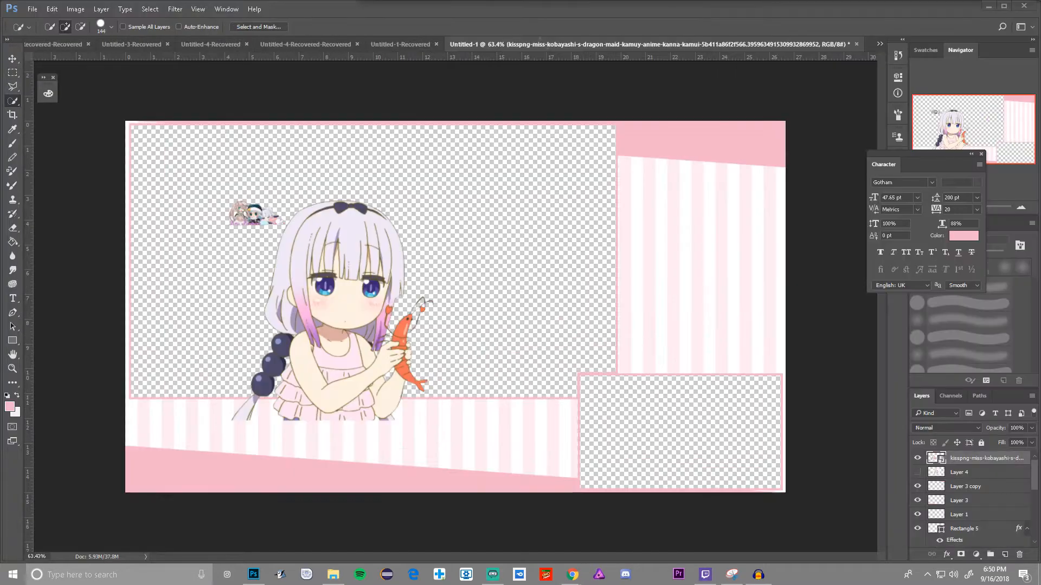
pyautogui.scroll(-4, 450, 358)
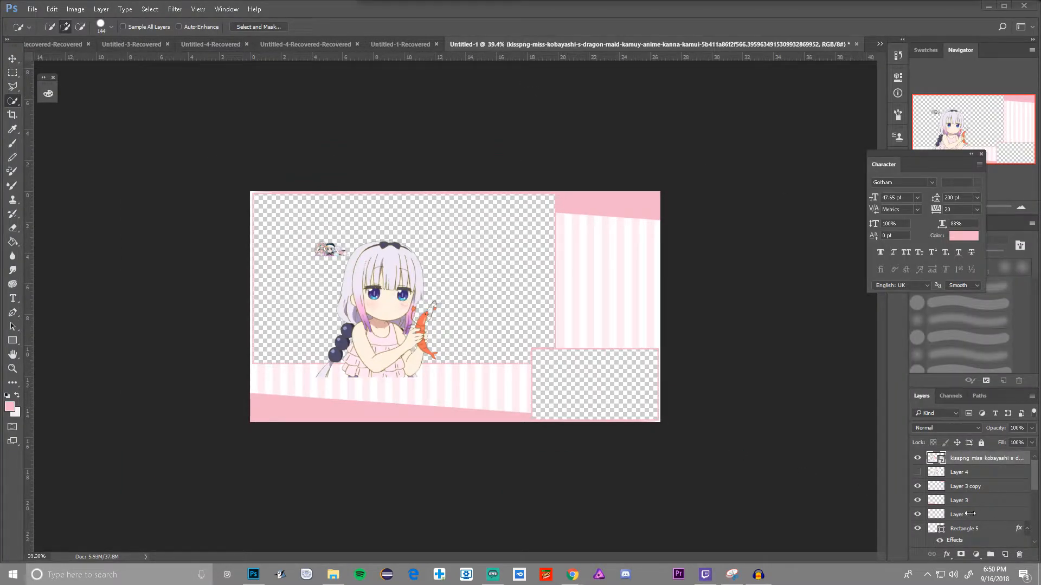
pyautogui.press('v')
pyautogui.moveTo(369, 325); pyautogui.dragTo(611, 312)
# - Scale the character image to about 61% and stand it on the webcam frame's top edge within the striped column
pyautogui.scroll(5, 716, 348)
pyautogui.scroll(2, 623, 517)
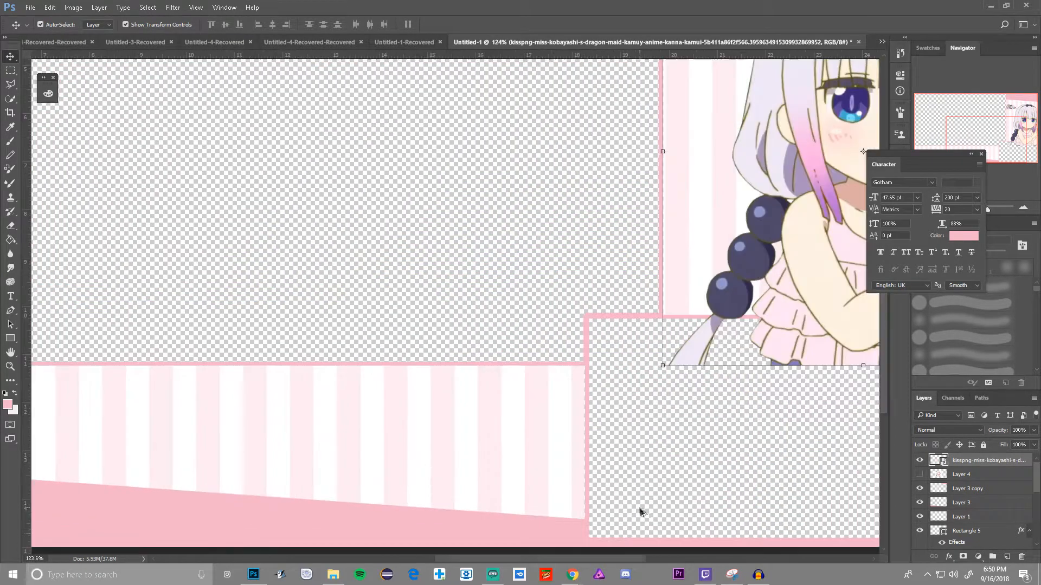
pyautogui.scroll(2, 729, 536)
pyautogui.scroll(3, 729, 537)
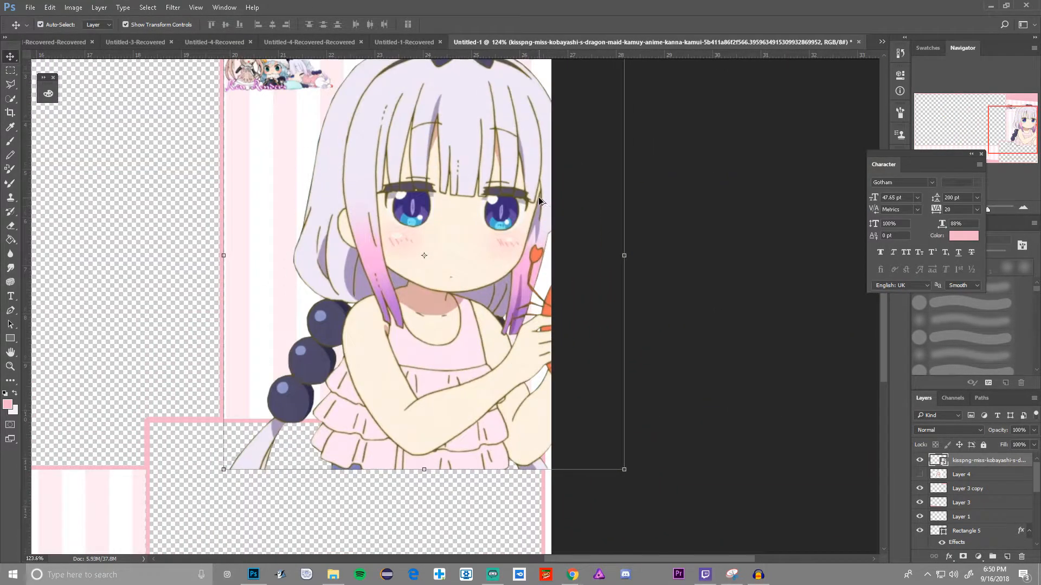
pyautogui.scroll(-5, 583, 217)
pyautogui.moveTo(792, 190); pyautogui.dragTo(672, 314)
pyautogui.moveTo(623, 364); pyautogui.dragTo(697, 285)
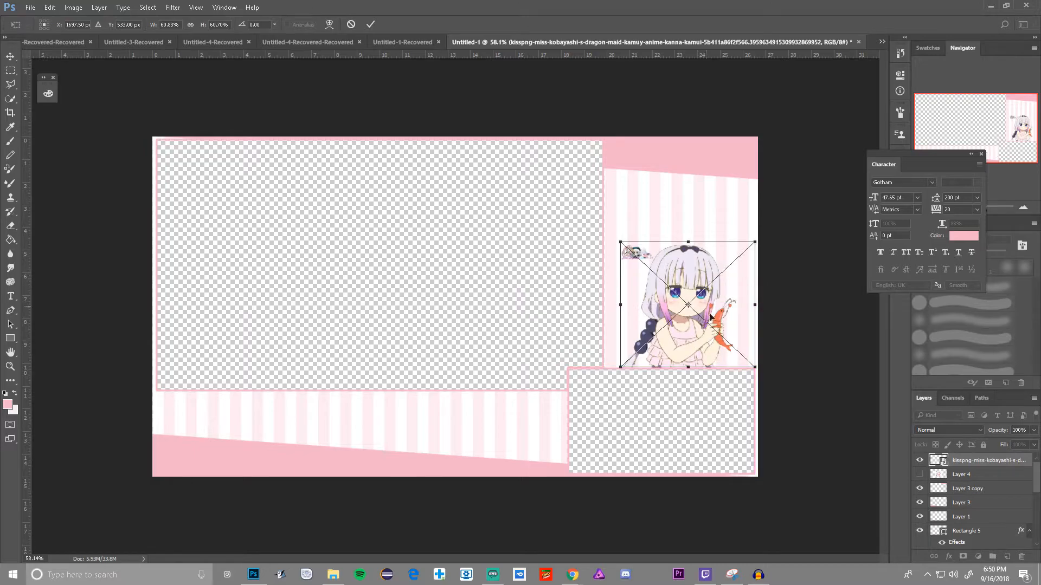
pyautogui.scroll(4, 697, 285)
pyautogui.click(371, 24)
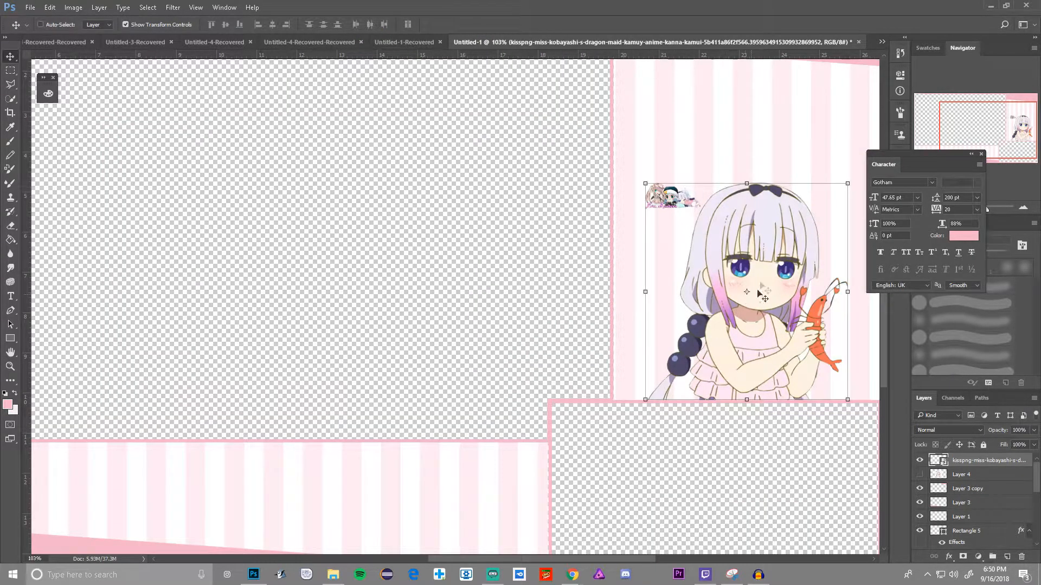
# - Rasterize the character image and erase the small logo beside its head
pyautogui.press('e')
pyautogui.click(661, 239)
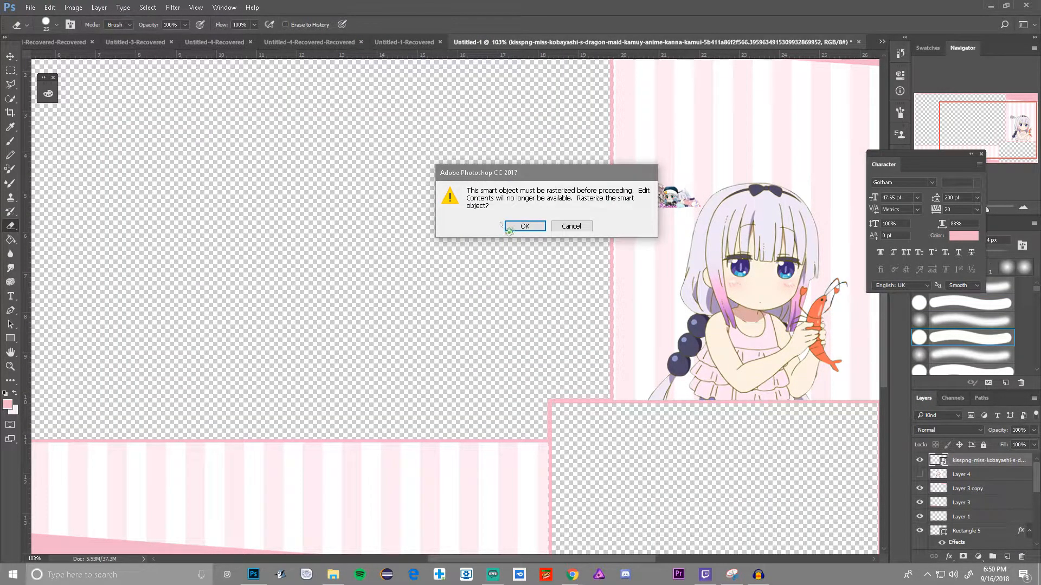
pyautogui.click(523, 228)
pyautogui.moveTo(636, 208); pyautogui.dragTo(674, 210)
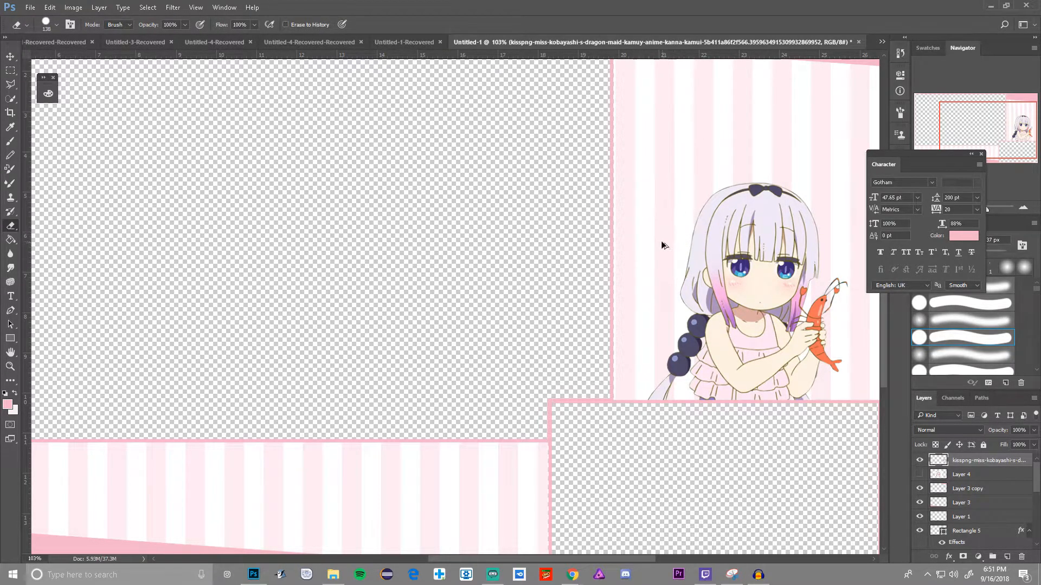
pyautogui.scroll(-3, 633, 334)
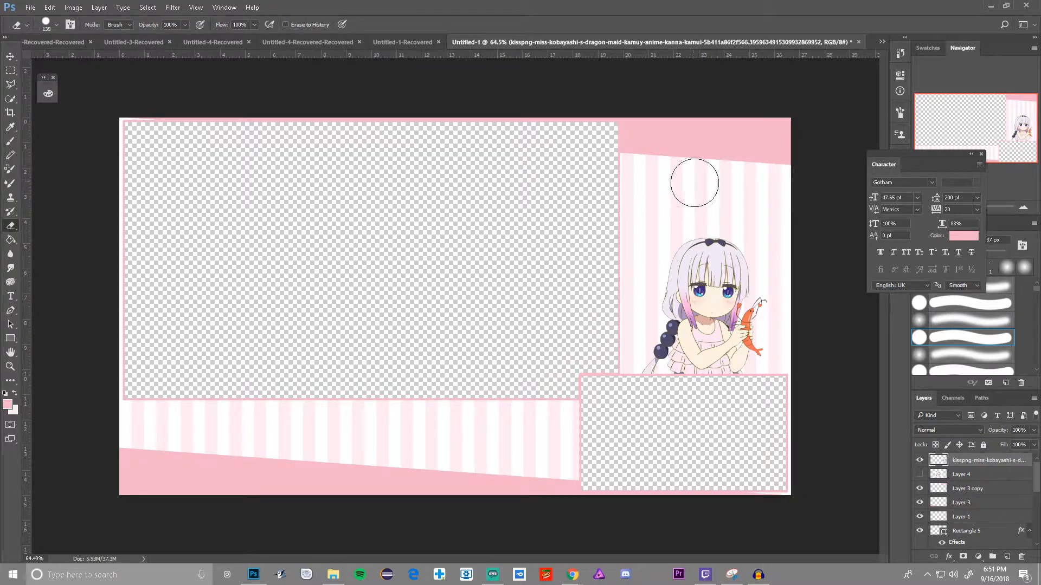
# - Check the overlay with and without the character image and compare it with the finished design in Untitled-1-Recovered
pyautogui.click(920, 462)
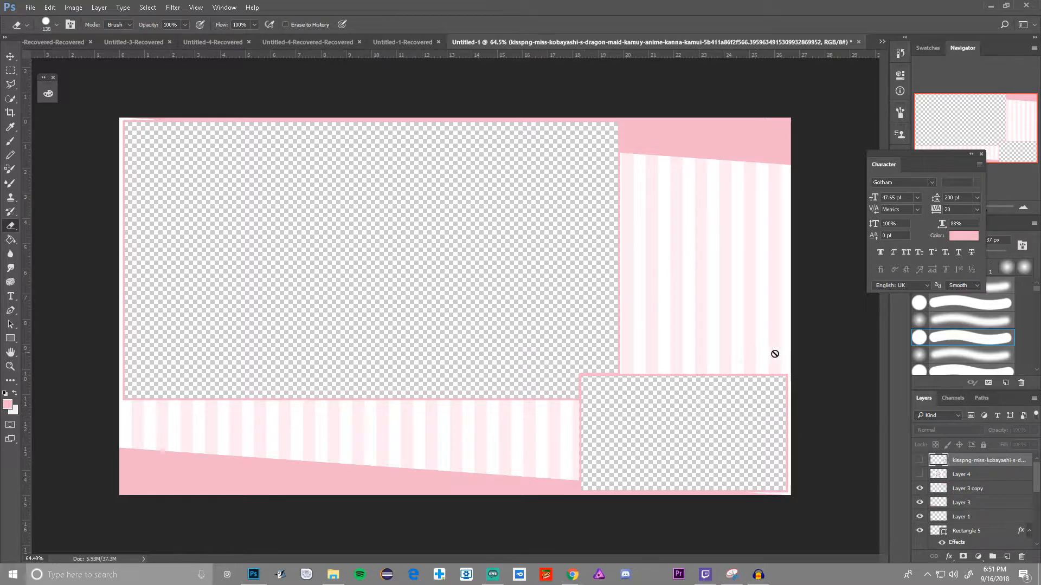
pyautogui.click(914, 462)
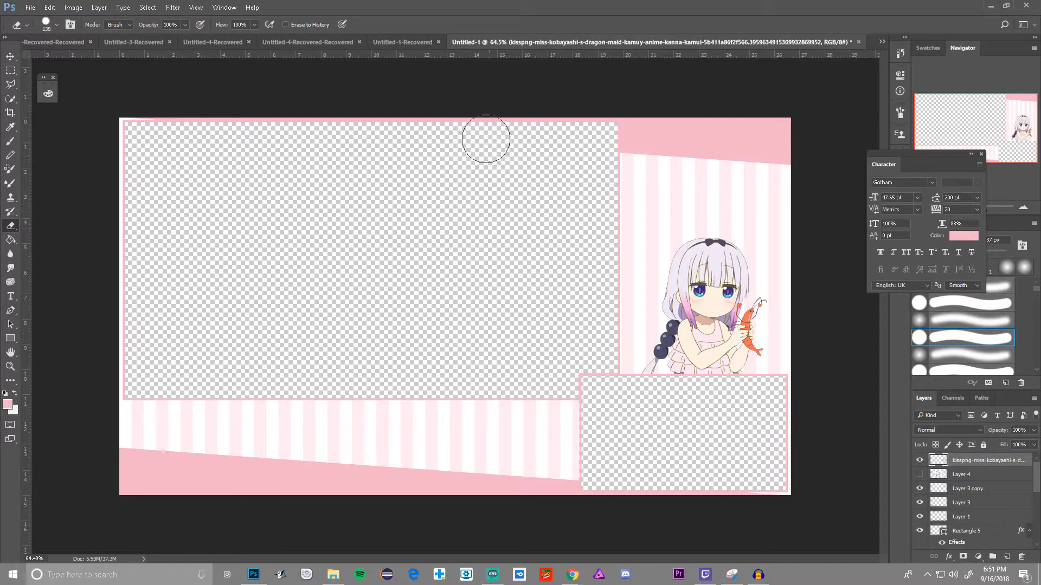
pyautogui.click(382, 42)
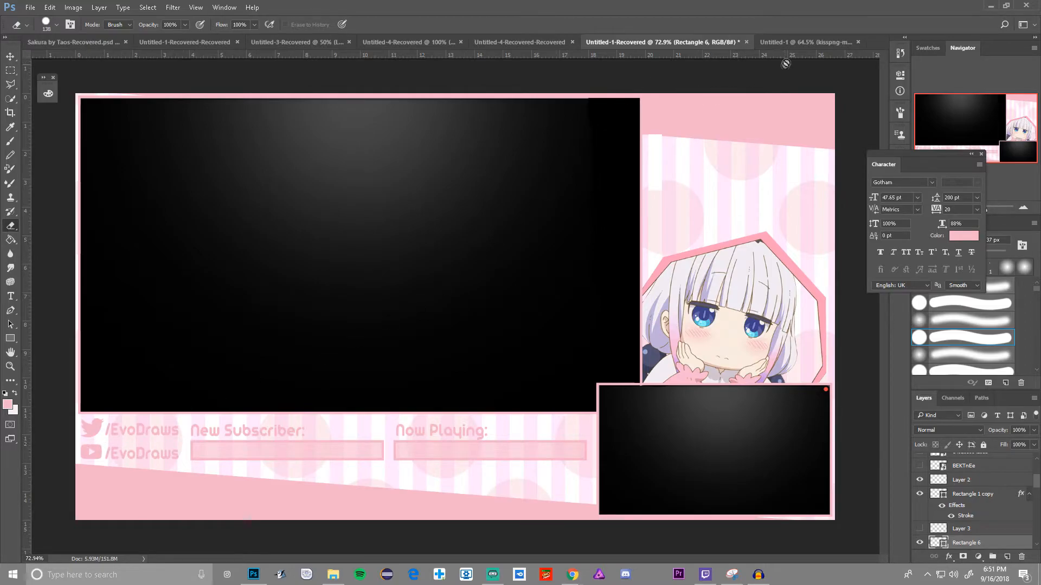
pyautogui.click(786, 42)
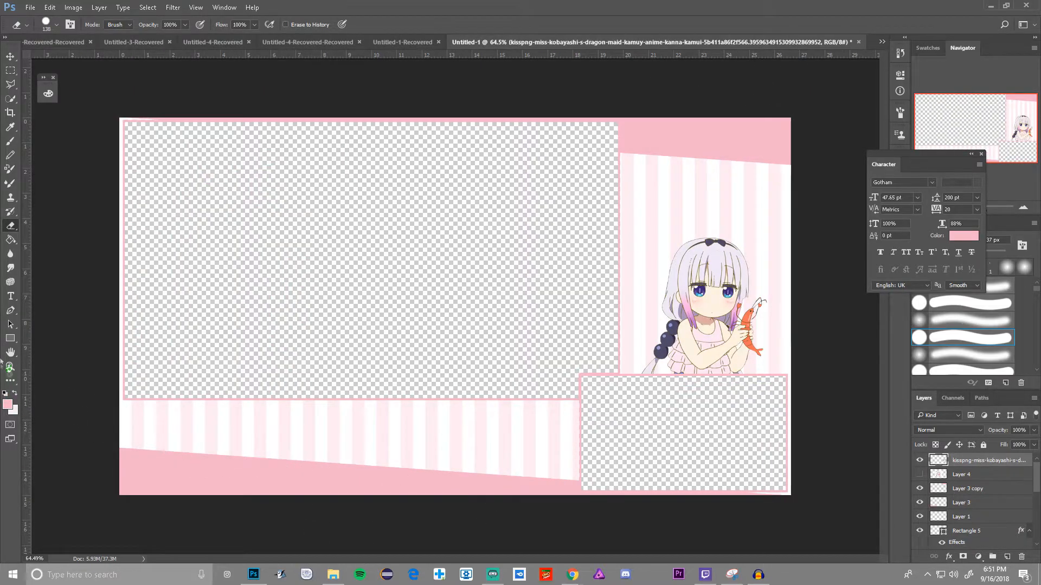
# - Draw a rectangle about 488 × 52 px over the New Subscriber box in Untitled-1-Recovered and return to the new overlay document
pyautogui.click(11, 338)
pyautogui.click(402, 42)
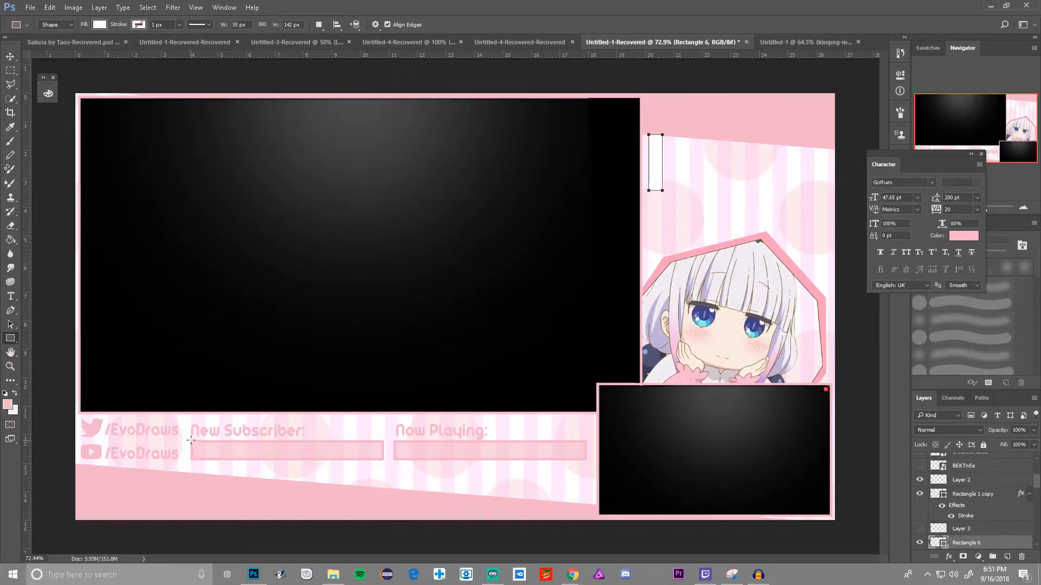
pyautogui.moveTo(190, 441); pyautogui.dragTo(383, 461)
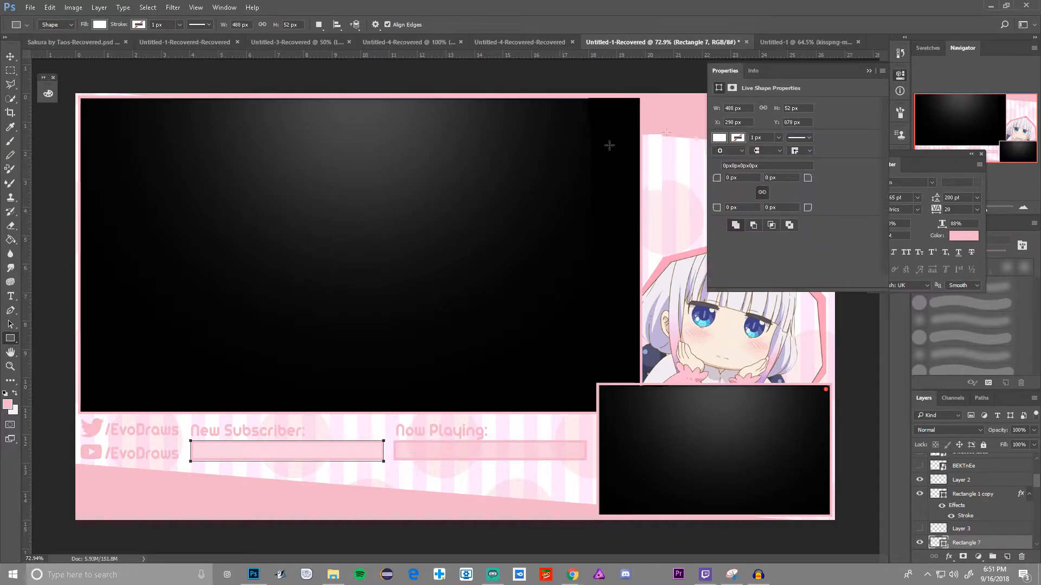
pyautogui.click(869, 71)
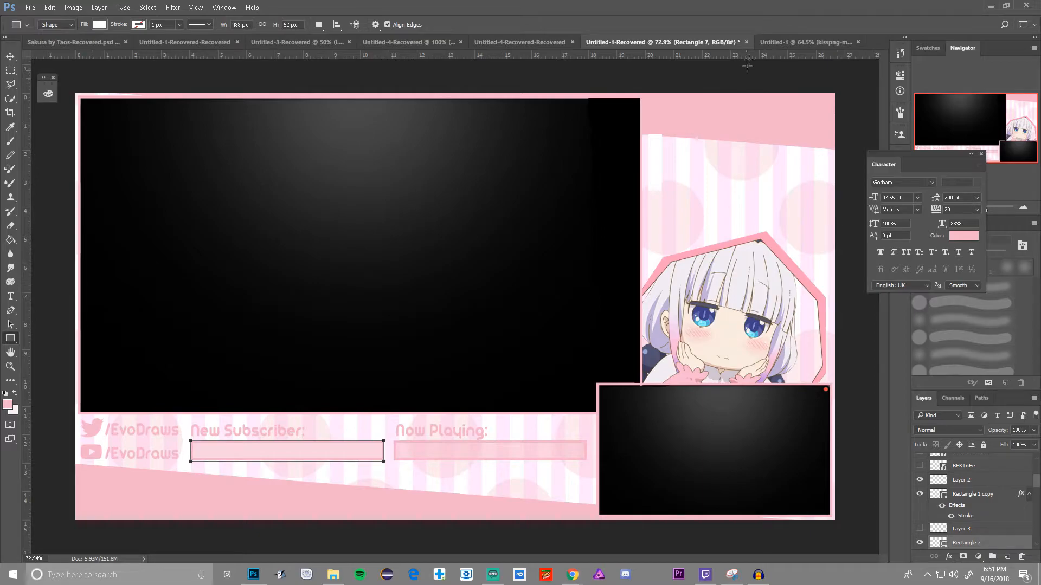
pyautogui.click(806, 42)
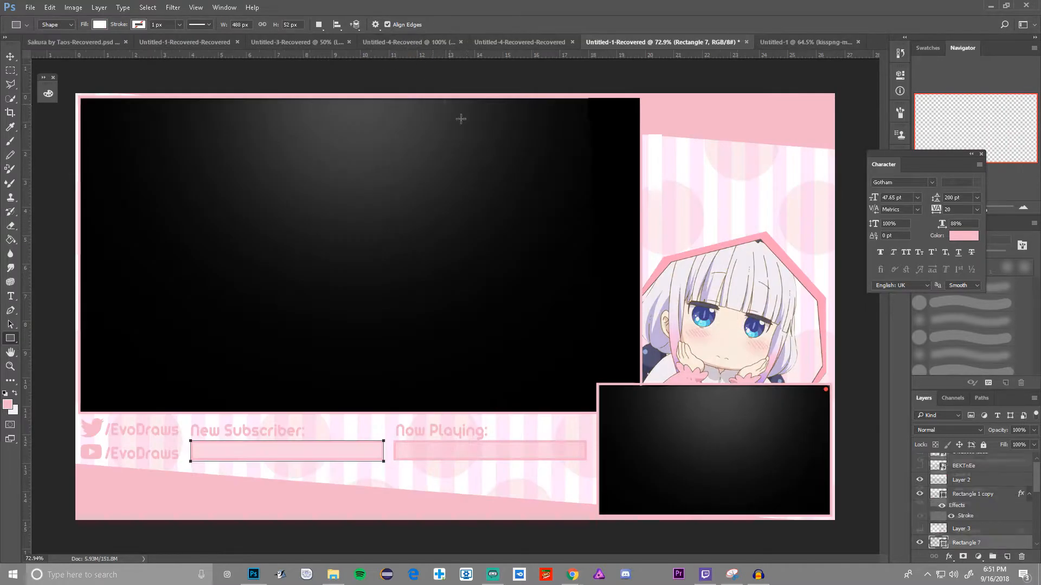
pyautogui.click(404, 42)
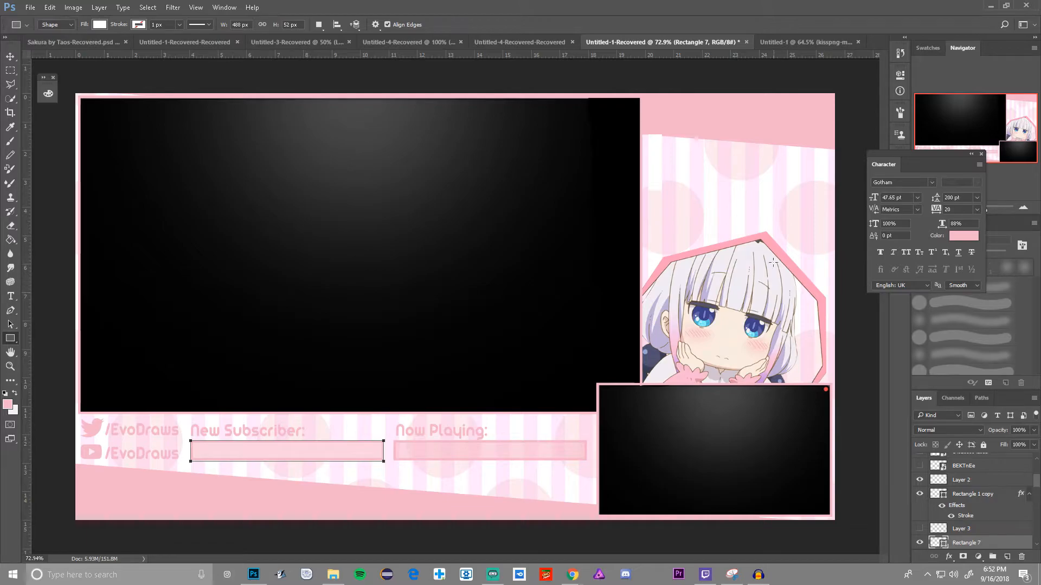
pyautogui.click(808, 41)
# - Create a new 1920 × 1080 px document at 72 pixels/inch with a white background
pyautogui.click(30, 7)
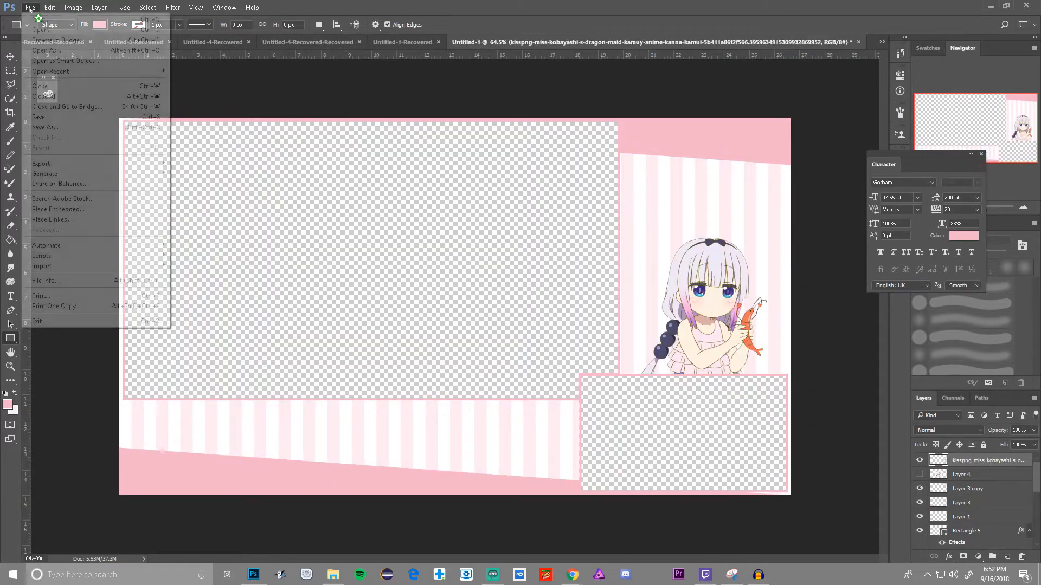
pyautogui.click(41, 19)
pyautogui.press('Tab')
pyautogui.write('192')
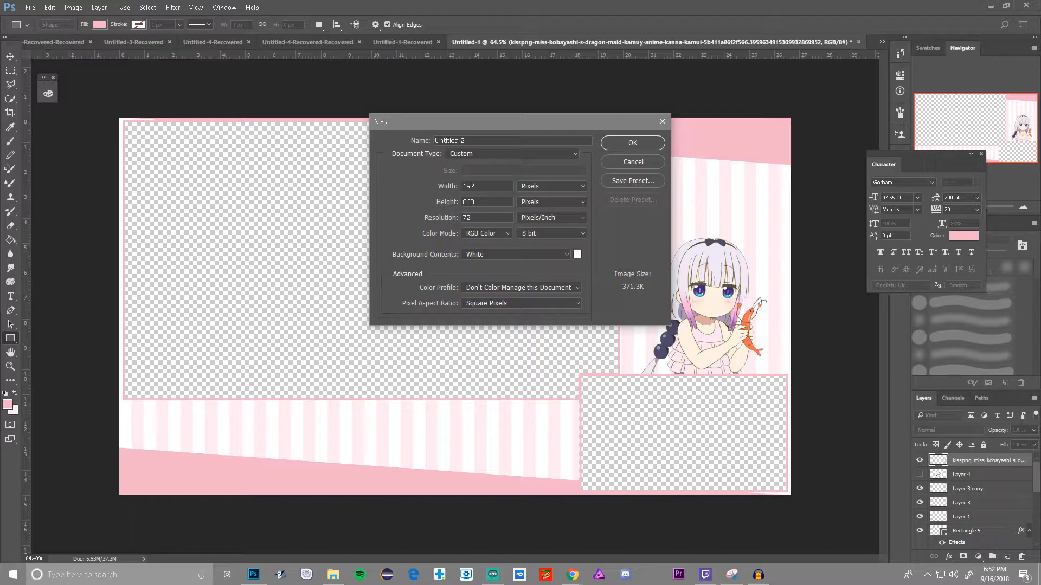
pyautogui.doubleClick(501, 187)
pyautogui.write('19')
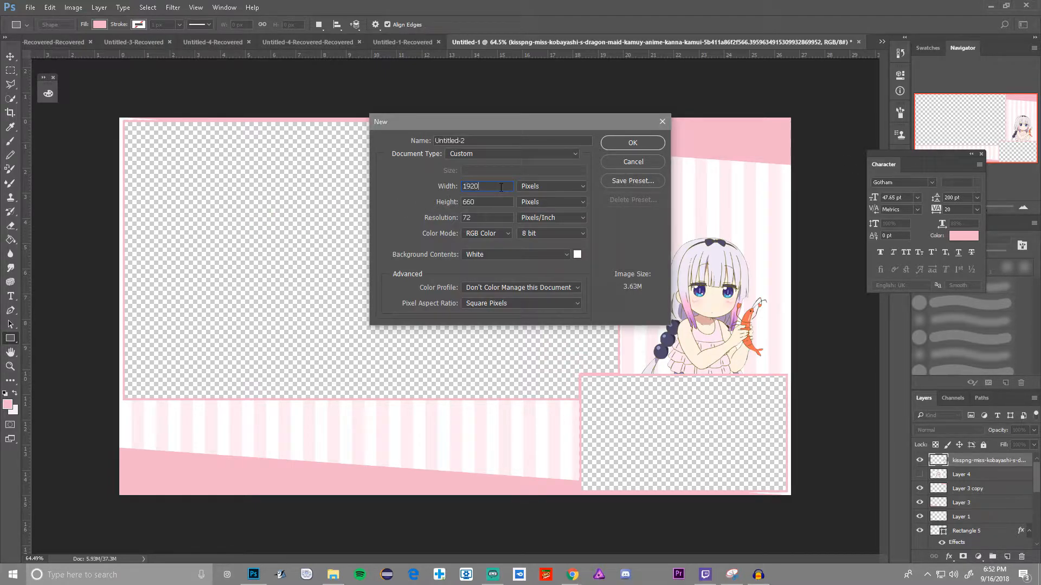
pyautogui.press('Tab')
pyautogui.write('108')
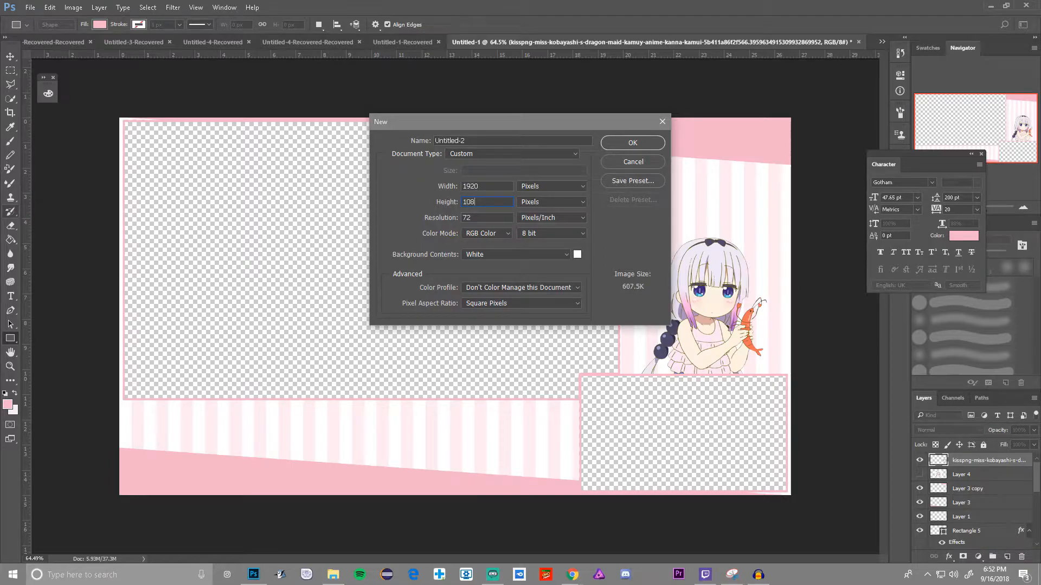
pyautogui.write('0')
pyautogui.press('Return')
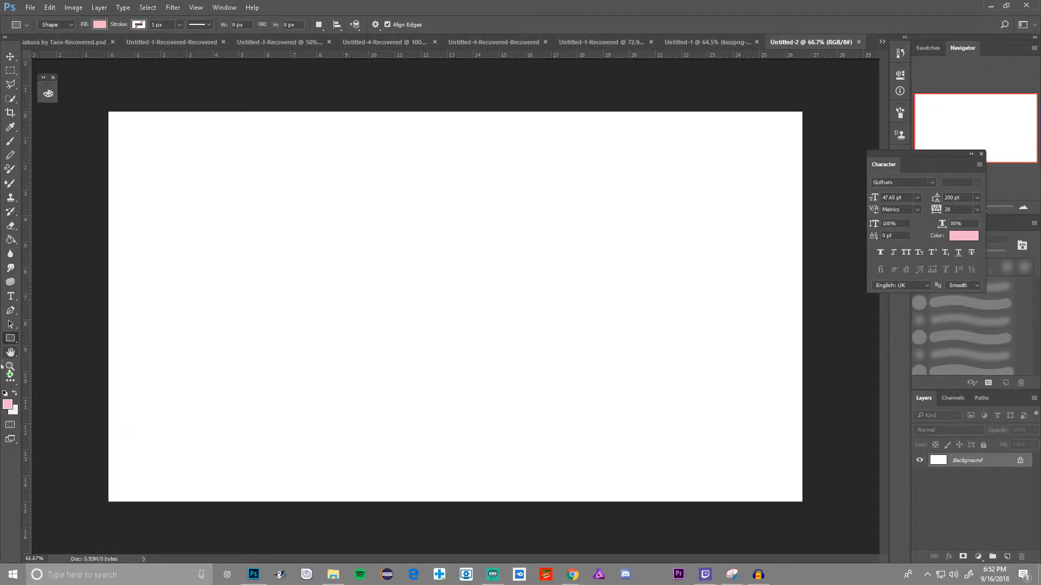
# - Draw a pink circle with the Ellipse tool, scale it to about 169 px and place it in the canvas's top-left corner
pyautogui.rightClick(10, 338)
pyautogui.click(68, 361)
pyautogui.moveTo(164, 156); pyautogui.dragTo(273, 237)
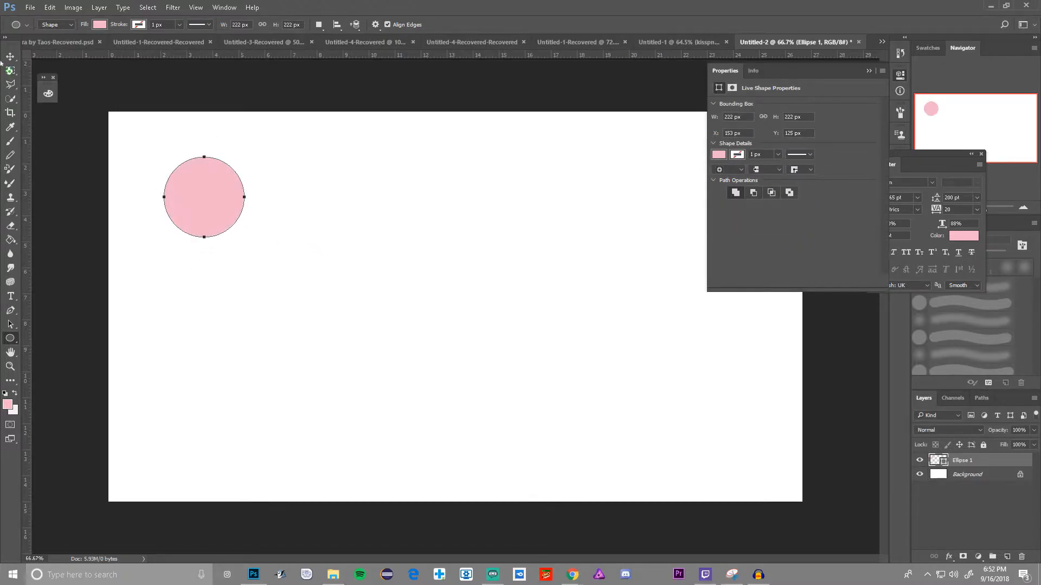
pyautogui.press('v')
pyautogui.moveTo(244, 237)
pyautogui.mouseDown()
pyautogui.moveTo(141, 147)
pyautogui.moveTo(207, 188)
pyautogui.moveTo(236, 222)
pyautogui.mouseUp()
pyautogui.click(479, 24)
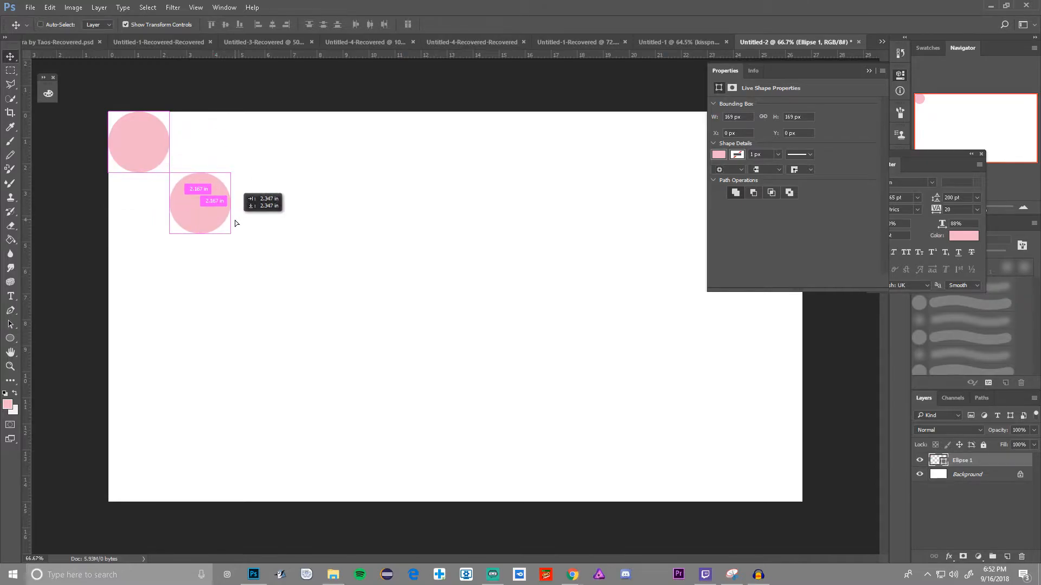
# - Duplicate the circle down the canvas's left side to form two staggered columns of seven dots in total
pyautogui.moveTo(236, 223); pyautogui.dragTo(153, 278)
pyautogui.moveTo(152, 280); pyautogui.dragTo(216, 406)
pyautogui.moveTo(211, 355); pyautogui.dragTo(147, 526)
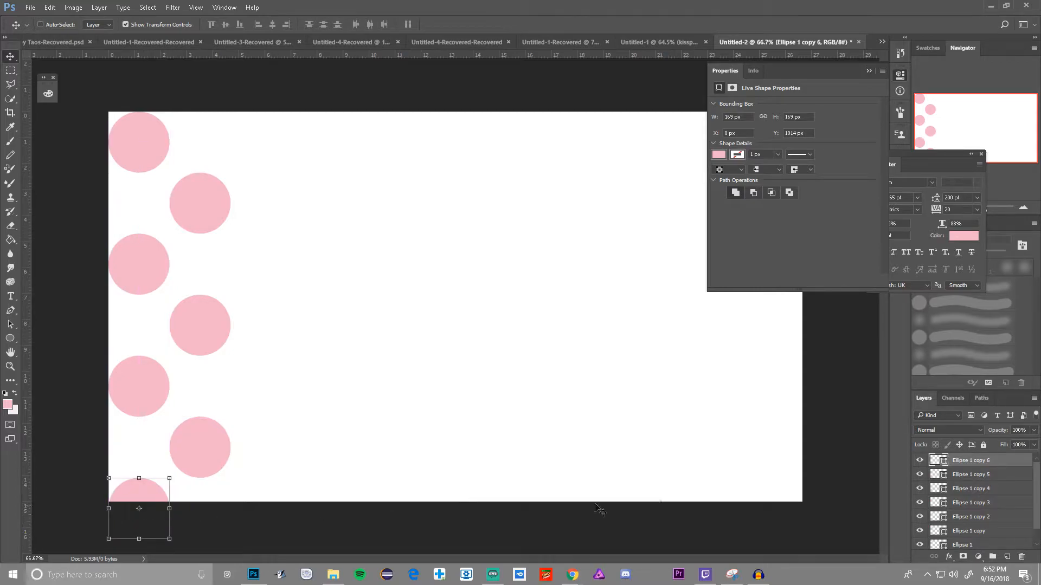
# - Select all the circle layers and put them in one group
pyautogui.scroll(-1, 970, 504)
pyautogui.keyDown('shift'); pyautogui.click(974, 530); pyautogui.keyUp('shift')
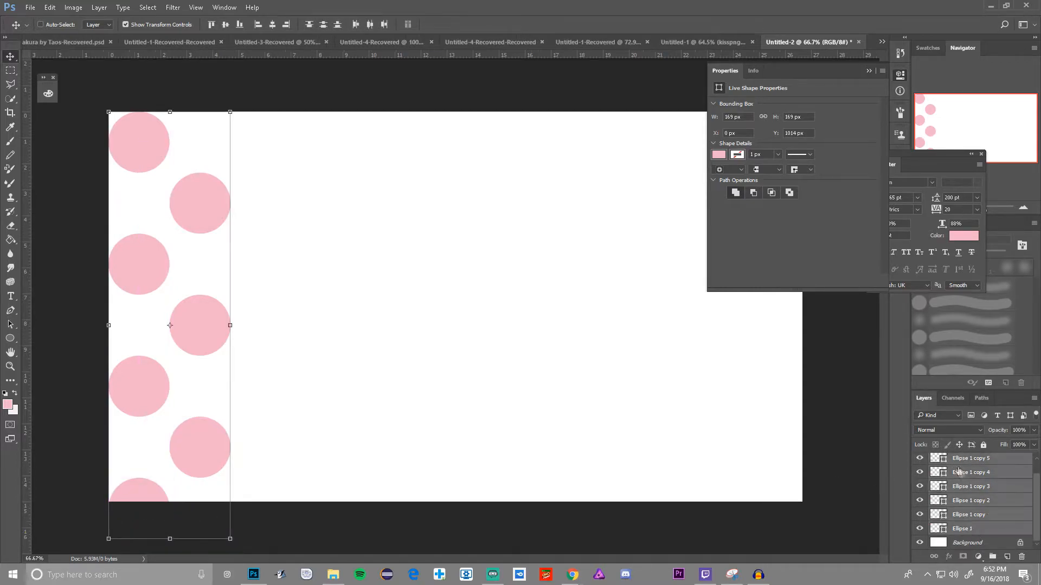
pyautogui.scroll(1, 978, 512)
pyautogui.click(993, 557)
# - Duplicate the dot group and position the copy directly to its right, adjusting the spacing between the columns
pyautogui.moveTo(190, 279); pyautogui.dragTo(323, 309)
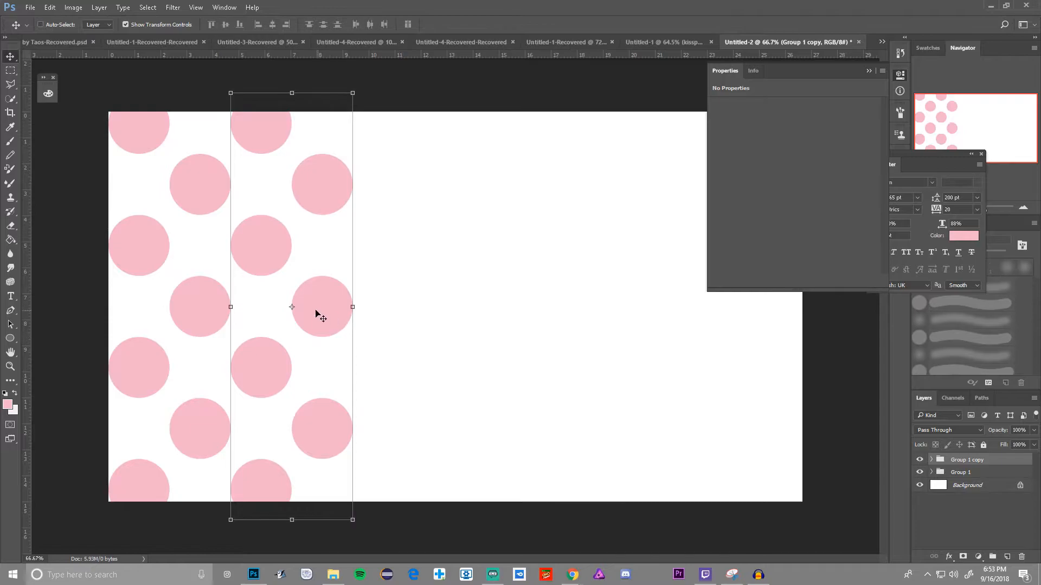
pyautogui.moveTo(315, 306)
pyautogui.mouseDown()
pyautogui.moveTo(285, 311)
pyautogui.moveTo(311, 320)
pyautogui.moveTo(325, 301)
pyautogui.moveTo(310, 313)
pyautogui.mouseUp()
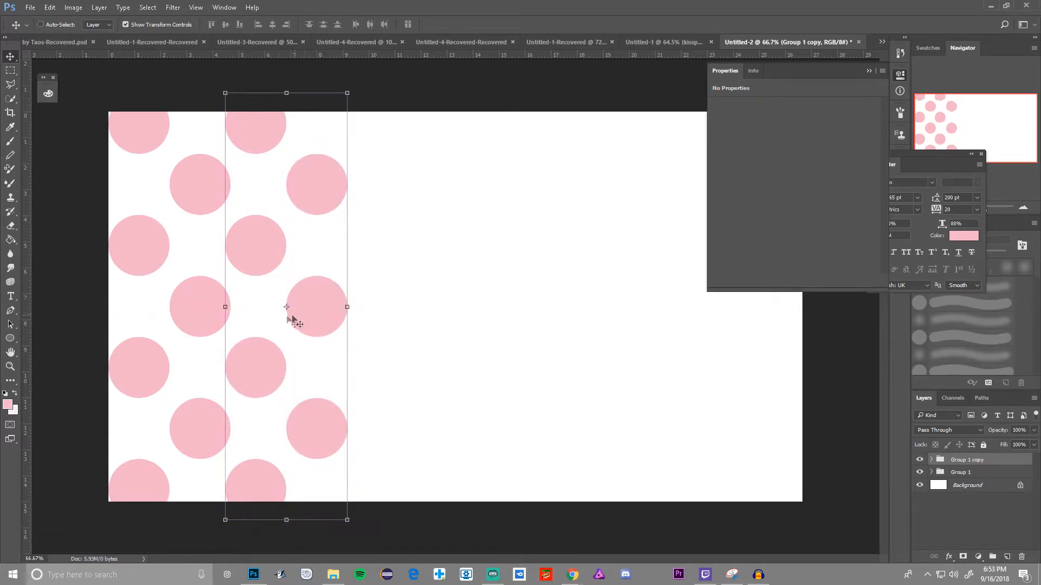
pyautogui.moveTo(249, 369); pyautogui.dragTo(251, 372)
# - Group both dot groups together and duplicate the result twice to the right until the dots cover the canvas width
pyautogui.keyDown('shift'); pyautogui.click(954, 474); pyautogui.keyUp('shift')
pyautogui.hotkey('ctrl', 'g')
pyautogui.moveTo(293, 321); pyautogui.dragTo(540, 317)
pyautogui.moveTo(484, 372); pyautogui.dragTo(661, 374)
pyautogui.hotkey('ctrl', '-')
pyautogui.hotkey('ctrl', '-')
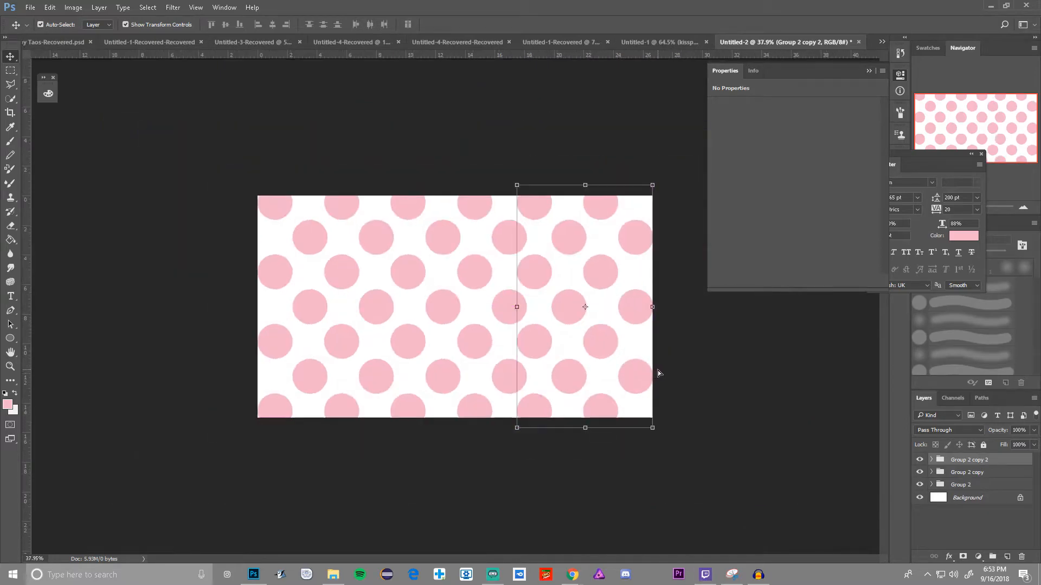
pyautogui.hotkey('ctrl', '+')
pyautogui.click(869, 71)
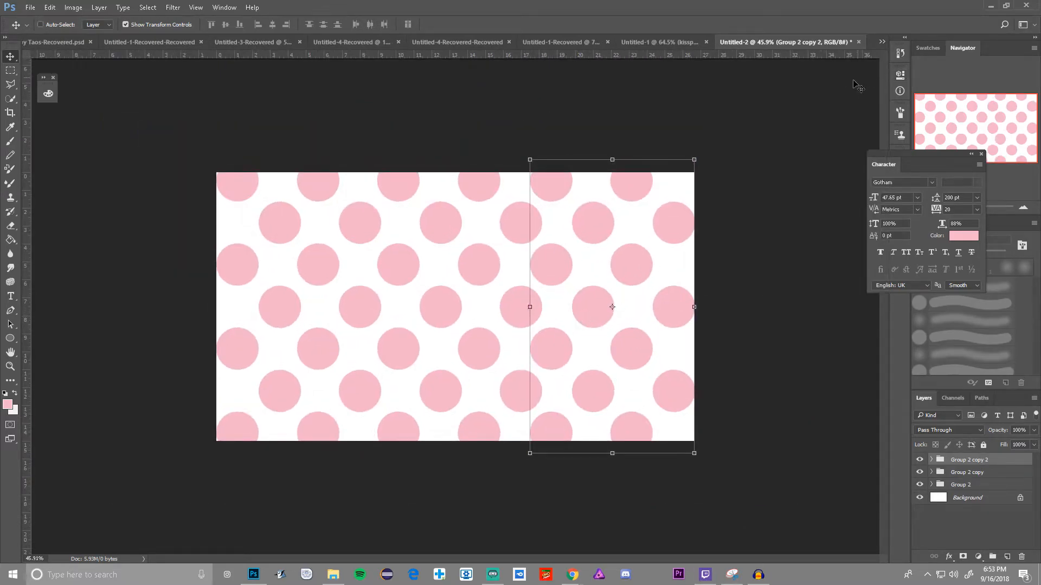
# - Combine the three dot groups into one group and duplicate it
pyautogui.hotkey('ctrl', '-')
pyautogui.hotkey('ctrl', 'alt', 'a')
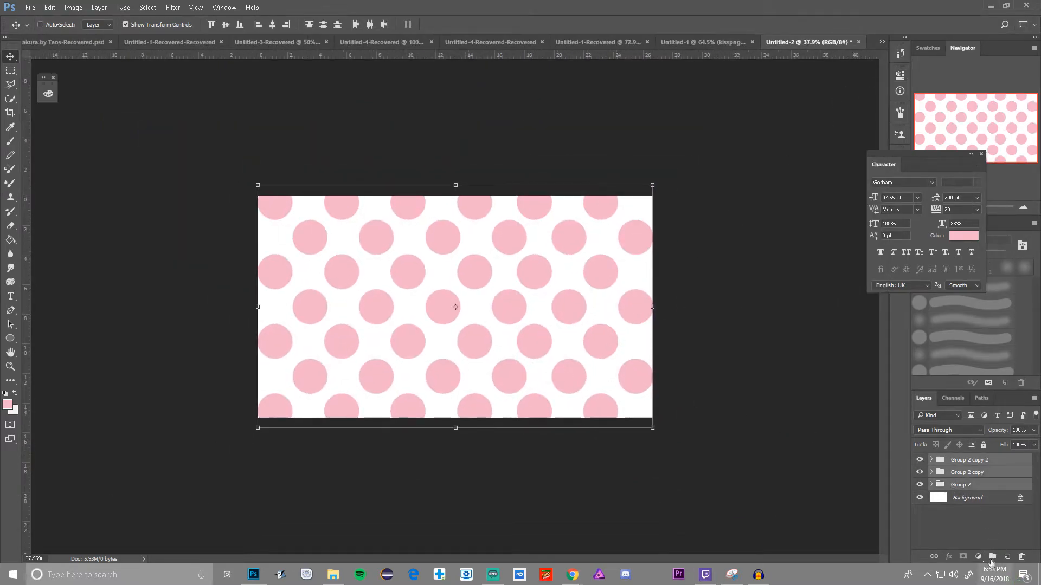
pyautogui.hotkey('ctrl', 'g')
pyautogui.hotkey('ctrl', 'j')
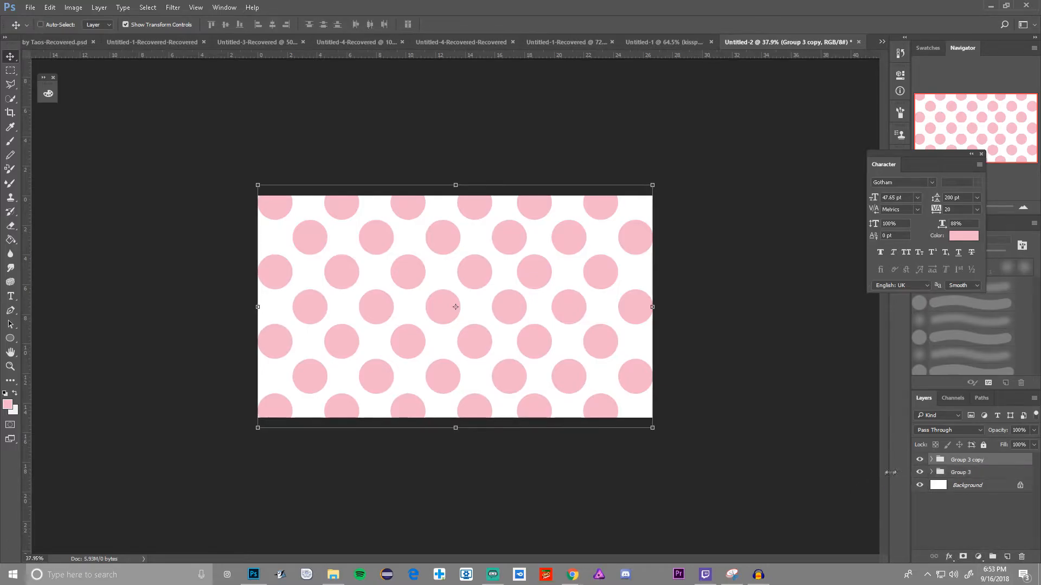
# - Bring the merged dot pattern into the Untitled-1 overlay and place its layer directly below Rectangle 5 copy
pyautogui.moveTo(557, 384); pyautogui.dragTo(479, 348)
pyautogui.scroll(-5, 475, 277)
pyautogui.moveTo(451, 298); pyautogui.dragTo(572, 331)
pyautogui.moveTo(968, 461); pyautogui.dragTo(927, 486)
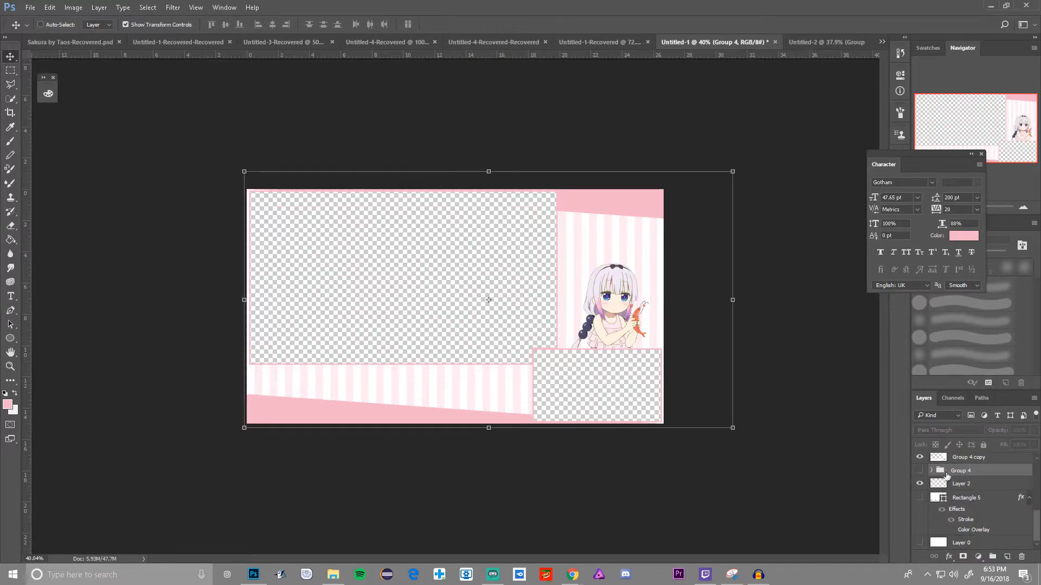
pyautogui.hotkey('ctrl', 'z')
pyautogui.moveTo(954, 462); pyautogui.dragTo(942, 512)
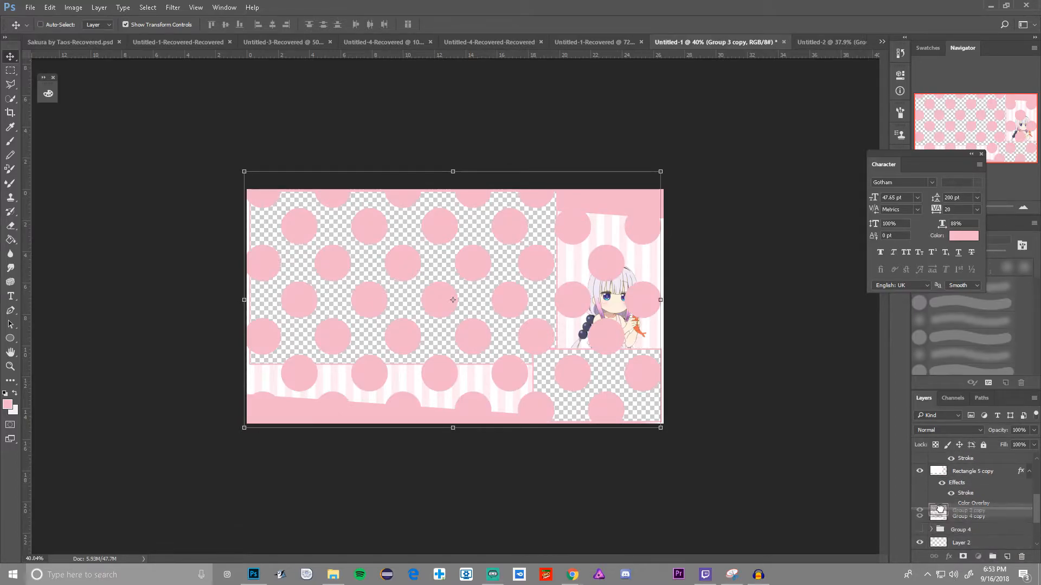
pyautogui.scroll(5, 569, 318)
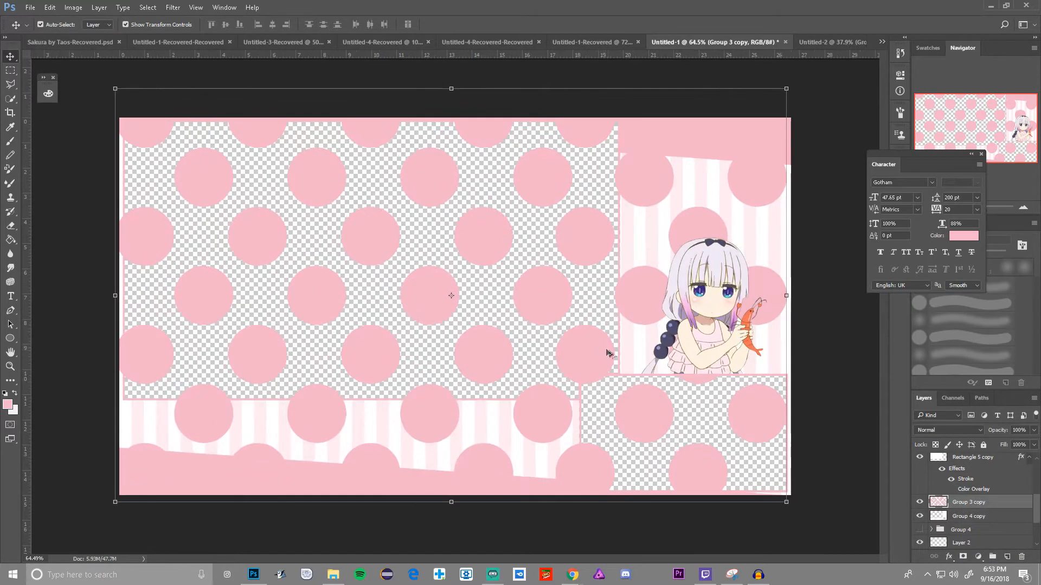
# - Select the area inside the large game frame and delete the dots from it on the Group 3 copy layer
pyautogui.scroll(-4, 620, 352)
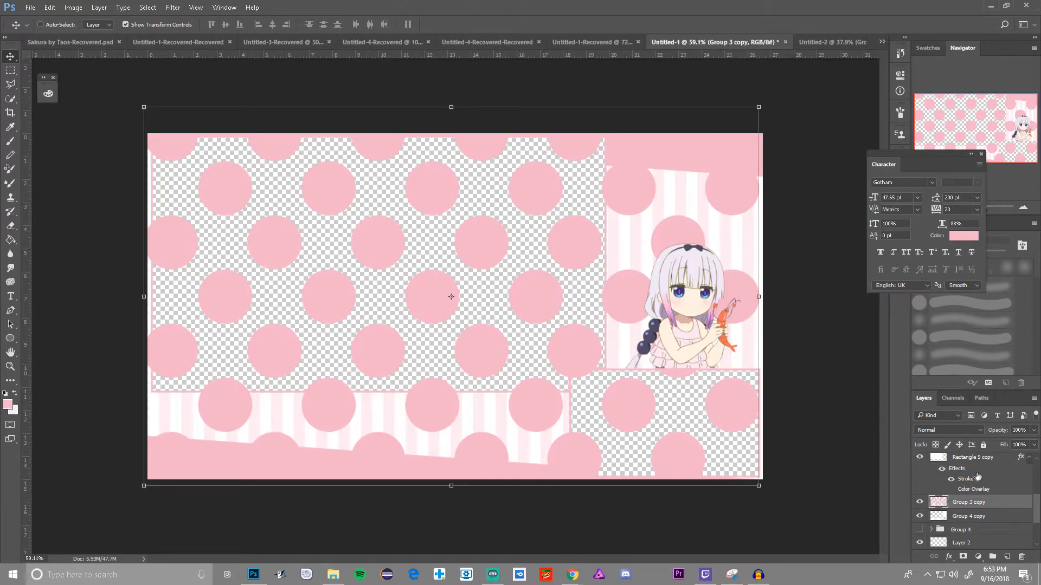
pyautogui.scroll(1, 978, 477)
pyautogui.click(954, 486)
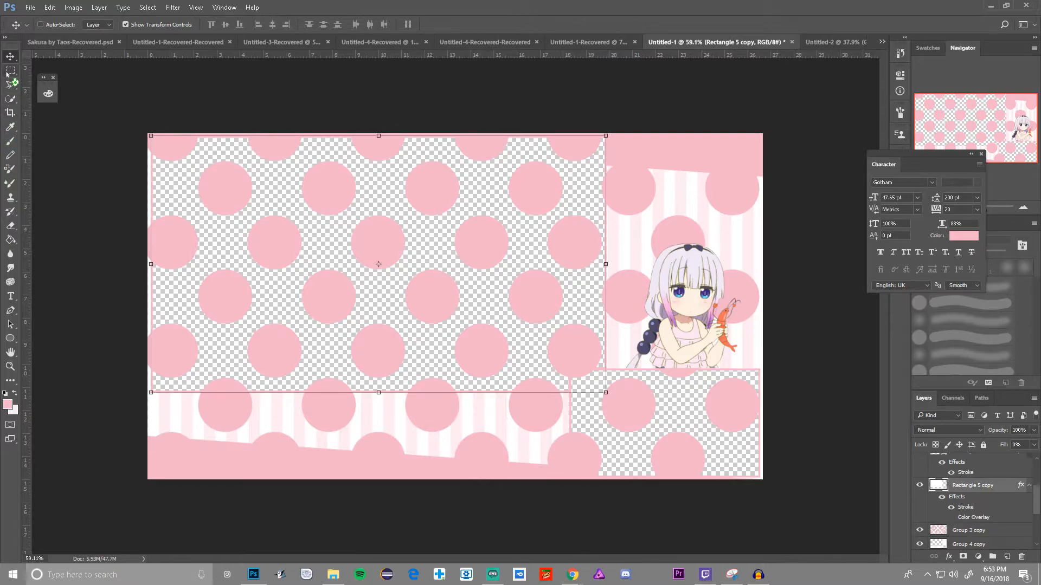
pyautogui.press('m')
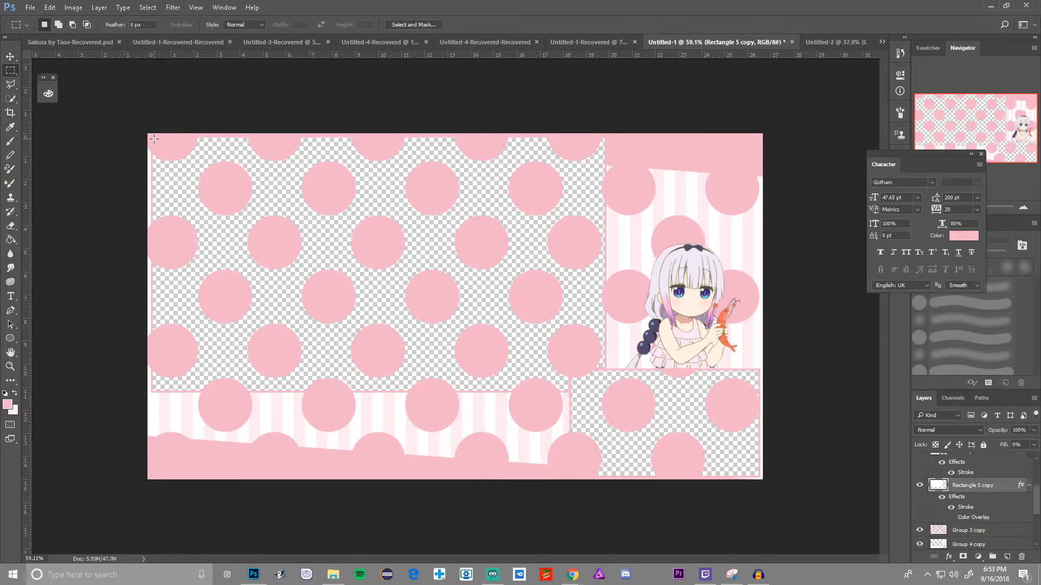
pyautogui.click(920, 530)
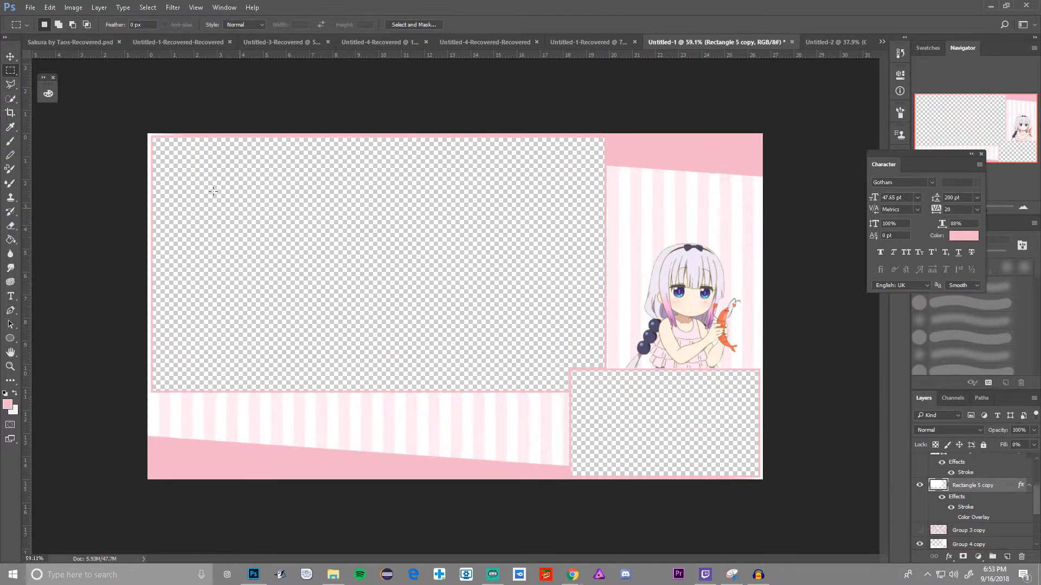
pyautogui.moveTo(152, 136); pyautogui.dragTo(605, 390)
pyautogui.click(920, 530)
pyautogui.click(961, 532)
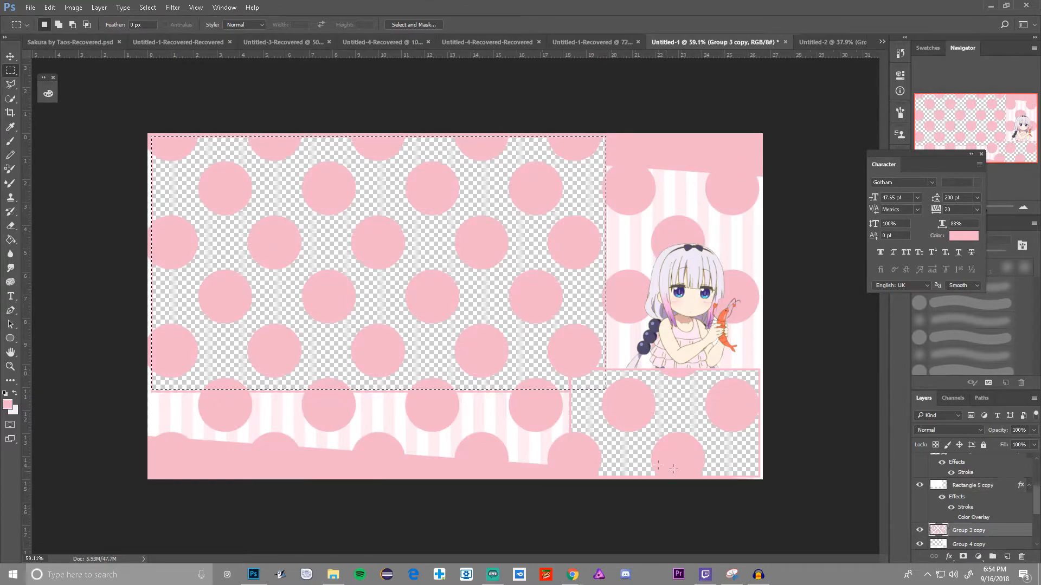
pyautogui.press('Delete')
pyautogui.hotkey('ctrl', 'd')
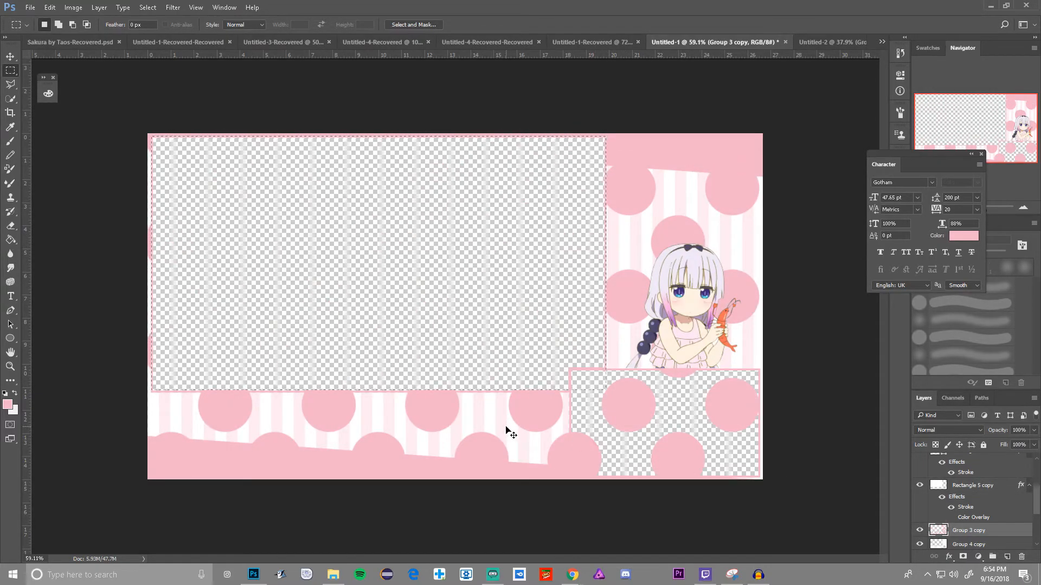
# - Select the webcam frame area and delete the dots from it on the Group 3 copy layer
pyautogui.click(953, 489)
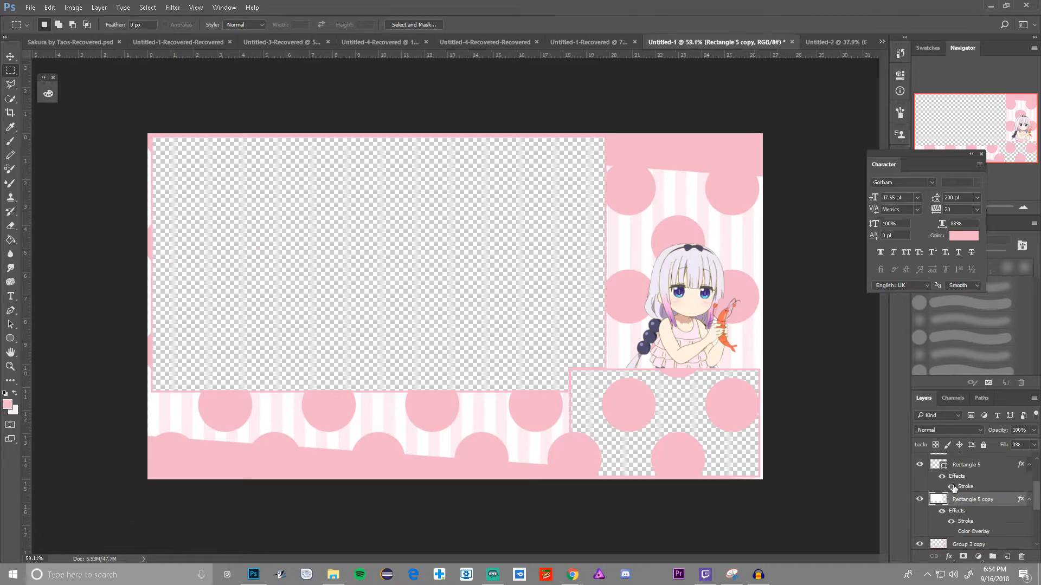
pyautogui.scroll(1, 954, 489)
pyautogui.click(949, 464)
pyautogui.scroll(-2, 938, 494)
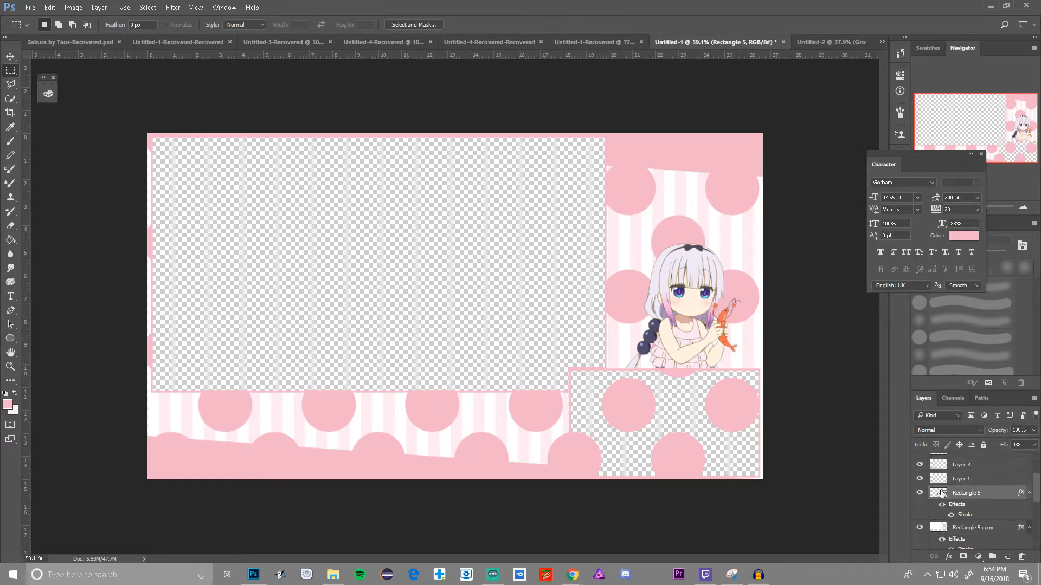
pyautogui.moveTo(572, 371); pyautogui.dragTo(760, 476)
pyautogui.click(970, 517)
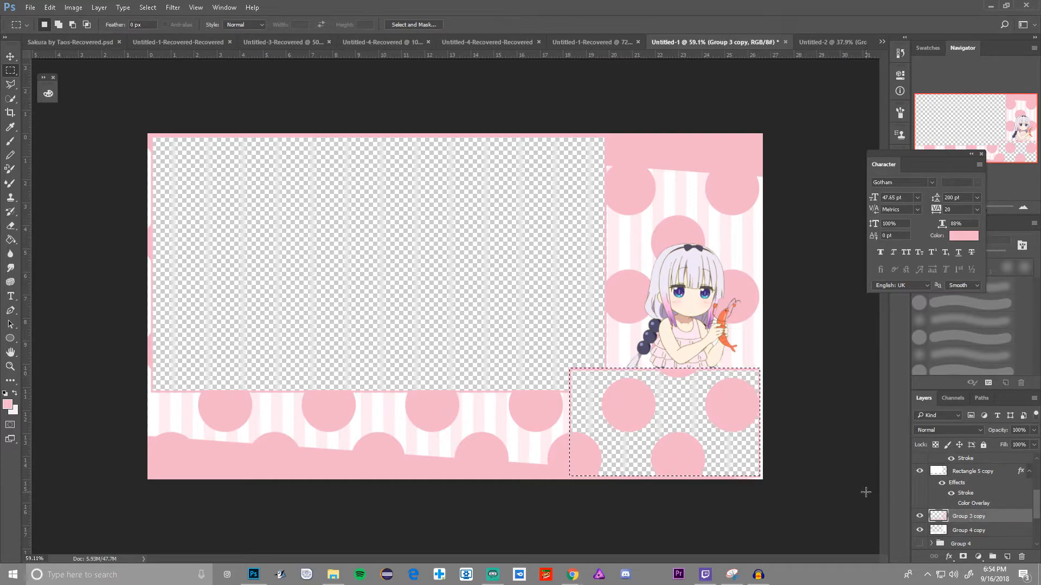
pyautogui.press('Delete')
pyautogui.click(655, 459)
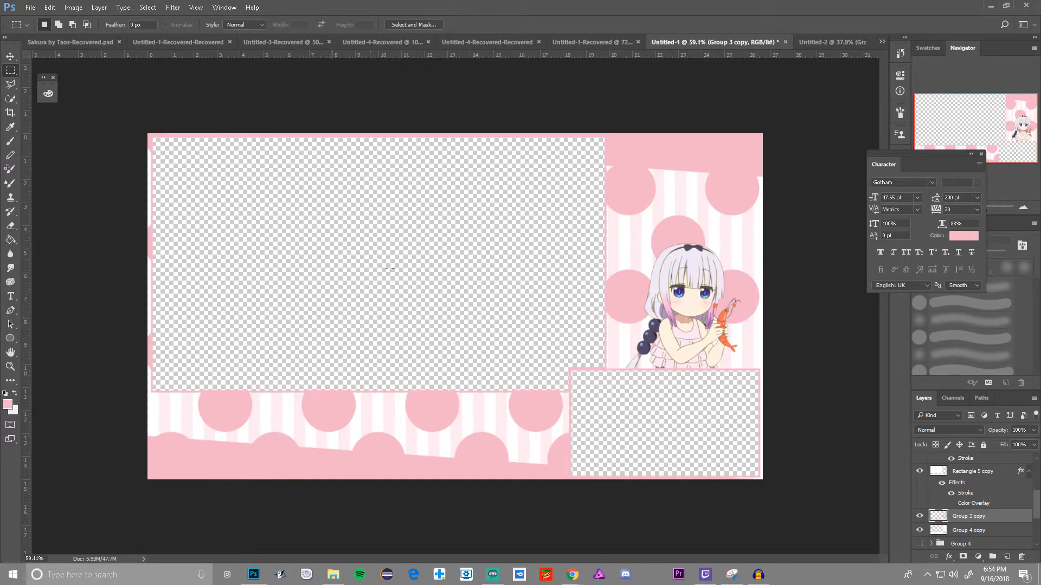
# - Set the dot pattern layer's opacity to 25%
pyautogui.scroll(-1, 458, 428)
pyautogui.scroll(2, 629, 415)
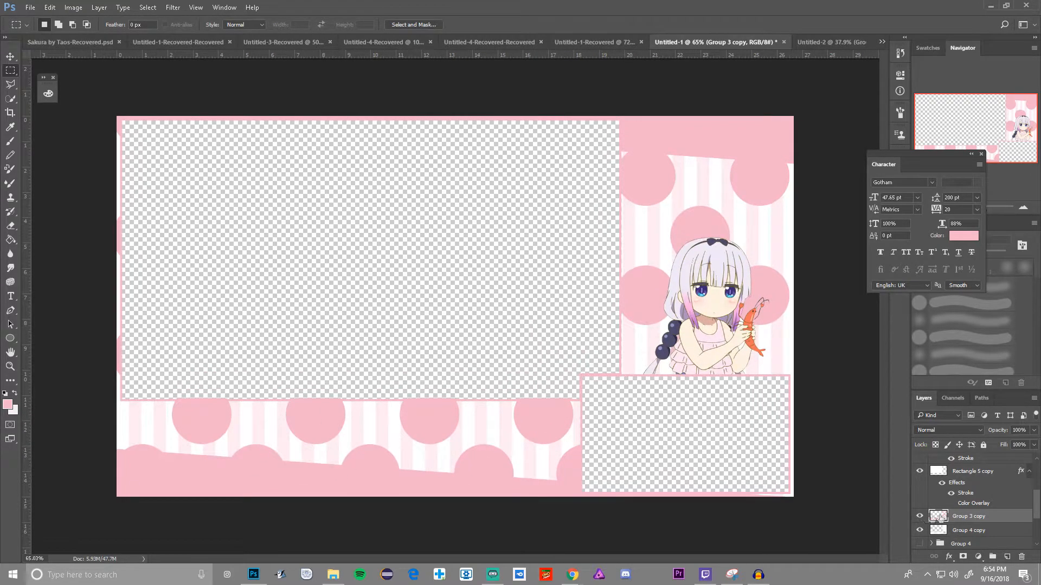
pyautogui.click(1033, 430)
pyautogui.moveTo(1033, 444); pyautogui.dragTo(995, 445)
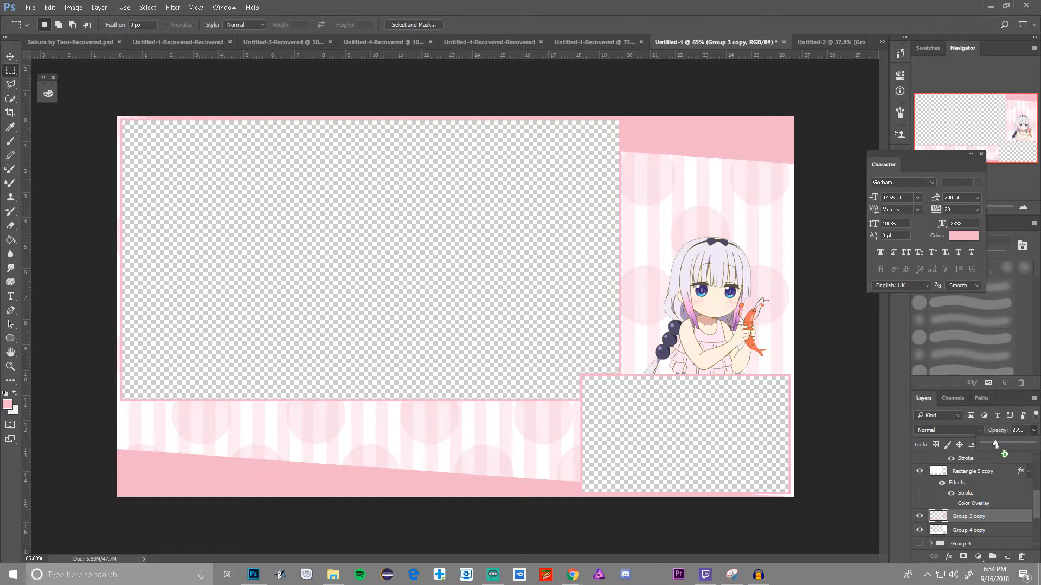
pyautogui.scroll(-3, 575, 337)
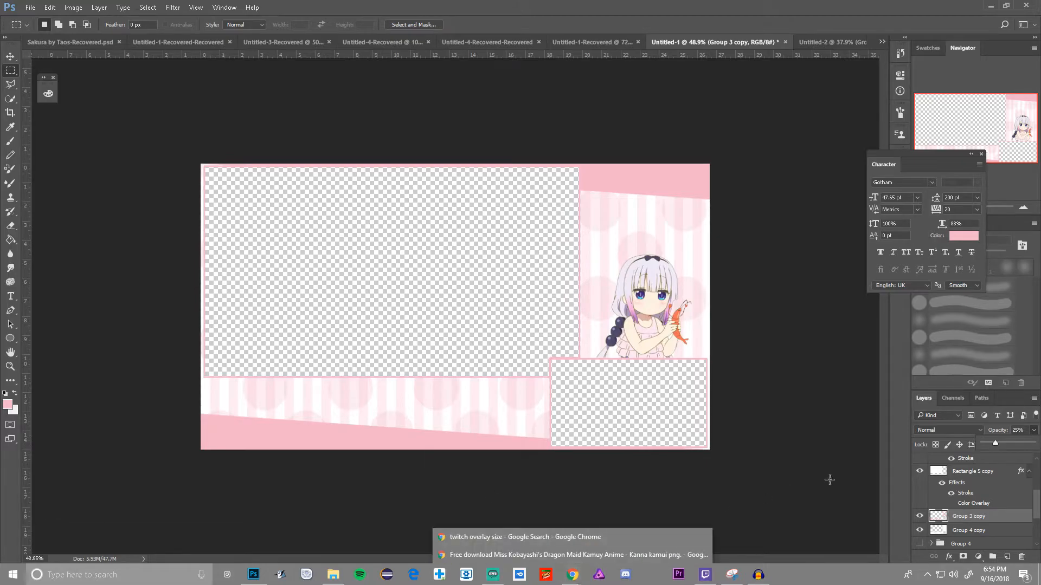
pyautogui.scroll(5, 943, 514)
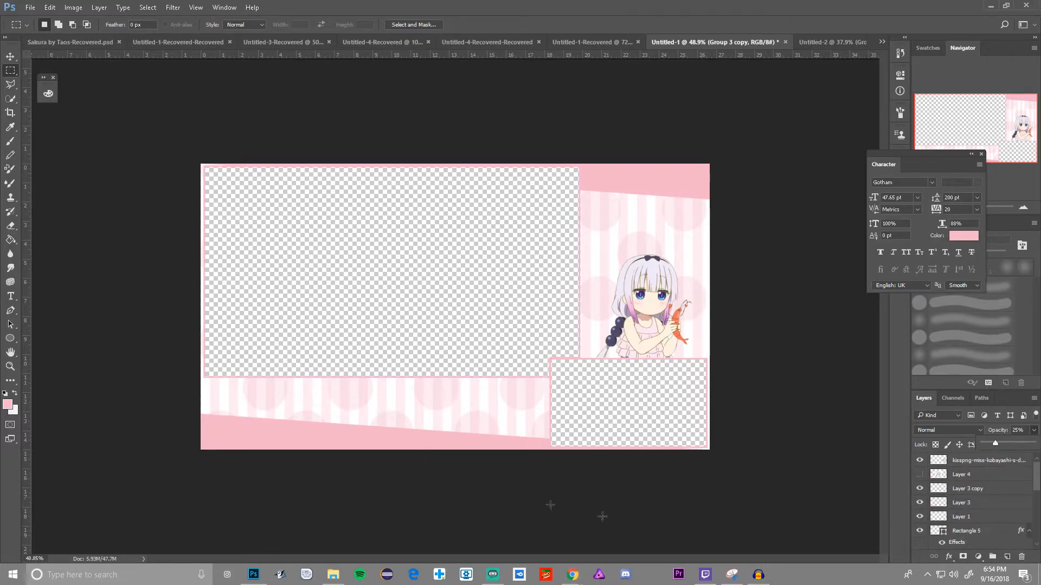
# - Copy the Rectangle 7 info bar from Untitled-1-Recovered into the Untitled-1 overlay, placing it on the lower striped band beside the webcam frame
pyautogui.click(594, 42)
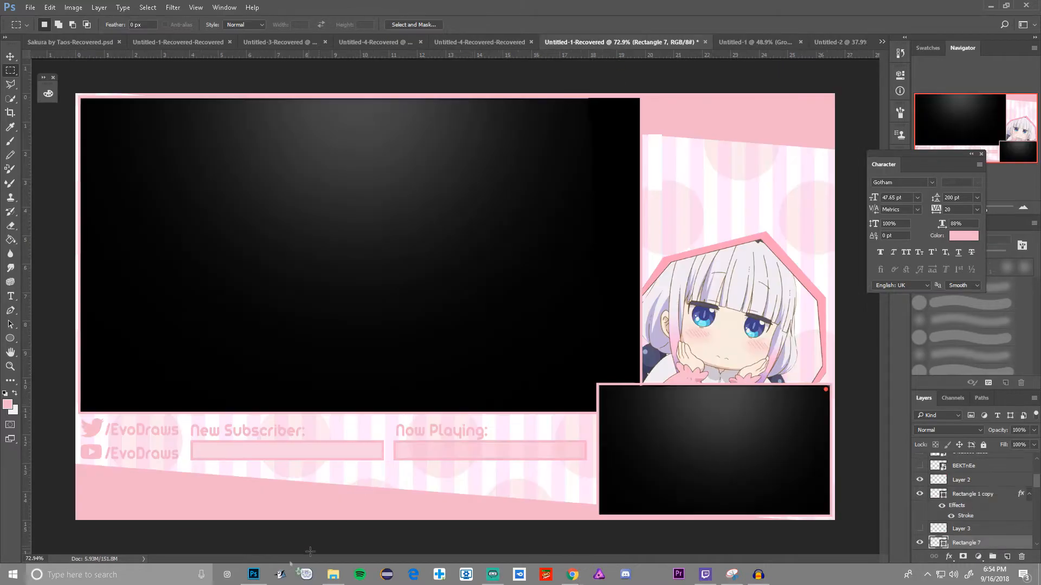
pyautogui.click(920, 544)
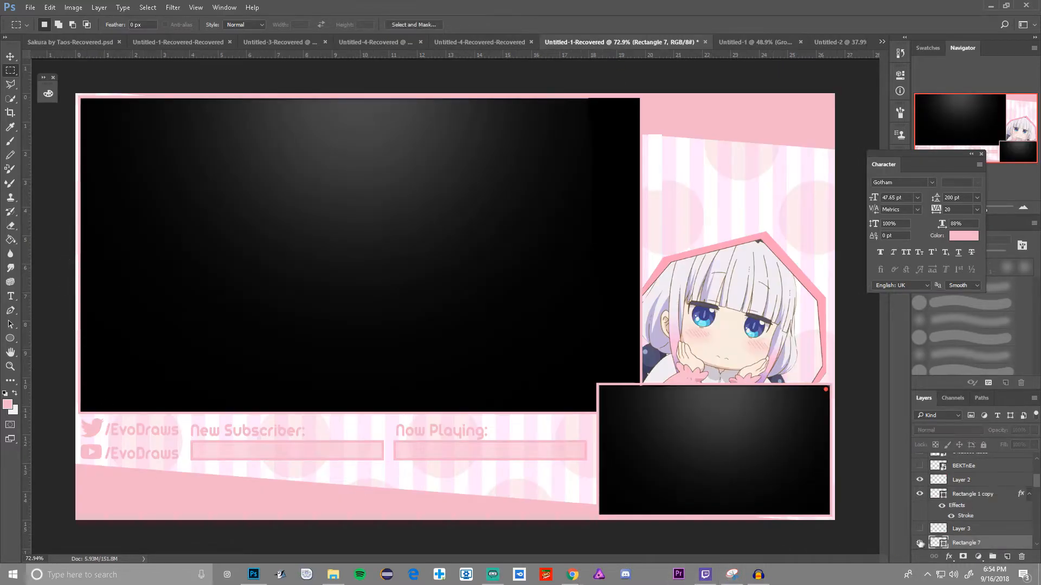
pyautogui.press('v')
pyautogui.moveTo(333, 451); pyautogui.dragTo(513, 410)
# - Give the Rectangle 7 bar a color overlay sampled from the lower pink wedge (#f4b5c8) and a pink inside stroke
pyautogui.rightClick(954, 515)
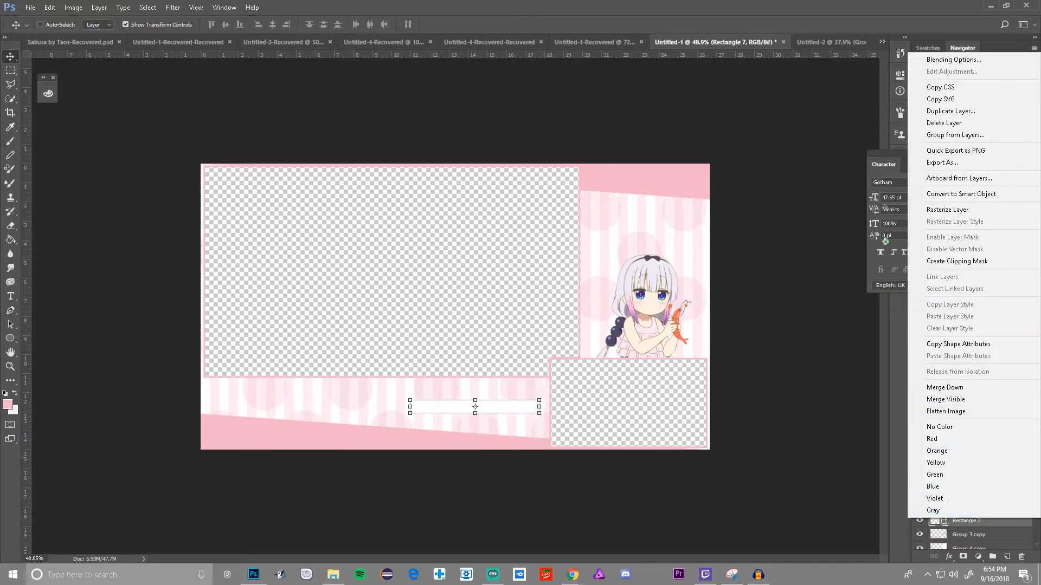
pyautogui.click(933, 60)
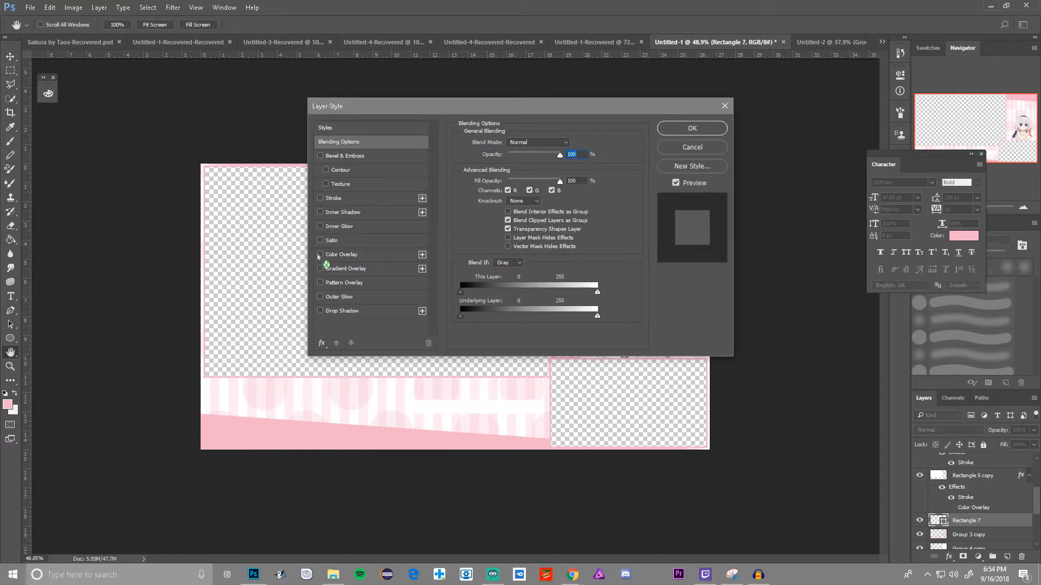
pyautogui.click(319, 255)
pyautogui.click(572, 144)
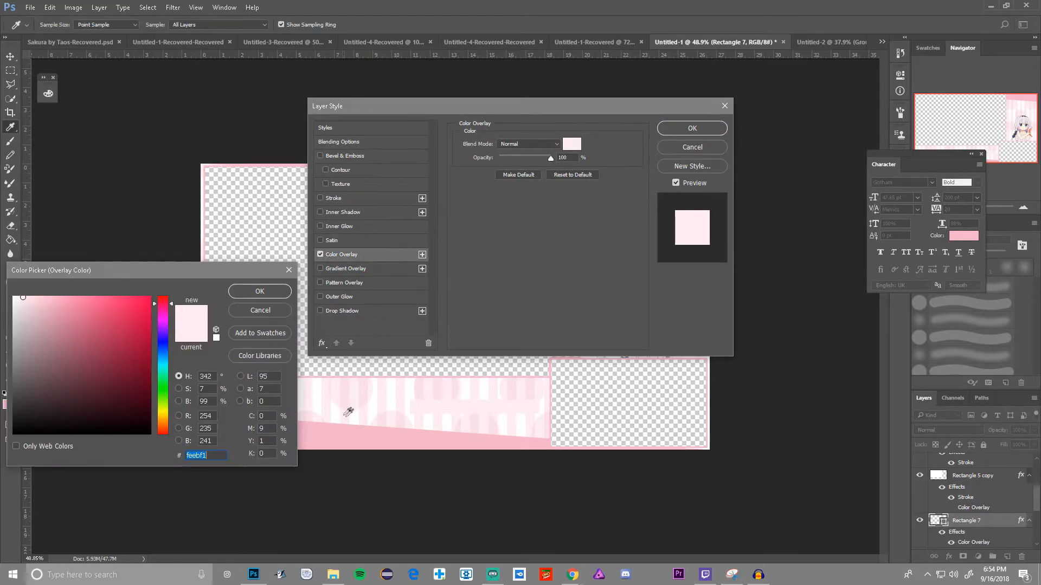
pyautogui.click(363, 438)
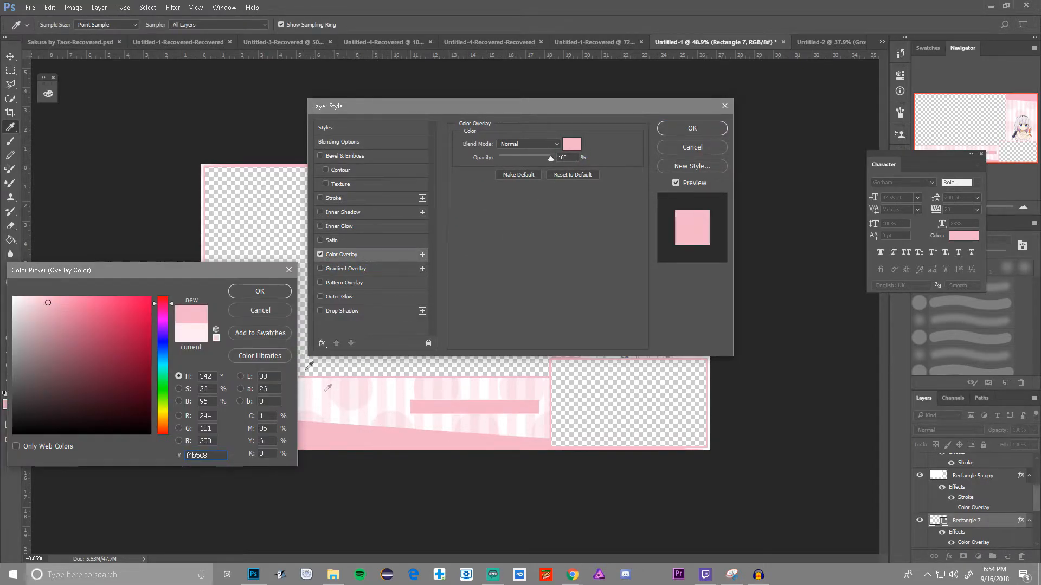
pyautogui.click(260, 293)
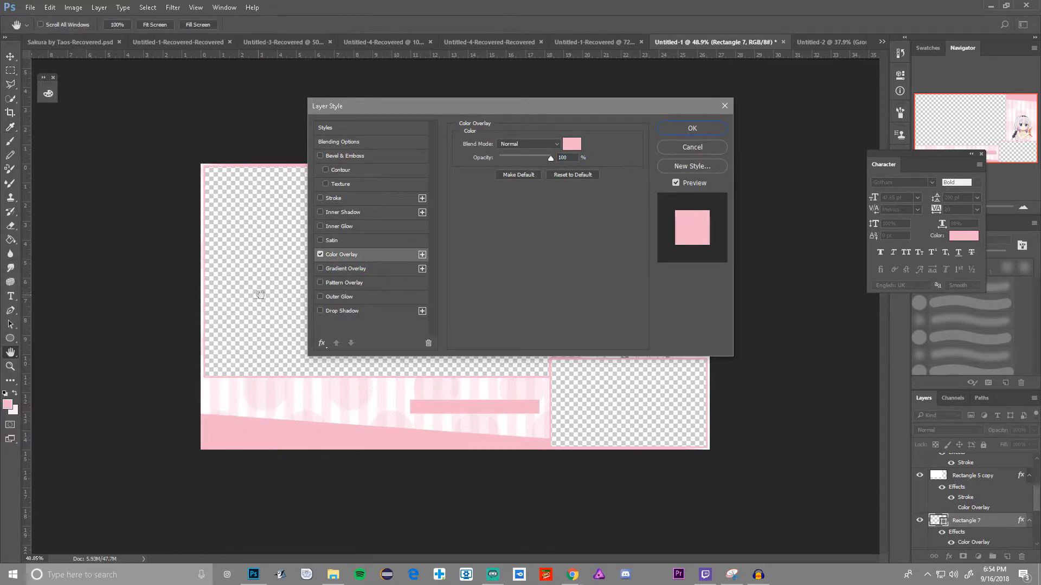
pyautogui.click(336, 199)
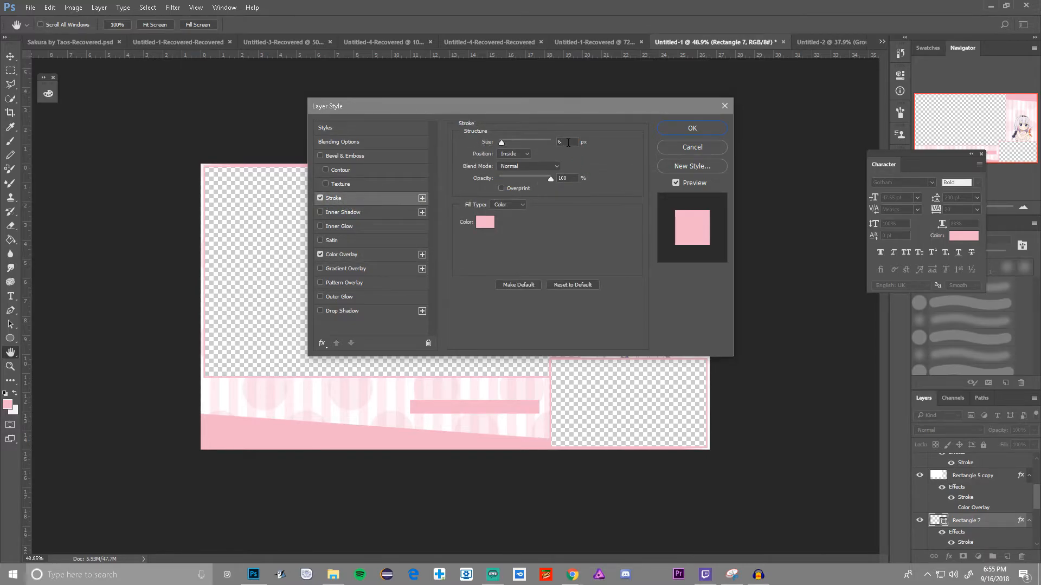
pyautogui.click(693, 131)
# - Try to make the Rectangle 7 bar translucent by lowering its layer fill
pyautogui.click(1035, 445)
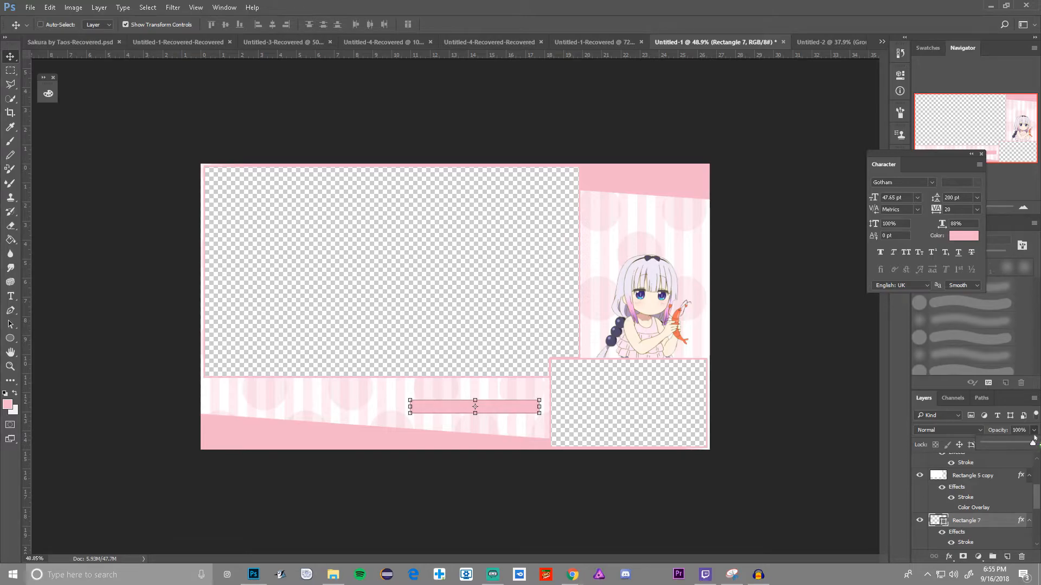
pyautogui.click(1034, 433)
pyautogui.click(1033, 445)
pyautogui.moveTo(1021, 460); pyautogui.dragTo(1007, 460)
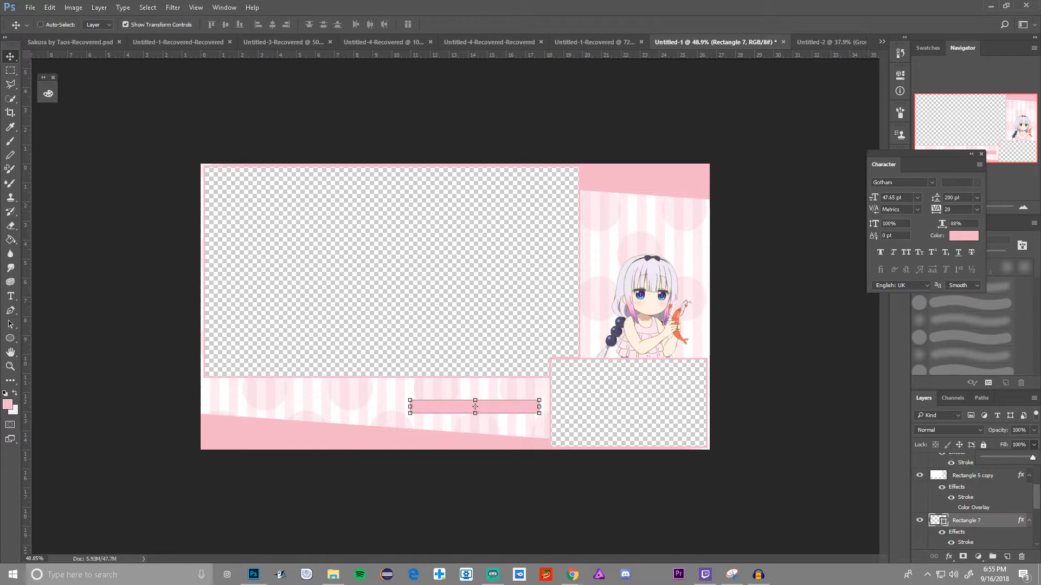
pyautogui.click(919, 521)
pyautogui.click(920, 521)
# - Turn off the bar's color overlay and set its shape fill to the wedge's pink, #f4b5c8
pyautogui.scroll(-1, 970, 516)
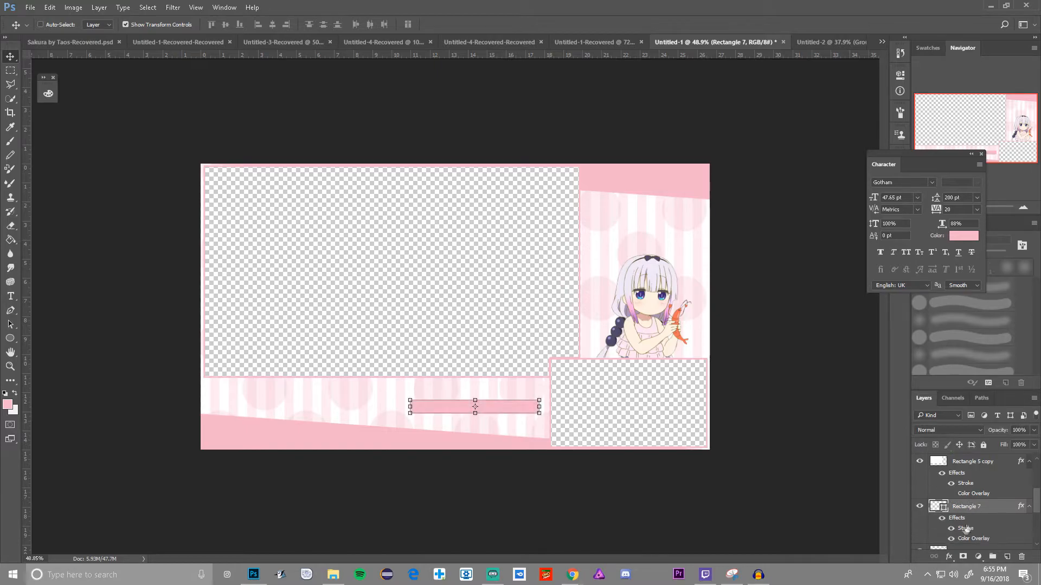
pyautogui.click(951, 540)
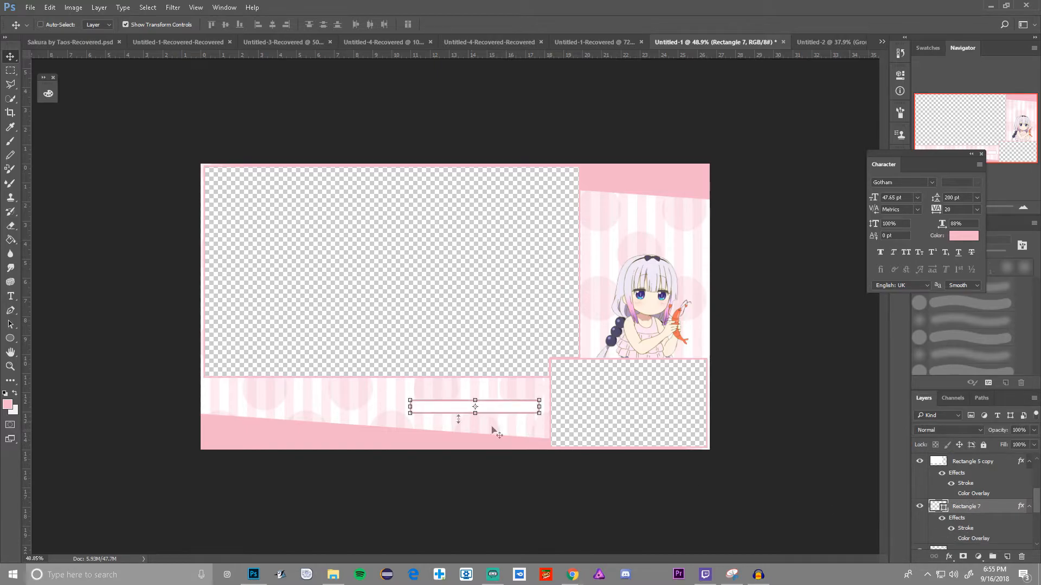
pyautogui.click(10, 341)
pyautogui.click(100, 25)
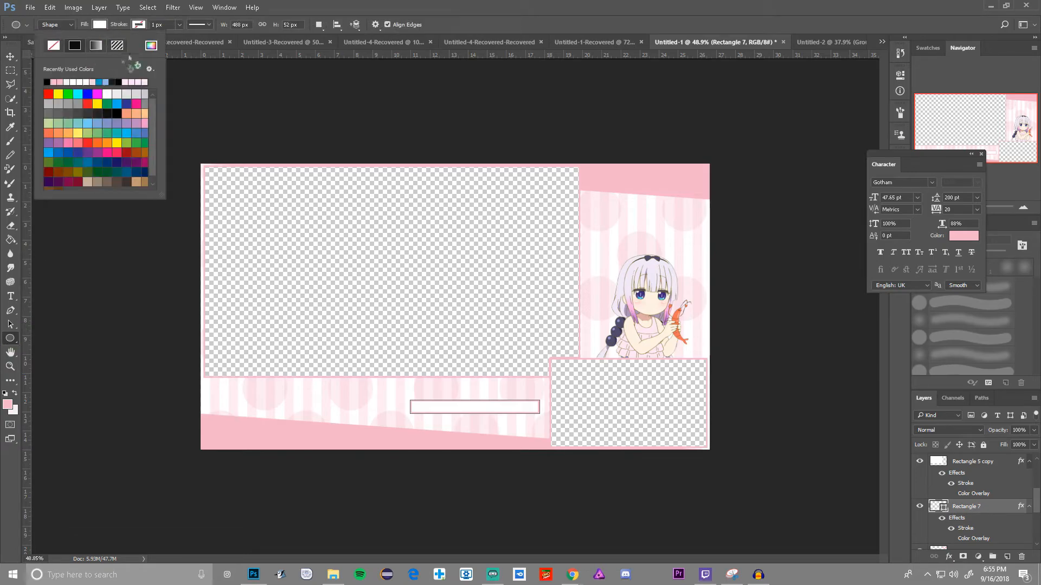
pyautogui.click(151, 46)
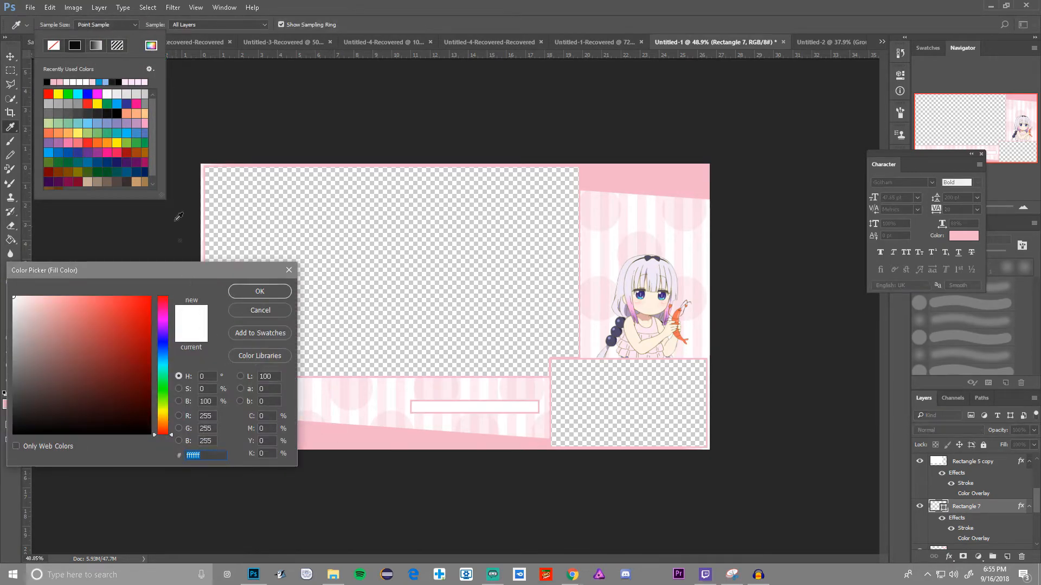
pyautogui.click(342, 437)
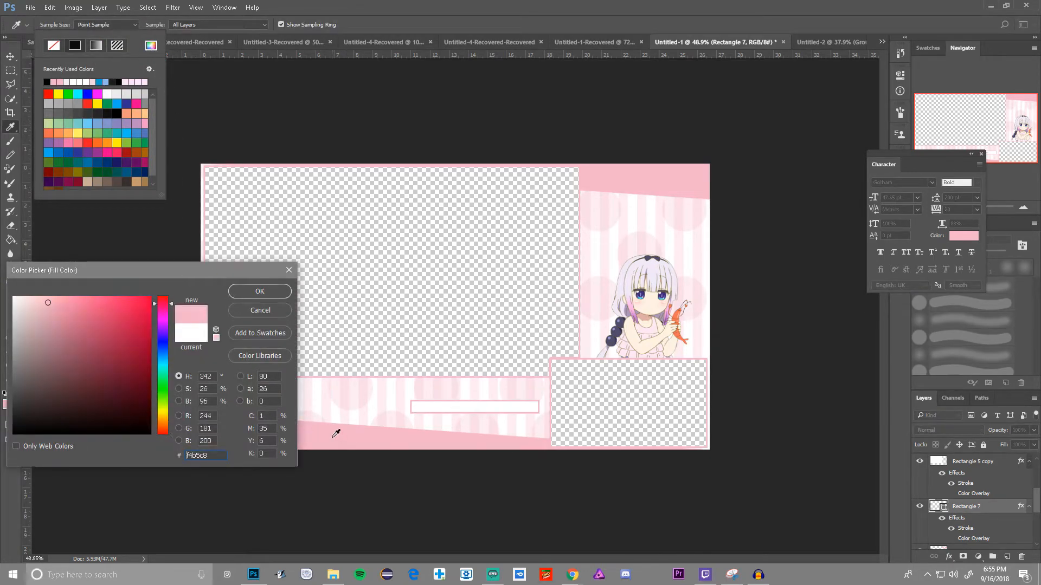
pyautogui.click(259, 291)
# - Lower the Rectangle 7 layer's fill to 36% so the pattern shows through the bar
pyautogui.click(1034, 445)
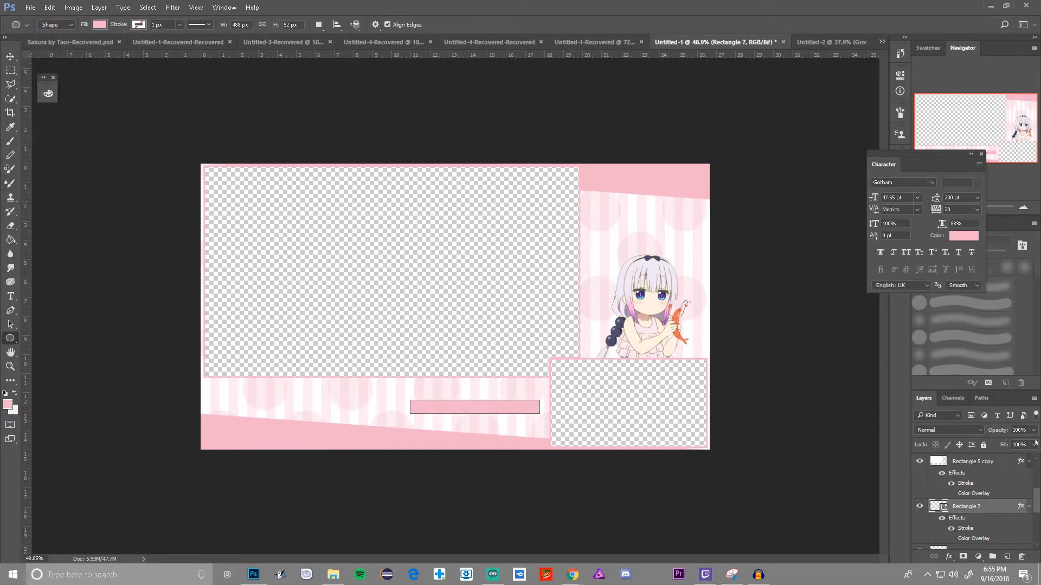
pyautogui.moveTo(1035, 459); pyautogui.dragTo(996, 459)
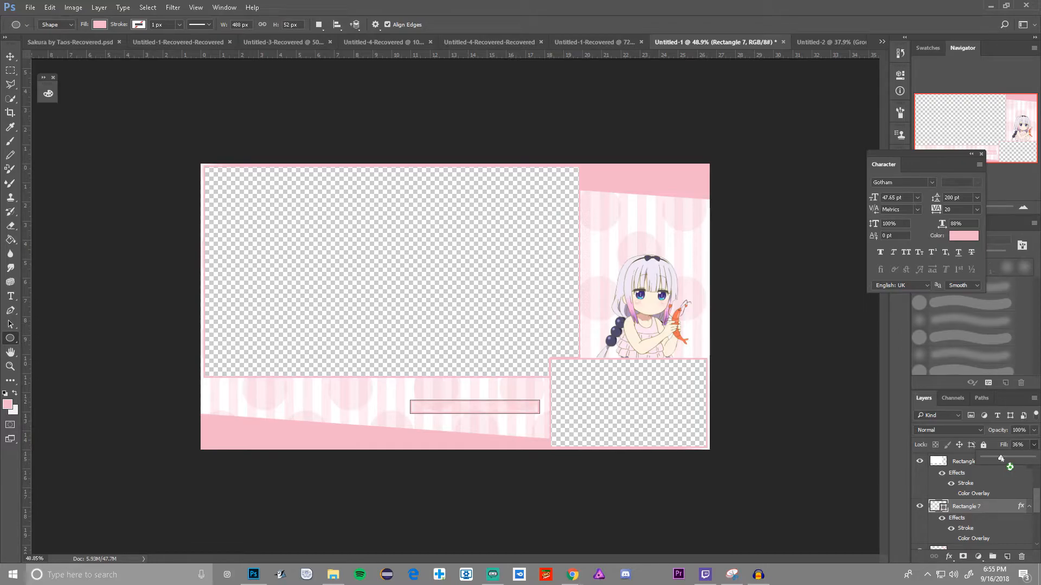
pyautogui.scroll(6, 603, 439)
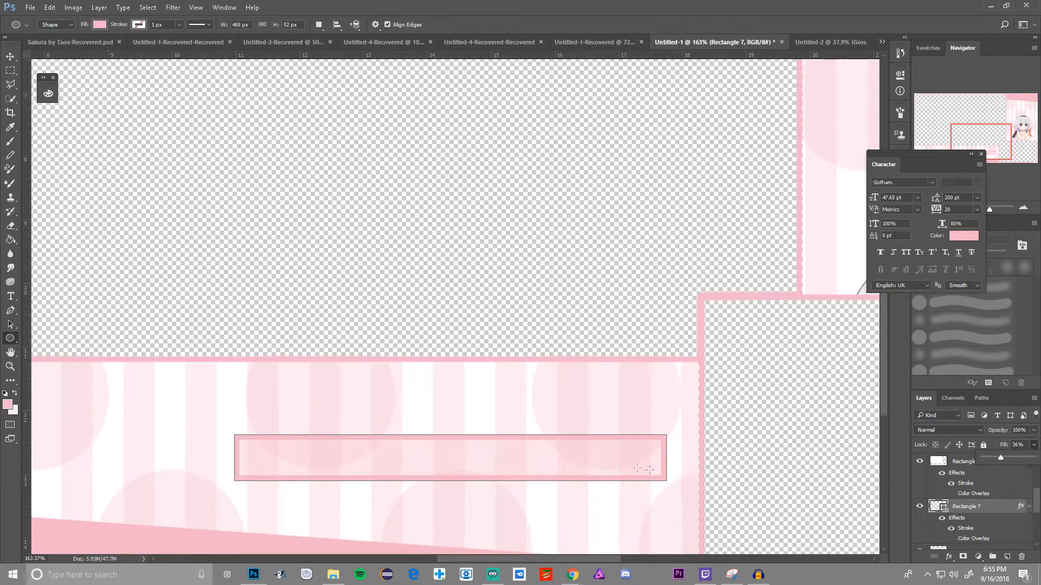
pyautogui.scroll(-3, 558, 468)
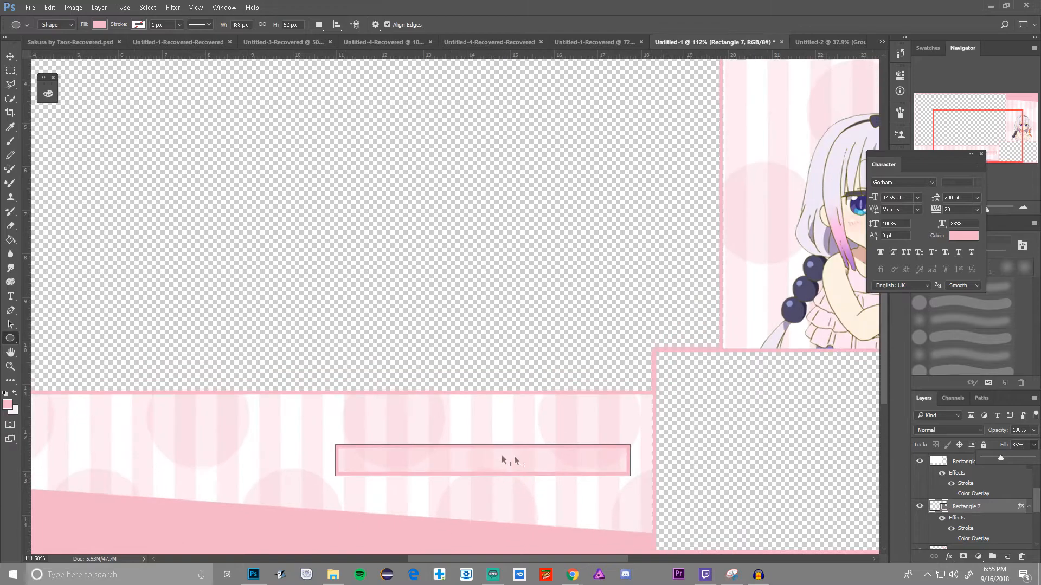
# - Set the Rectangle 7 bar's inside stroke size to 4 px
pyautogui.rightClick(986, 515)
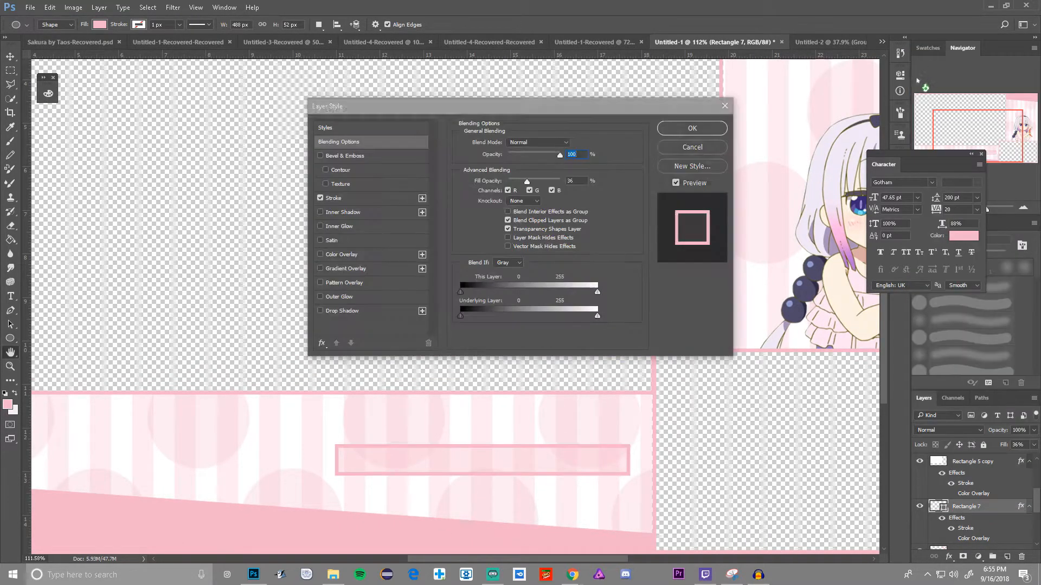
pyautogui.click(341, 199)
pyautogui.moveTo(570, 139); pyautogui.dragTo(488, 142)
pyautogui.write('3')
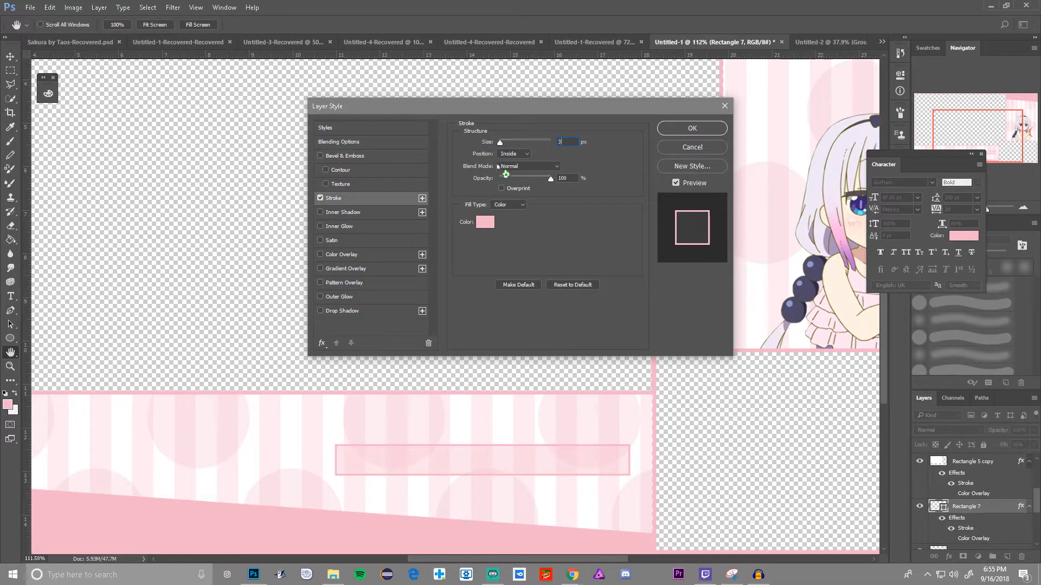
pyautogui.moveTo(568, 141); pyautogui.dragTo(511, 152)
pyautogui.write('4')
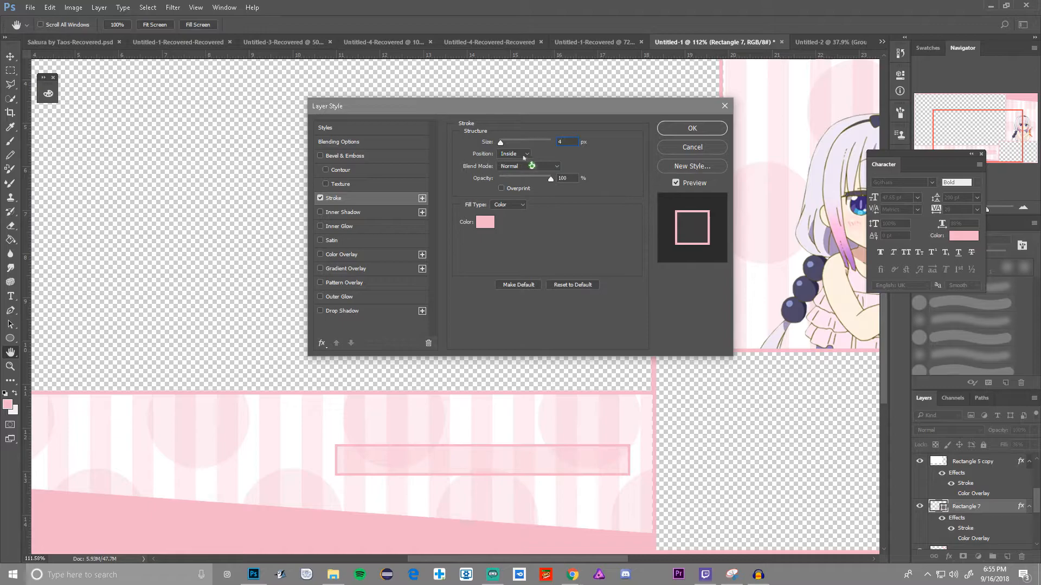
pyautogui.click(692, 130)
# - Duplicate the info bar and place the copy to its left at the same height, leaving a small gap
pyautogui.press('v')
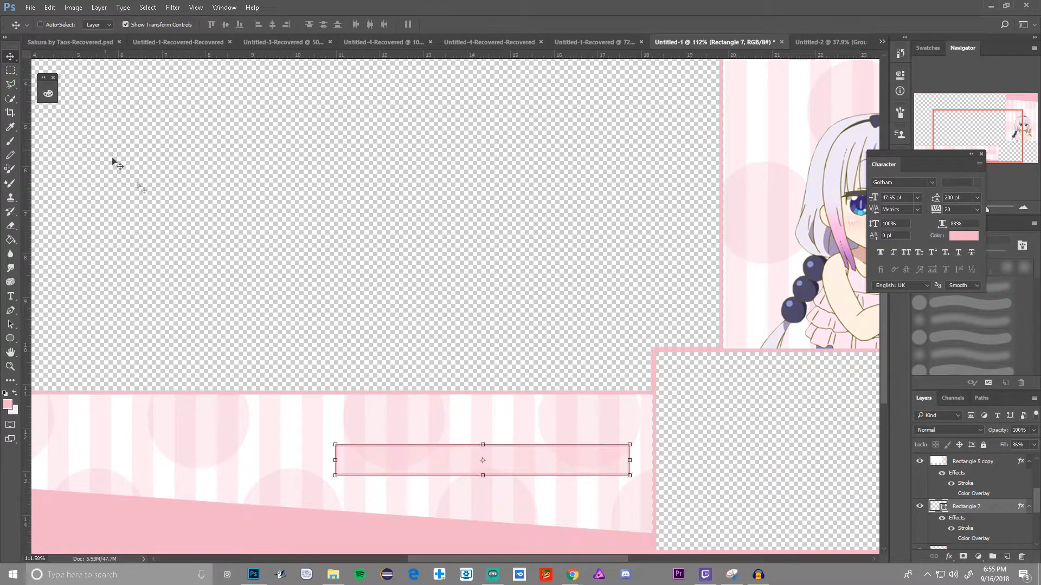
pyautogui.moveTo(538, 470); pyautogui.dragTo(353, 428)
pyautogui.scroll(-5, 403, 470)
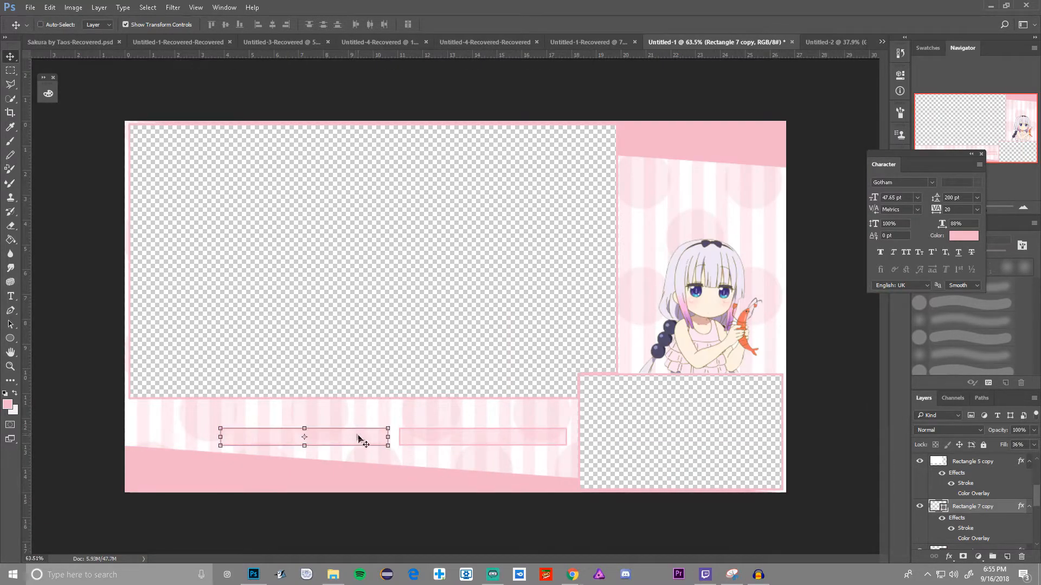
# - Select both info bars and move them together slightly upward on the striped band
pyautogui.scroll(-1, 959, 511)
pyautogui.keyDown('shift'); pyautogui.click(966, 523); pyautogui.keyUp('shift')
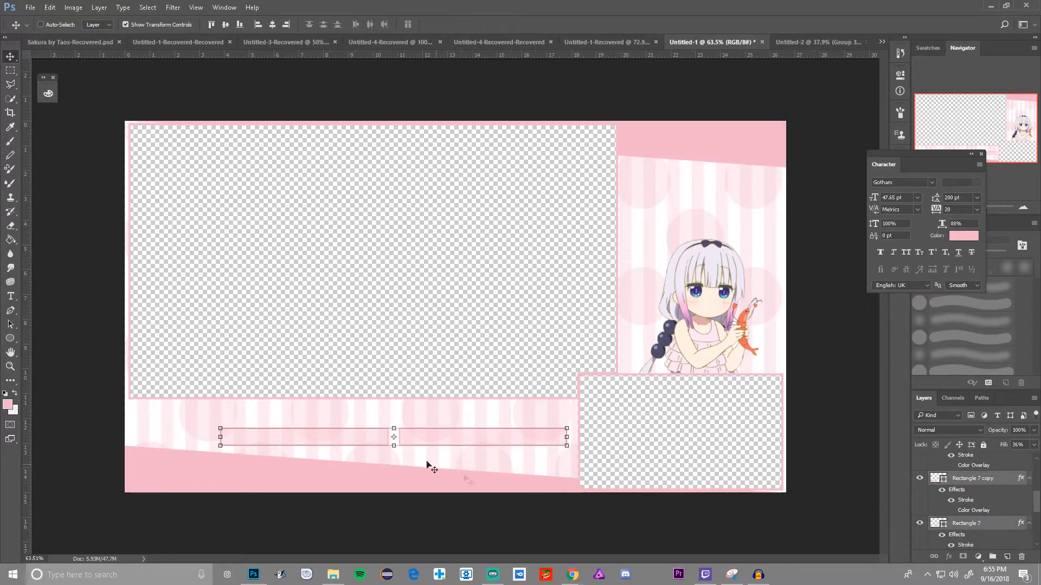
pyautogui.moveTo(443, 439); pyautogui.dragTo(443, 433)
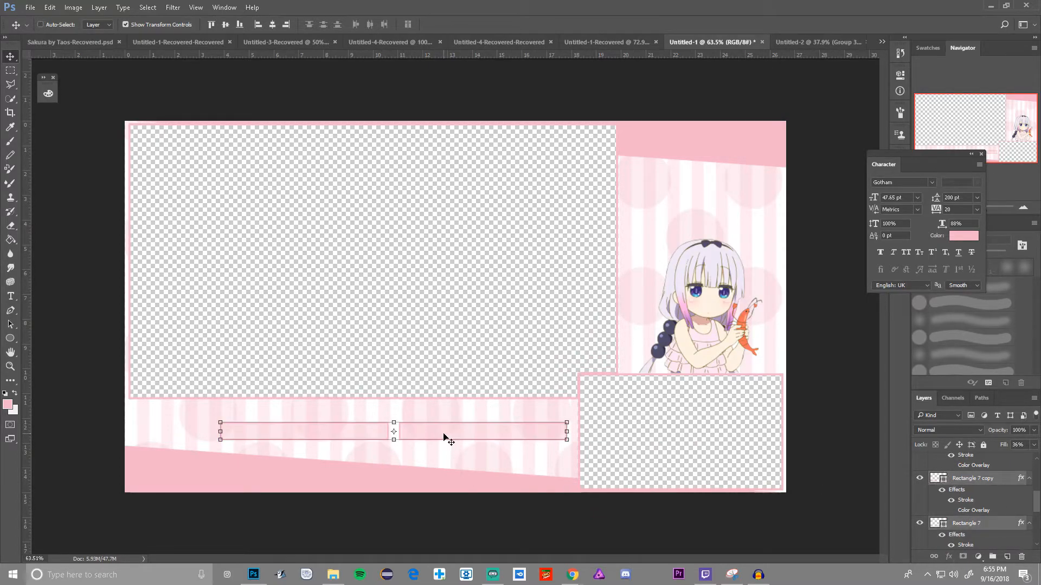
# - Compare with the Untitled-1-Recovered layout, try a second row by duplicating both bars below, and undo that arrangement
pyautogui.click(603, 43)
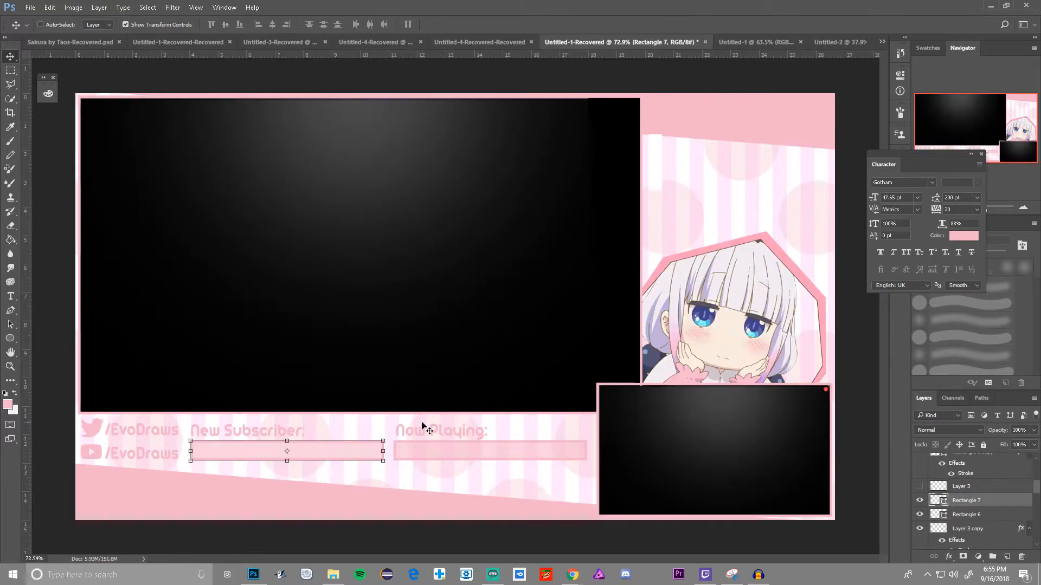
pyautogui.click(756, 43)
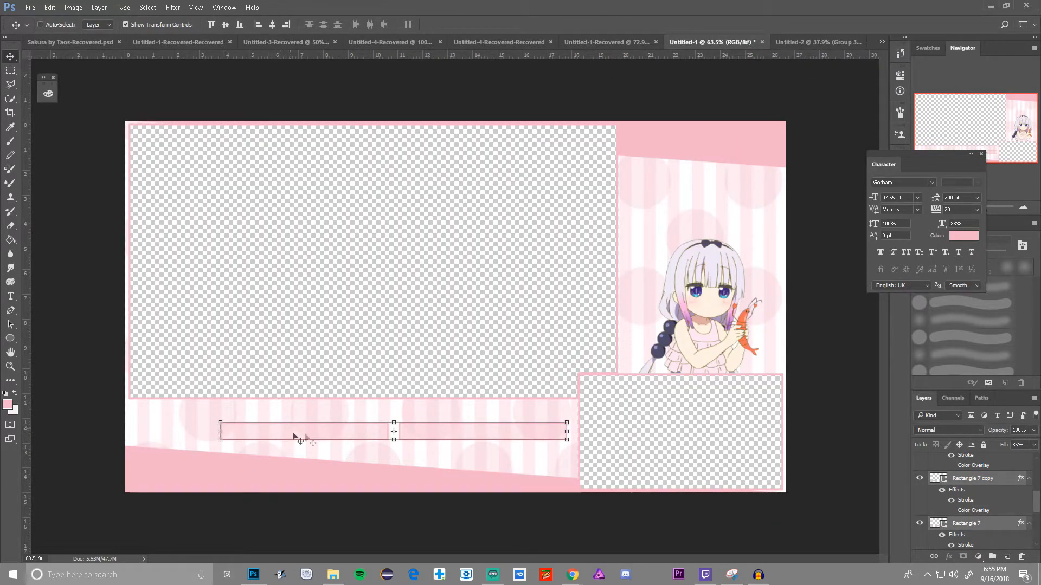
pyautogui.moveTo(467, 440); pyautogui.dragTo(493, 454)
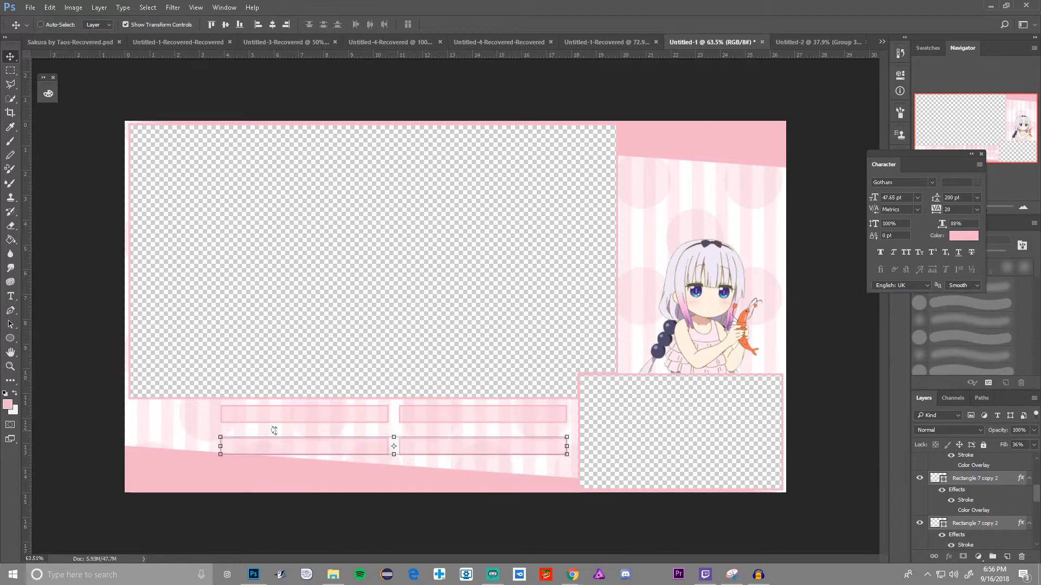
pyautogui.hotkey('ctrl', 'z')
pyautogui.hotkey('ctrl', 'z')
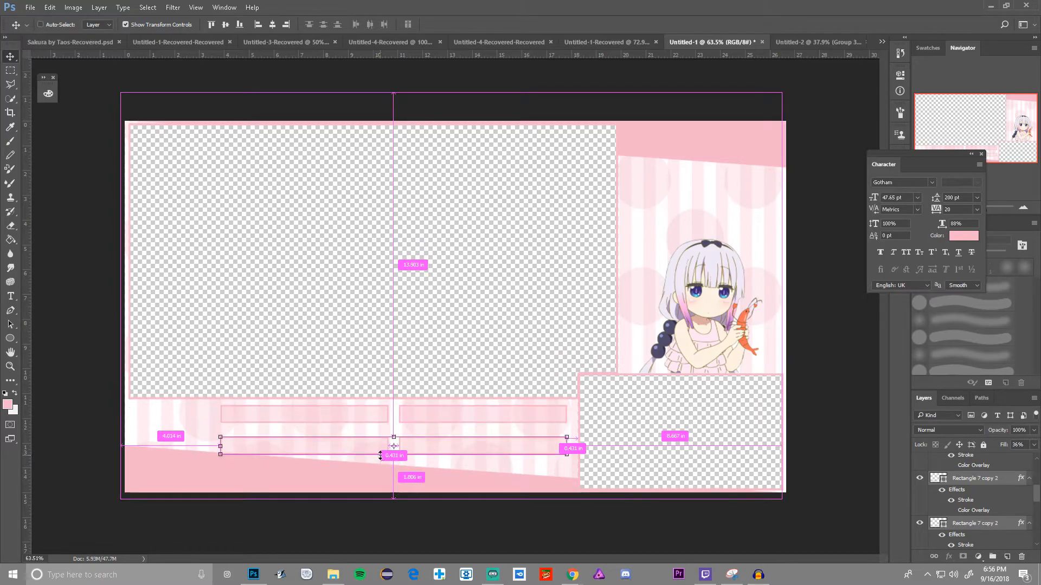
pyautogui.hotkey('ctrl', 'alt', 'z')
pyautogui.hotkey('ctrl', 'alt', 'z')
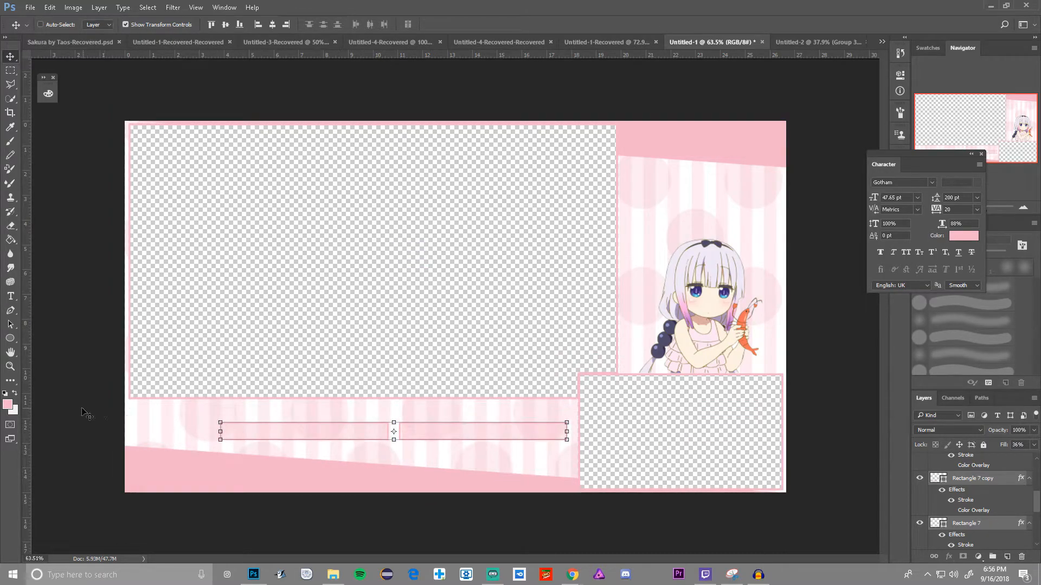
# - Add the pink text "/EvoDraws" in Arista Regular at the left end of the striped band beside the info bars
pyautogui.click(11, 296)
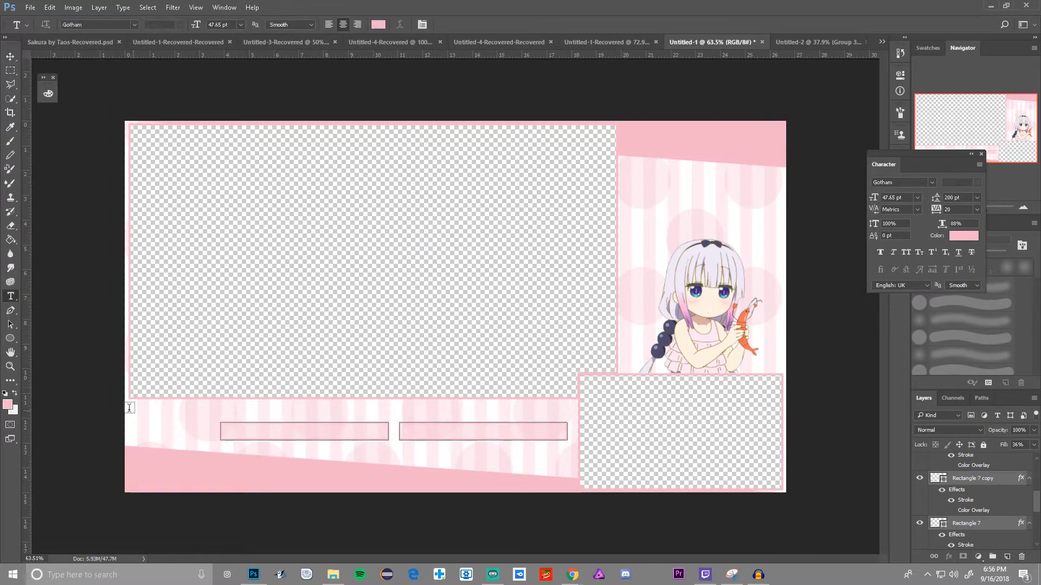
pyautogui.click(121, 428)
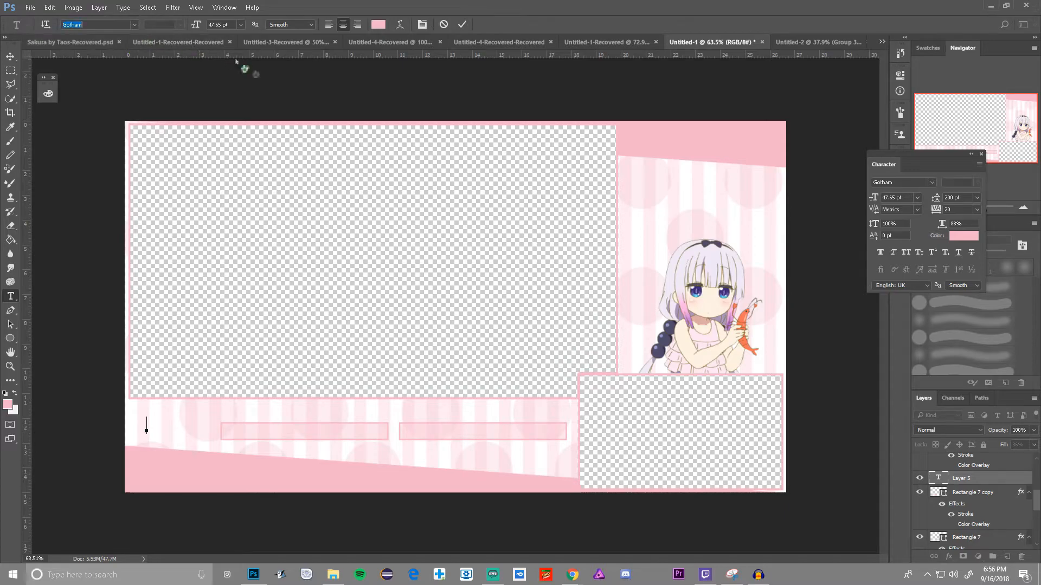
pyautogui.write('ar')
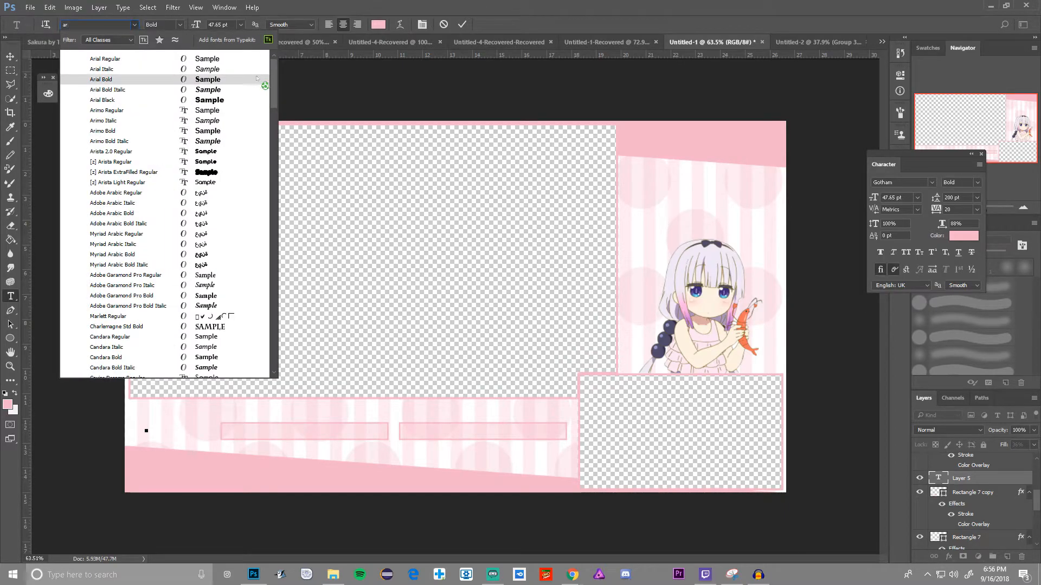
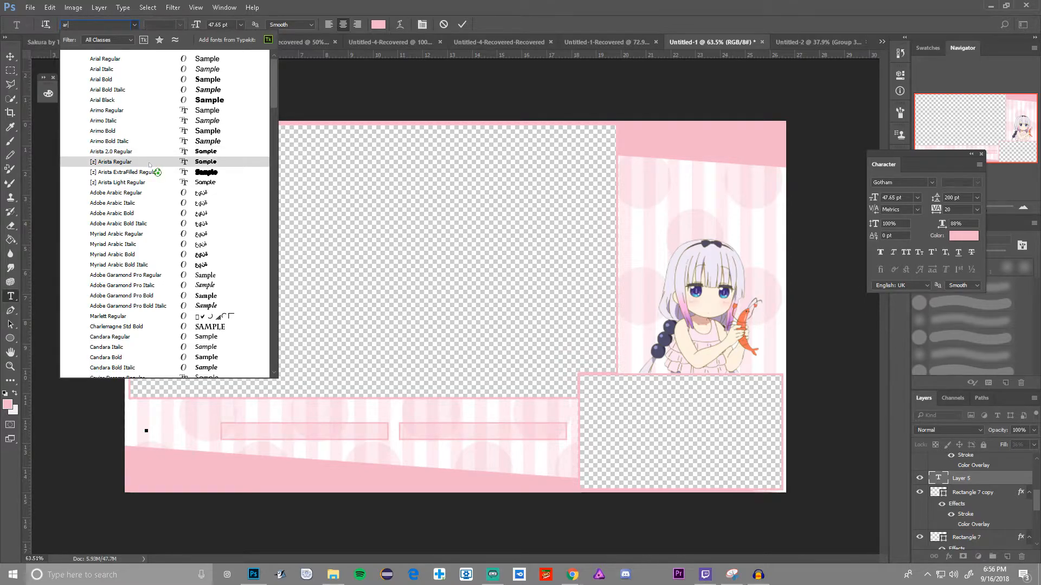
pyautogui.click(155, 162)
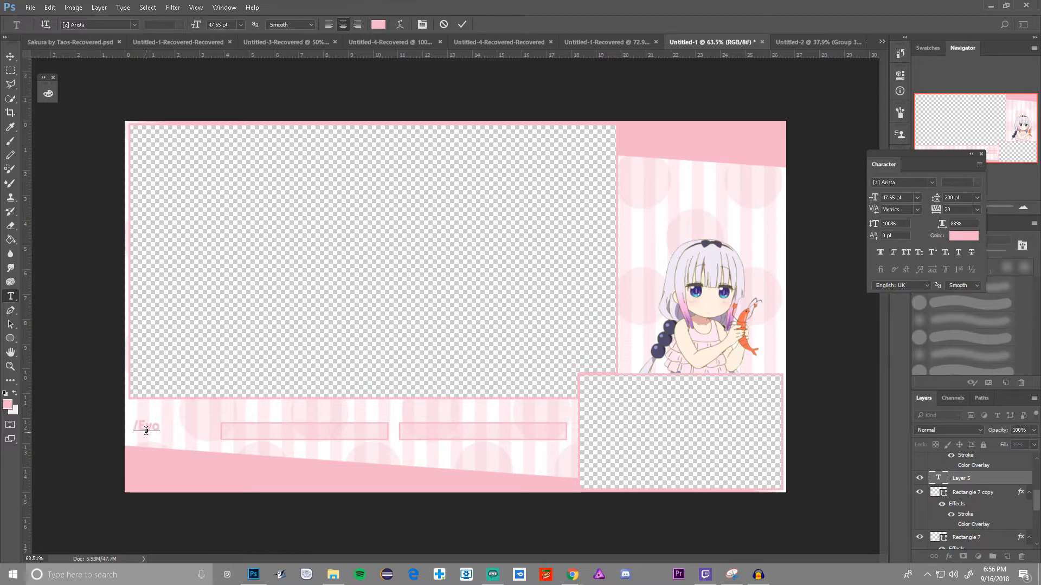
pyautogui.write('s')
# - Change the whole "/EvoDraws" text to the Keep Calm font and commit the edit
pyautogui.hotkey('ctrl', 'a')
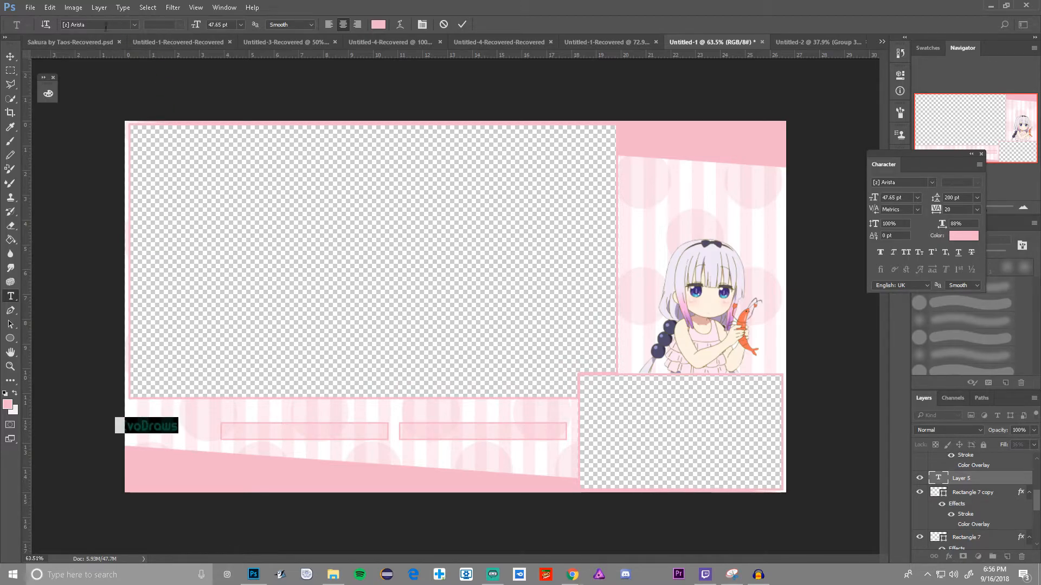
pyautogui.click(133, 25)
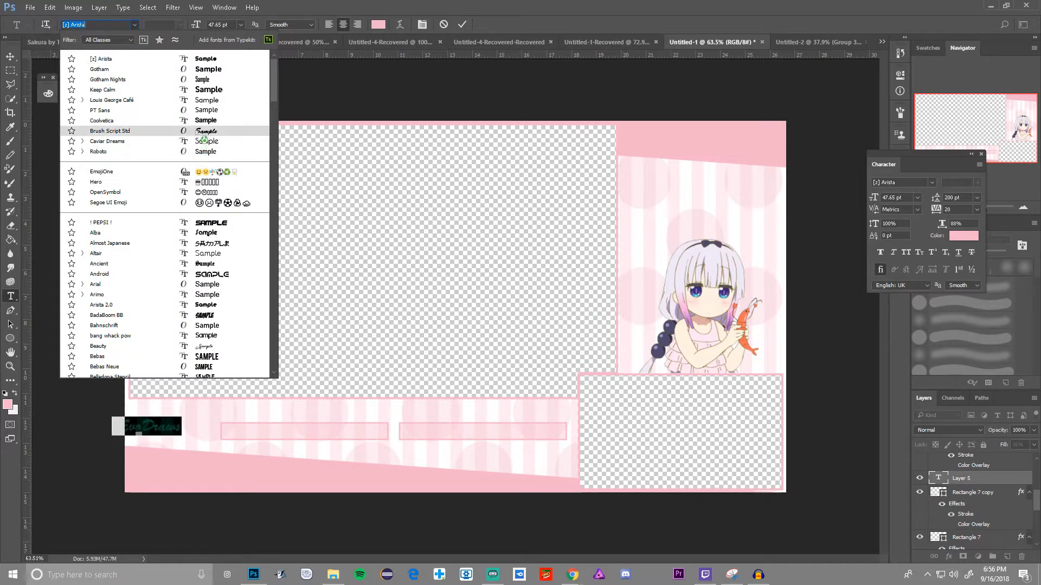
pyautogui.click(210, 90)
pyautogui.click(209, 195)
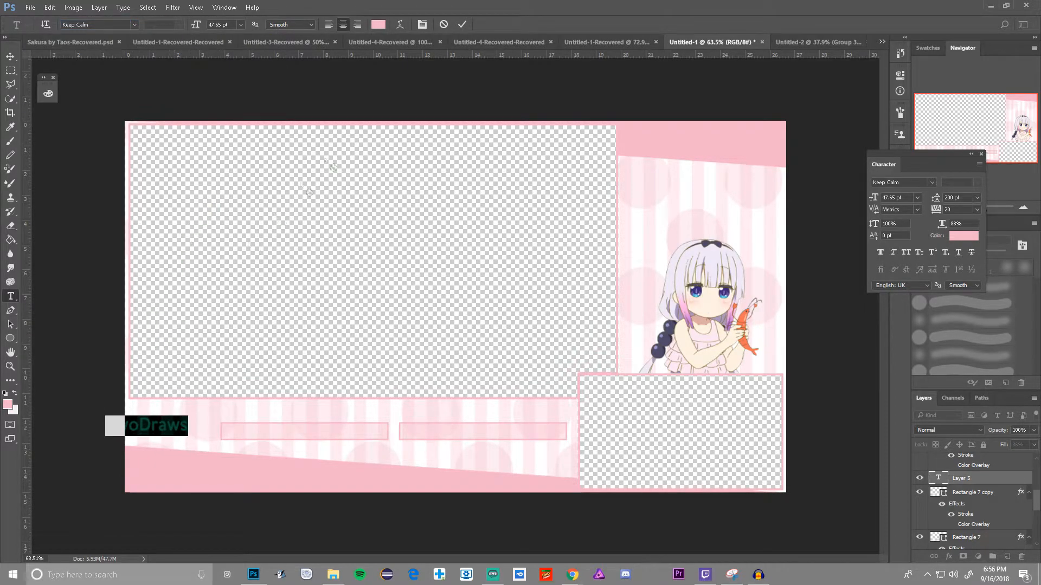
pyautogui.click(463, 25)
# - Scale the "/EvoDraws" text down to about 40.6 pt and place it inside the band's left end, just below the game frame
pyautogui.click(9, 55)
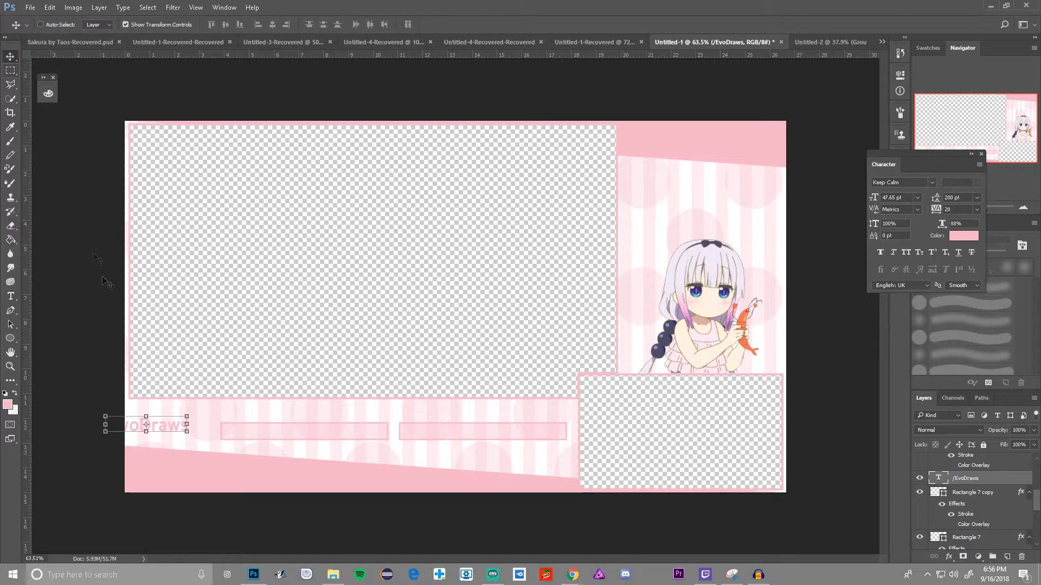
pyautogui.scroll(4, 154, 411)
pyautogui.moveTo(91, 461); pyautogui.dragTo(125, 446)
pyautogui.scroll(-3, 274, 515)
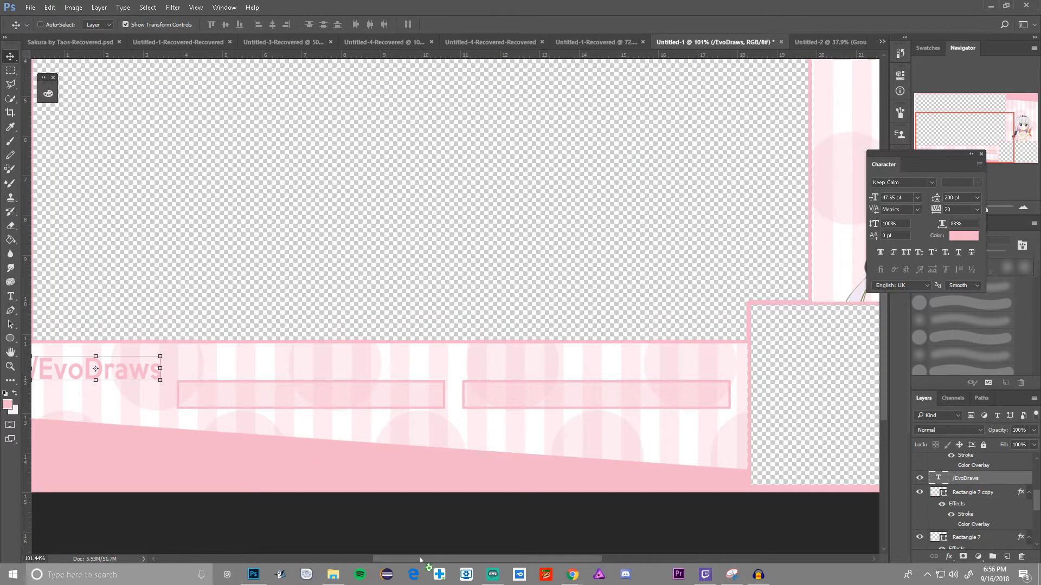
pyautogui.moveTo(420, 561); pyautogui.dragTo(348, 556)
pyautogui.scroll(2, 345, 449)
pyautogui.moveTo(443, 364); pyautogui.dragTo(362, 354)
pyautogui.moveTo(348, 352); pyautogui.dragTo(423, 352)
pyautogui.click(479, 23)
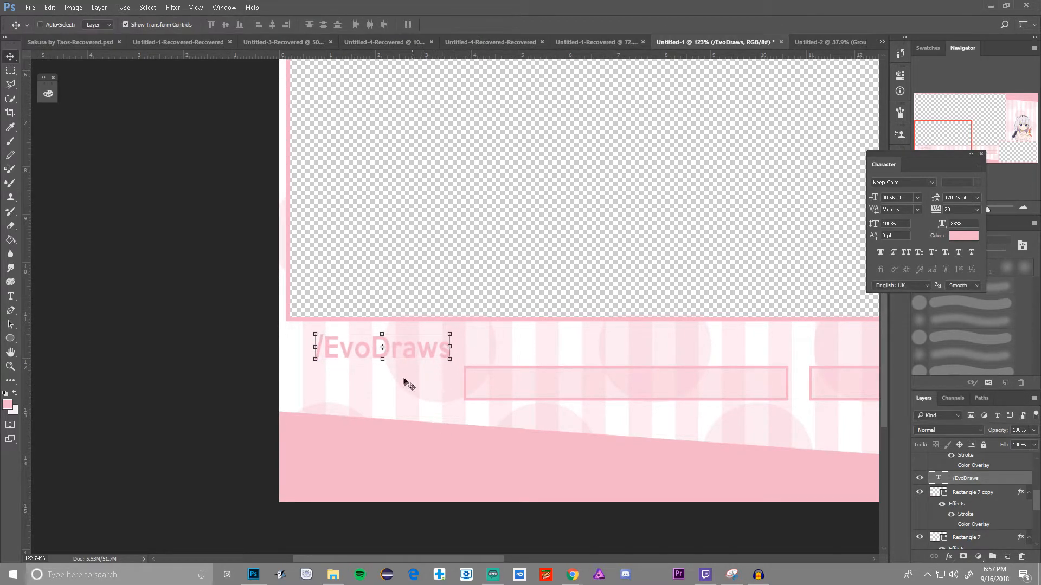
# - Duplicate the "/EvoDraws" text directly below the original, then select both lines and shift them slightly down together
pyautogui.moveTo(405, 354); pyautogui.dragTo(410, 396)
pyautogui.keyDown('shift'); pyautogui.click(935, 494); pyautogui.keyUp('shift')
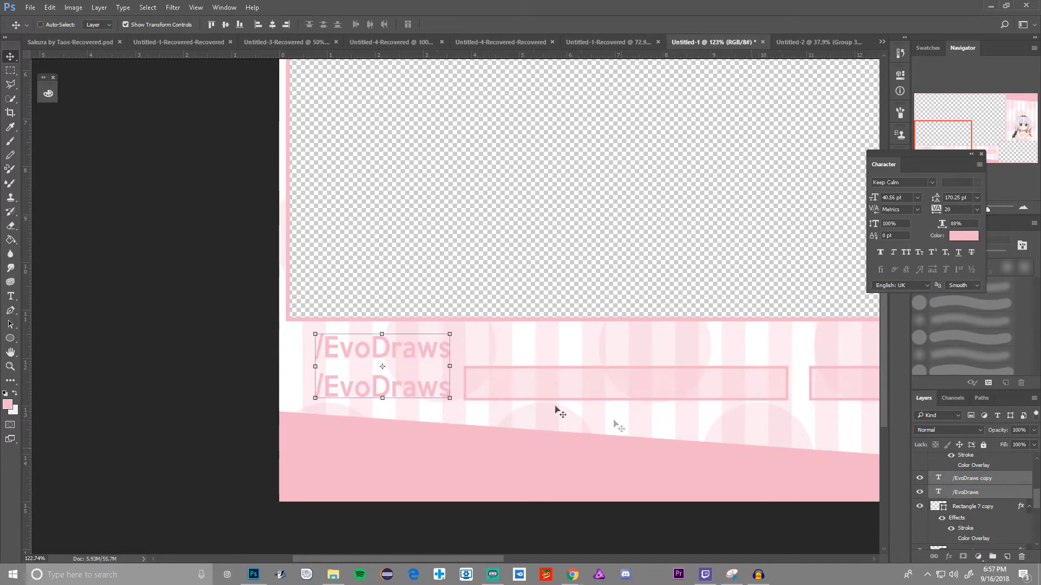
pyautogui.moveTo(416, 356)
pyautogui.mouseDown()
pyautogui.moveTo(418, 347)
pyautogui.moveTo(411, 353)
pyautogui.mouseUp()
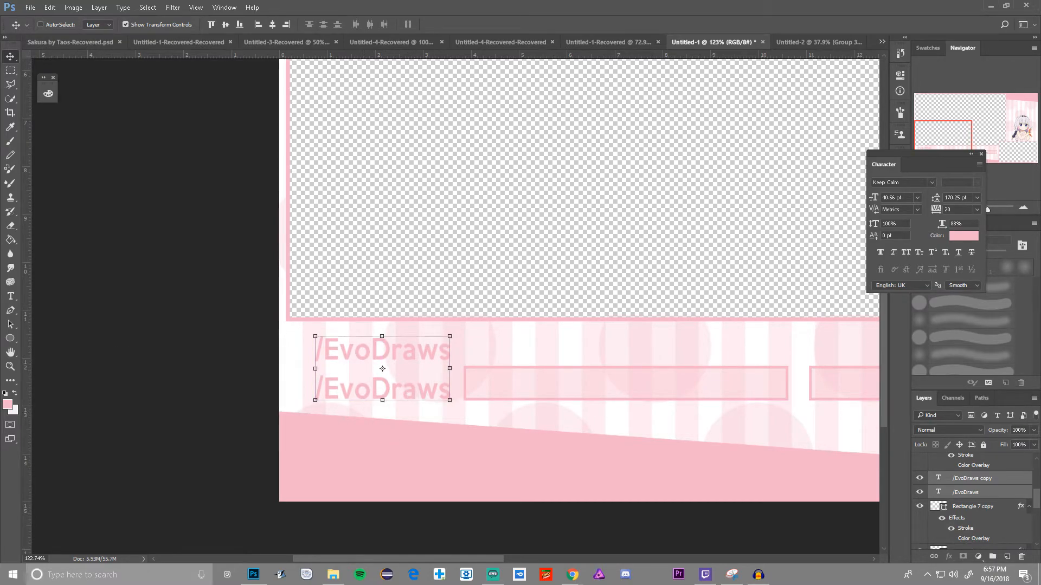
# - Switch to Chrome and search Google Images for "Twitter logo"
pyautogui.moveTo(1, 233); pyautogui.dragTo(412, 1)
pyautogui.write('Twitter logo')
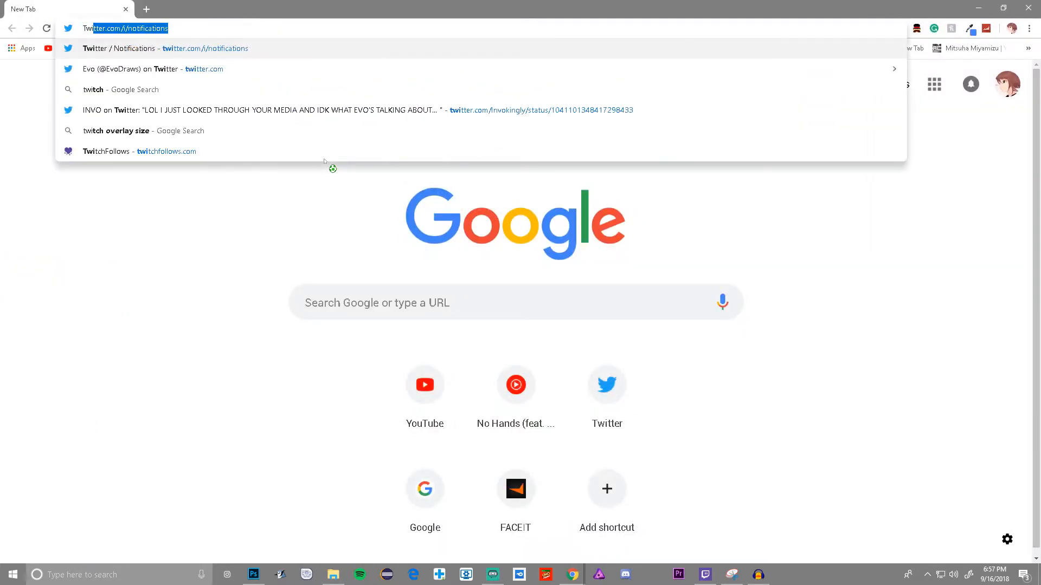
pyautogui.press('Return')
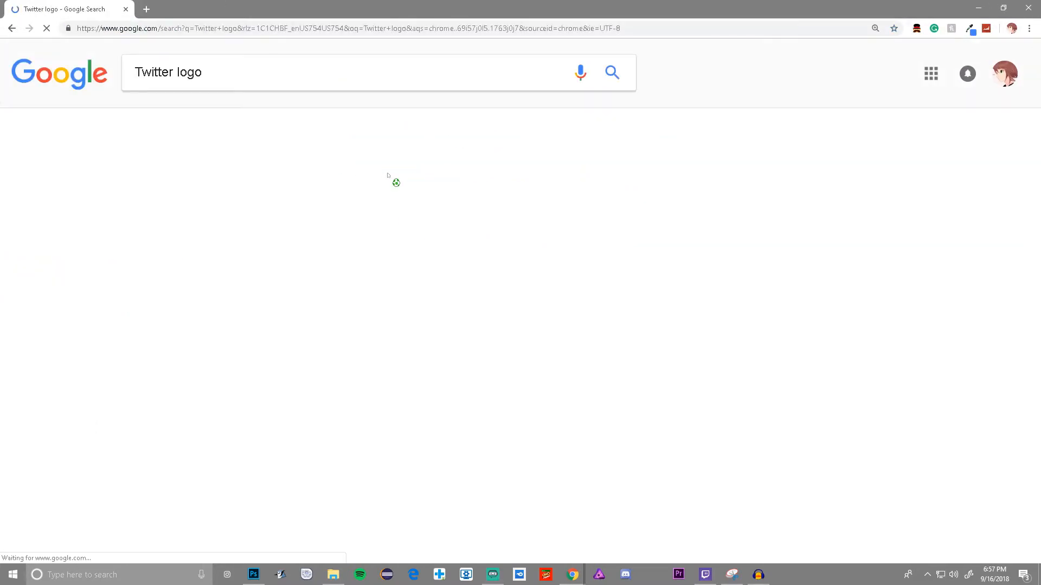
pyautogui.click(198, 122)
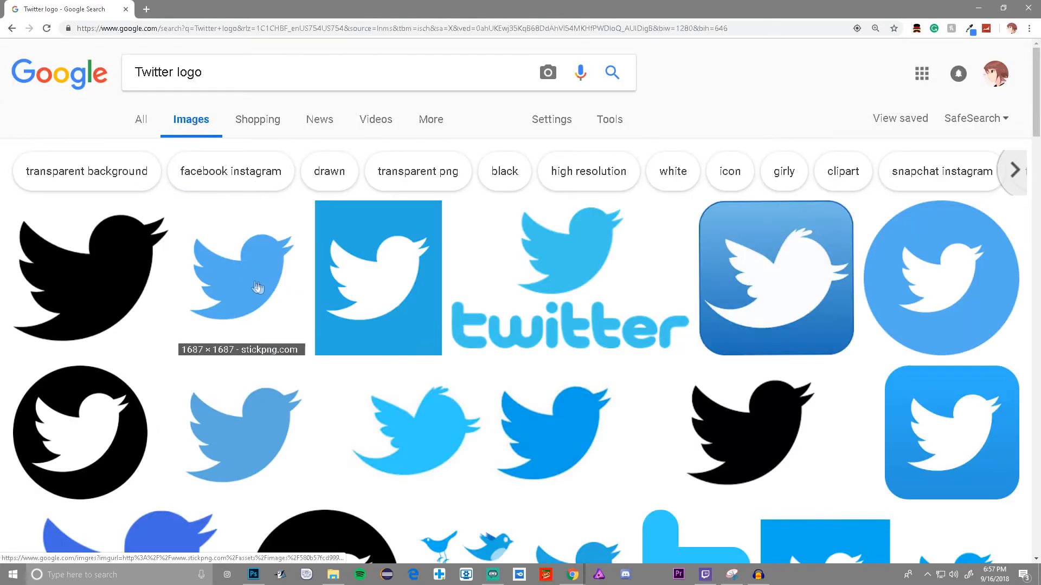
# - Open the transparent blue Twitter bird from StickPNG in the image results and save it to the computer
pyautogui.click(242, 281)
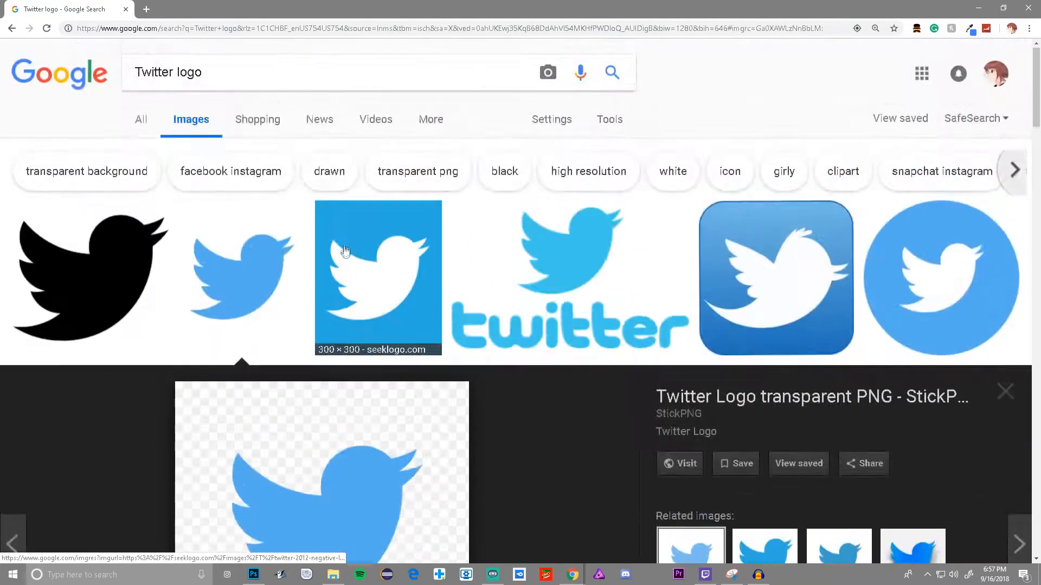
pyautogui.scroll(-4, 345, 251)
pyautogui.rightClick(325, 336)
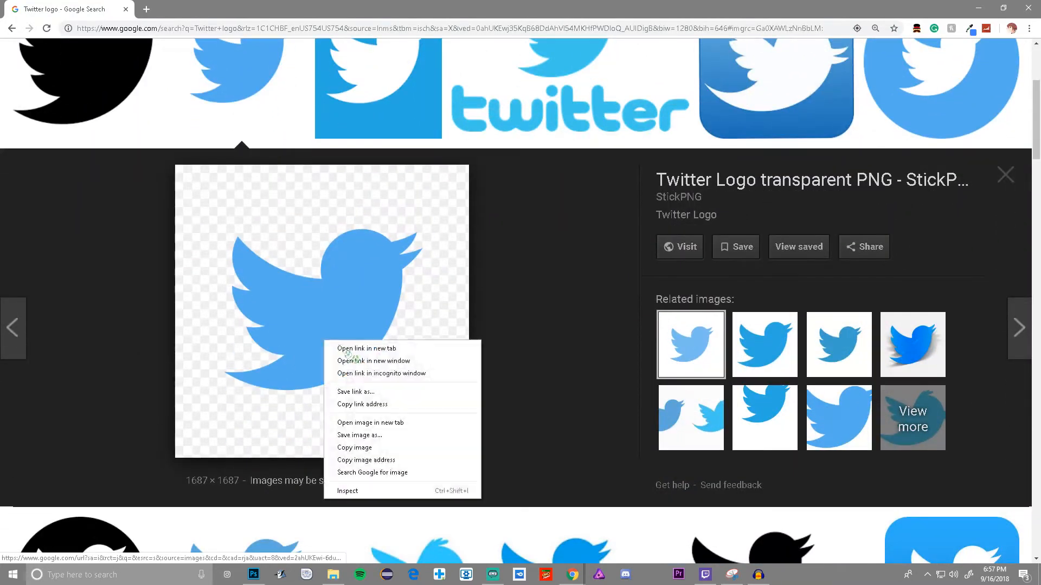
pyautogui.click(369, 433)
pyautogui.click(605, 377)
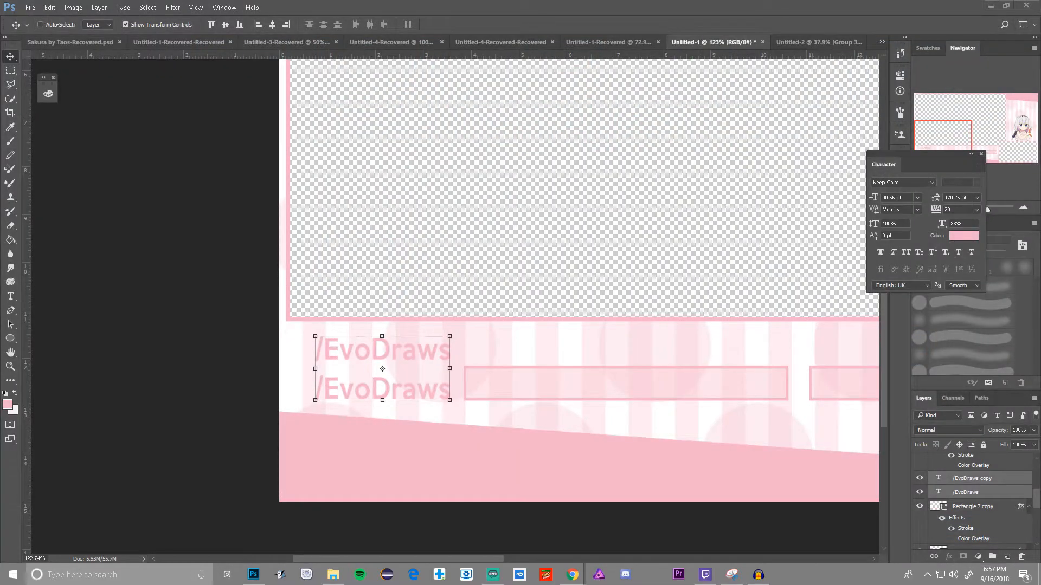
# - Place the saved Twitter bird image into the Photoshop overlay document and commit the placement
pyautogui.moveTo(354, 349); pyautogui.dragTo(310, 353)
pyautogui.scroll(-2, 645, 290)
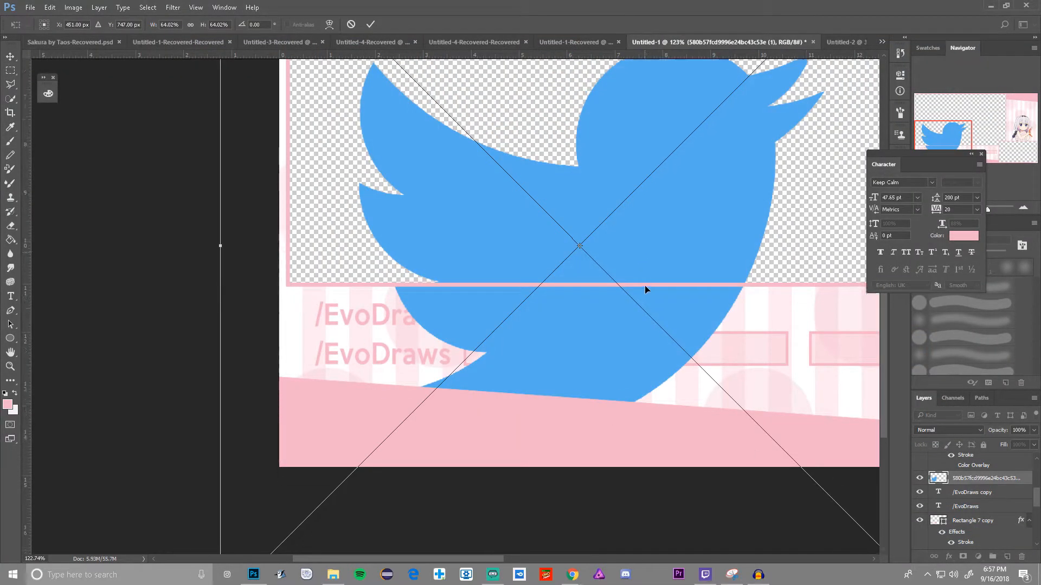
pyautogui.scroll(-3, 580, 142)
pyautogui.press('Return')
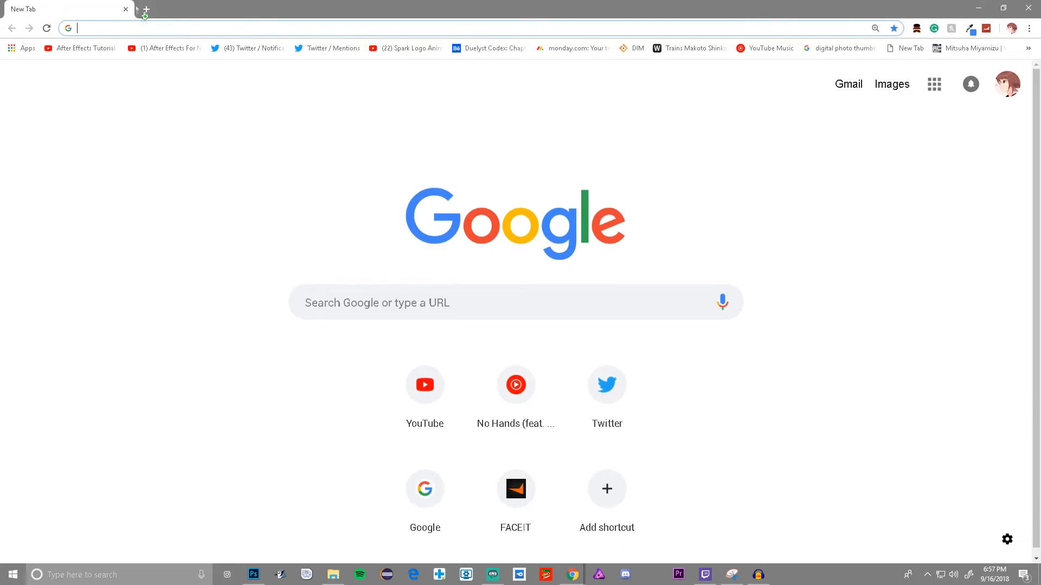
# - Search Google Images in Chrome for "Youtube logo", then refine the search to "Youtube logo png"
pyautogui.write('Yout')
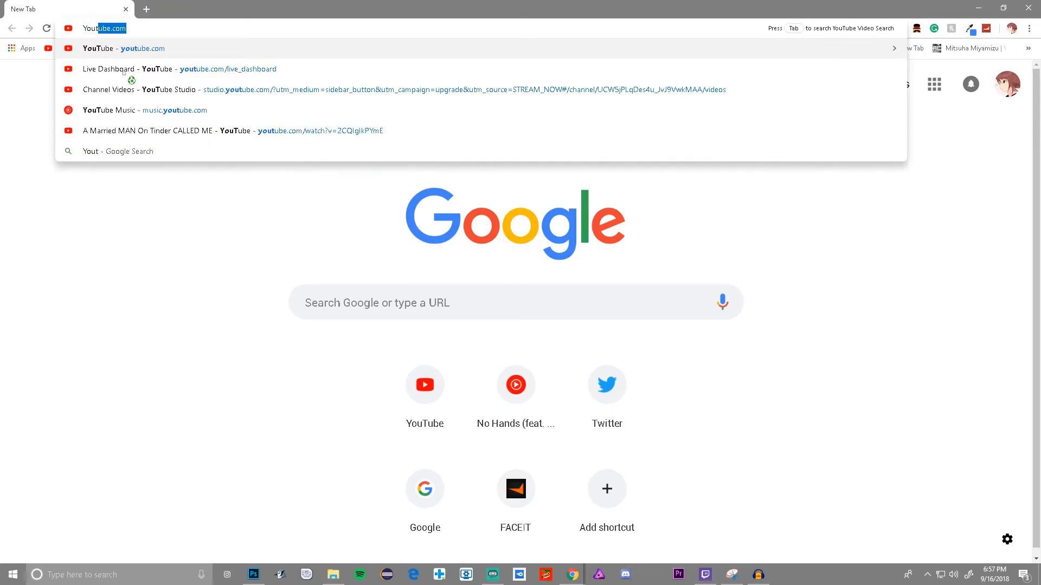
pyautogui.write('ube logo')
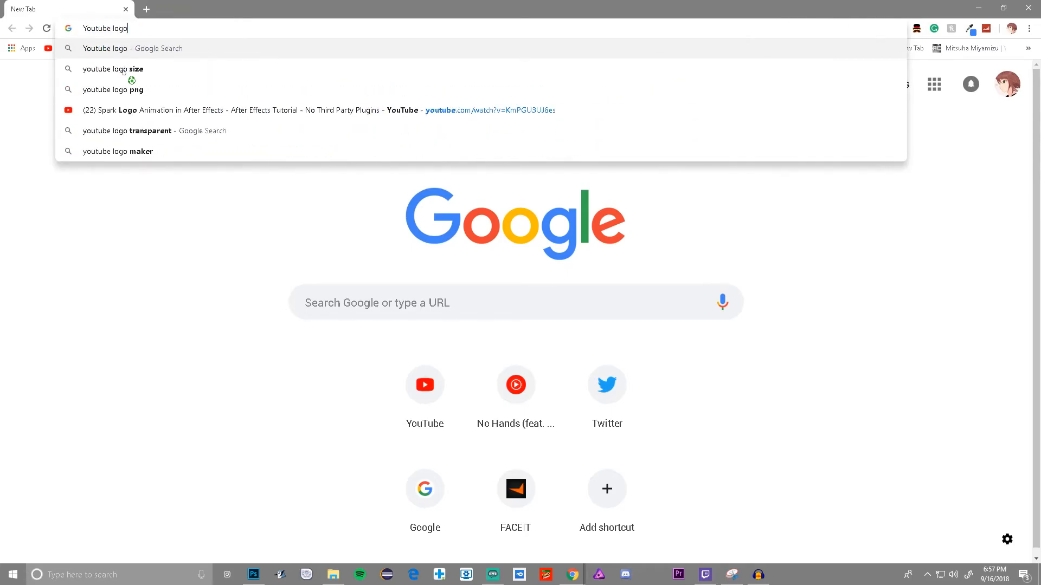
pyautogui.press('Return')
pyautogui.click(191, 120)
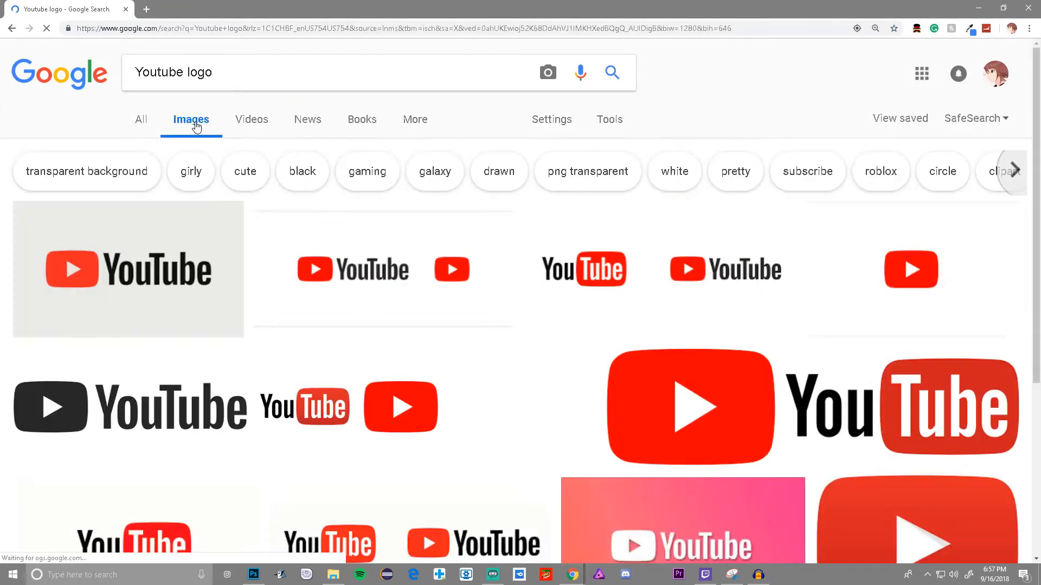
pyautogui.click(265, 77)
pyautogui.write('po')
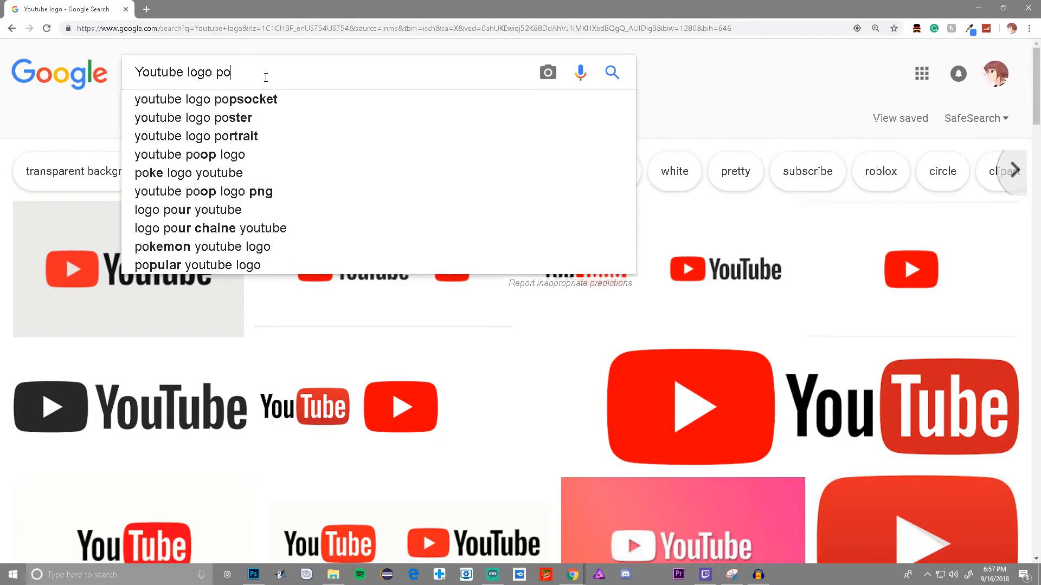
pyautogui.press('BackSpace')
pyautogui.write('ng')
pyautogui.press('Return')
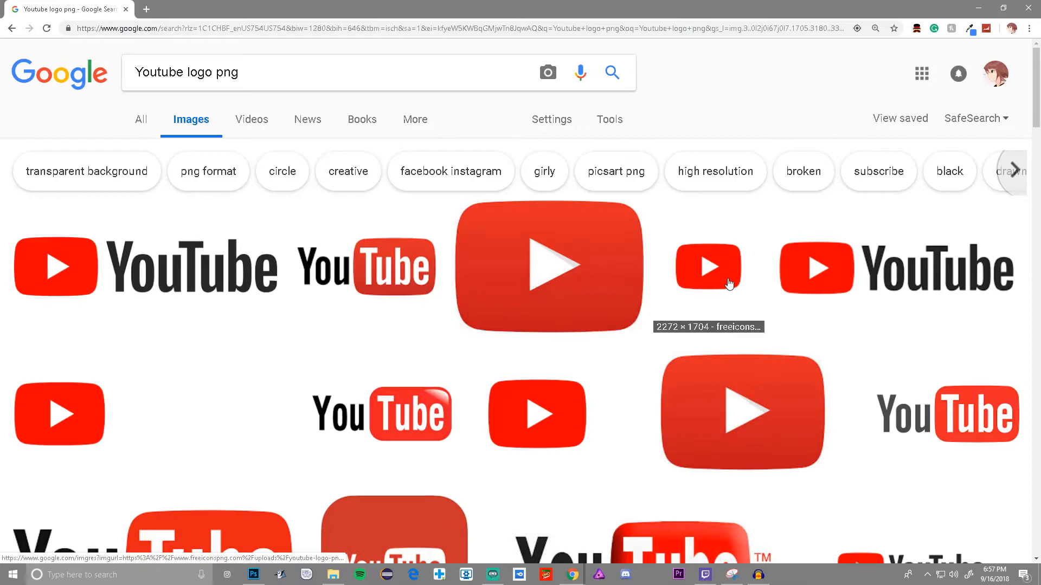
# - Open the red play-button YouTube logo from FreeIconsPng and save the image to the computer
pyautogui.click(722, 280)
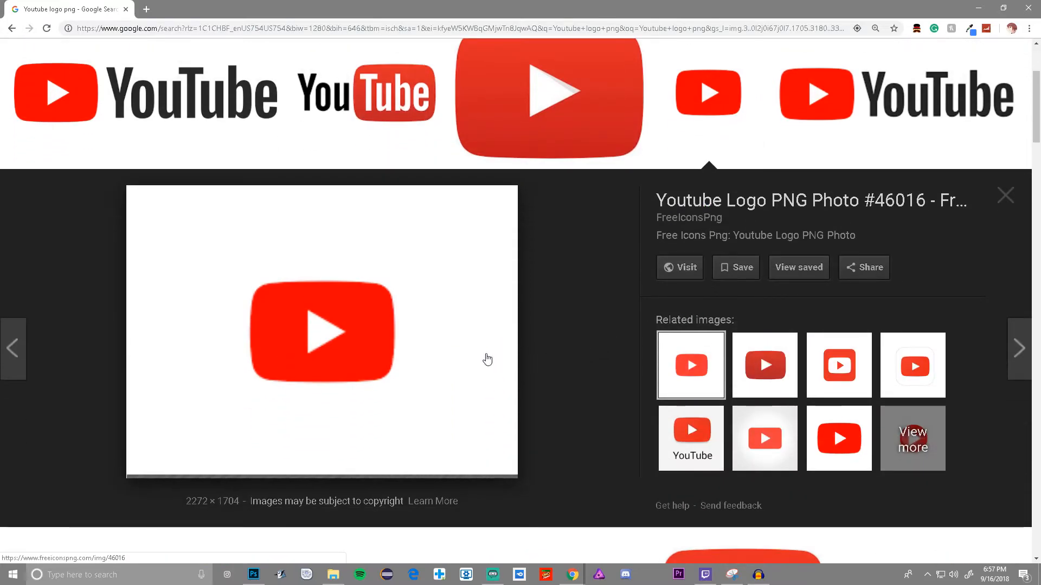
pyautogui.rightClick(347, 338)
pyautogui.click(390, 427)
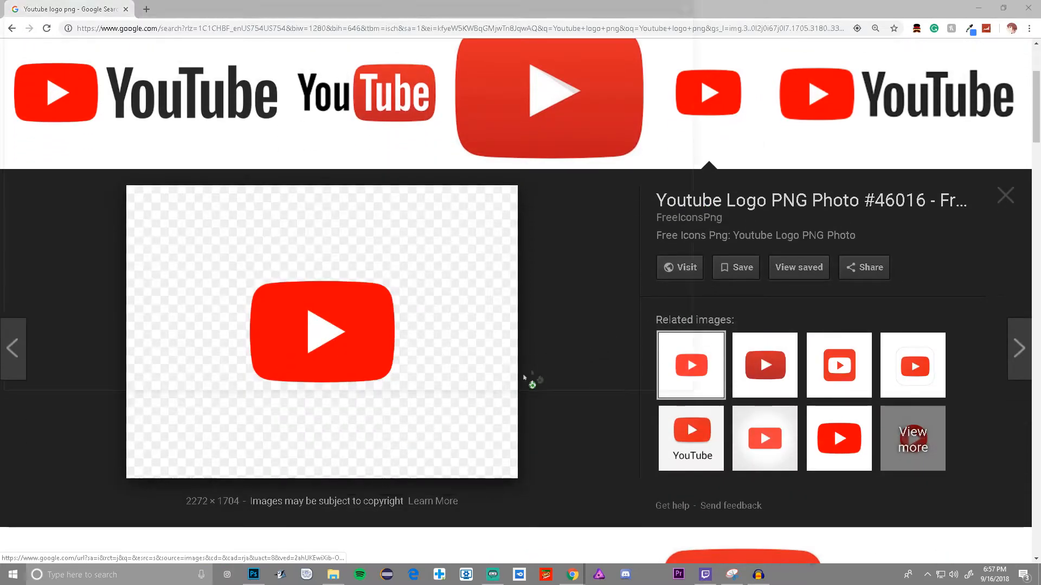
pyautogui.click(599, 377)
# - Place the saved YouTube logo into the Photoshop overlay document and commit the placement
pyautogui.moveTo(638, 7); pyautogui.dragTo(881, 8)
pyautogui.moveTo(716, 534); pyautogui.dragTo(544, 491)
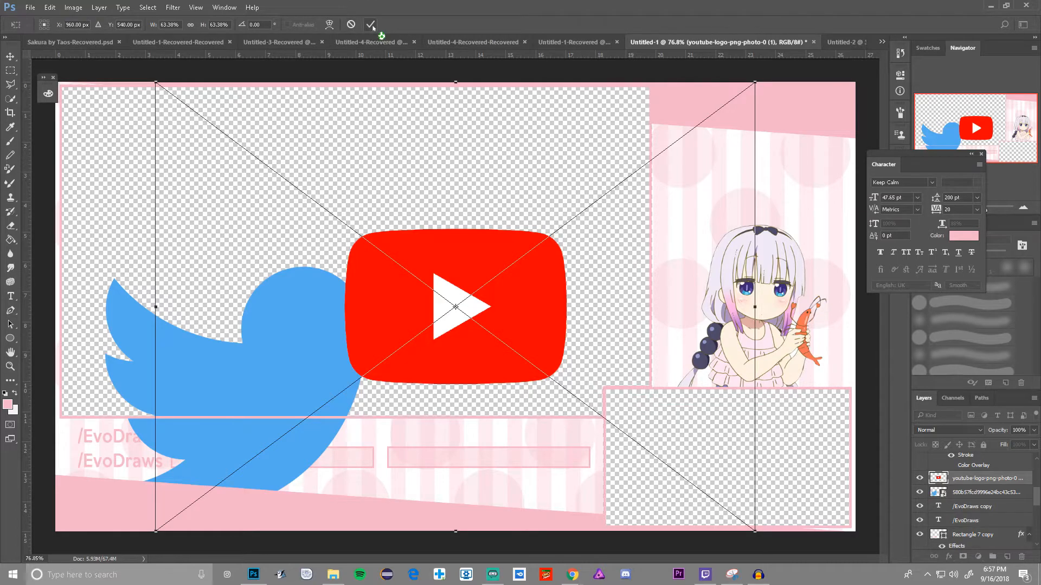
pyautogui.click(372, 25)
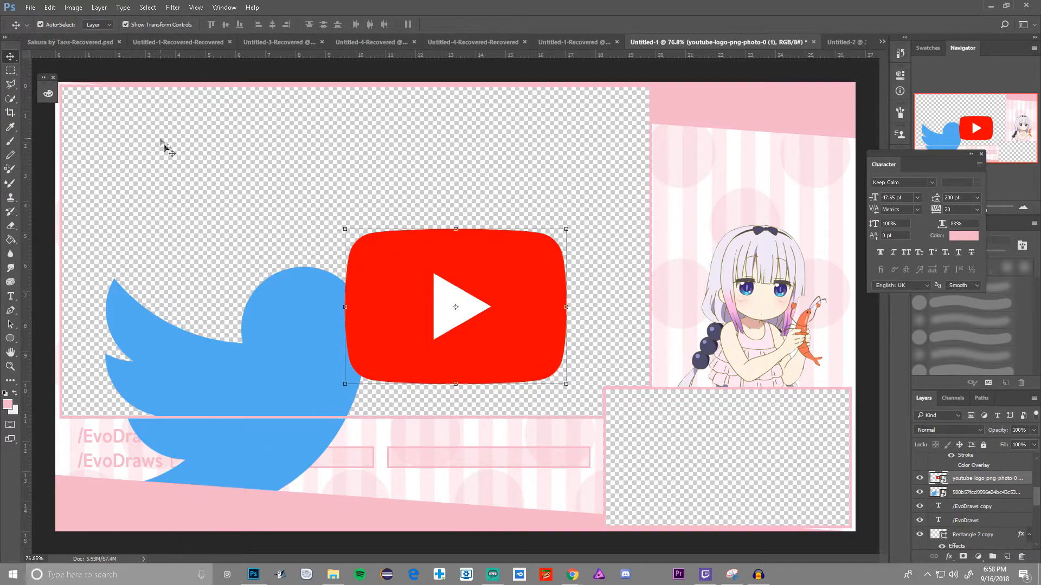
# - Select the Twitter bird layer and move it left, clear of the YouTube logo and partly off the canvas edge
pyautogui.click(353, 417)
pyautogui.click(296, 469)
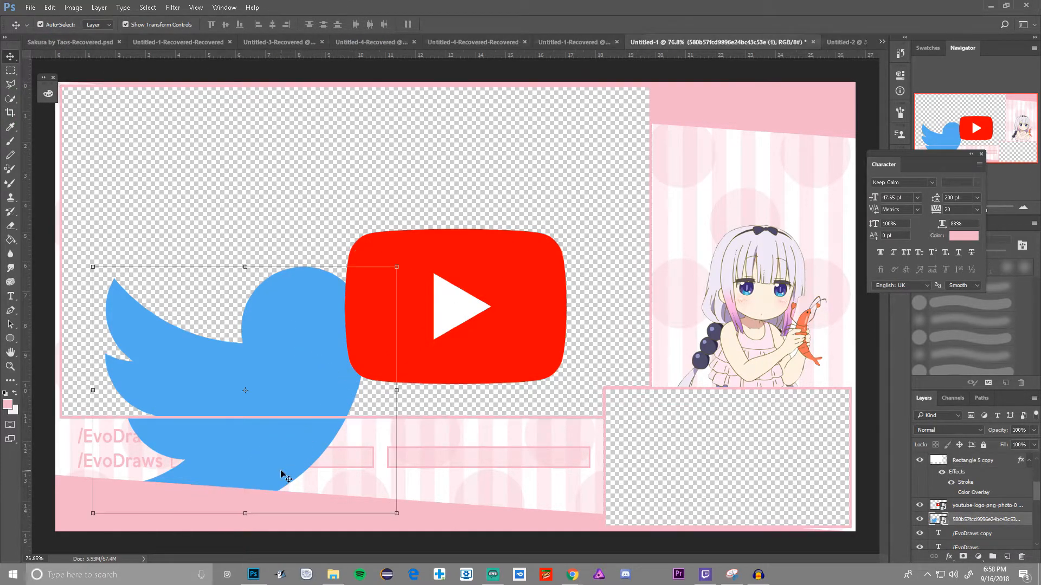
pyautogui.scroll(-4, 279, 440)
pyautogui.scroll(4, 198, 299)
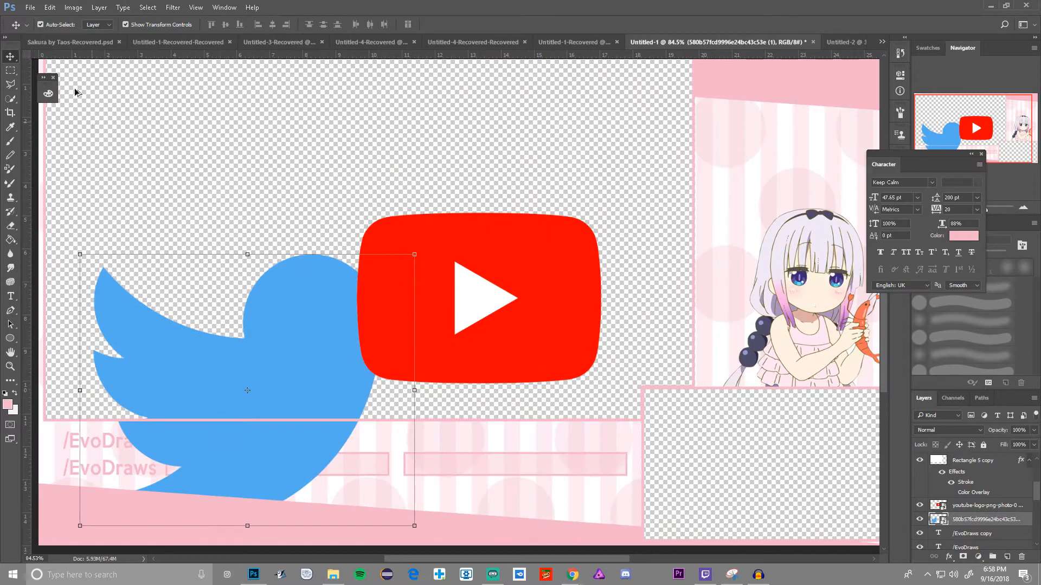
pyautogui.moveTo(323, 442); pyautogui.dragTo(185, 412)
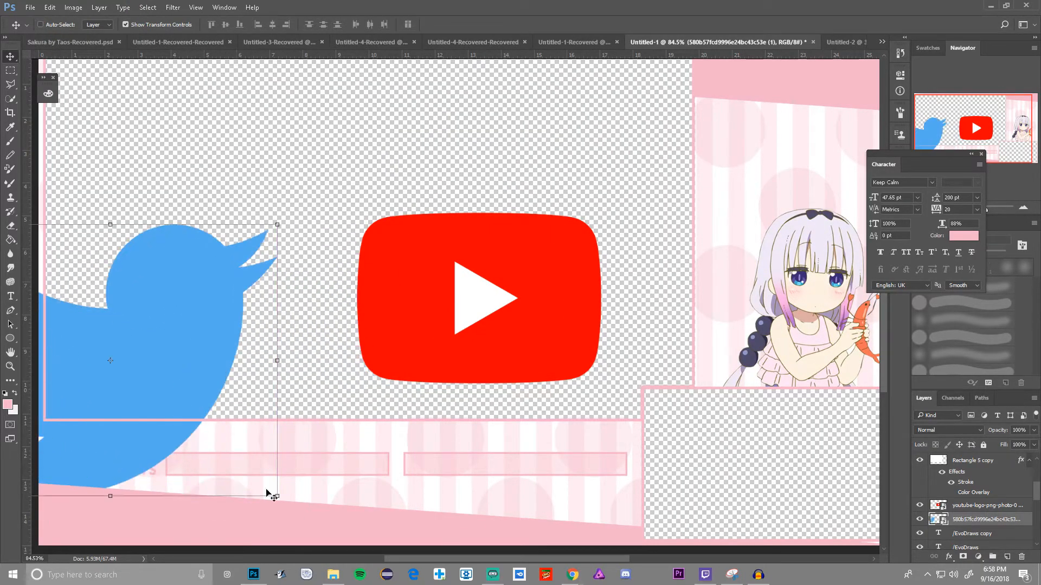
pyautogui.scroll(-2, 423, 547)
pyautogui.moveTo(424, 559); pyautogui.dragTo(339, 558)
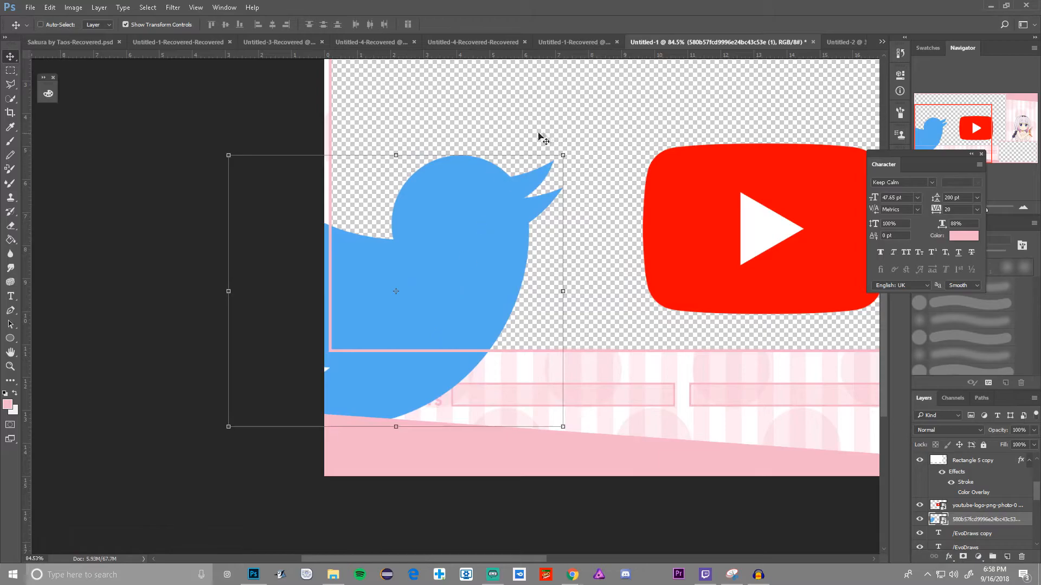
# - Scale the Twitter bird down to the height of the upper social handle label and place it just before that label's slash
pyautogui.moveTo(563, 153); pyautogui.dragTo(221, 418)
pyautogui.moveTo(217, 483); pyautogui.dragTo(296, 430)
pyautogui.moveTo(404, 375); pyautogui.dragTo(394, 369)
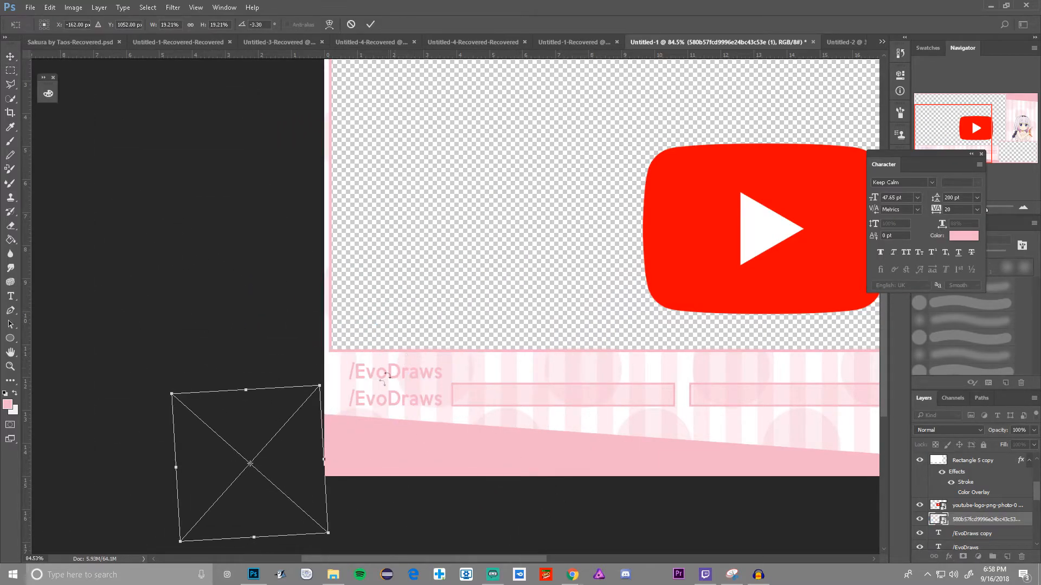
pyautogui.moveTo(343, 426); pyautogui.dragTo(369, 373)
pyautogui.scroll(7, 365, 383)
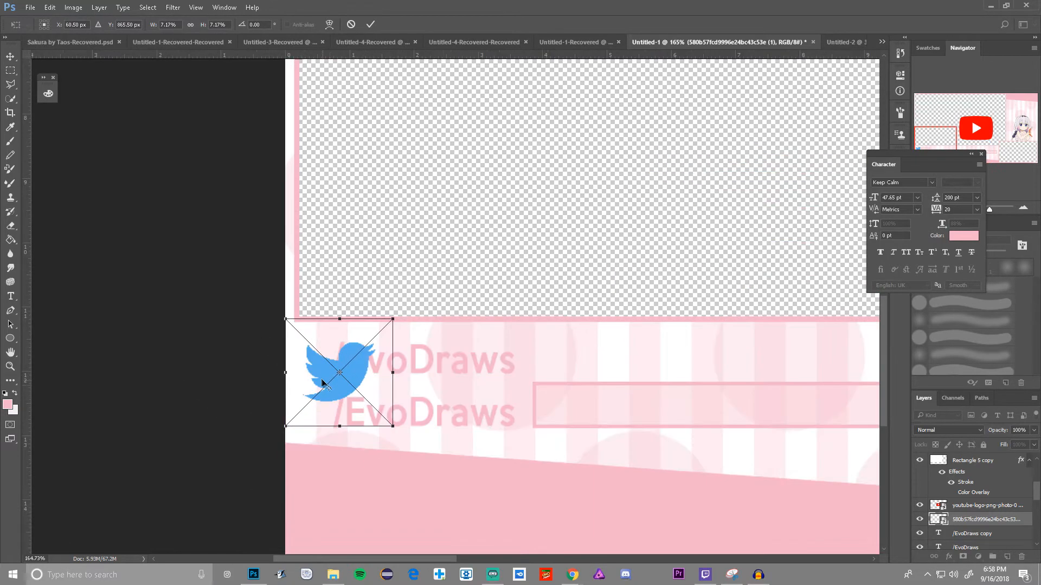
pyautogui.scroll(7, 324, 383)
pyautogui.moveTo(465, 263); pyautogui.dragTo(376, 356)
pyautogui.moveTo(339, 414); pyautogui.dragTo(339, 337)
pyautogui.moveTo(376, 281); pyautogui.dragTo(408, 248)
pyautogui.moveTo(338, 317); pyautogui.dragTo(331, 348)
pyautogui.click(370, 24)
# - Apply a pink Color Overlay to the Twitter bird layer and nudge the bird slightly down beside its handle
pyautogui.rightClick(980, 522)
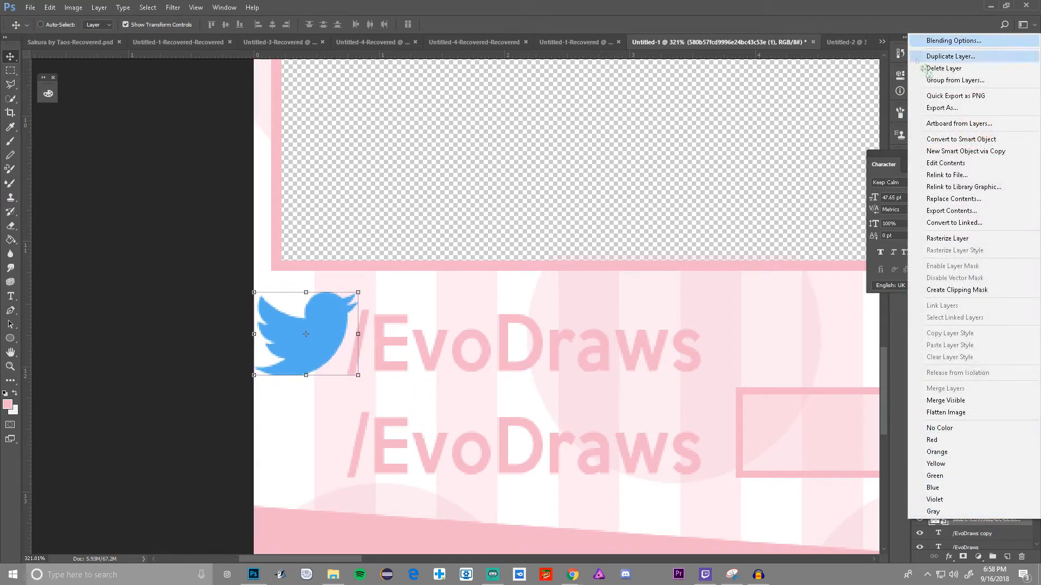
pyautogui.click(939, 44)
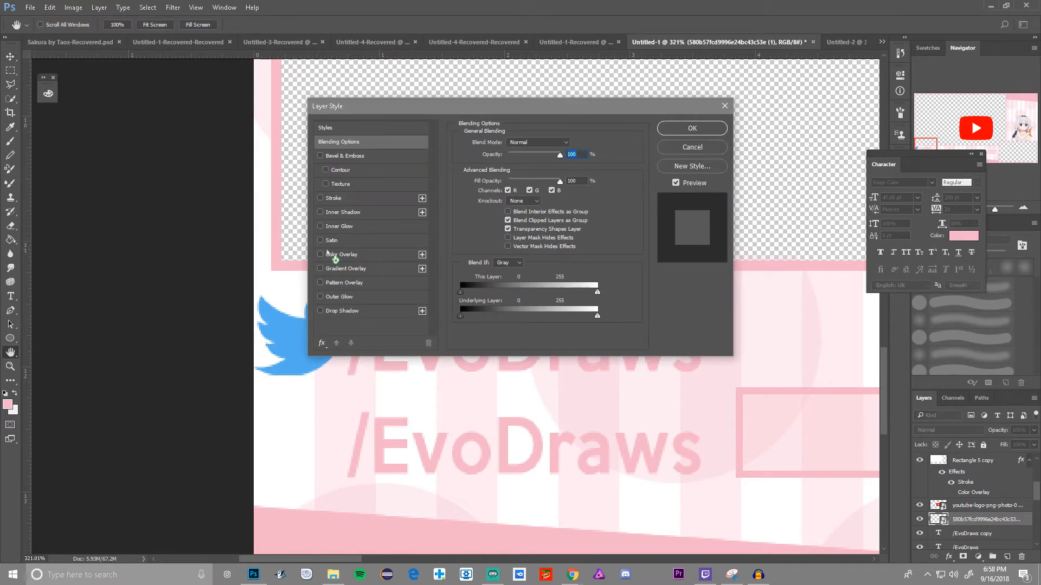
pyautogui.click(320, 255)
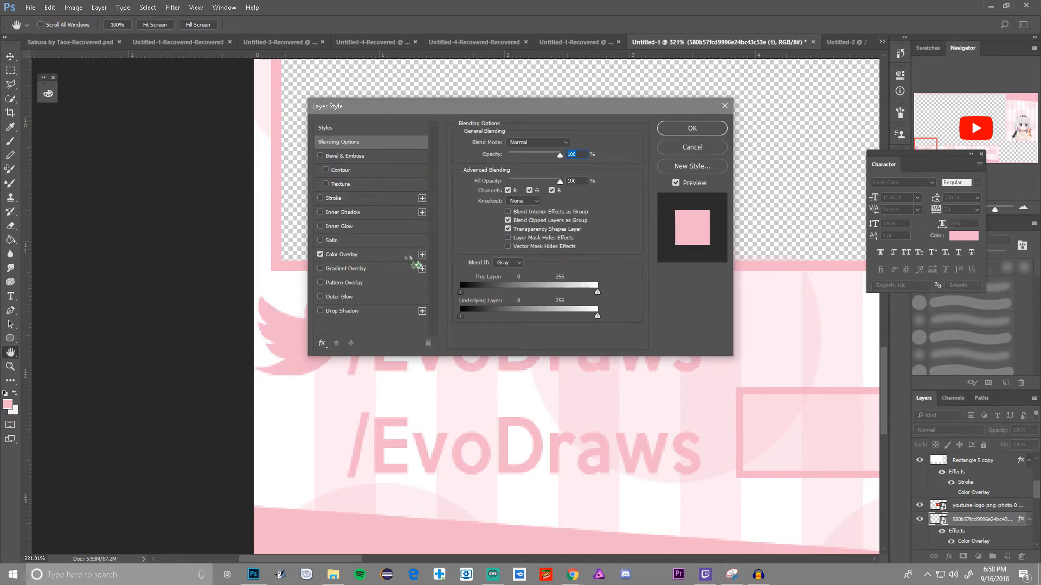
pyautogui.click(343, 253)
pyautogui.click(673, 129)
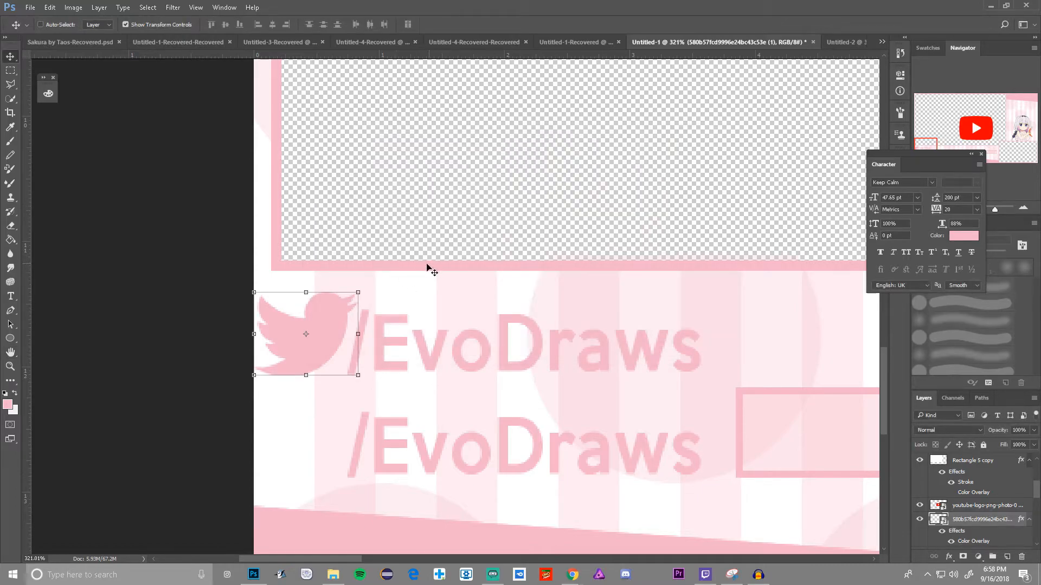
pyautogui.moveTo(321, 343); pyautogui.dragTo(321, 346)
pyautogui.scroll(-10, 344, 350)
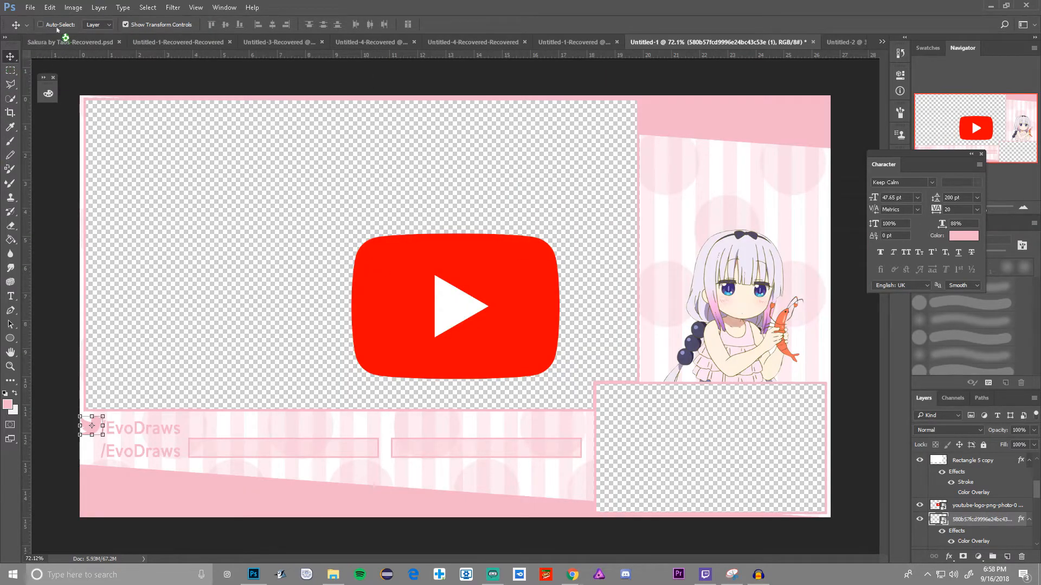
# - Enable Auto-Select, select the large game frame layer Rectangle 5 copy, and rasterize its layer style
pyautogui.click(409, 287)
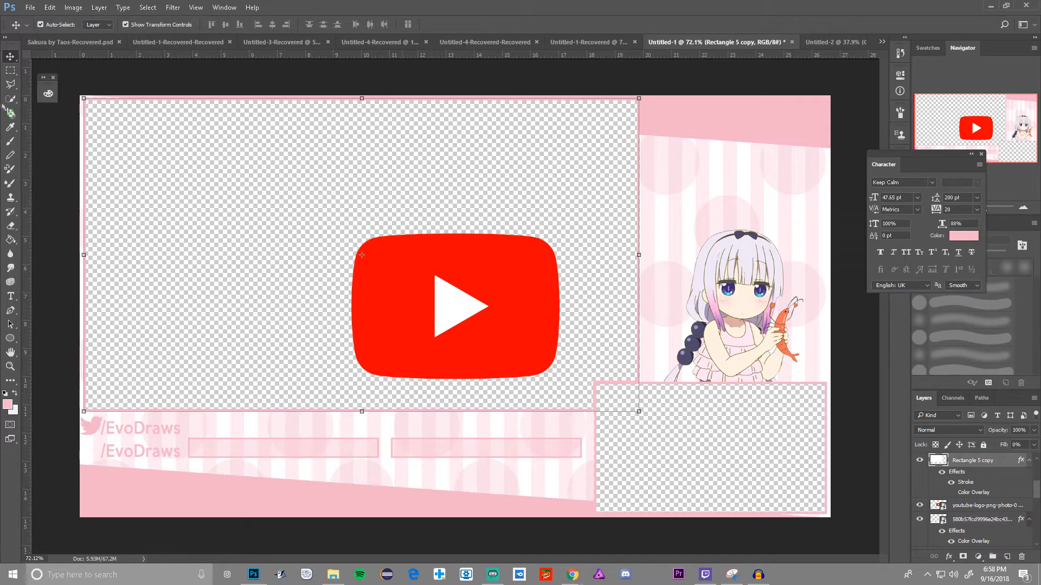
pyautogui.rightClick(978, 465)
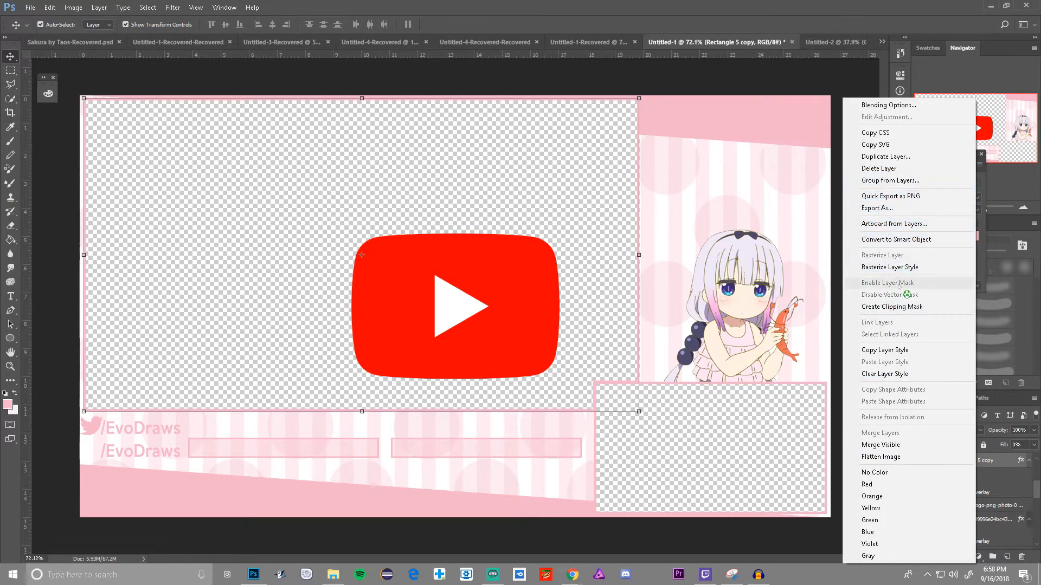
pyautogui.click(892, 267)
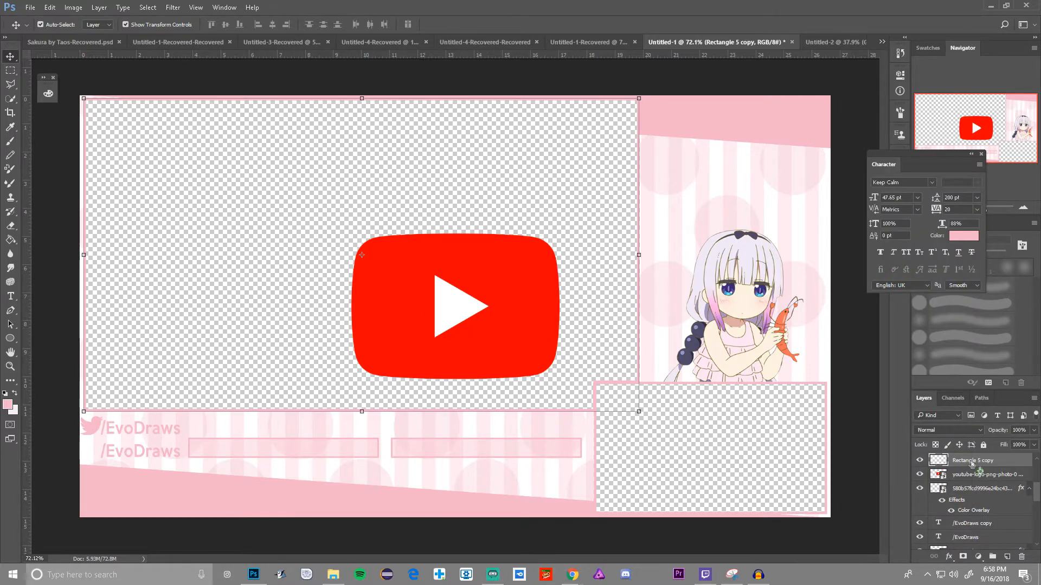
# - Rasterize the YouTube logo layer and delete its white play triangle using the Magic Wand tool
pyautogui.click(988, 476)
pyautogui.rightClick(989, 475)
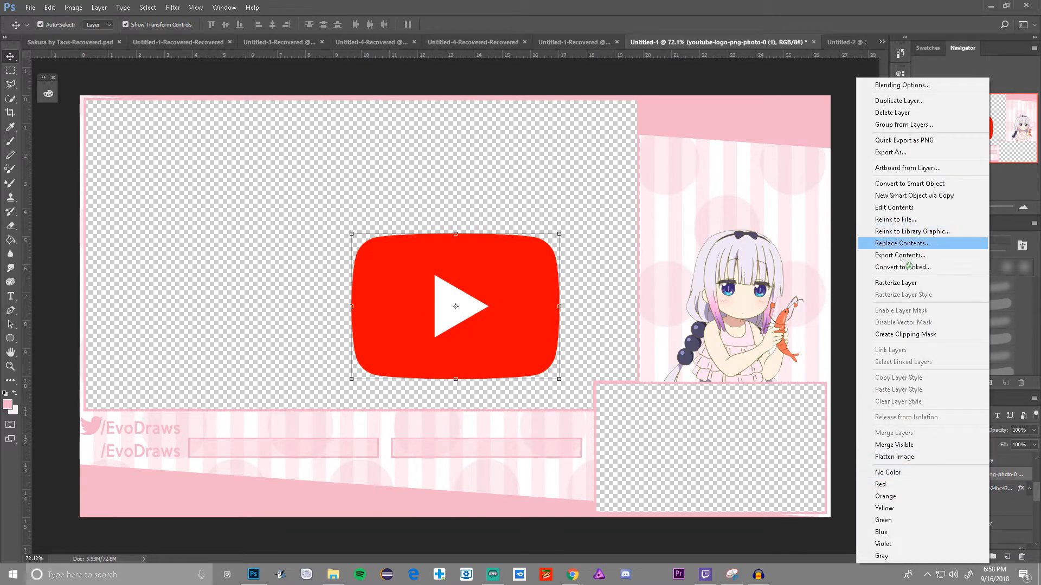
pyautogui.click(896, 283)
pyautogui.rightClick(11, 98)
pyautogui.click(54, 111)
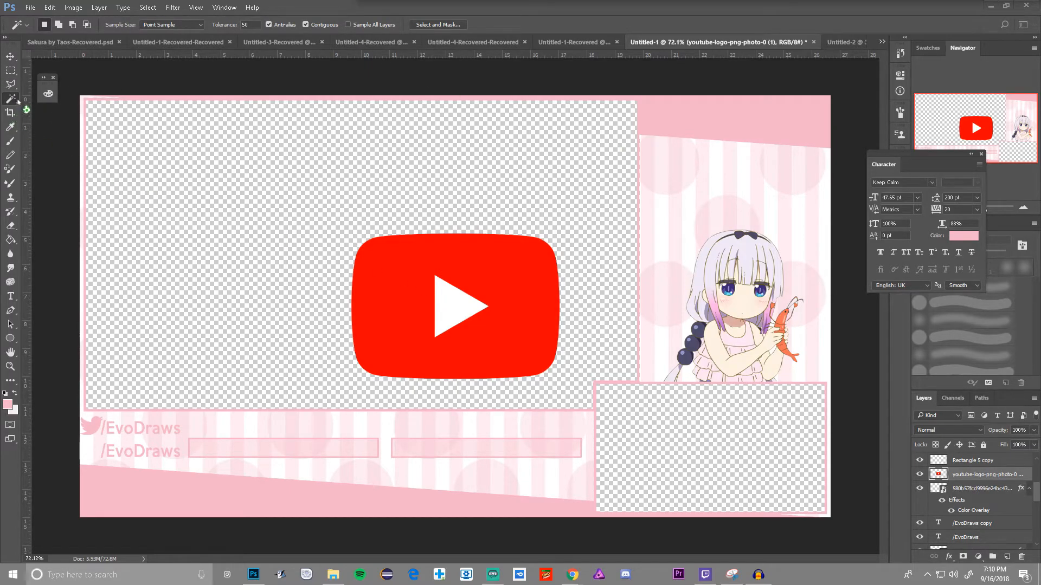
pyautogui.click(466, 312)
pyautogui.press('Delete')
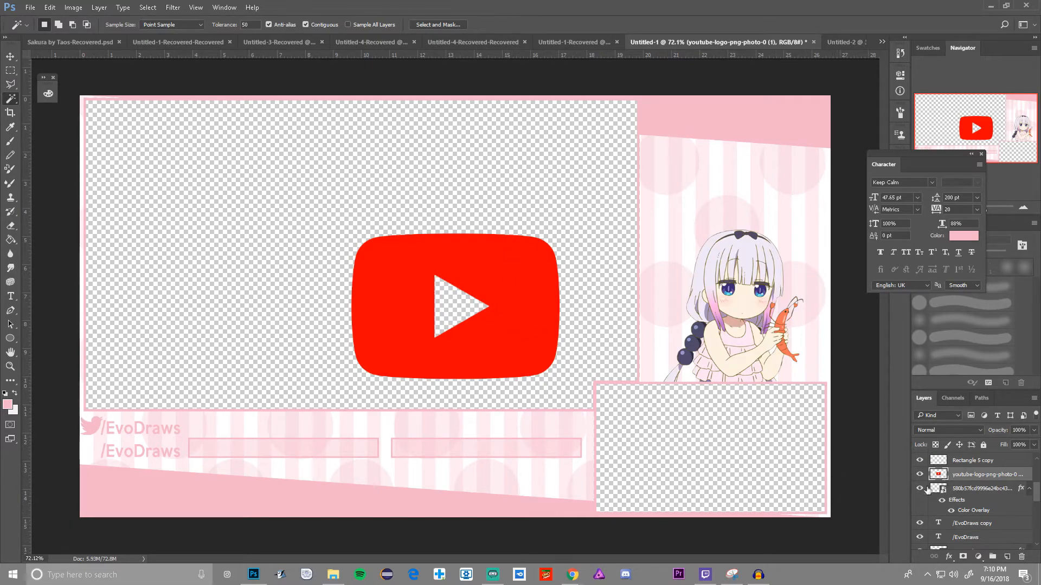
# - Scale the YouTube logo to about 14.5% and move it to the canvas's left edge beside the handle labels
pyautogui.click(12, 56)
pyautogui.moveTo(496, 281); pyautogui.dragTo(226, 397)
pyautogui.moveTo(288, 348); pyautogui.dragTo(113, 427)
pyautogui.scroll(7, 140, 463)
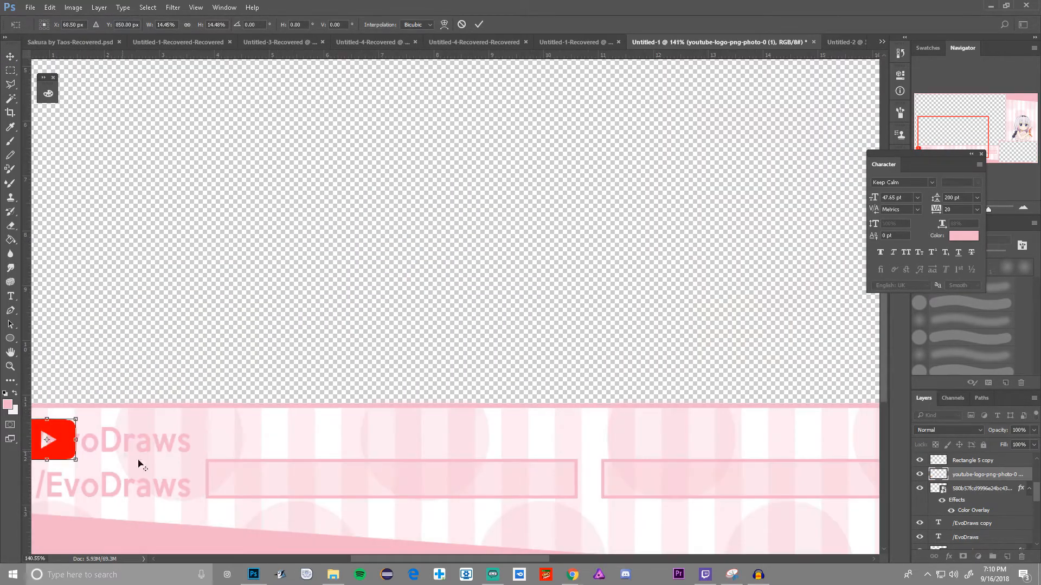
pyautogui.hscroll(7, 303, 535)
pyautogui.hscroll(-3, 364, 532)
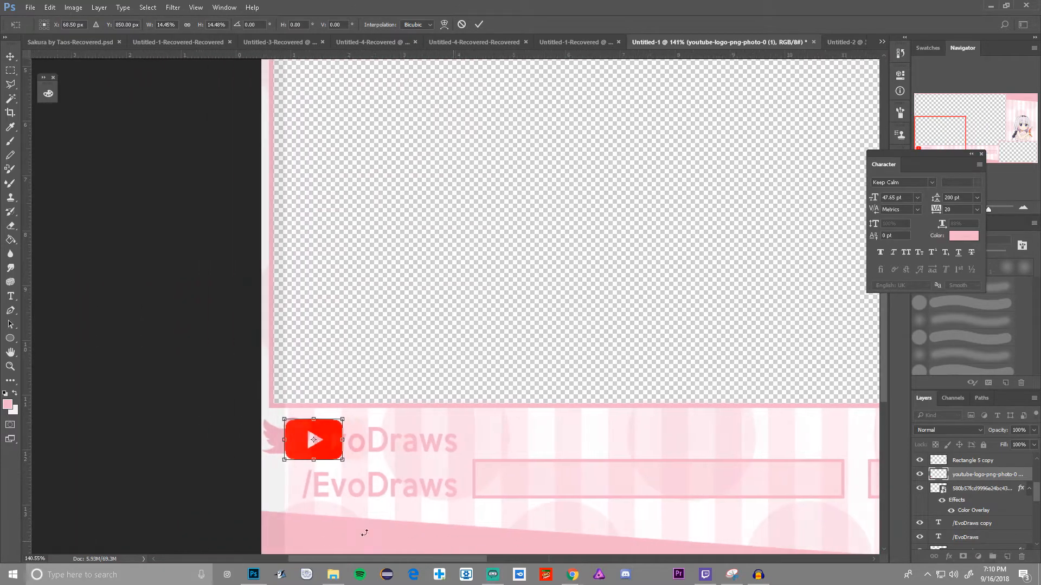
pyautogui.scroll(12, 377, 502)
pyautogui.moveTo(546, 329); pyautogui.dragTo(477, 336)
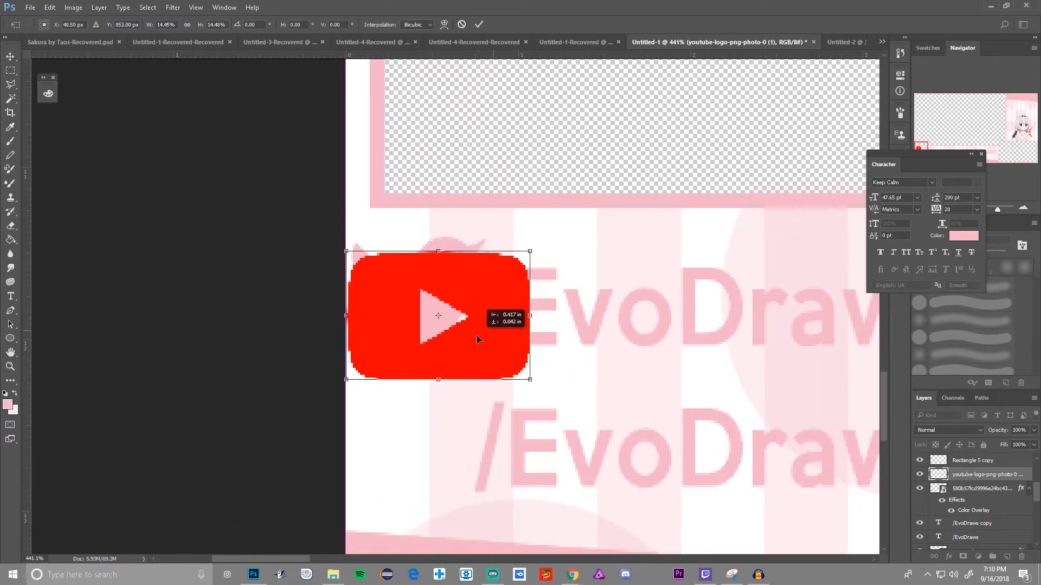
# - Reduce the YouTube logo to about 9.4%, align it just before the lower social handle, and commit the transform
pyautogui.moveTo(530, 251); pyautogui.dragTo(440, 447)
pyautogui.scroll(-3, 539, 455)
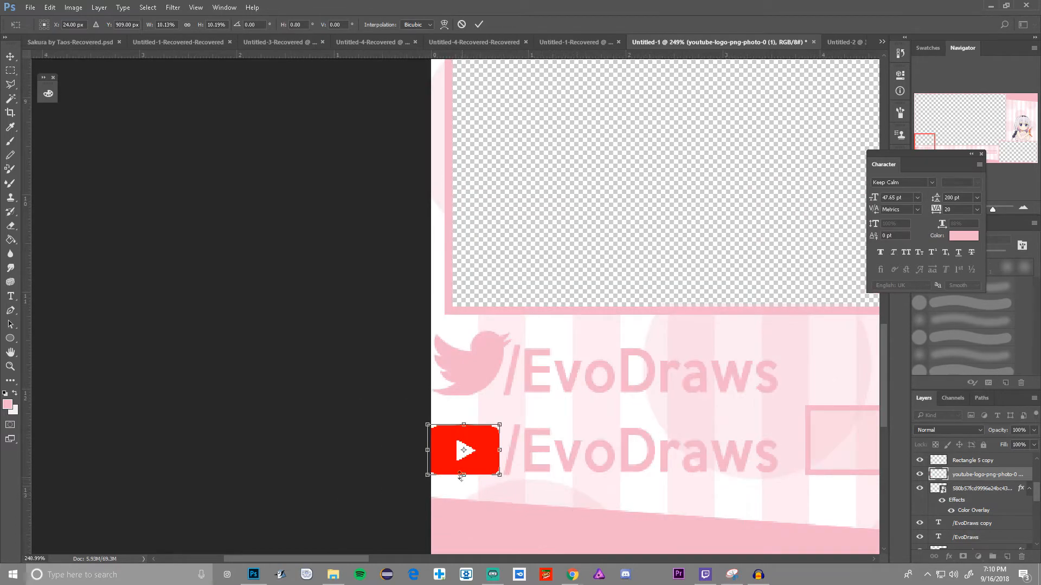
pyautogui.scroll(5, 439, 439)
pyautogui.moveTo(414, 397); pyautogui.dragTo(427, 407)
pyautogui.moveTo(540, 473)
pyautogui.mouseDown()
pyautogui.moveTo(548, 274)
pyautogui.moveTo(527, 489)
pyautogui.moveTo(542, 463)
pyautogui.mouseUp()
pyautogui.scroll(-3, 542, 463)
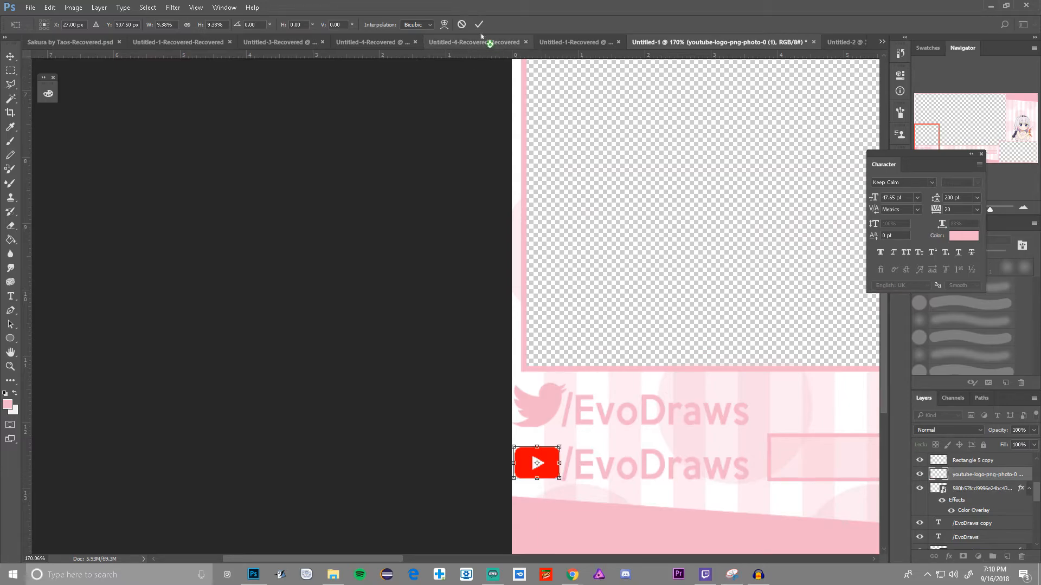
pyautogui.press('Return')
# - Apply the same pink Color Overlay to the YouTube logo layer
pyautogui.rightClick(965, 475)
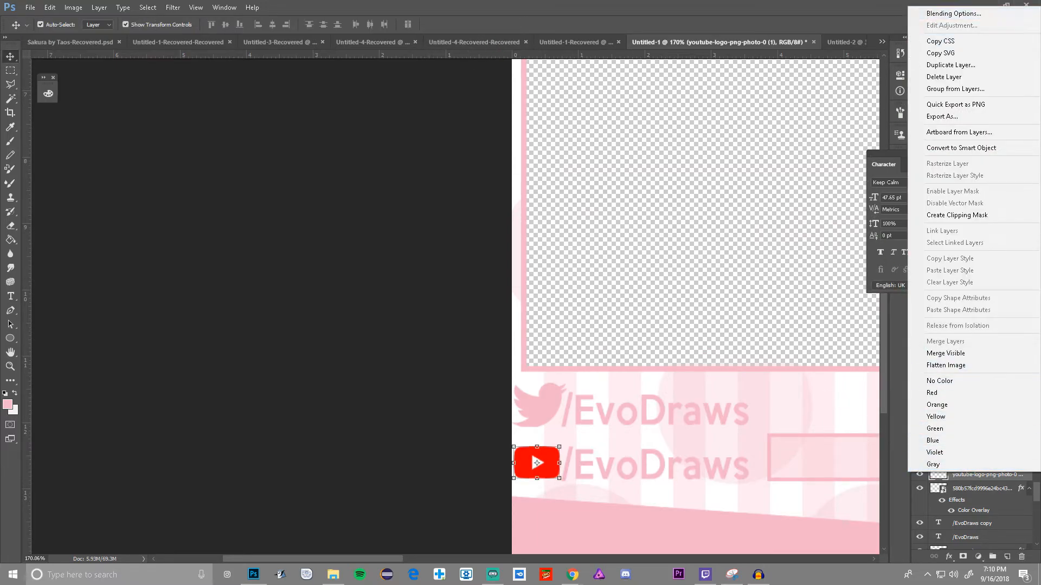
pyautogui.click(953, 13)
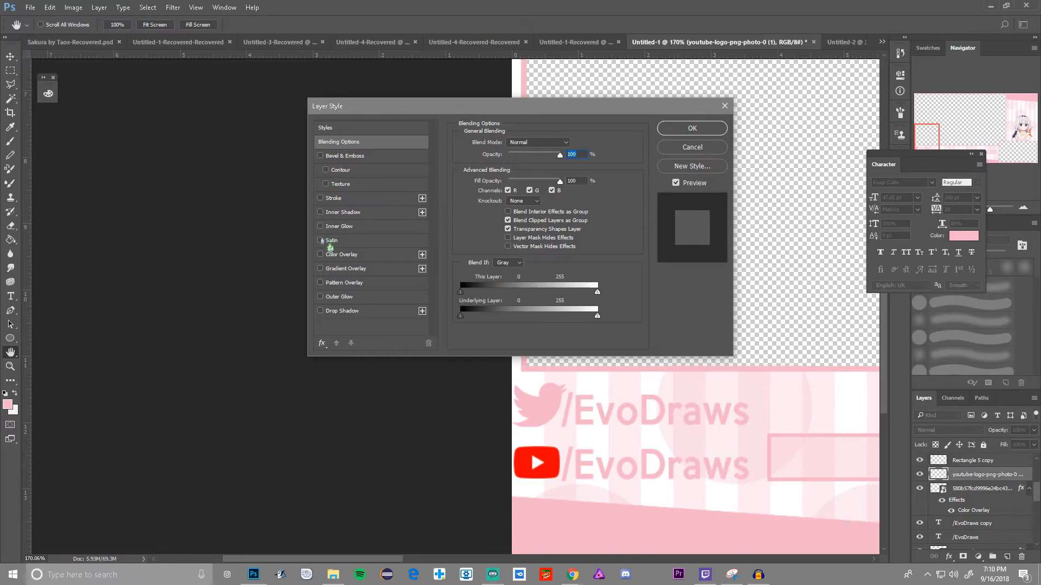
pyautogui.click(320, 255)
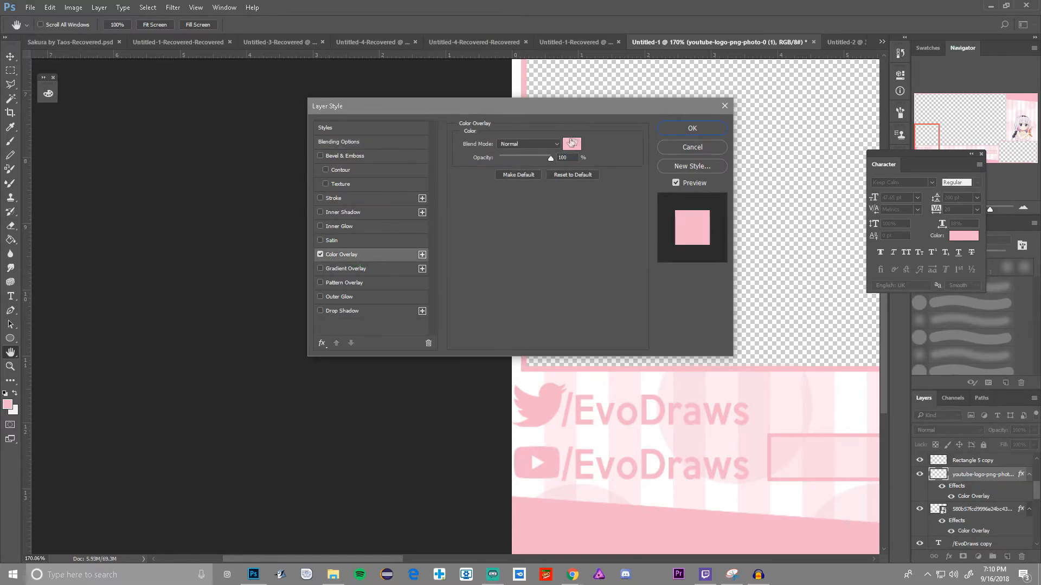
pyautogui.click(682, 129)
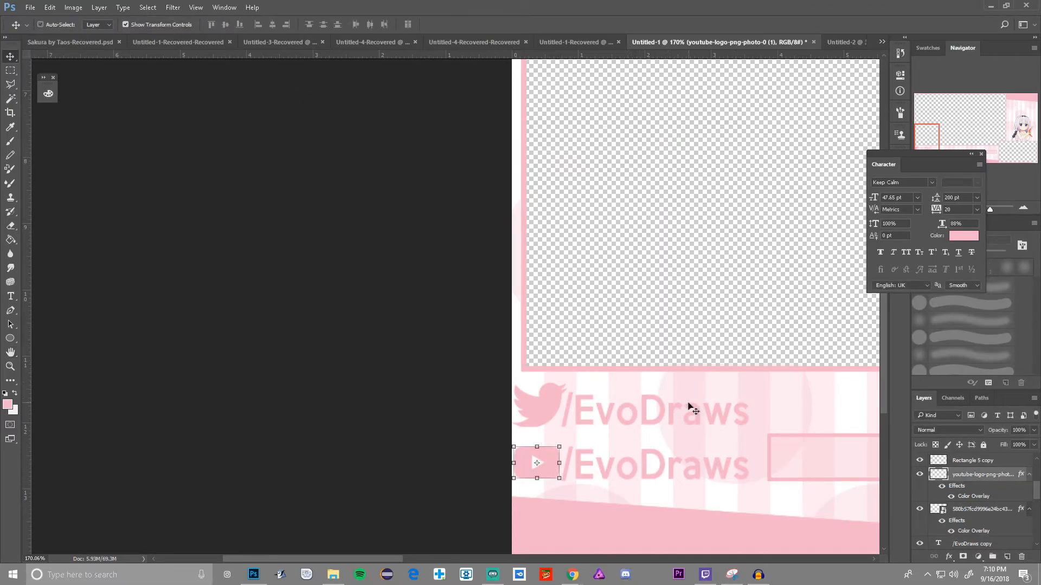
pyautogui.hotkey('ctrl', '0')
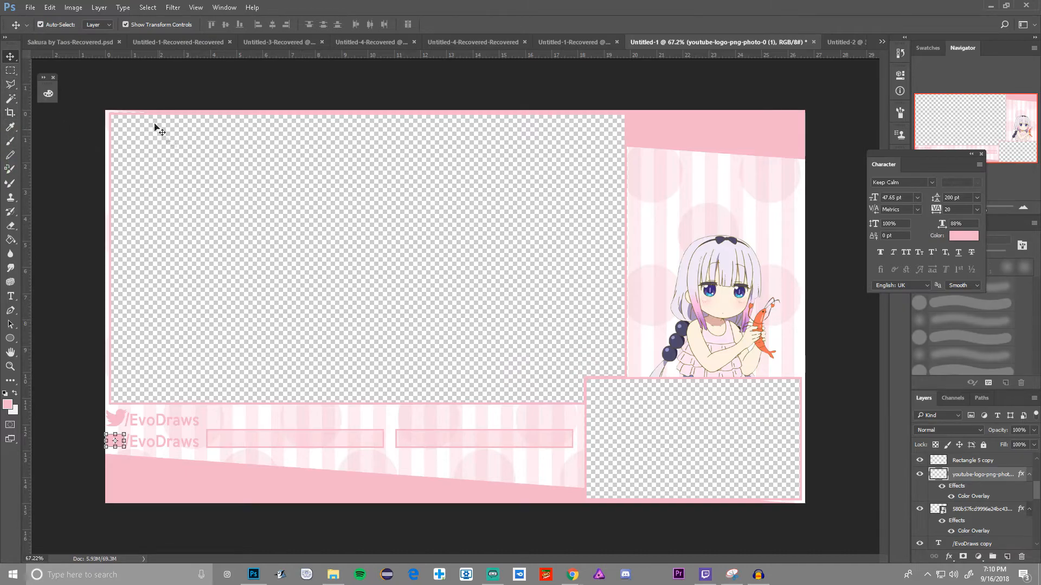
# - Add a text layer reading "New Subscriber:" above the first translucent info bar
pyautogui.click(10, 297)
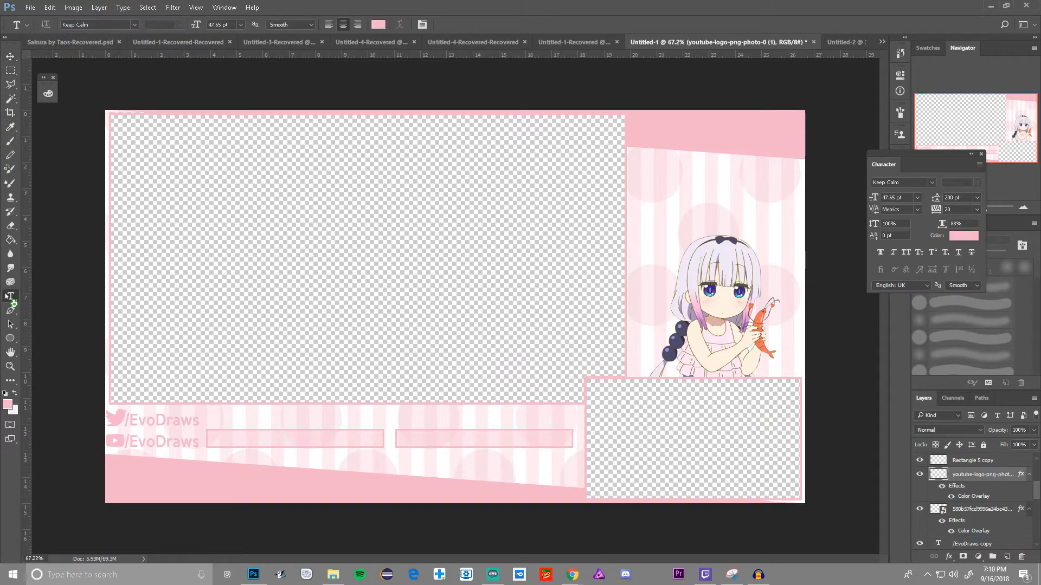
pyautogui.scroll(3, 195, 451)
pyautogui.scroll(-4, 197, 453)
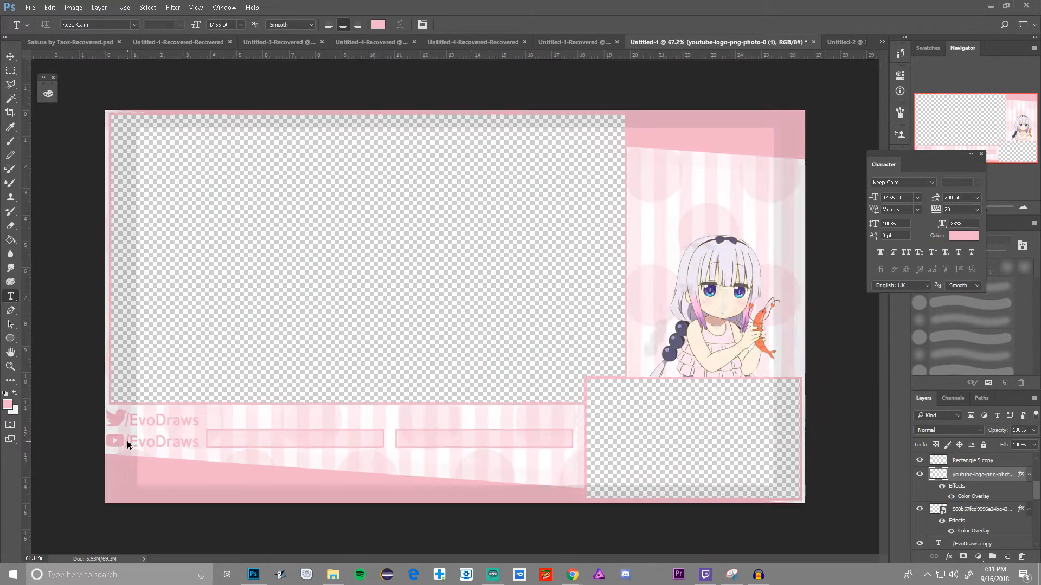
pyautogui.scroll(5, 265, 454)
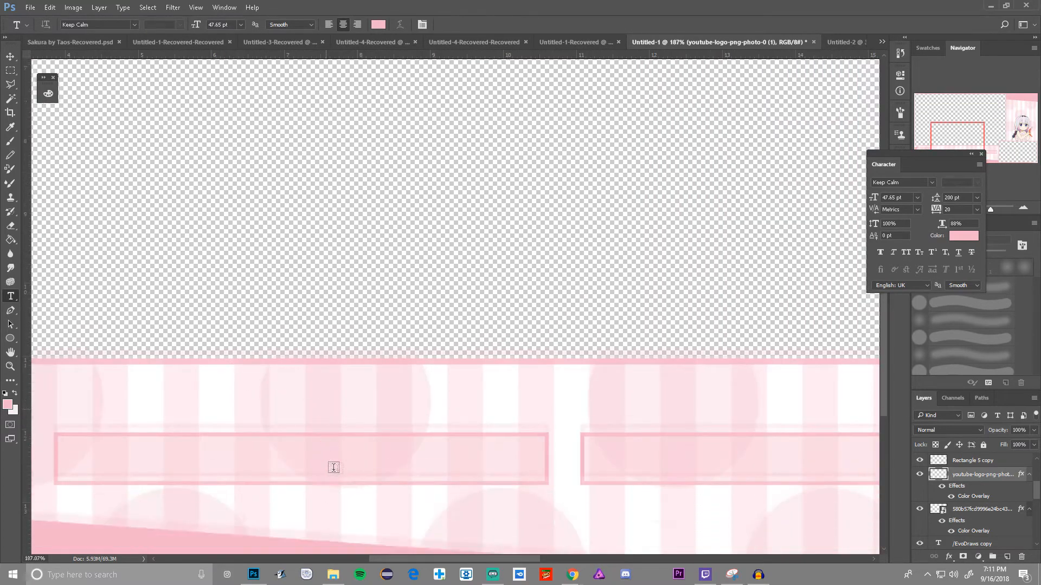
pyautogui.scroll(-2, 331, 467)
pyautogui.hscroll(-5, 330, 467)
pyautogui.scroll(2, 383, 438)
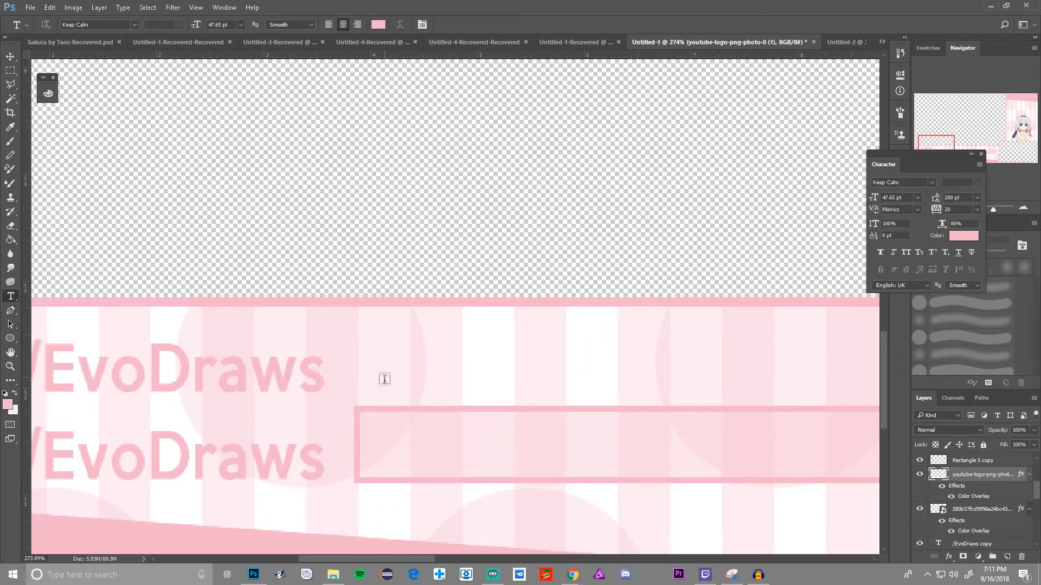
pyautogui.click(383, 380)
pyautogui.write('S')
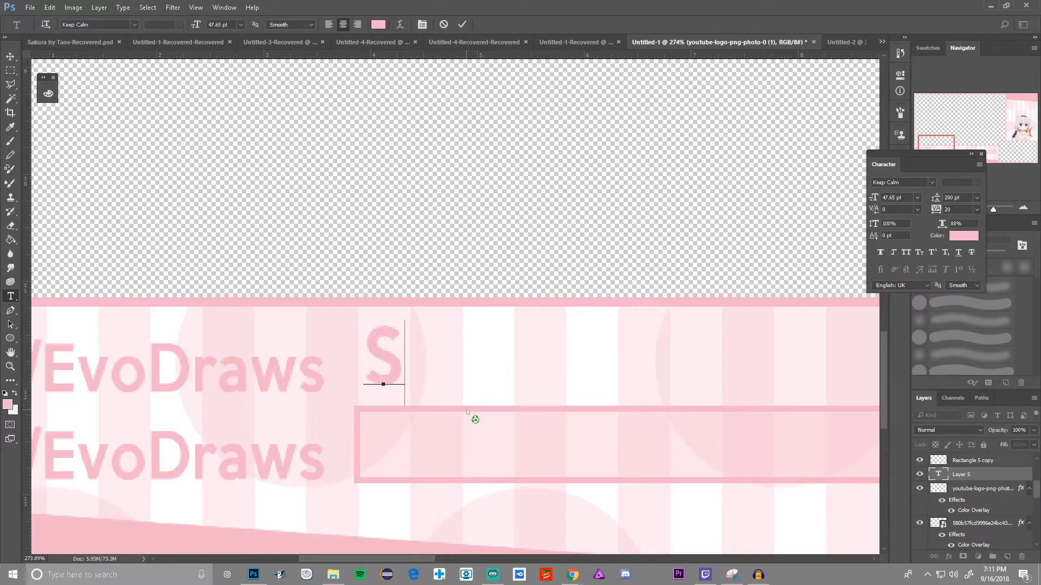
pyautogui.press('BackSpace')
pyautogui.write('New Sub')
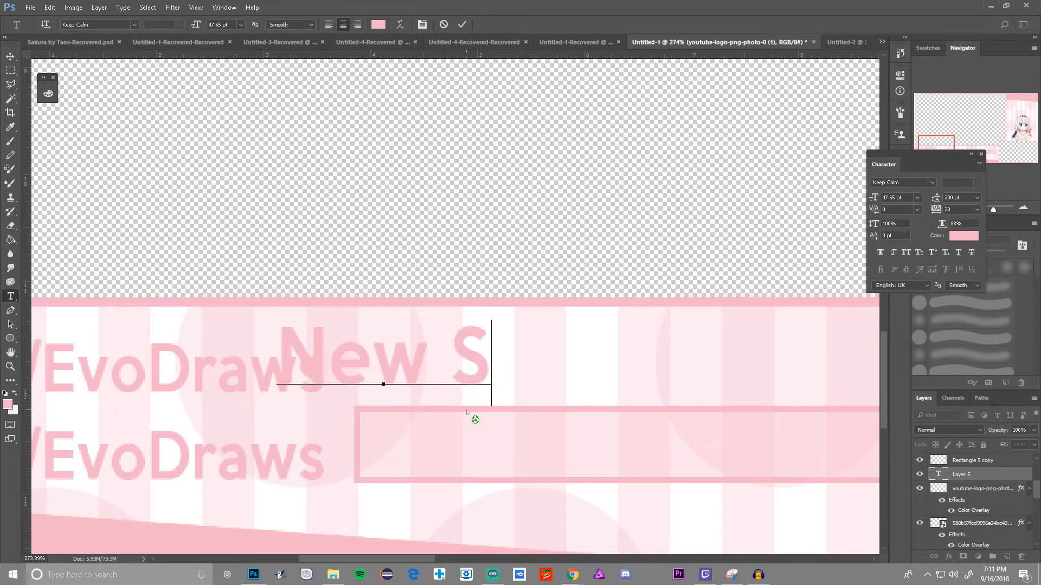
pyautogui.write('scriber')
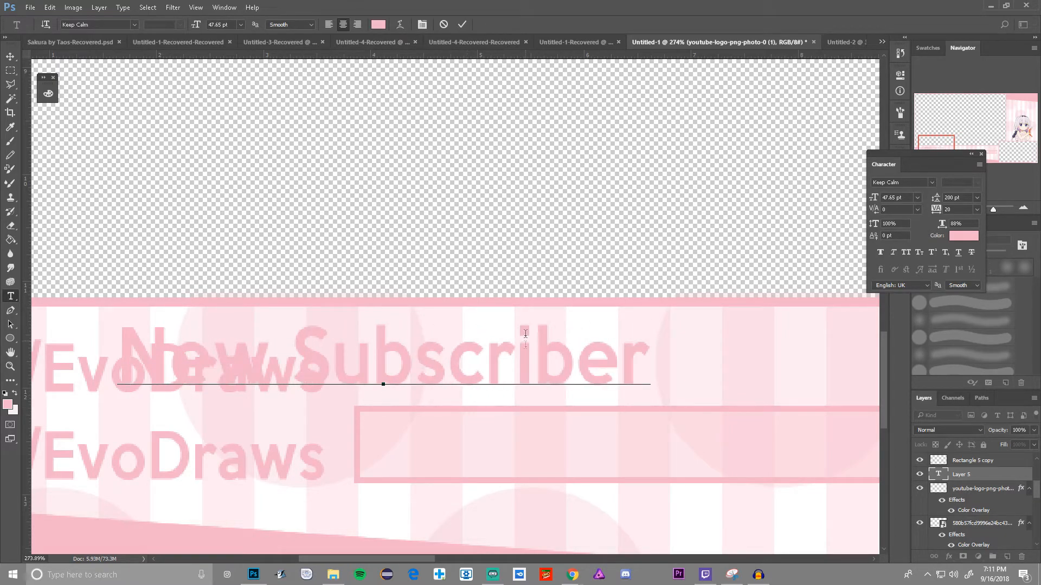
pyautogui.write(':')
# - Set the "New Subscriber:" text to 30 pt and move it flush with the first info bar's left edge, directly above the bar
pyautogui.hotkey('ctrl', 'a')
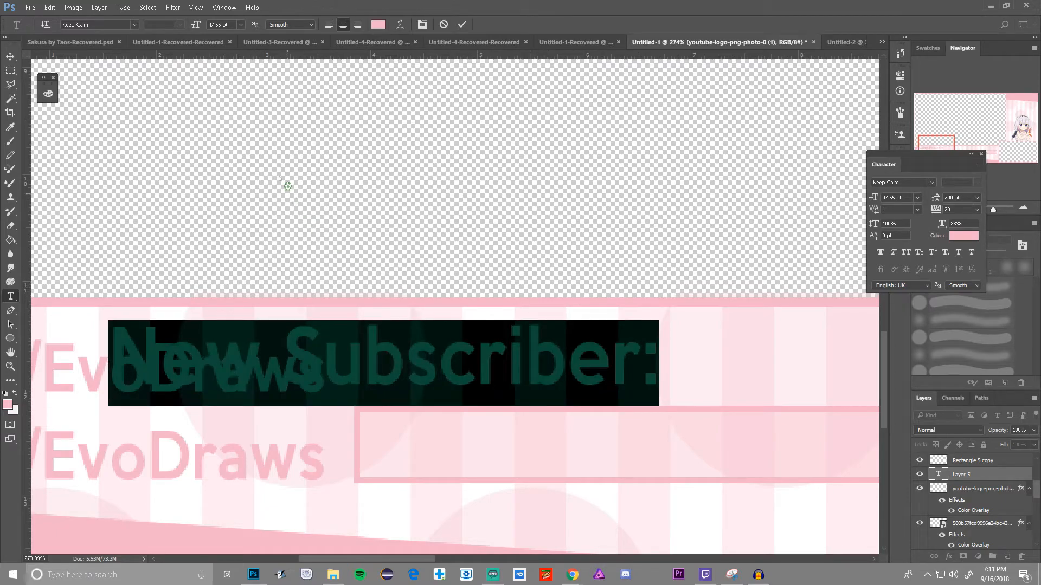
pyautogui.click(240, 25)
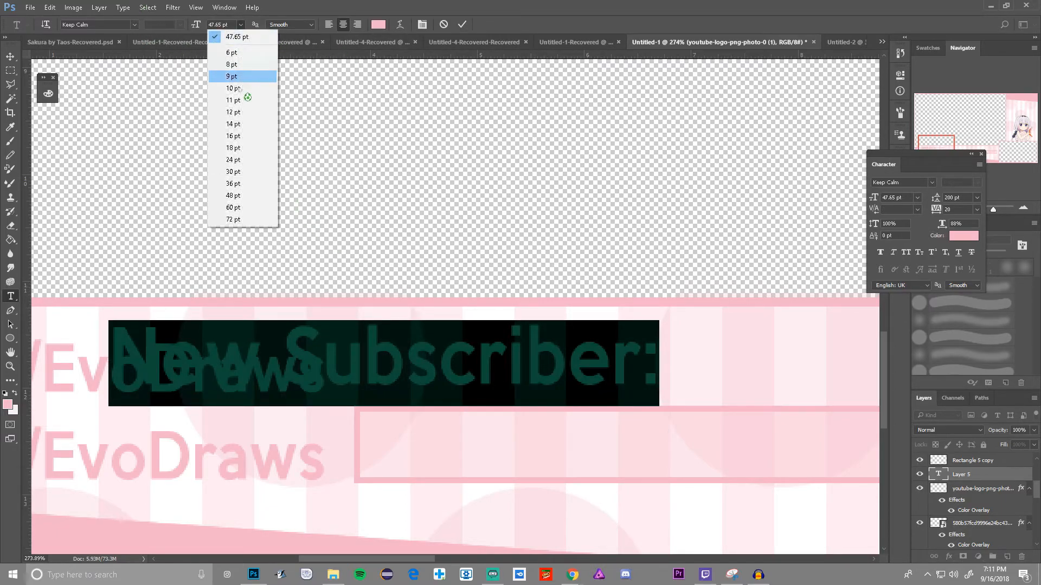
pyautogui.click(254, 173)
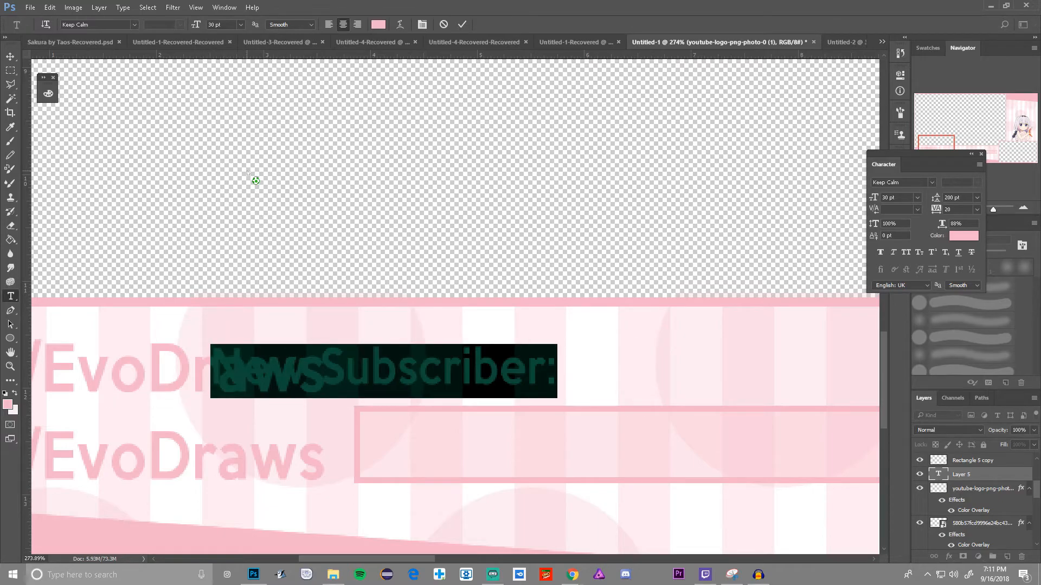
pyautogui.click(462, 24)
pyautogui.click(11, 56)
pyautogui.moveTo(398, 379); pyautogui.dragTo(541, 390)
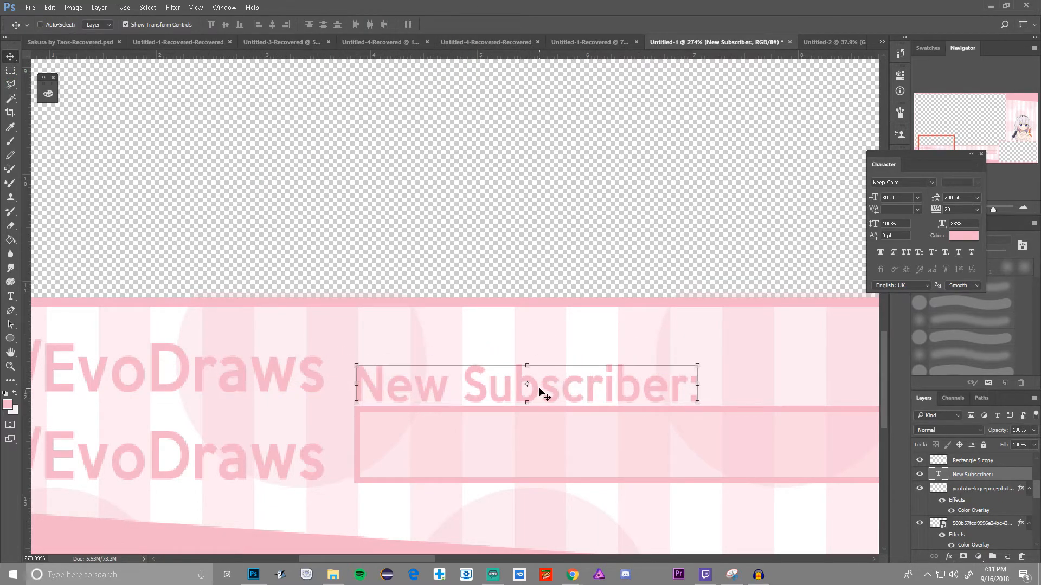
pyautogui.scroll(-5, 608, 392)
pyautogui.scroll(4, 399, 481)
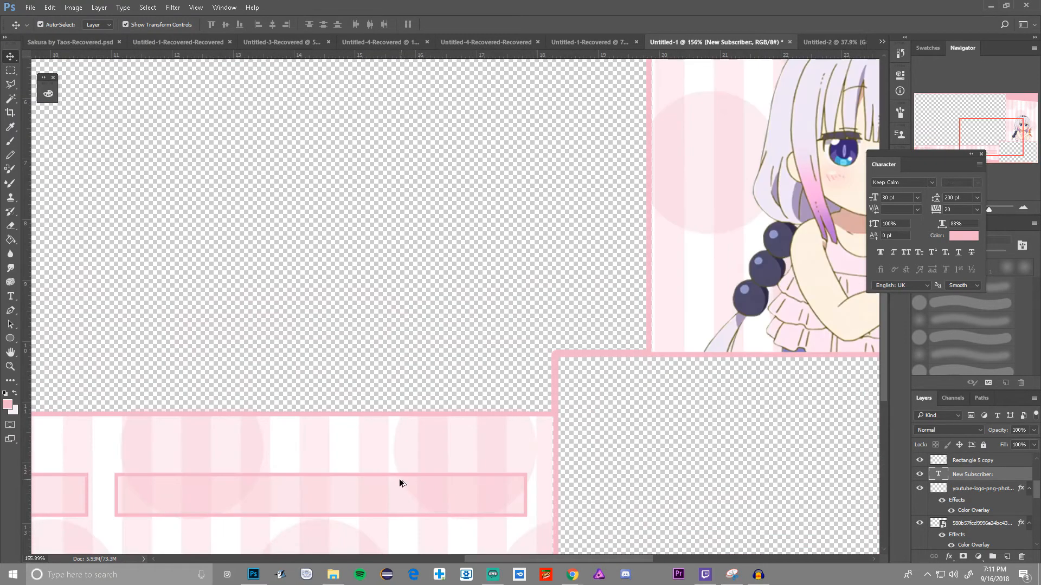
# - Add a text layer reading "Now Playing" above the second info bar and align it with the bar's left edge
pyautogui.scroll(-1, 252, 480)
pyautogui.hscroll(-5, 252, 480)
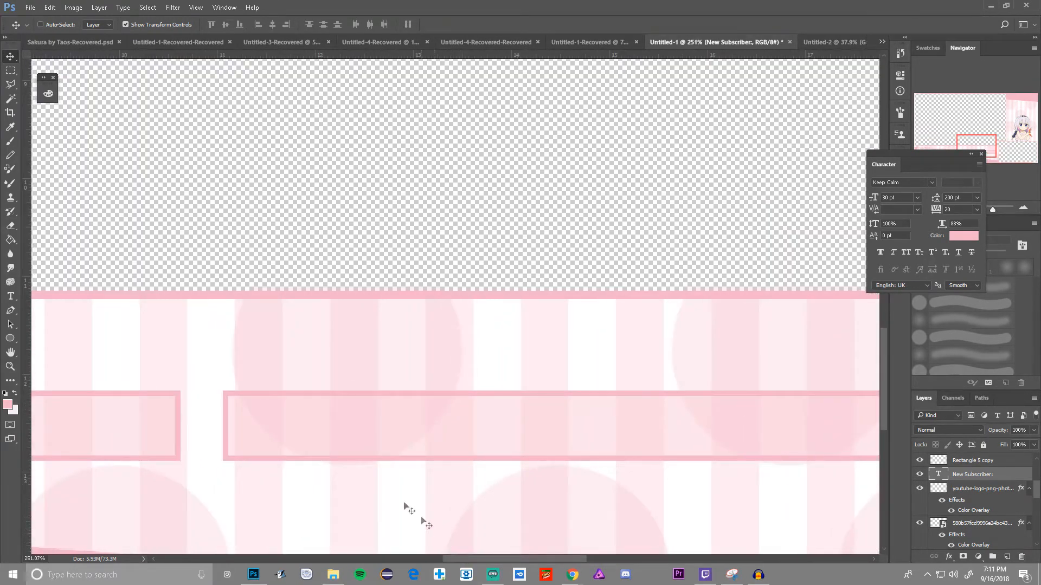
pyautogui.click(11, 296)
pyautogui.click(252, 378)
pyautogui.write('Now Playing')
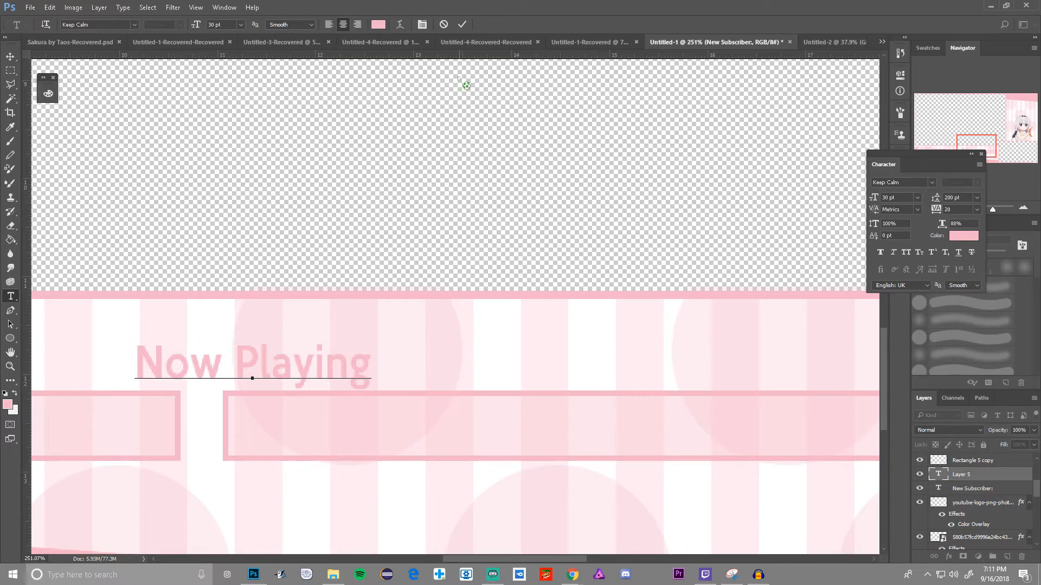
pyautogui.click(462, 24)
pyautogui.click(10, 56)
pyautogui.moveTo(290, 374); pyautogui.dragTo(377, 379)
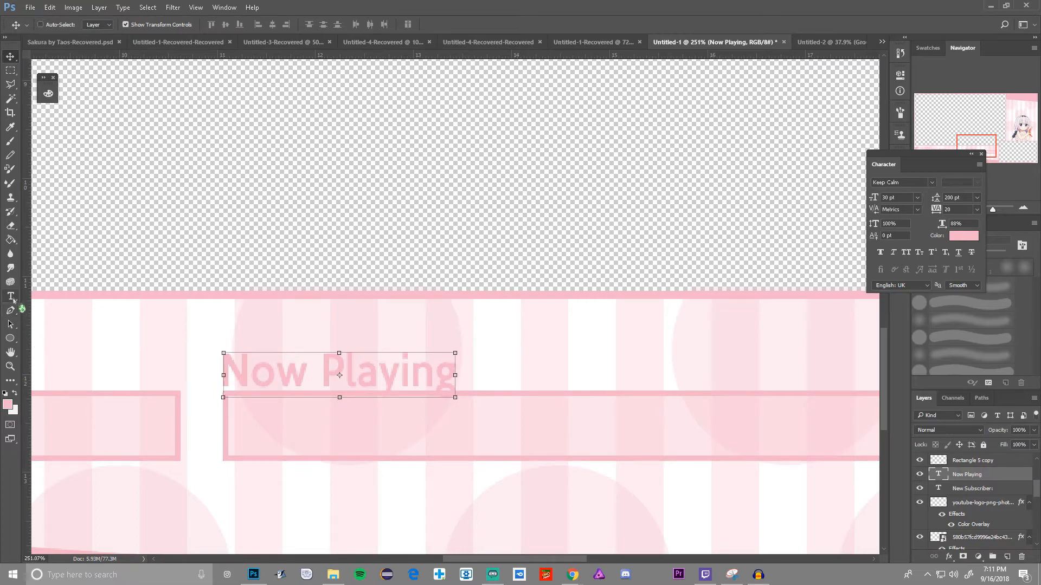
# - Append a colon so the caption reads "Now Playing:" and nudge it slightly upward above the second info bar
pyautogui.click(11, 296)
pyautogui.click(452, 374)
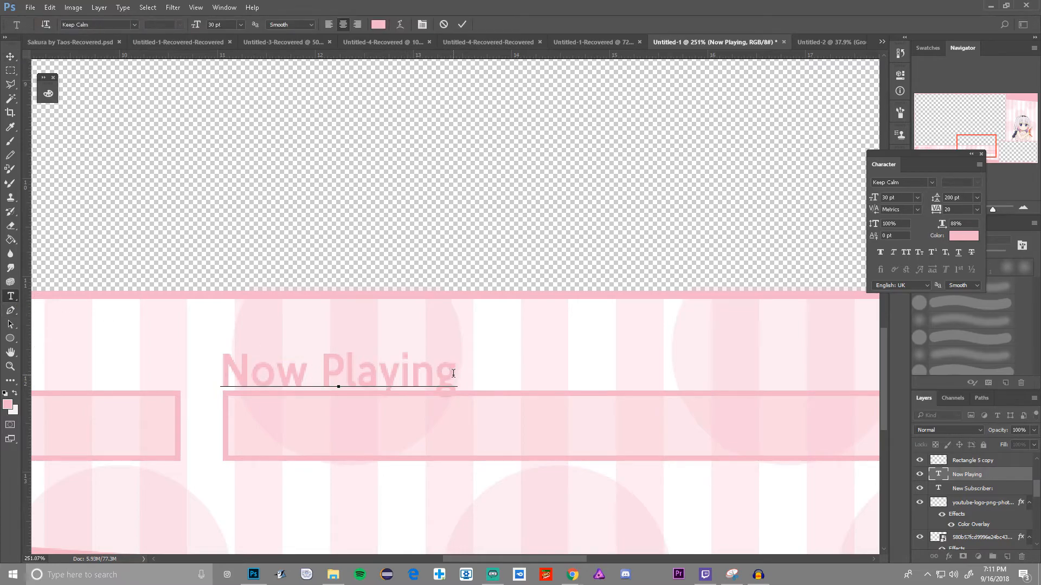
pyautogui.write(':')
pyautogui.click(462, 25)
pyautogui.click(10, 56)
pyautogui.moveTo(425, 383)
pyautogui.mouseDown()
pyautogui.moveTo(448, 376)
pyautogui.moveTo(432, 373)
pyautogui.mouseUp()
pyautogui.scroll(-4, 195, 365)
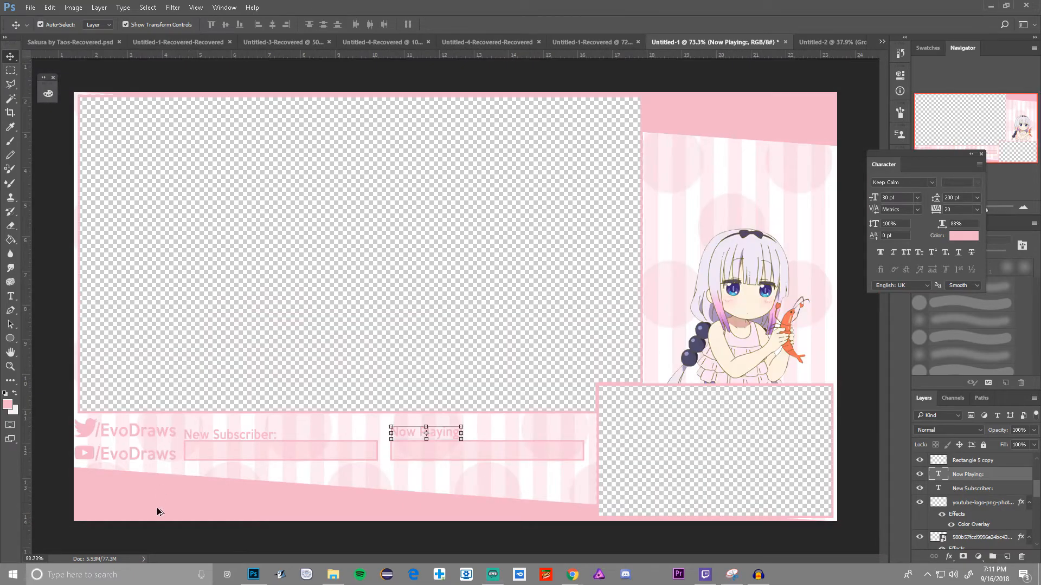
# - Fine-tune the "Now Playing:" caption's position so it sits flush with the second bar's left edge, just above the bar
pyautogui.scroll(2, 191, 447)
pyautogui.scroll(2, 642, 438)
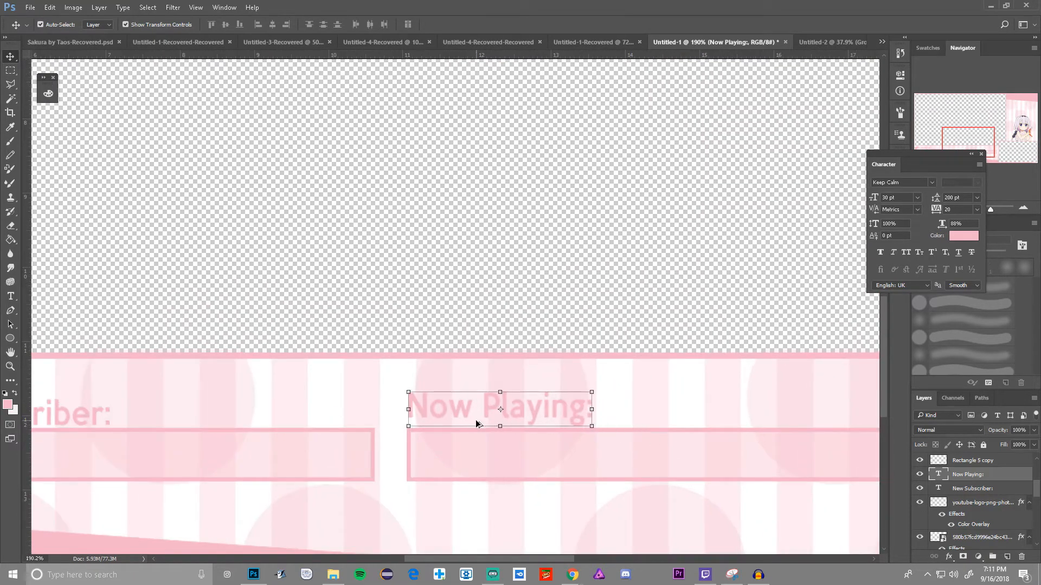
pyautogui.scroll(-2, 476, 422)
pyautogui.click(502, 420)
pyautogui.scroll(3, 537, 420)
pyautogui.moveTo(530, 422); pyautogui.dragTo(525, 409)
pyautogui.scroll(-5, 528, 413)
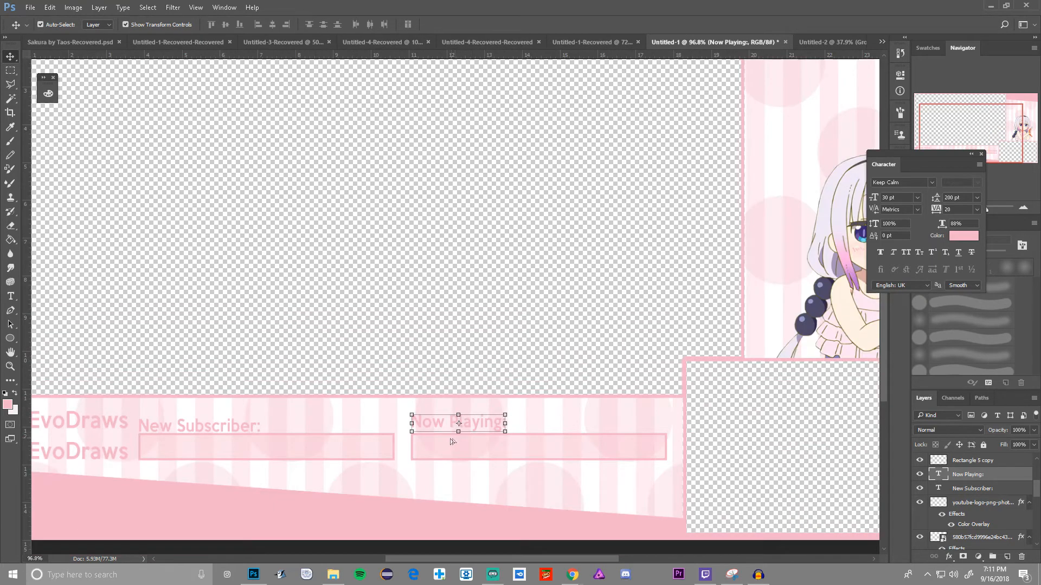
# - Raise the "New Subscriber:" caption slightly and place a horizontal guide along the base of the two captions
pyautogui.scroll(-2, 453, 441)
pyautogui.scroll(3, 242, 453)
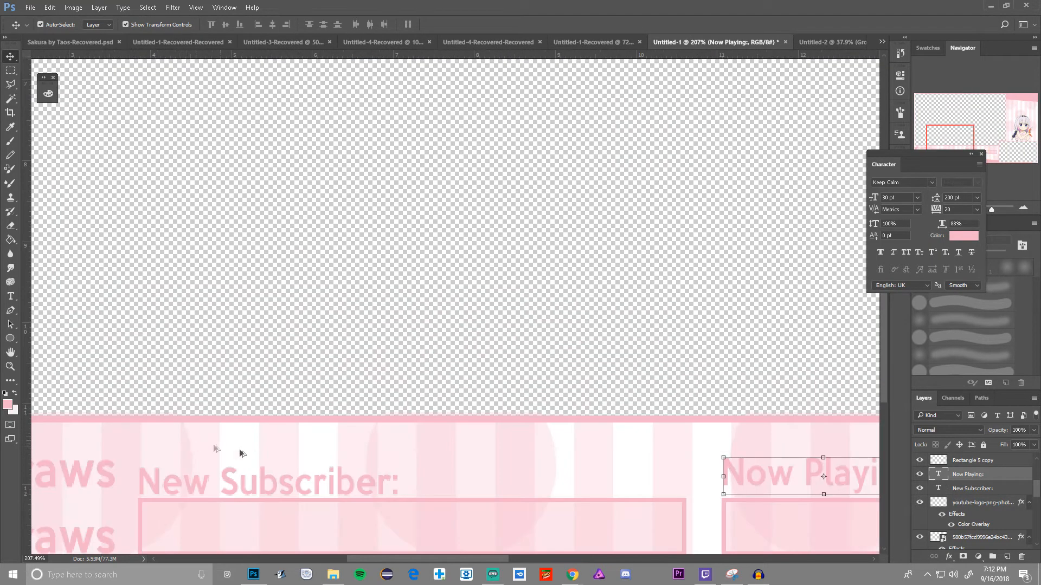
pyautogui.click(949, 490)
pyautogui.moveTo(332, 486); pyautogui.dragTo(333, 478)
pyautogui.moveTo(464, 56); pyautogui.dragTo(654, 481)
pyautogui.scroll(5, 848, 480)
pyautogui.scroll(-4, 379, 401)
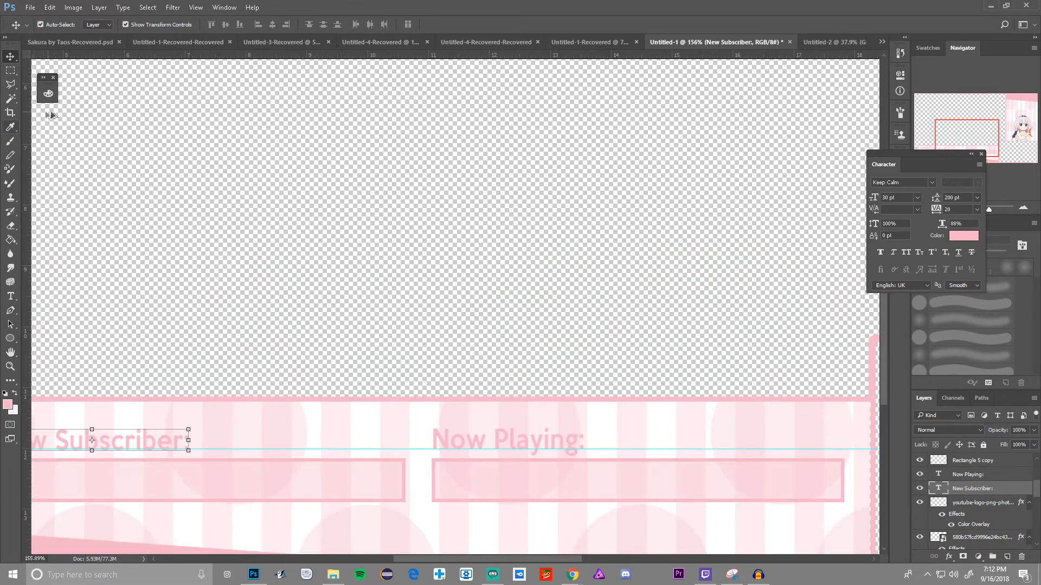
pyautogui.scroll(-4, 294, 255)
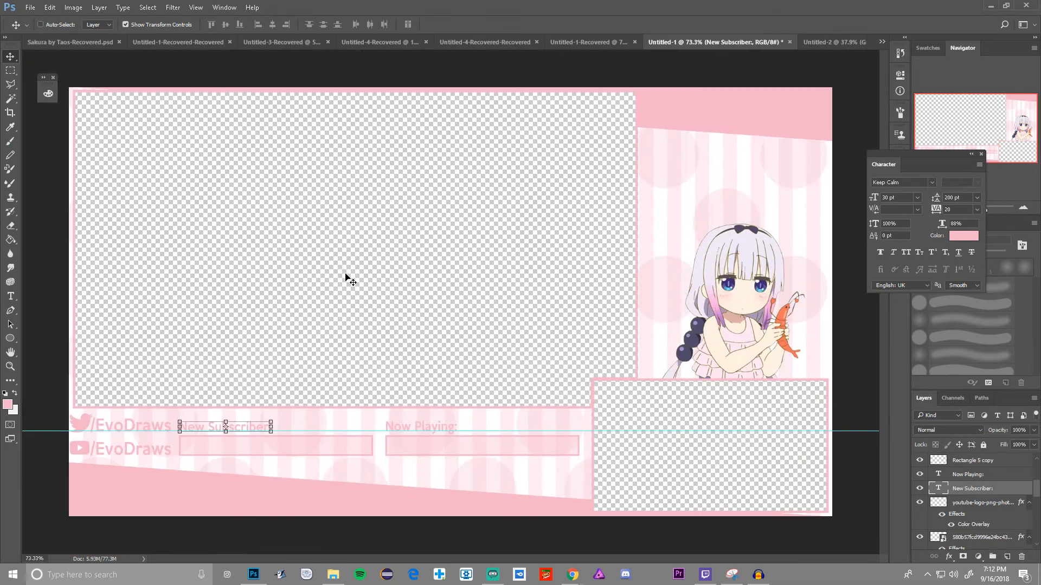
# - Move the "New Subscriber:" caption so its letters line up with the horizontal guide
pyautogui.hotkey('ctrl', 'r')
pyautogui.moveTo(449, 58); pyautogui.dragTo(463, 56)
pyautogui.scroll(3, 307, 423)
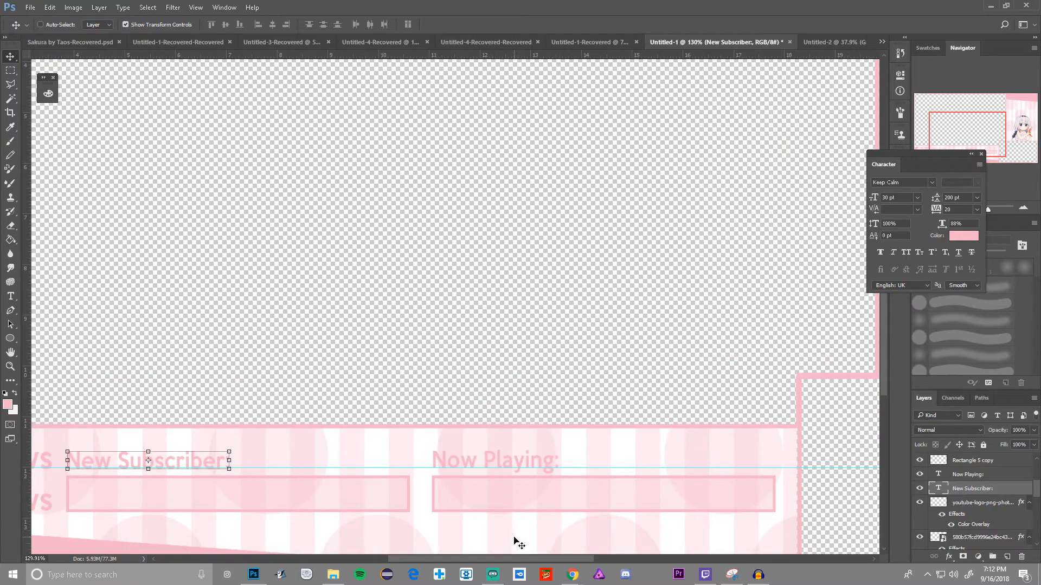
pyautogui.scroll(4, 461, 513)
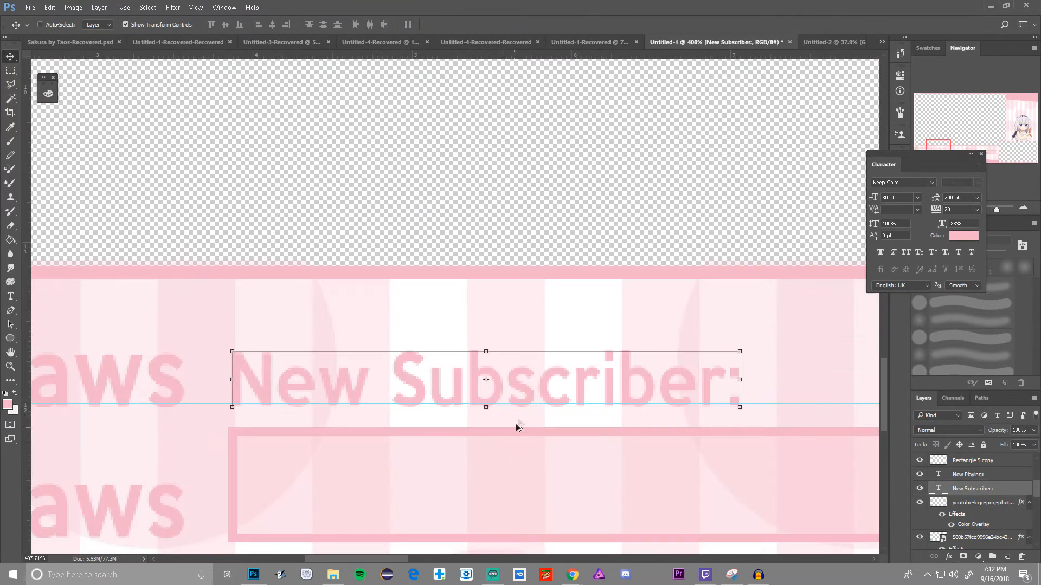
pyautogui.moveTo(541, 397); pyautogui.dragTo(537, 402)
pyautogui.scroll(2, 580, 397)
pyautogui.scroll(-3, 395, 406)
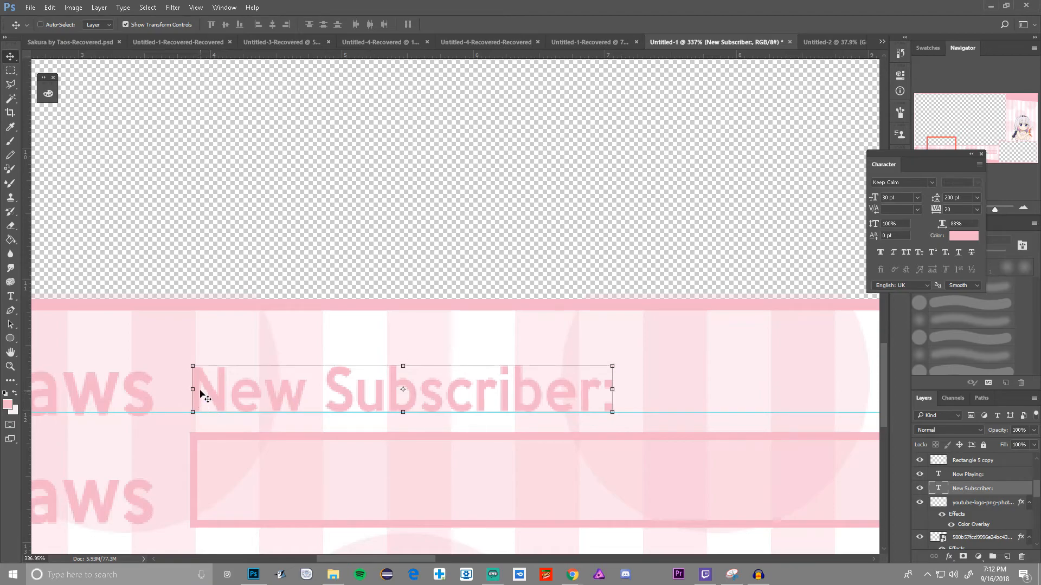
# - Nudge the "New Subscriber:" caption flush with the first bar's left edge and hide the guide
pyautogui.moveTo(202, 388); pyautogui.dragTo(198, 383)
pyautogui.scroll(-3, 389, 413)
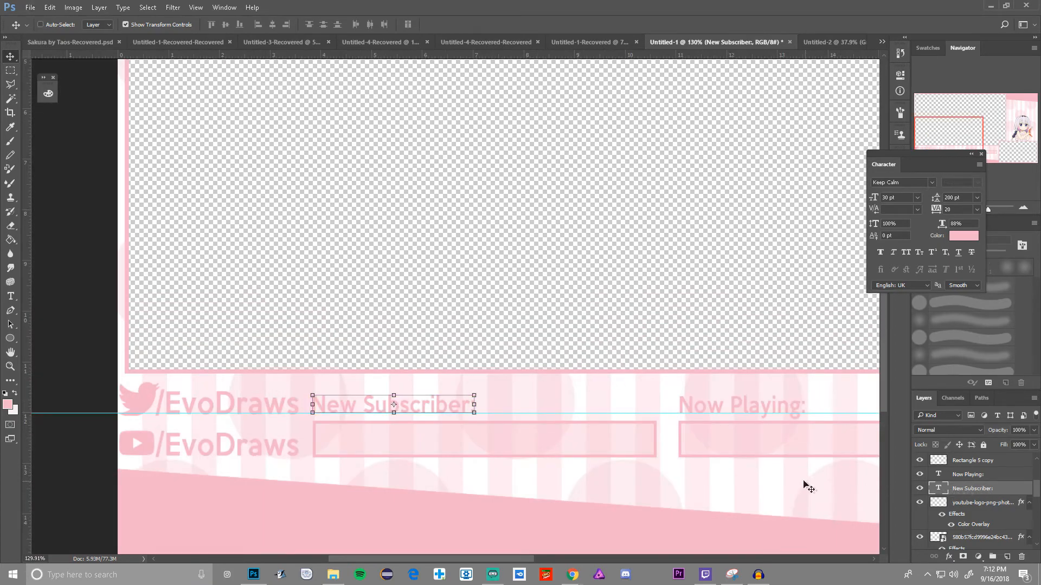
pyautogui.press('ctrl')
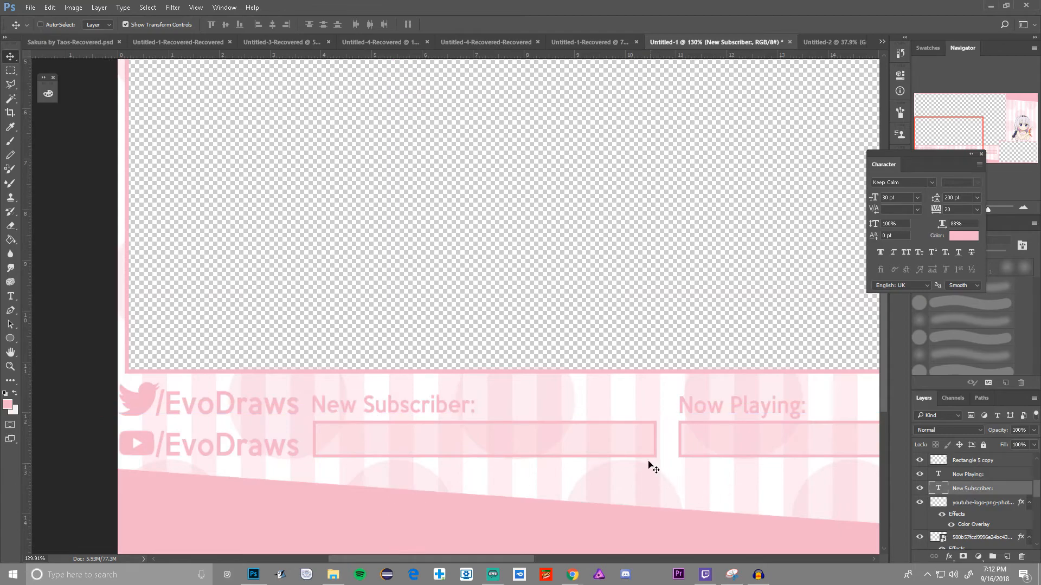
pyautogui.scroll(-3, 620, 438)
pyautogui.scroll(2, 247, 422)
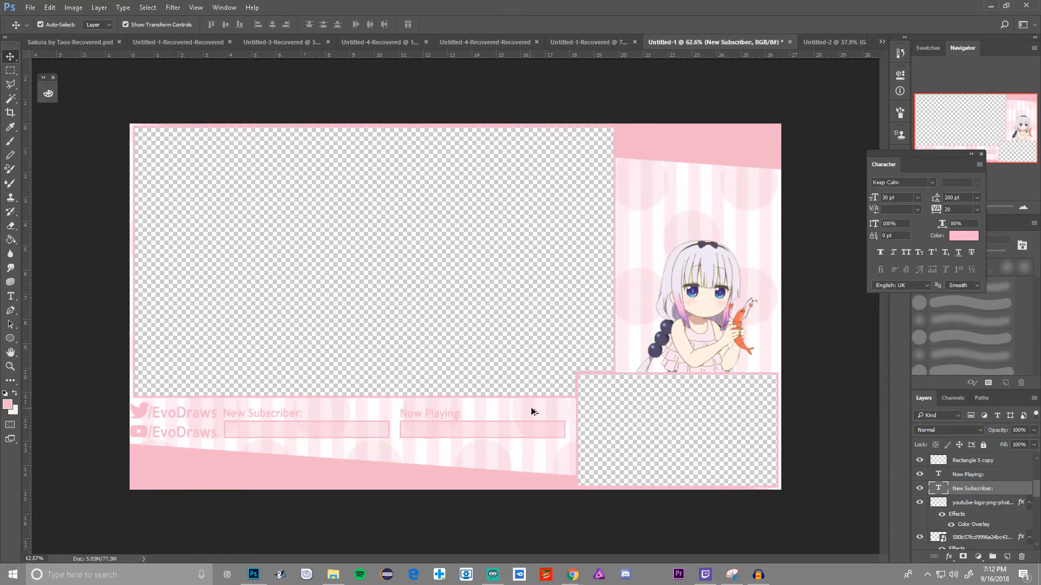
pyautogui.scroll(1, 572, 402)
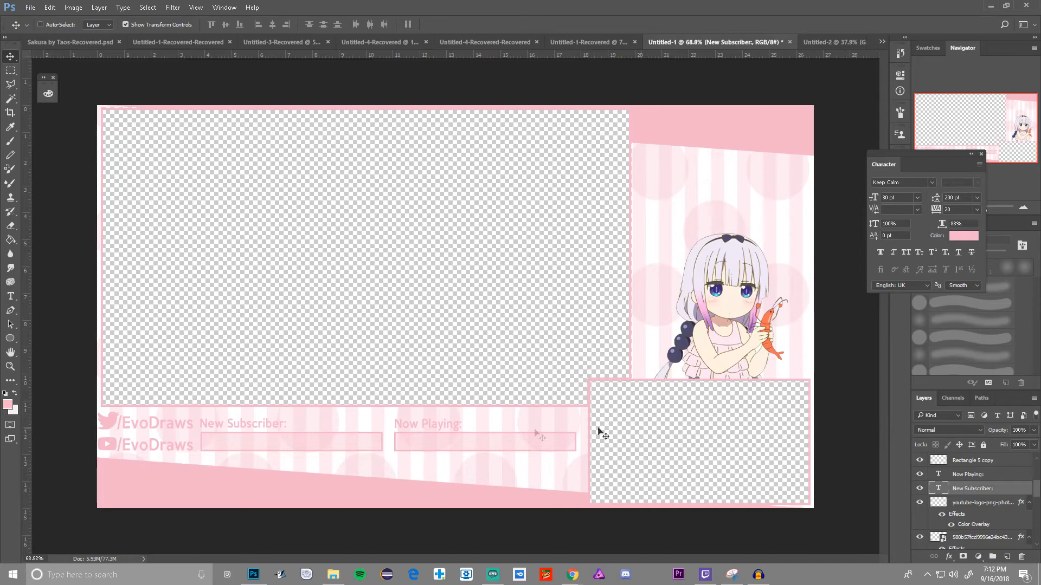
# - Set the foreground colour to bright red, choose a hard round brush and create a new layer
pyautogui.click(8, 404)
pyautogui.moveTo(167, 306)
pyautogui.mouseDown()
pyautogui.moveTo(127, 301)
pyautogui.moveTo(135, 312)
pyautogui.mouseUp()
pyautogui.click(262, 292)
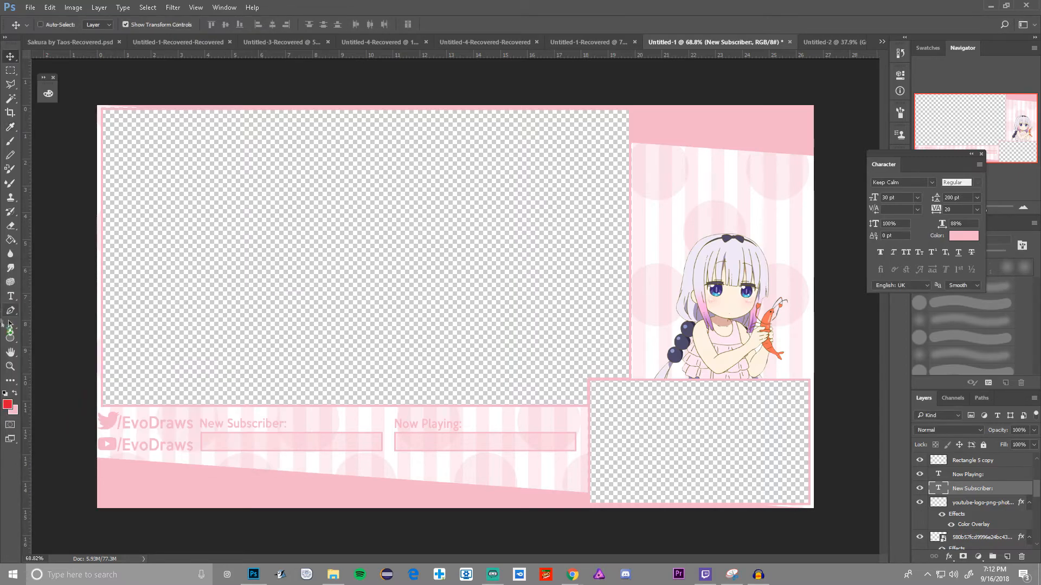
pyautogui.press('b')
pyautogui.click(947, 309)
pyautogui.click(1004, 556)
# - Paint a small red recording dot inside the webcam frame's upper-right corner, undoing the larger first attempt
pyautogui.moveTo(727, 402); pyautogui.dragTo(398, 390)
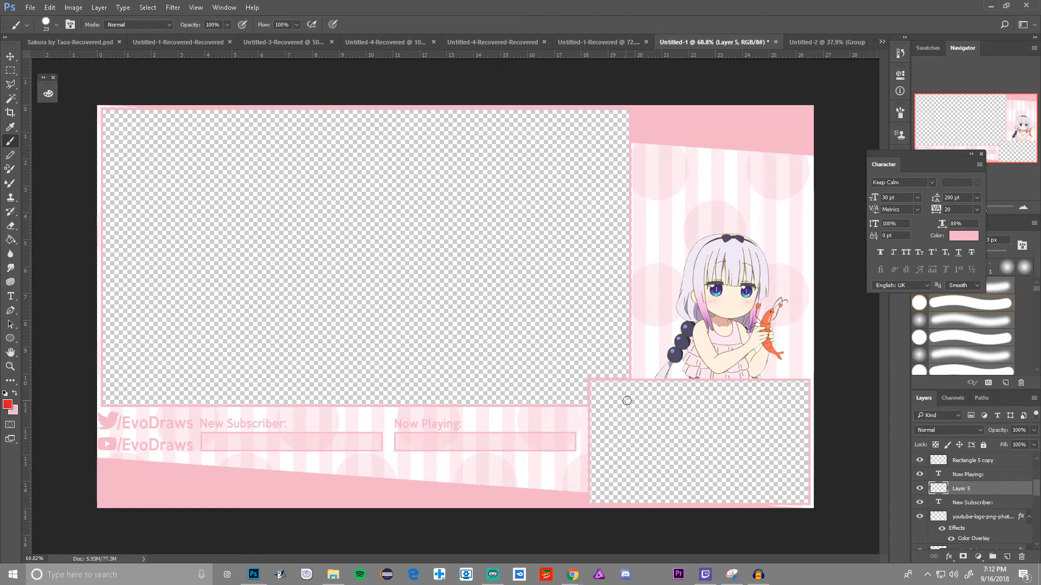
pyautogui.click(797, 389)
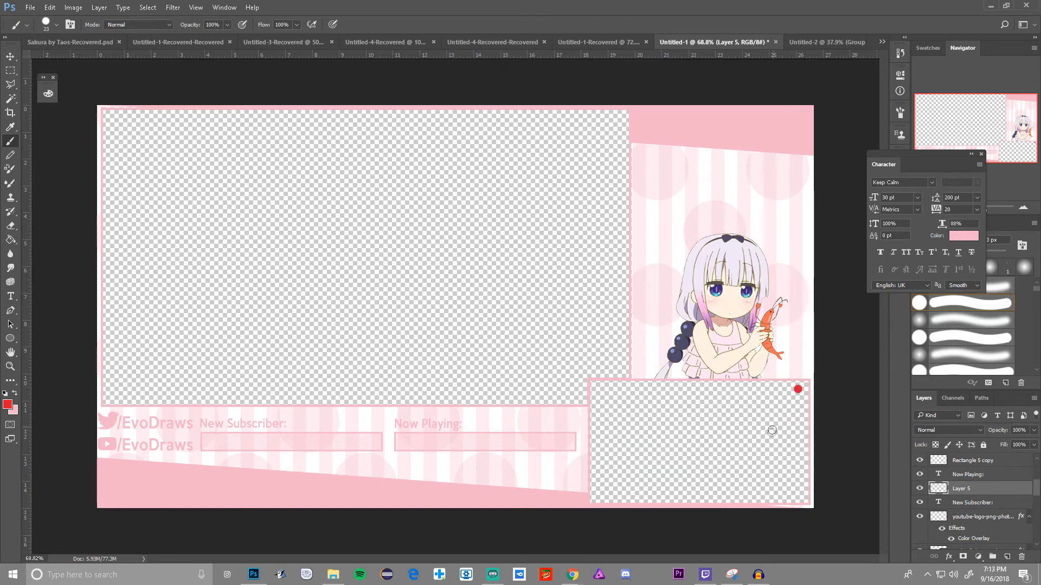
pyautogui.hotkey('ctrl', 'z')
pyautogui.moveTo(799, 400); pyautogui.dragTo(803, 394)
pyautogui.scroll(-5, 784, 436)
pyautogui.scroll(6, 718, 428)
pyautogui.scroll(-1, 705, 420)
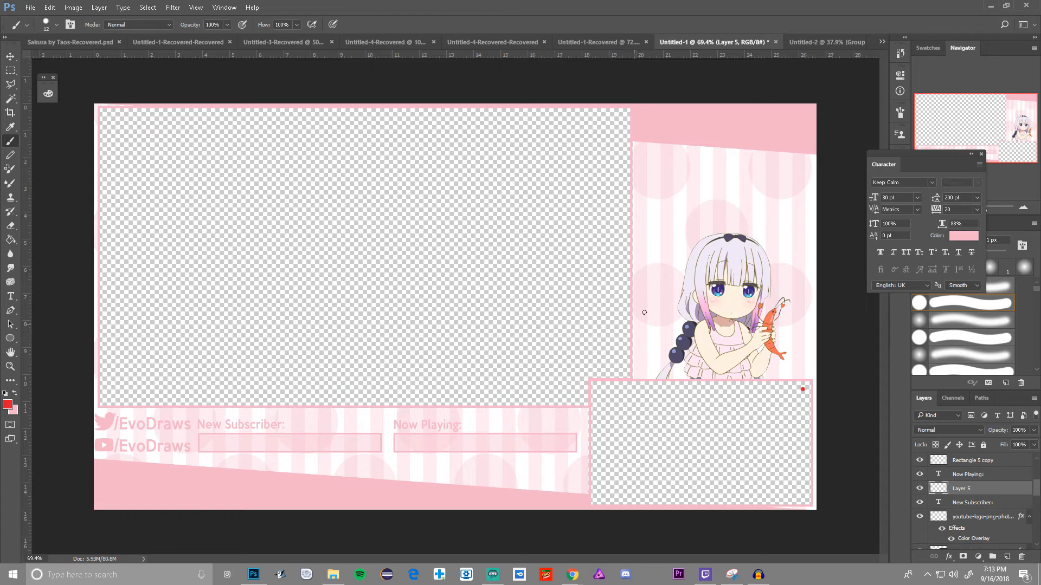
# - Check the earlier overlay document, then try sketching a red angular outline around the character and undo it
pyautogui.click(601, 43)
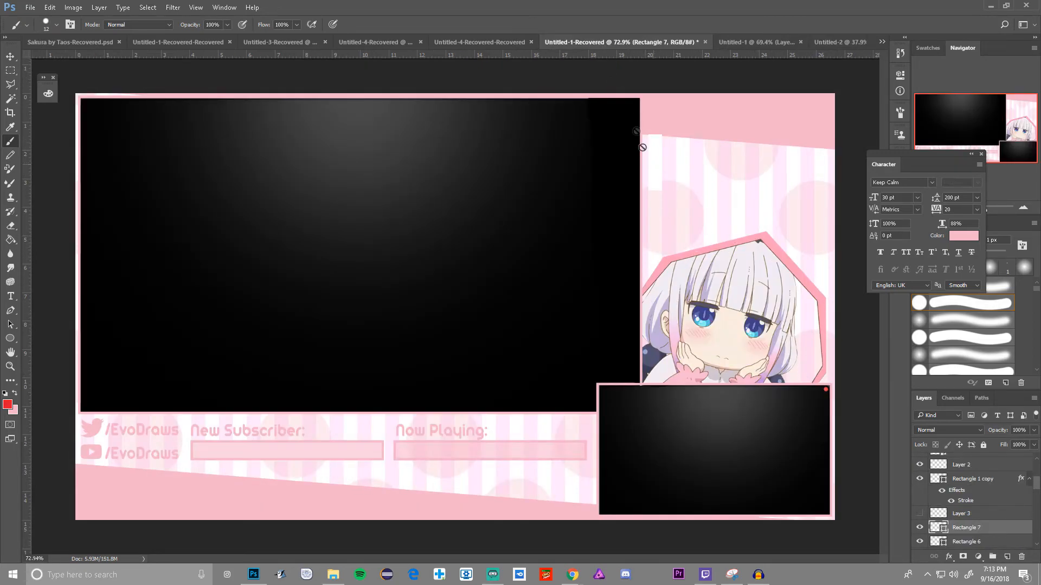
pyautogui.click(756, 43)
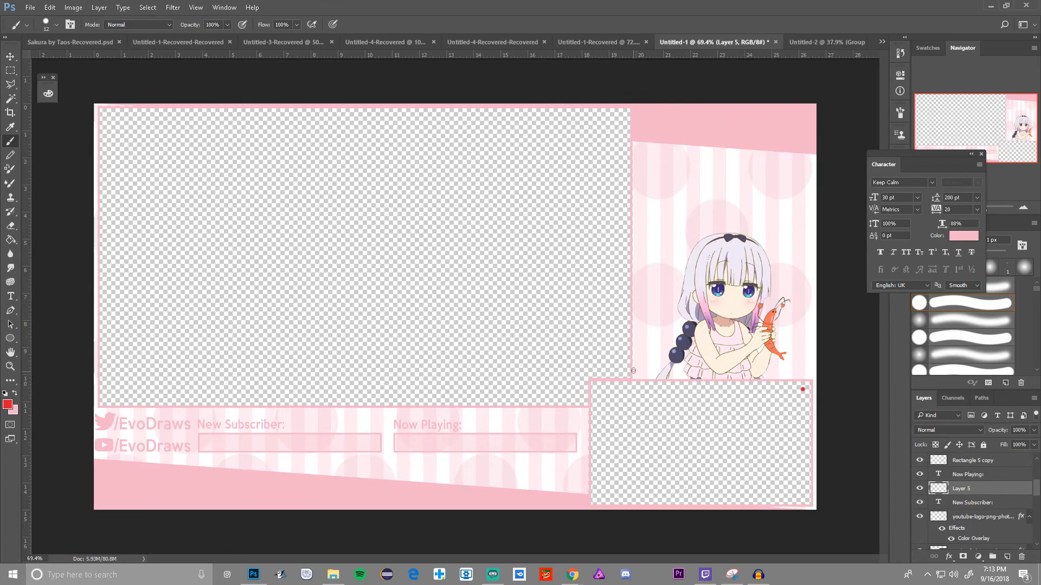
pyautogui.moveTo(628, 346)
pyautogui.mouseDown()
pyautogui.moveTo(632, 320)
pyautogui.moveTo(667, 281)
pyautogui.moveTo(678, 228)
pyautogui.moveTo(782, 278)
pyautogui.moveTo(815, 343)
pyautogui.mouseUp()
pyautogui.hotkey('ctrl', 'z')
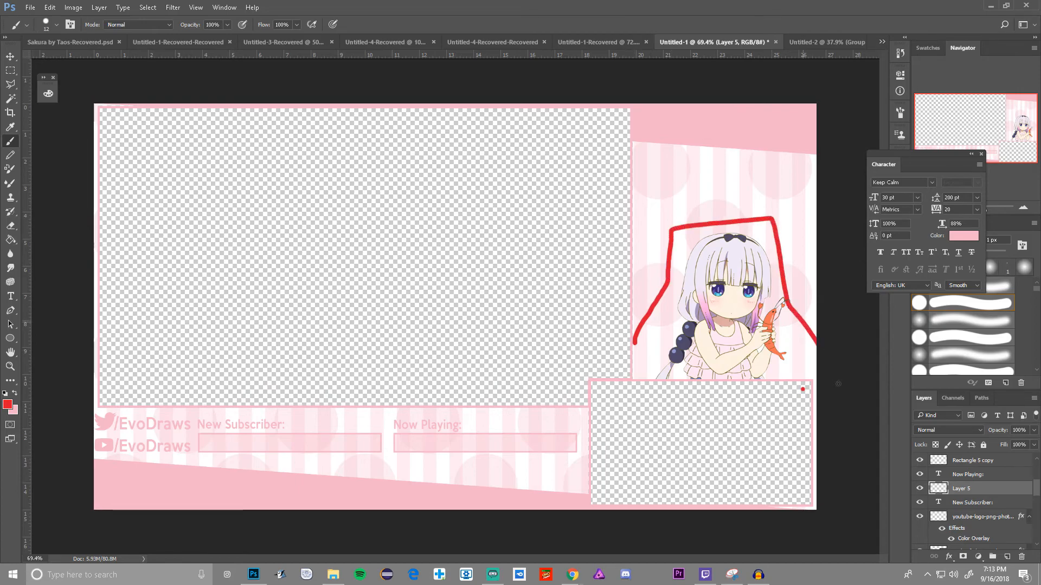
pyautogui.hotkey('ctrl', 'z')
pyautogui.scroll(3, 743, 200)
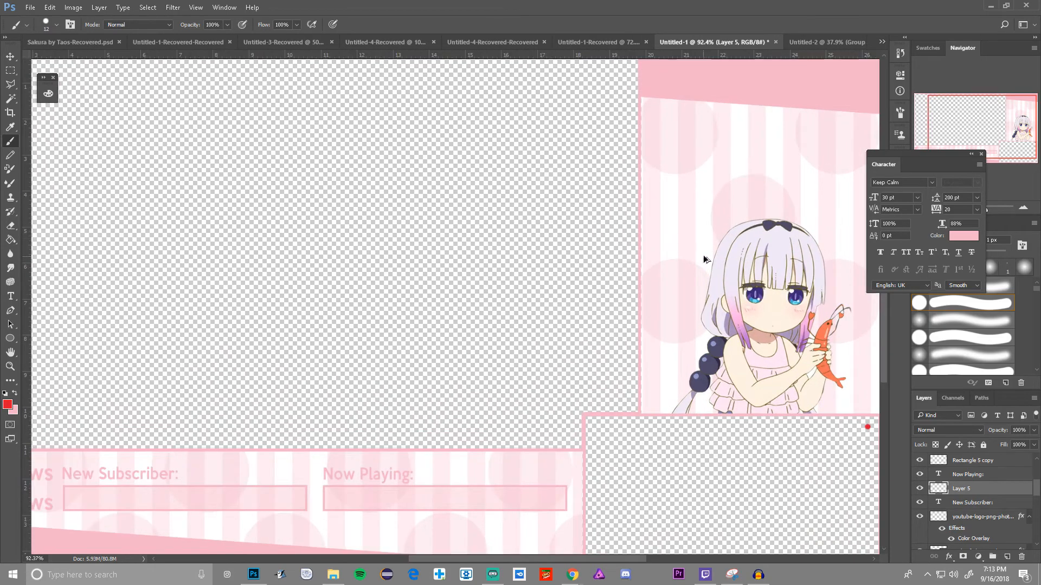
# - Try a red freehand stroke across the area below the info bars and undo it
pyautogui.scroll(-5, 706, 257)
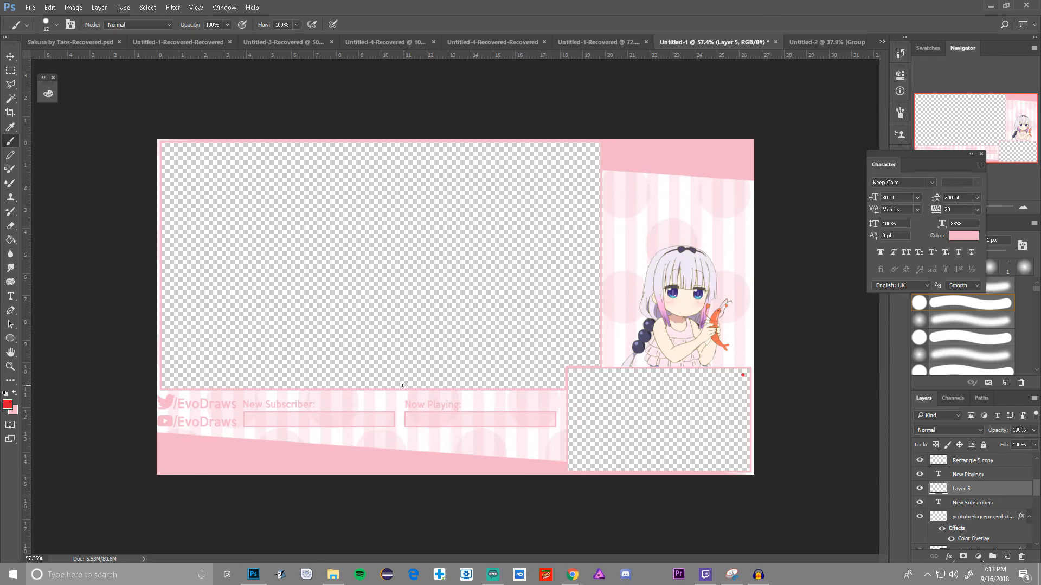
pyautogui.moveTo(314, 444); pyautogui.dragTo(502, 445)
pyautogui.hotkey('ctrl', 'z')
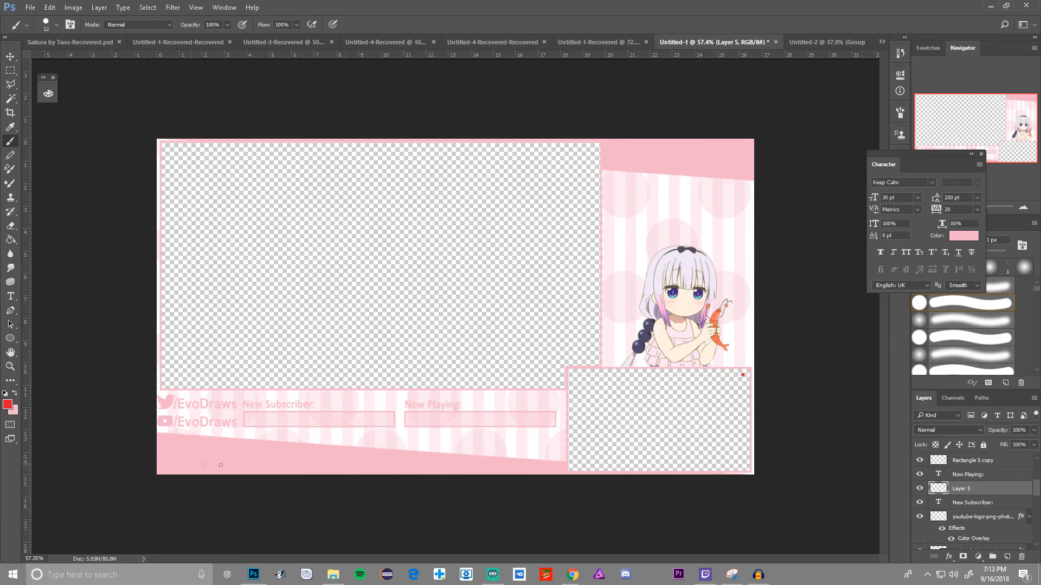